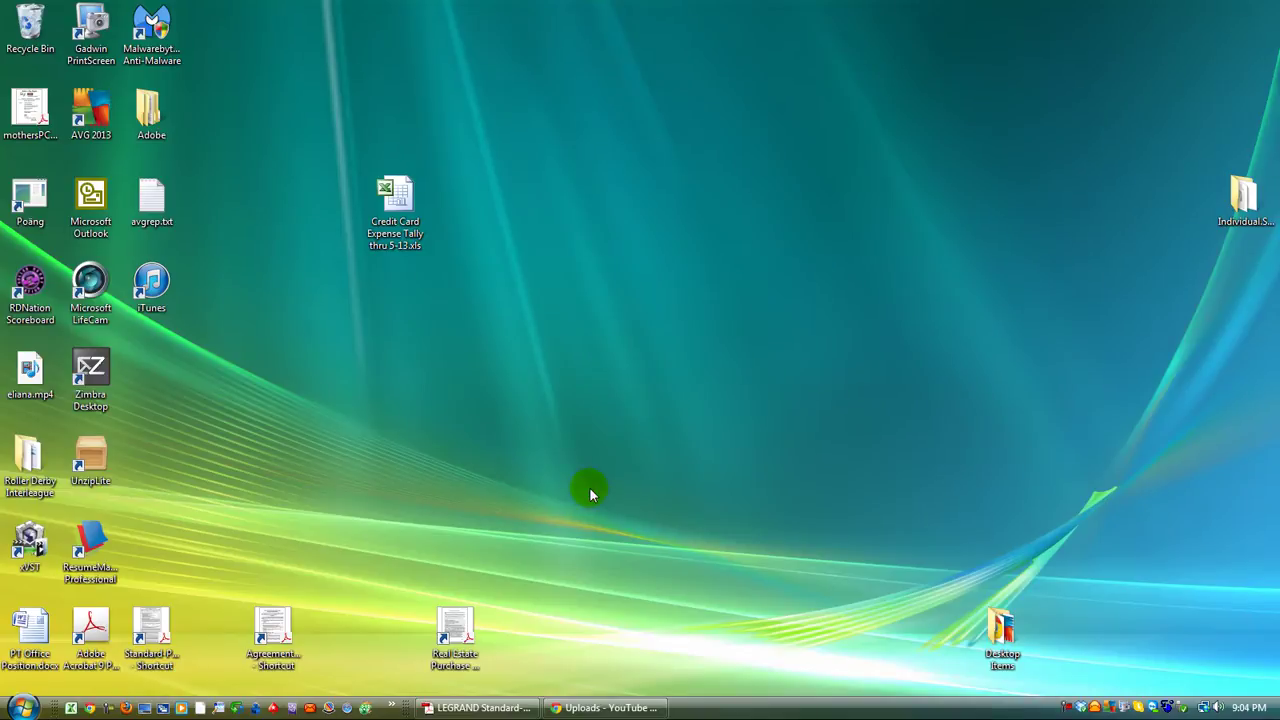
- Open the Credit Card Expense Tally .xls workbook from the desktop
click(590, 490)
- Enable the workbook's macros and delete the sample expense entries in A4:C9
double_click(413, 205)
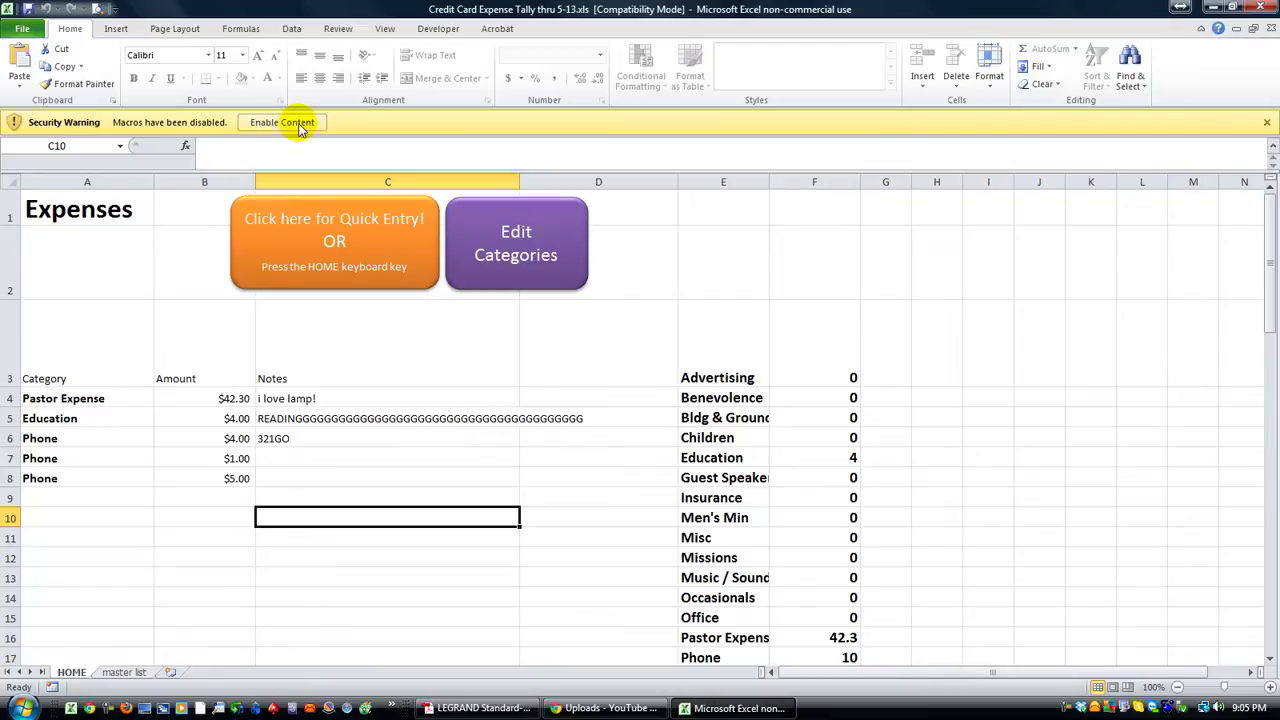
click(298, 126)
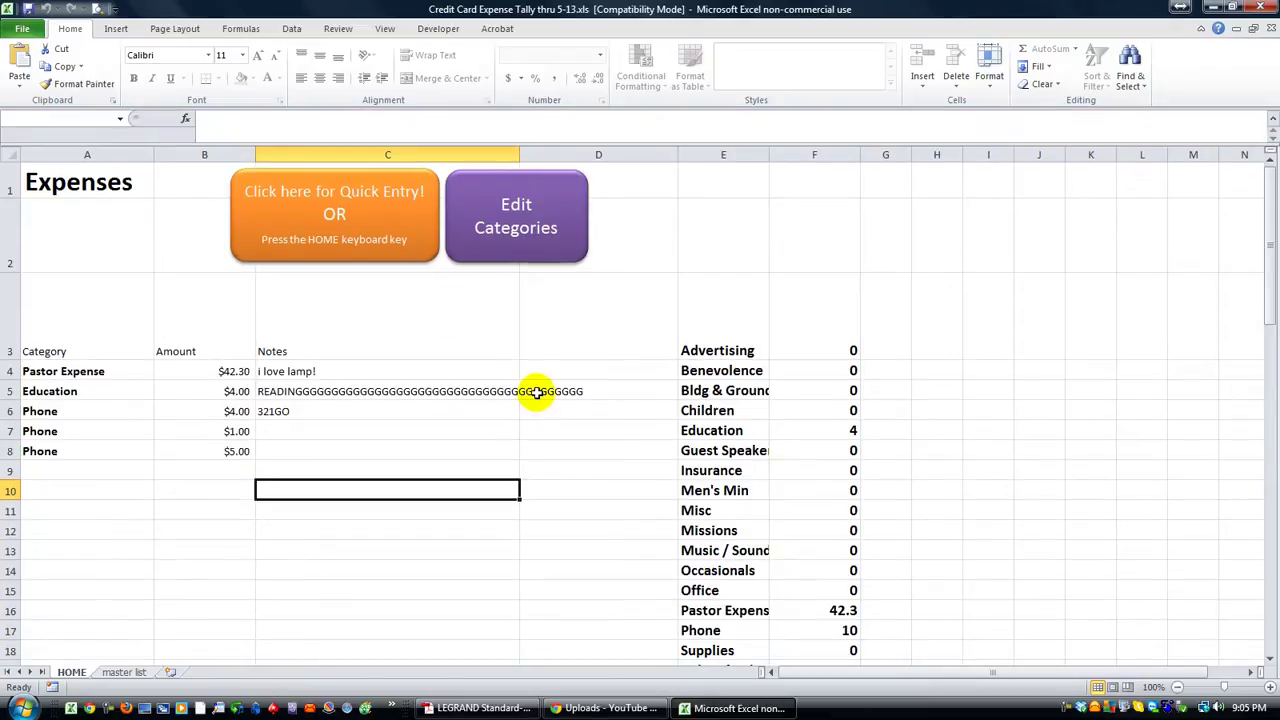
click(502, 372)
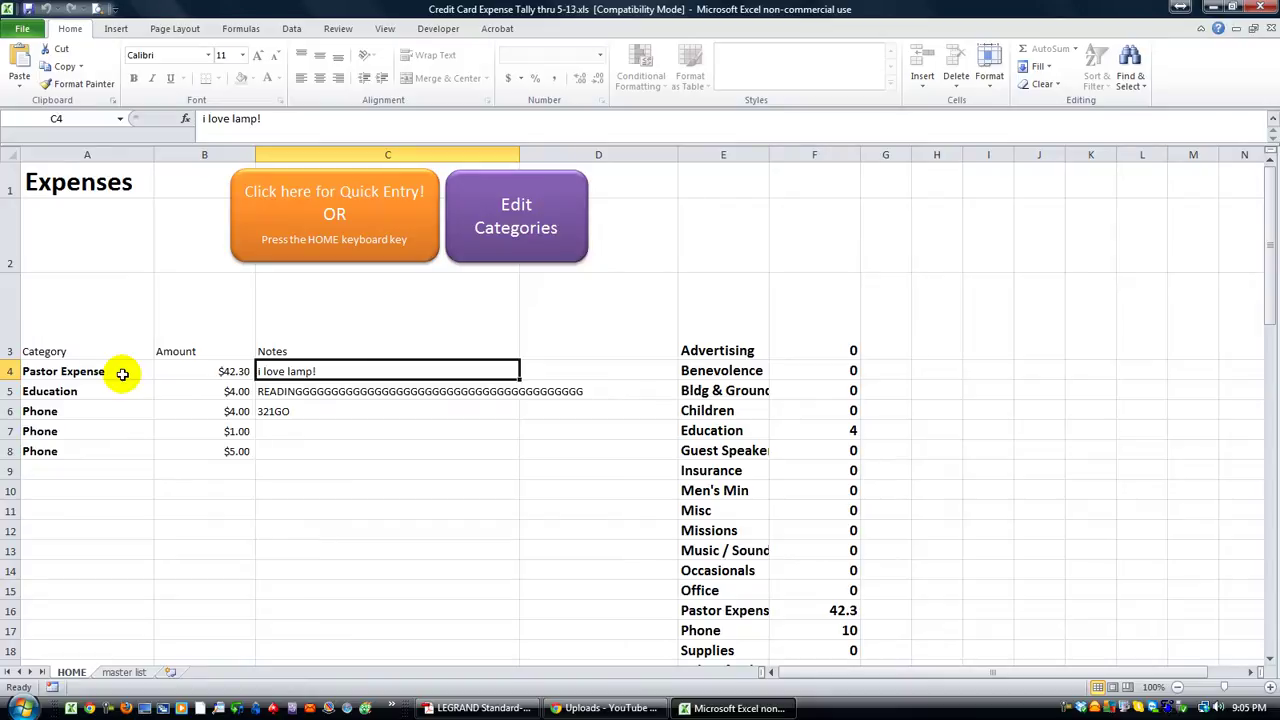
drag(122, 373, 388, 472)
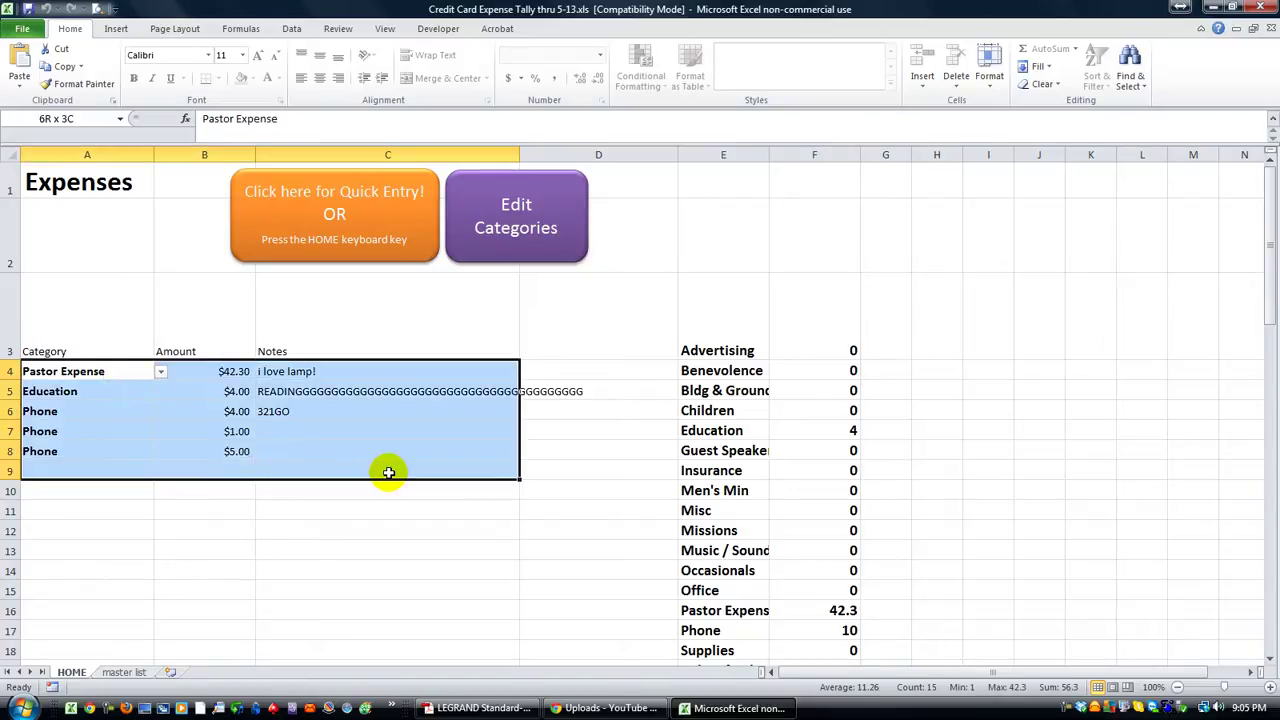
key(Delete)
- Try Benevolence as the A4 category, then delete it again
click(355, 553)
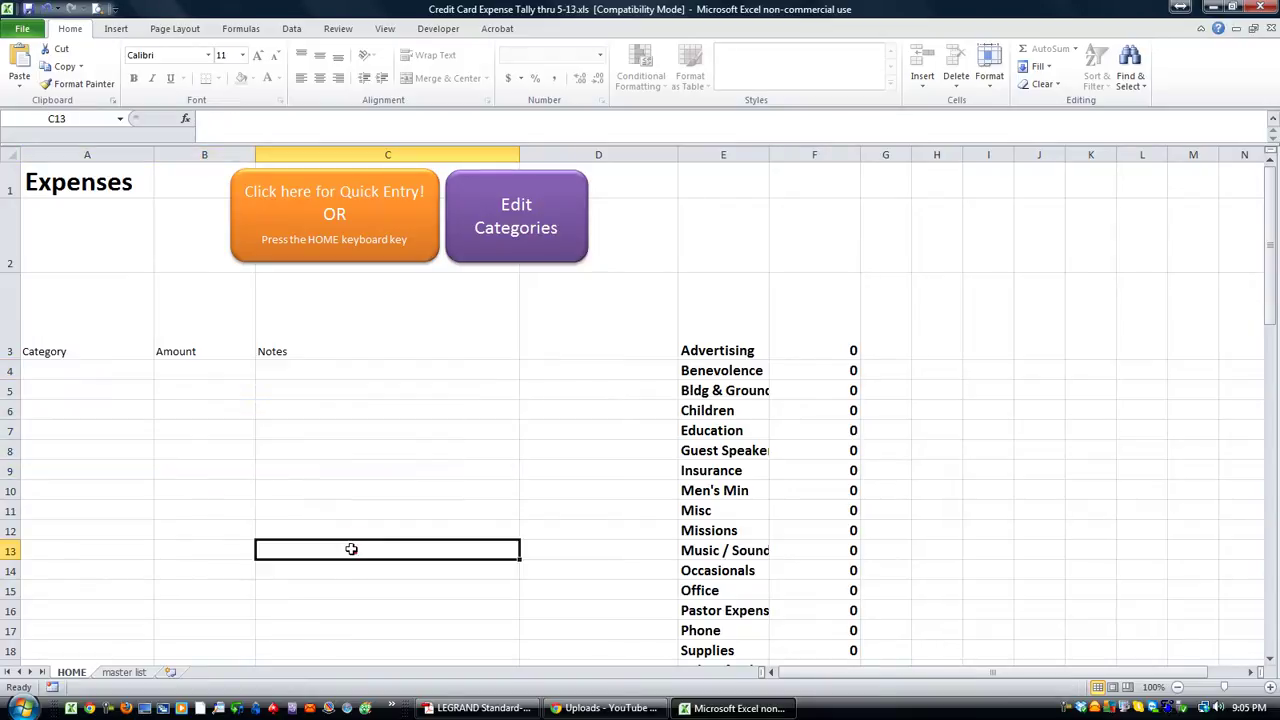
click(112, 363)
click(161, 372)
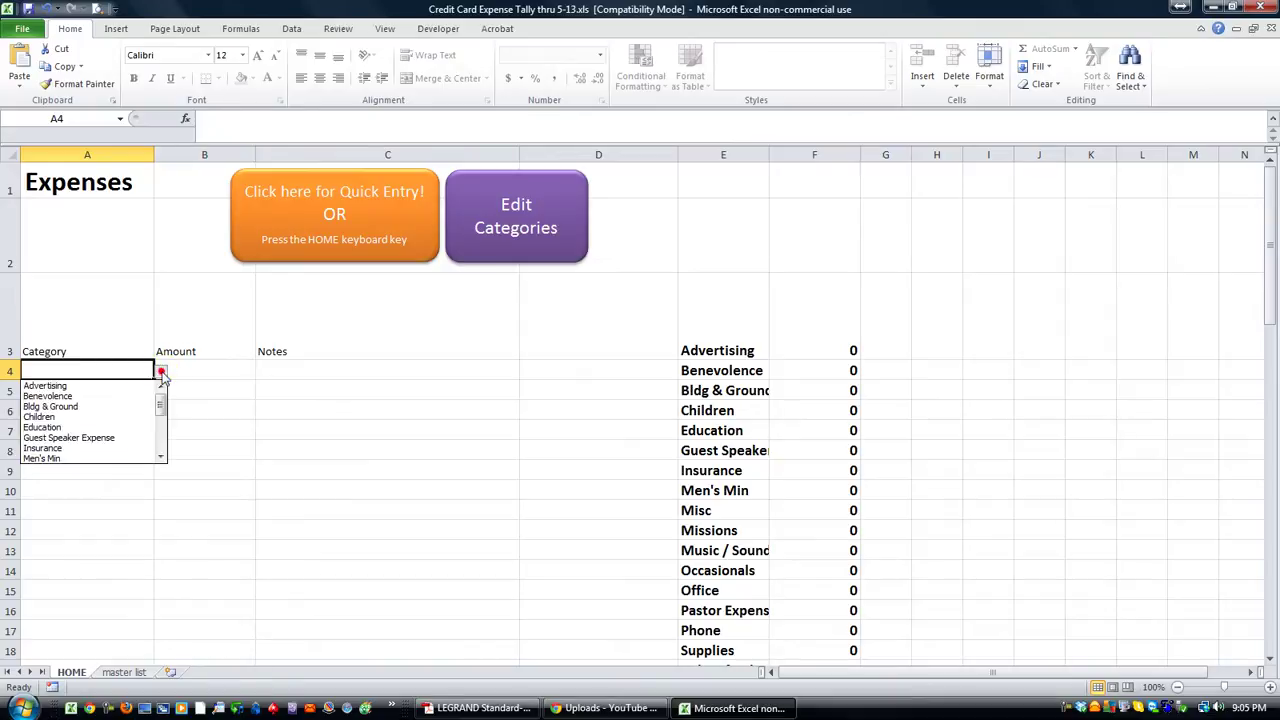
mouse_move(163, 404)
mouse_down()
mouse_move(160, 445)
mouse_move(162, 393)
mouse_up()
click(159, 458)
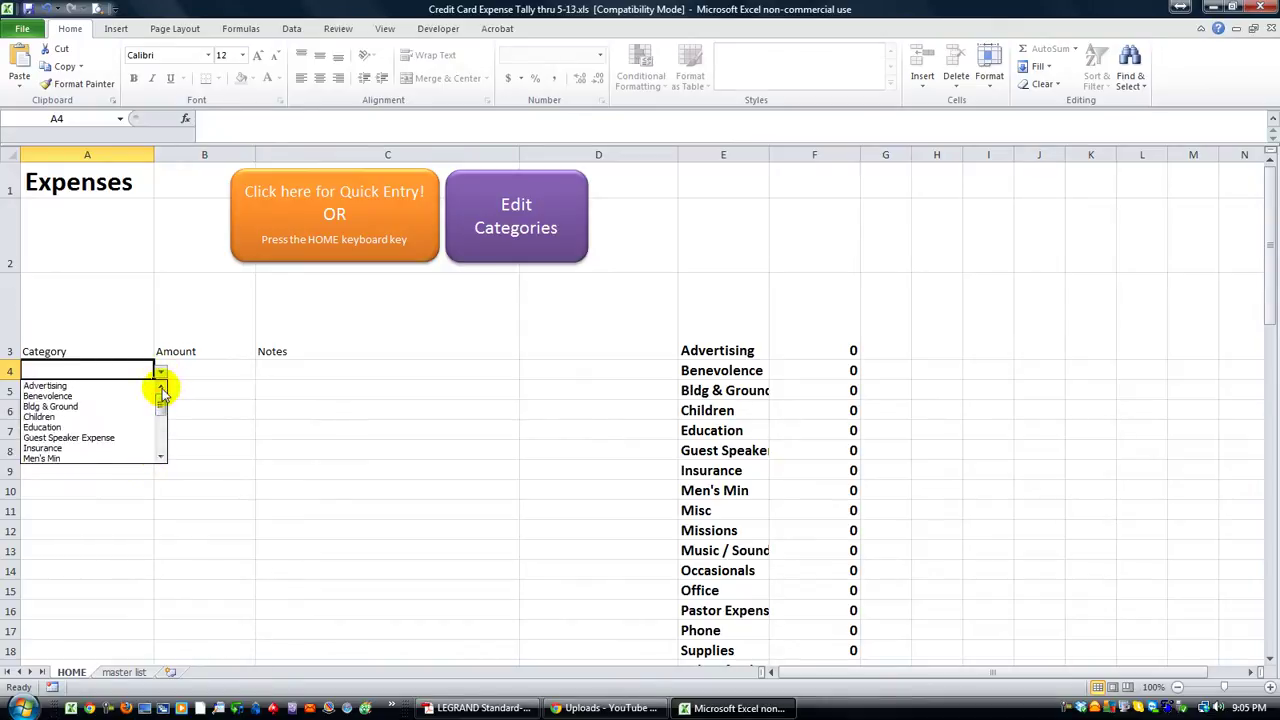
click(133, 396)
click(192, 366)
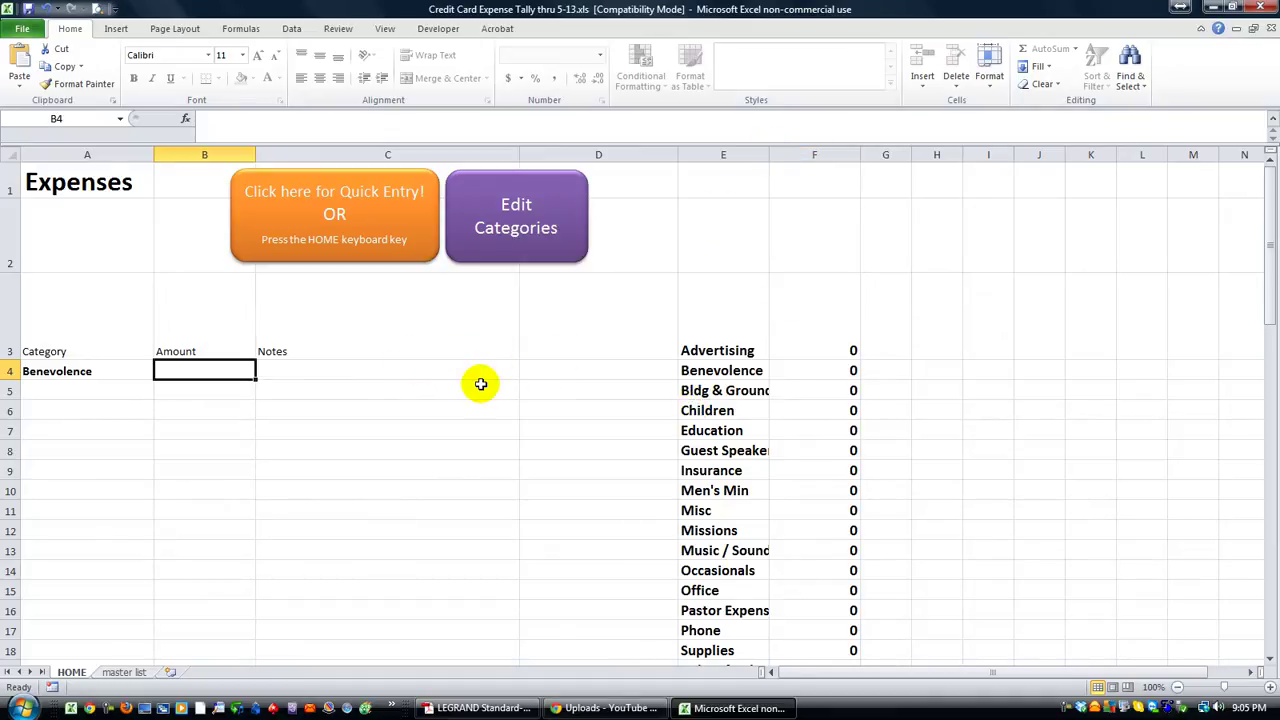
click(286, 374)
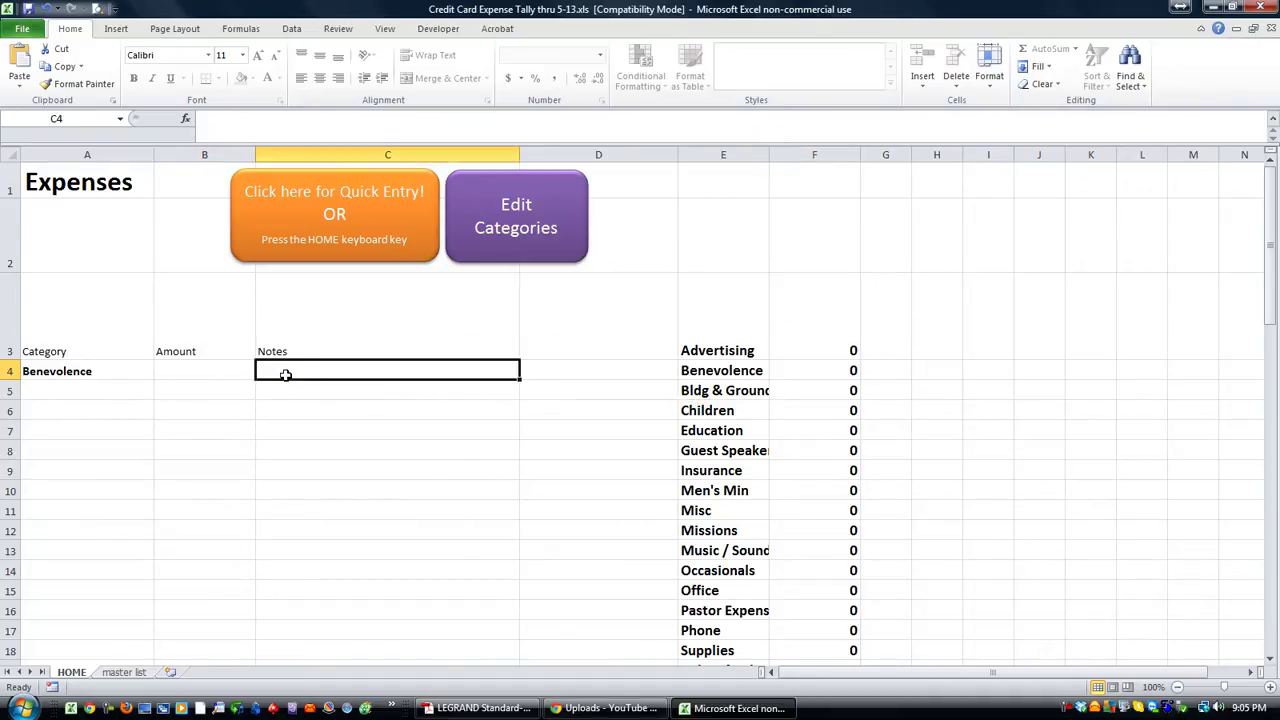
click(200, 372)
click(130, 373)
key(Delete)
- Reopen the category dropdown list for the empty cell A4
click(195, 370)
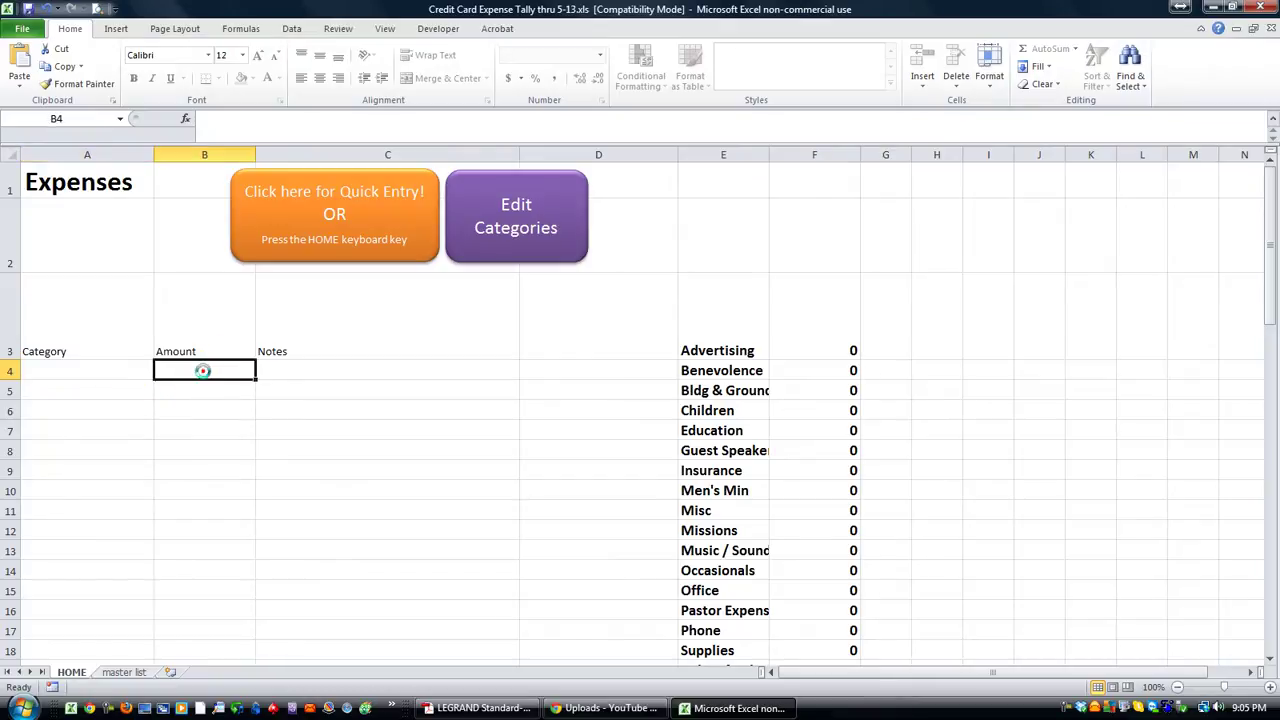
click(132, 372)
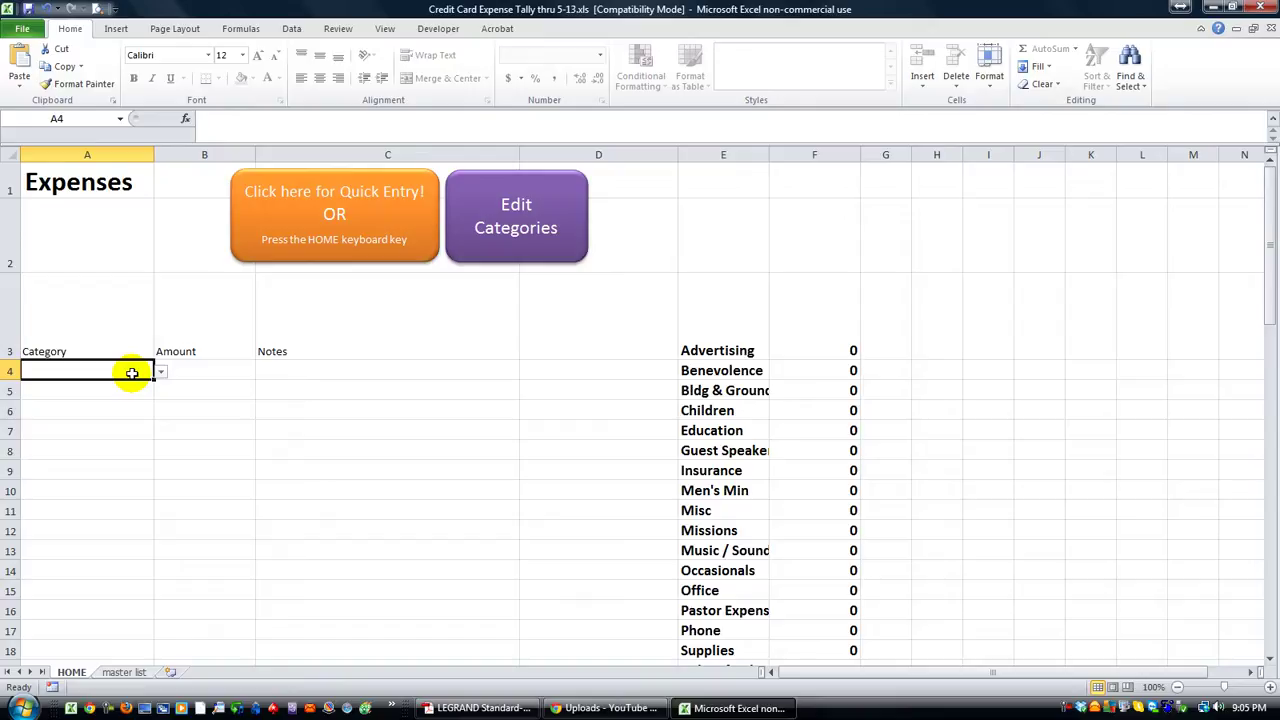
click(162, 421)
click(102, 366)
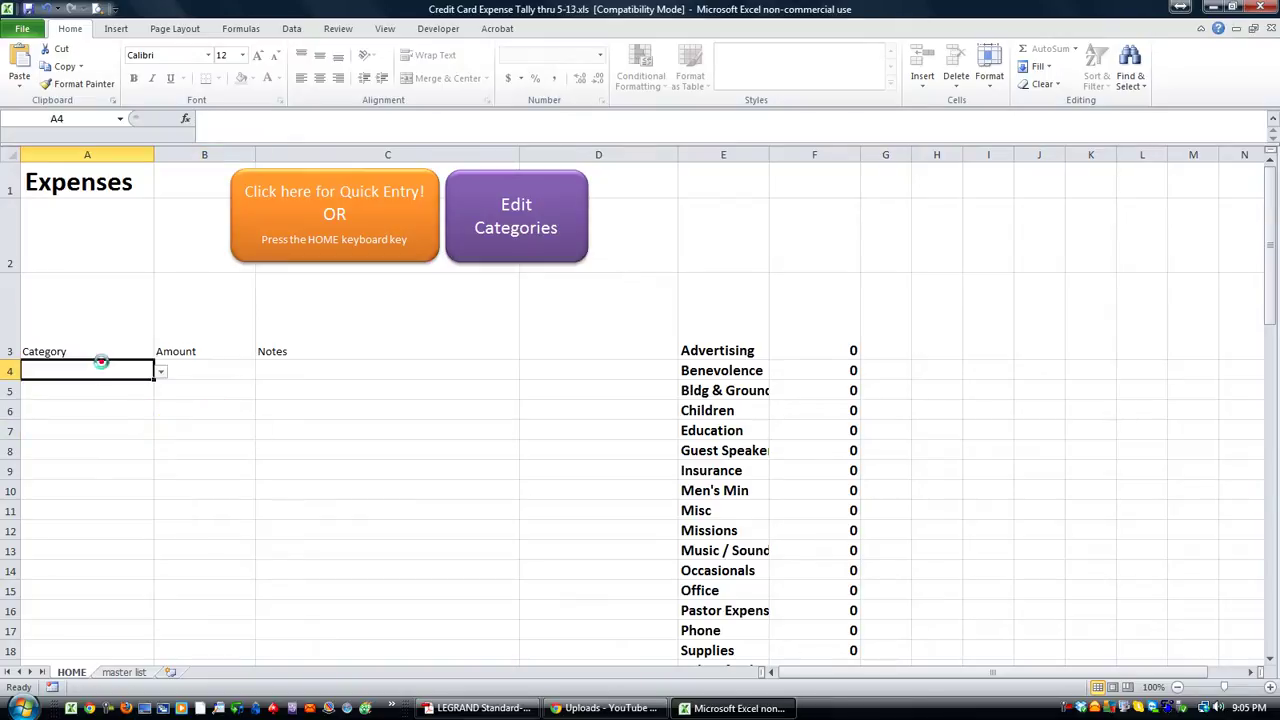
click(160, 371)
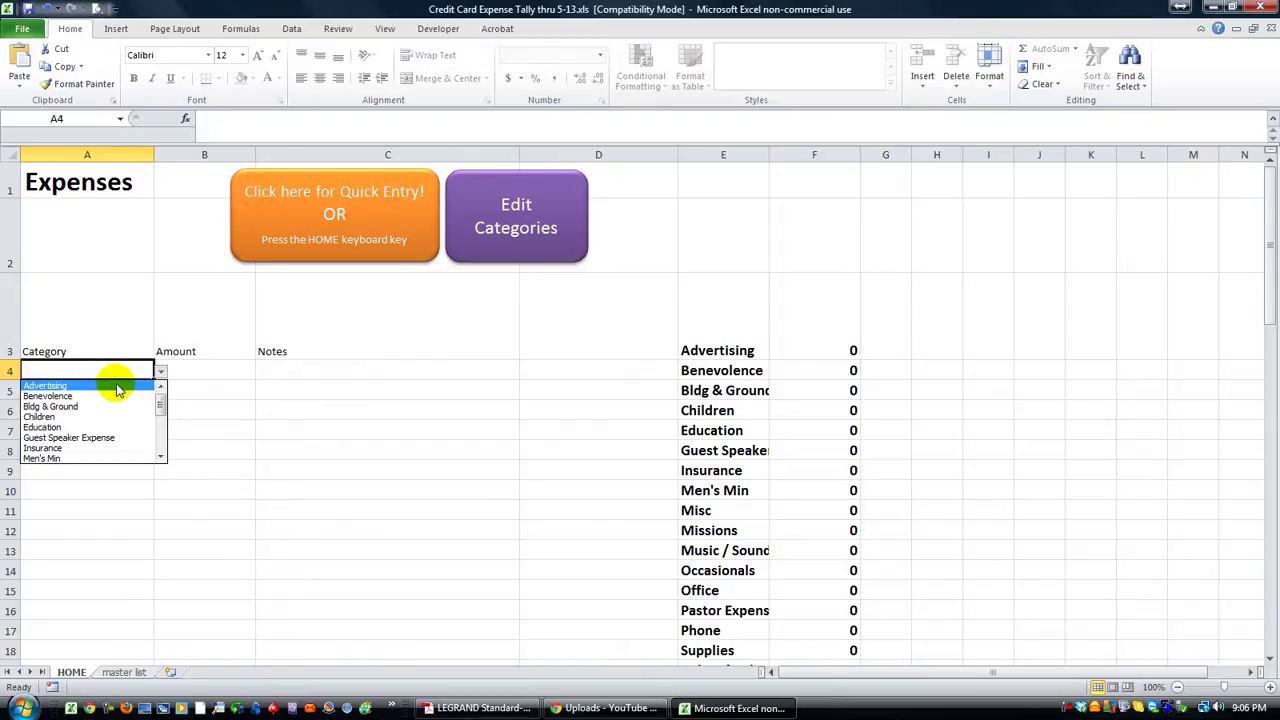
- Log an Advertising expense of $1.00 with note 'sign' in row 4
click(117, 389)
click(234, 373)
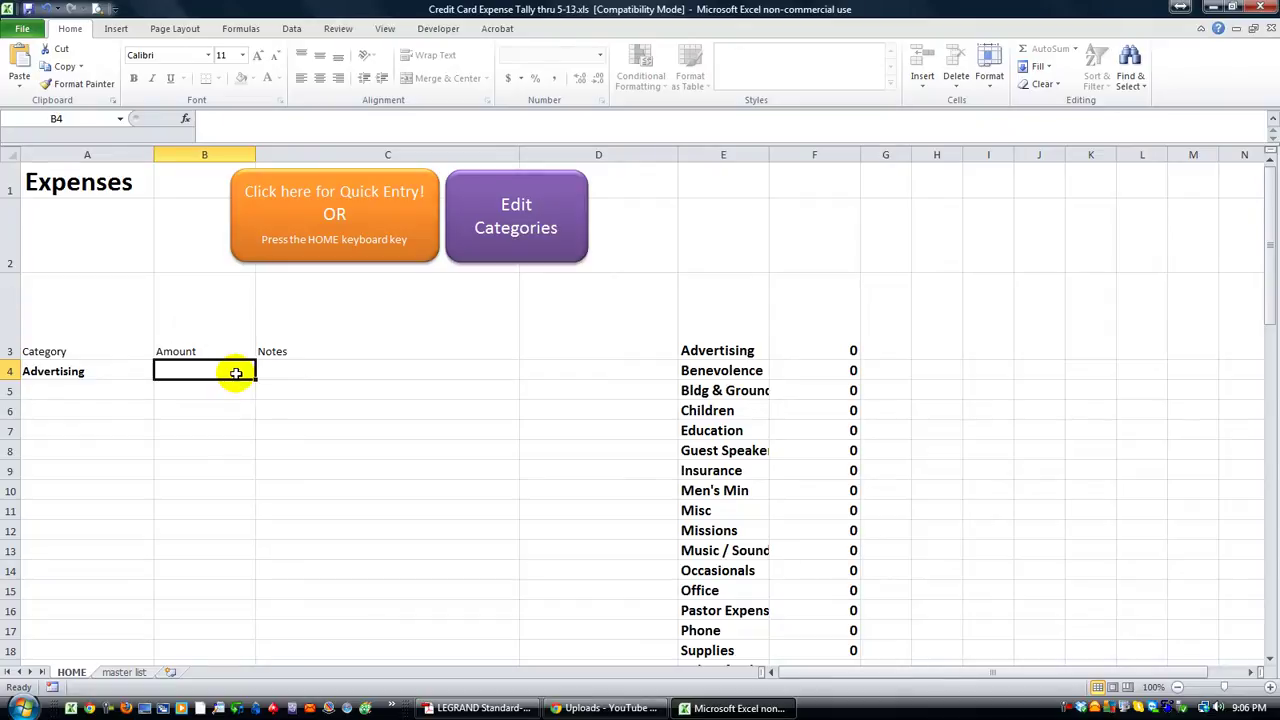
text(1)
key(Tab)
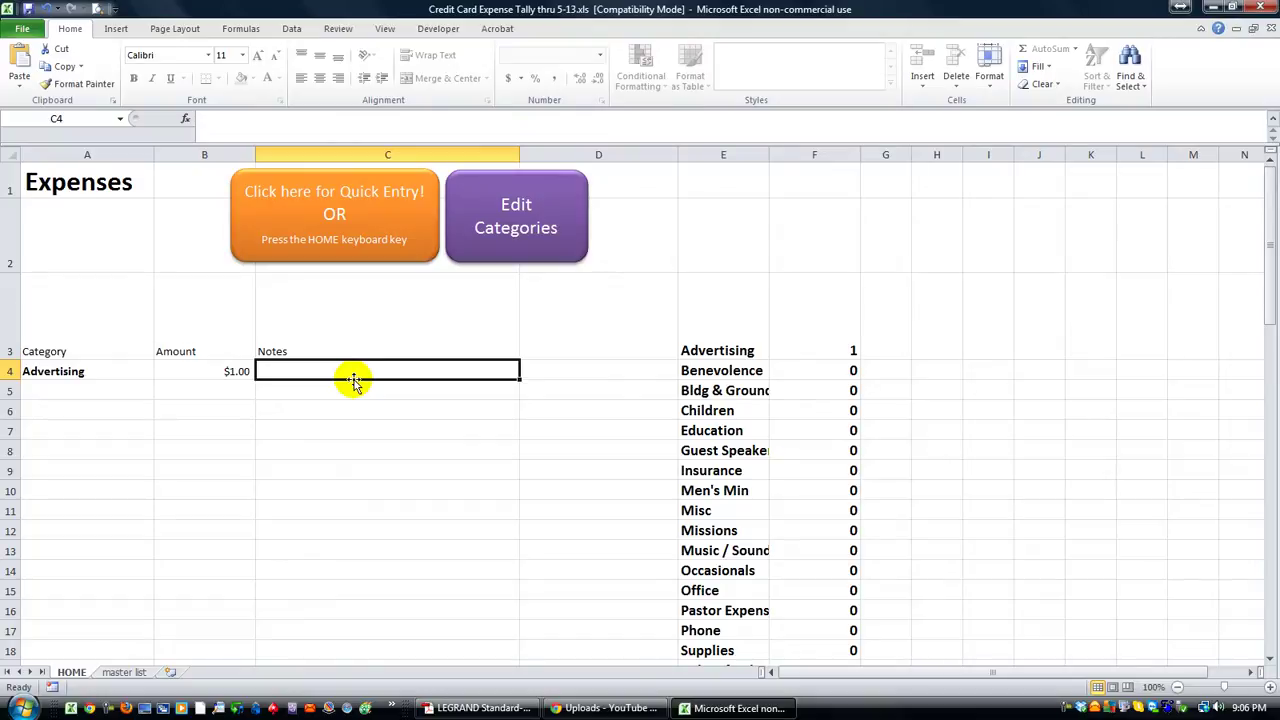
text(sign)
key(Return)
- Log a Benevolence expense of $40.00 noted 'keep members lights on' in row 5
key(Left)
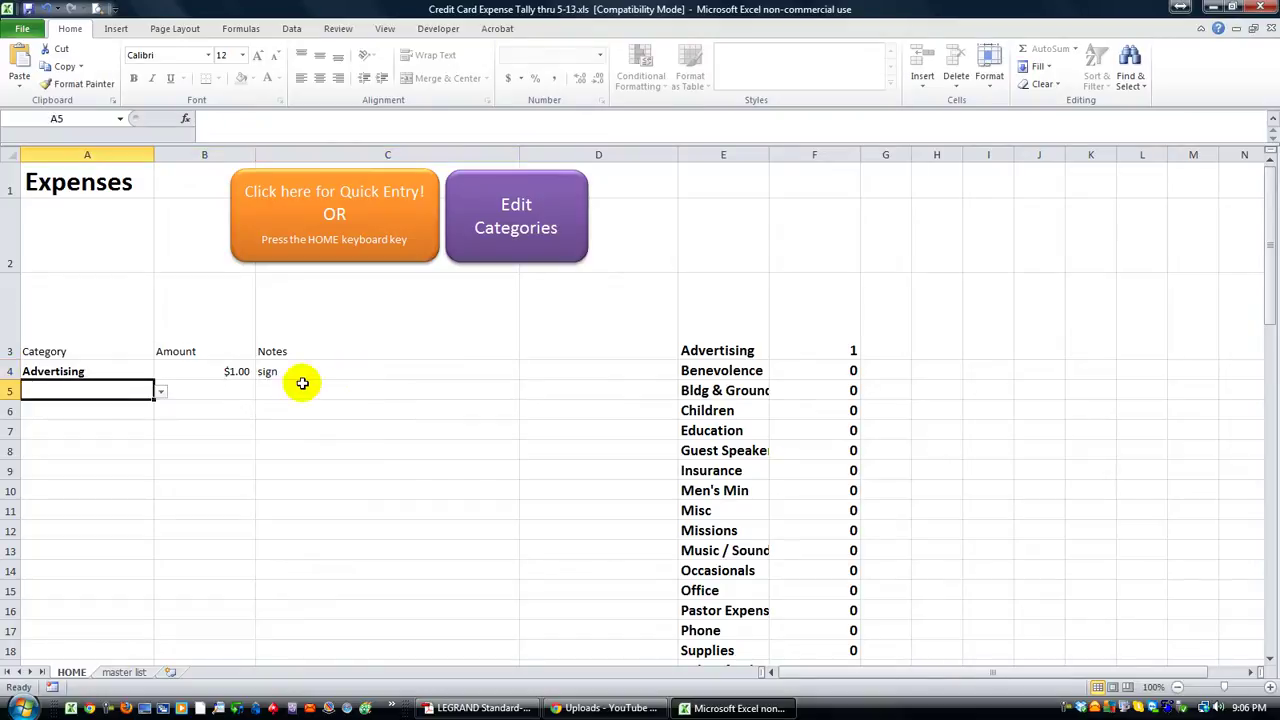
click(163, 392)
click(130, 416)
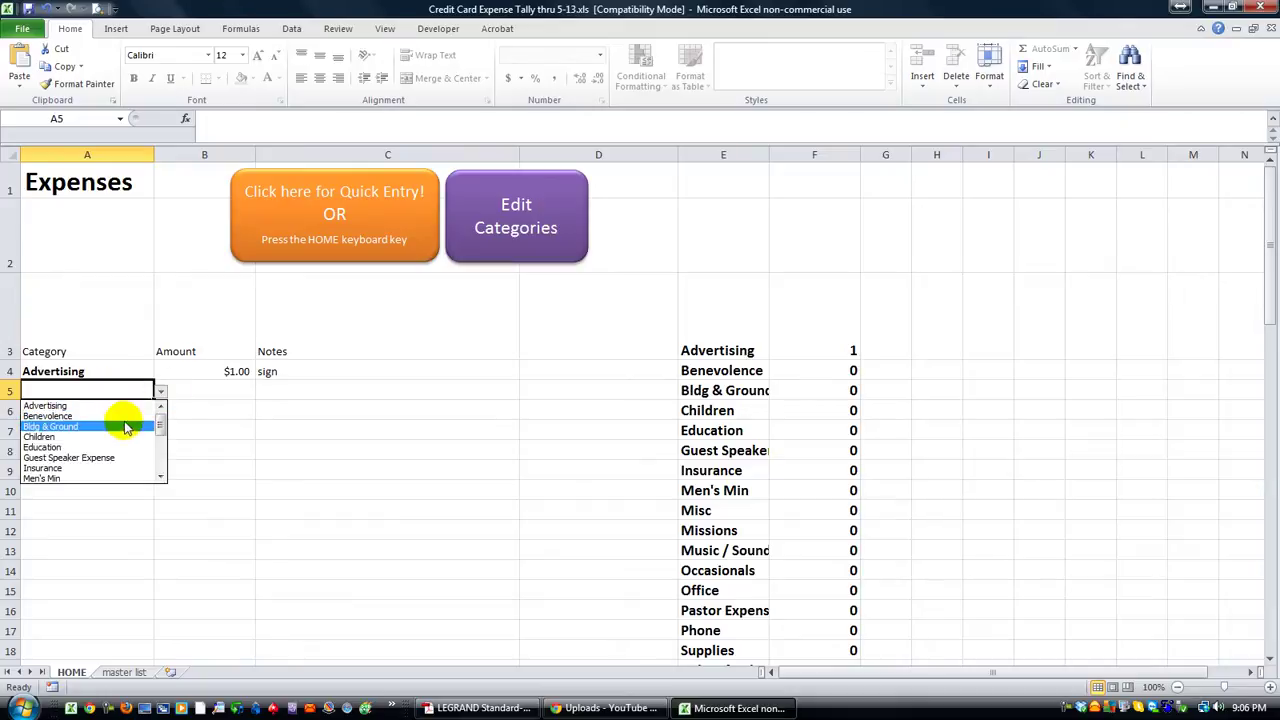
click(183, 390)
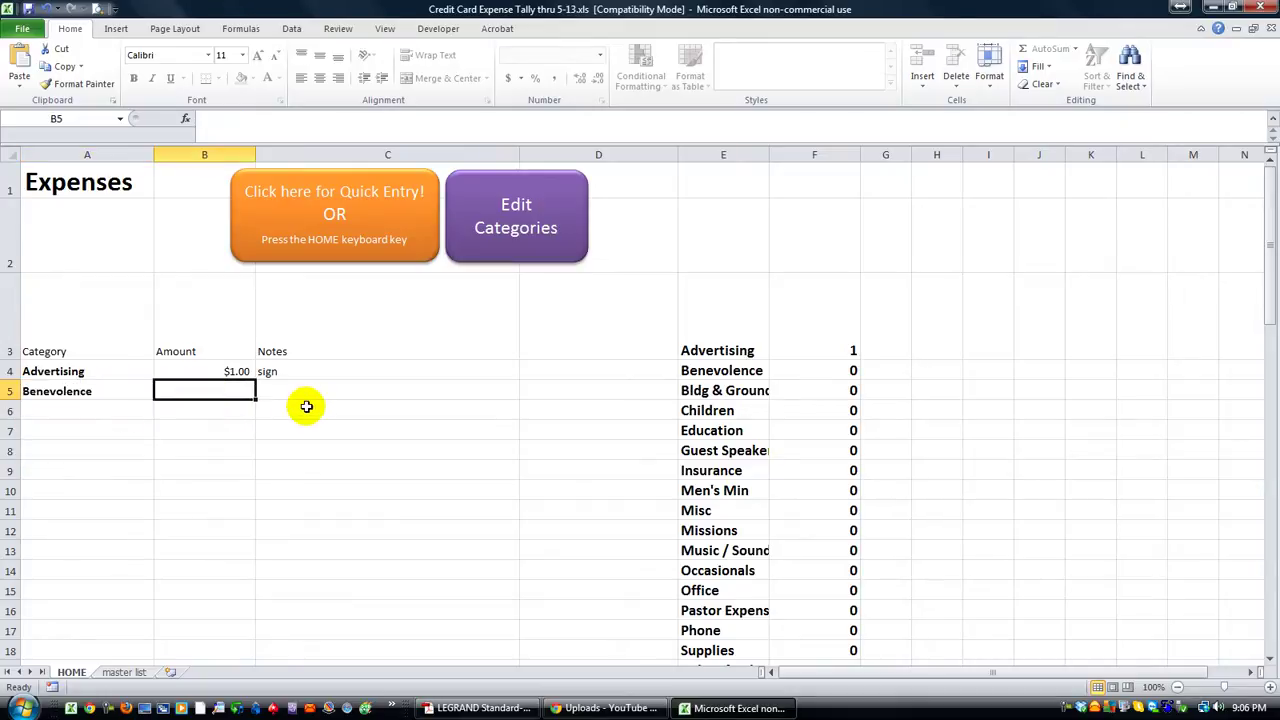
text(40)
key(Tab)
text(ke)
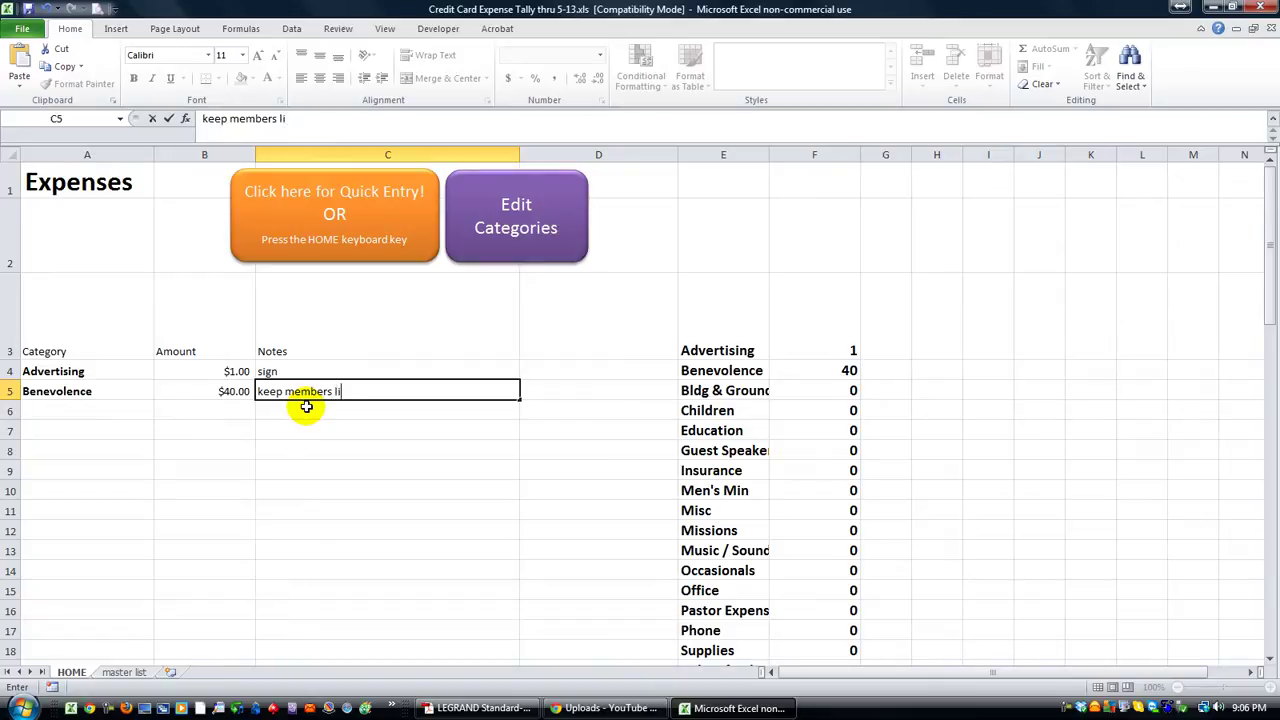
text(n)
key(Return)
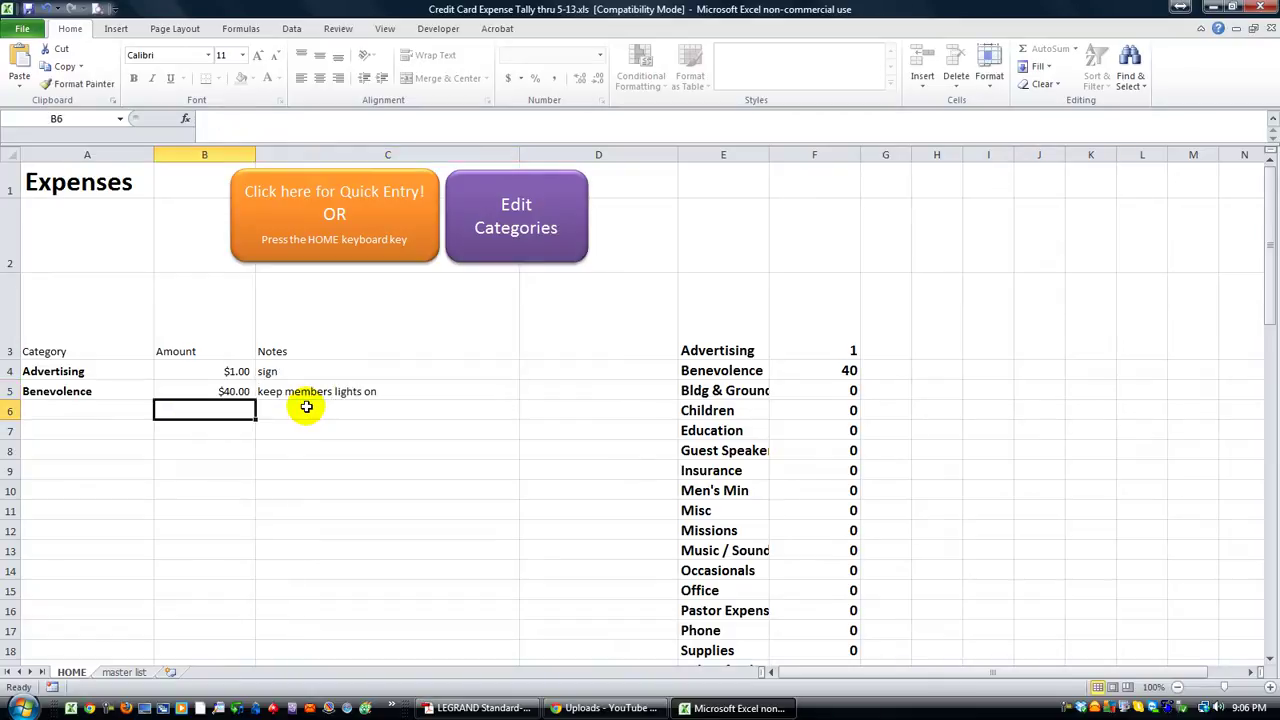
- Log a Bldg & Ground expense of $40.00 with note 'mowing' in row 6
key(Left)
click(160, 412)
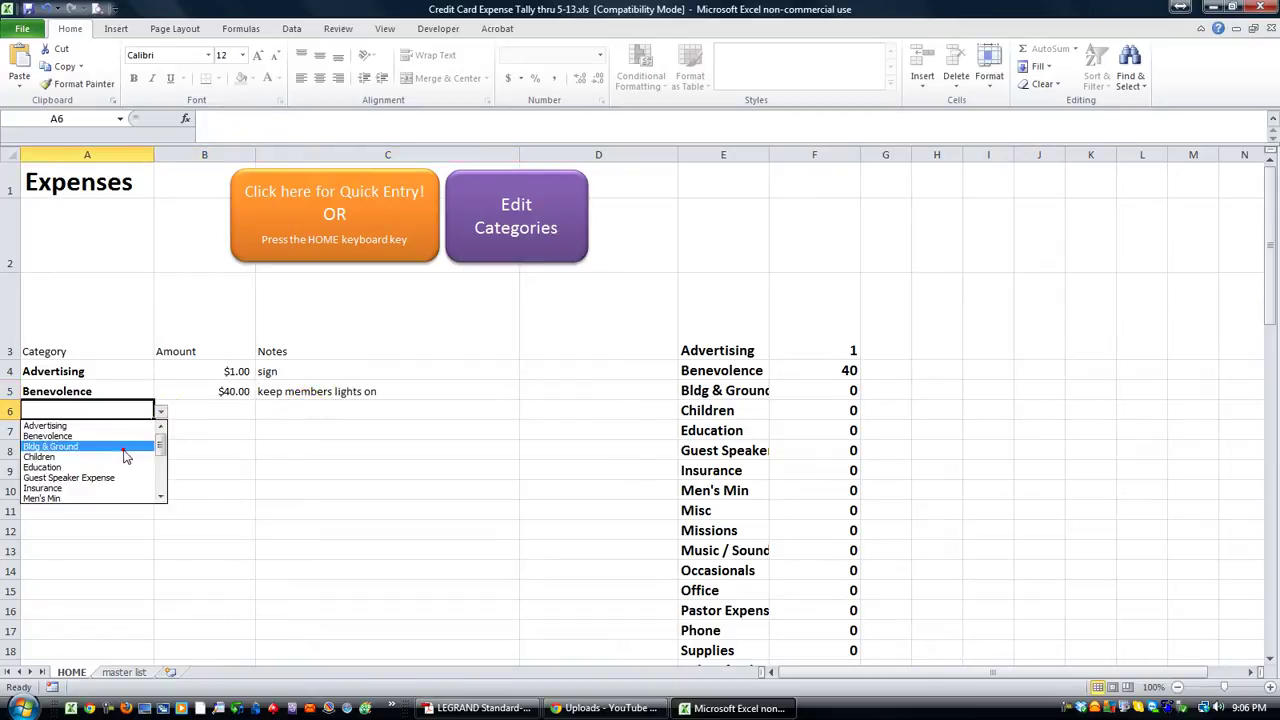
click(90, 443)
click(223, 413)
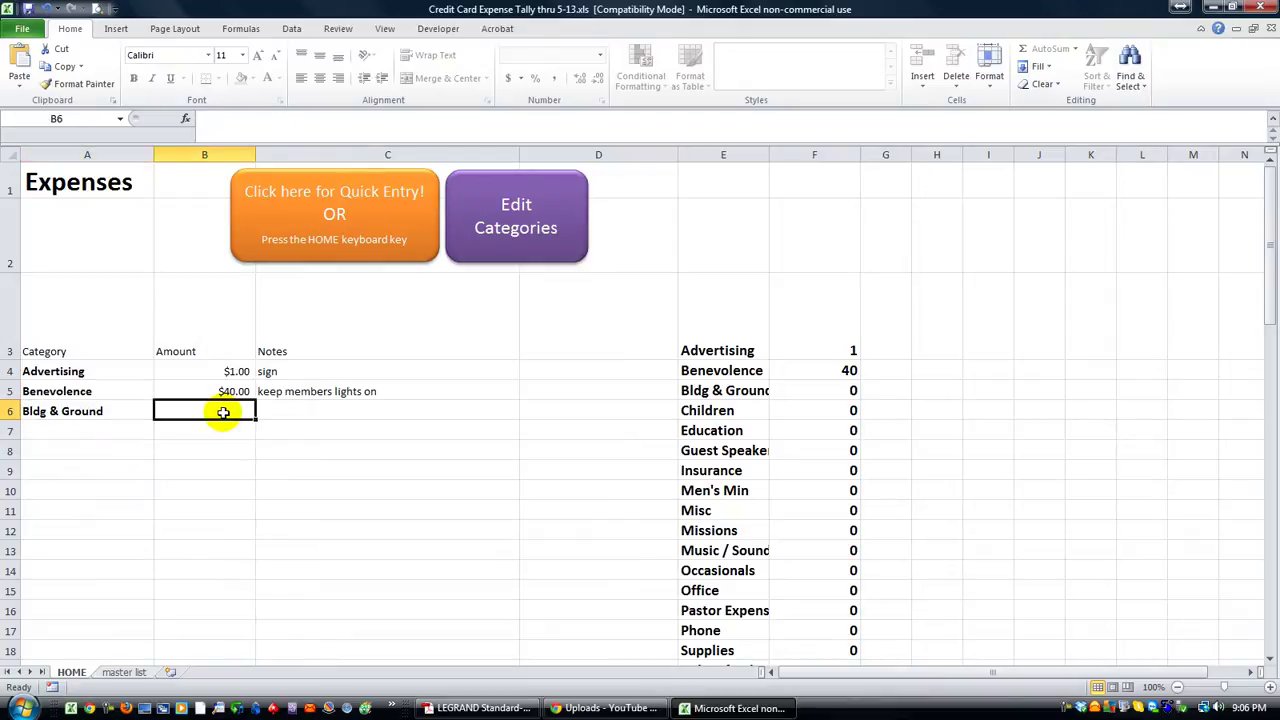
text(40)
key(Tab)
text(mow)
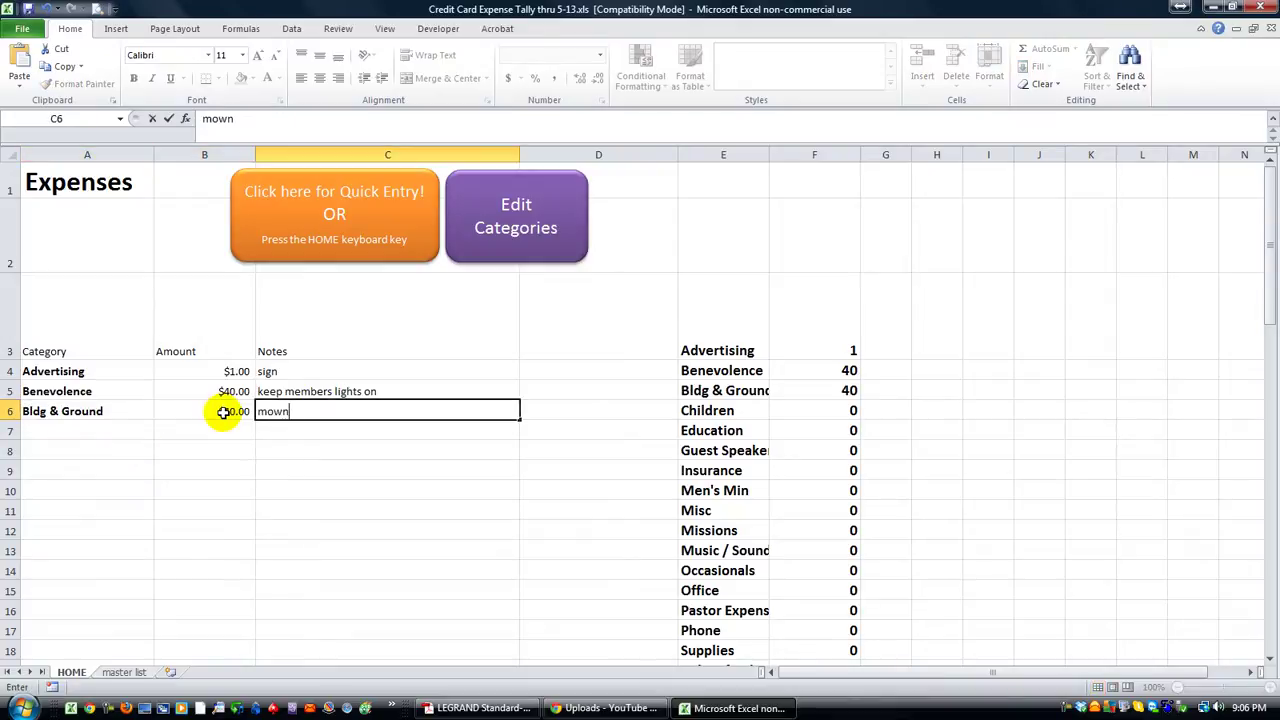
text(ing)
key(Return)
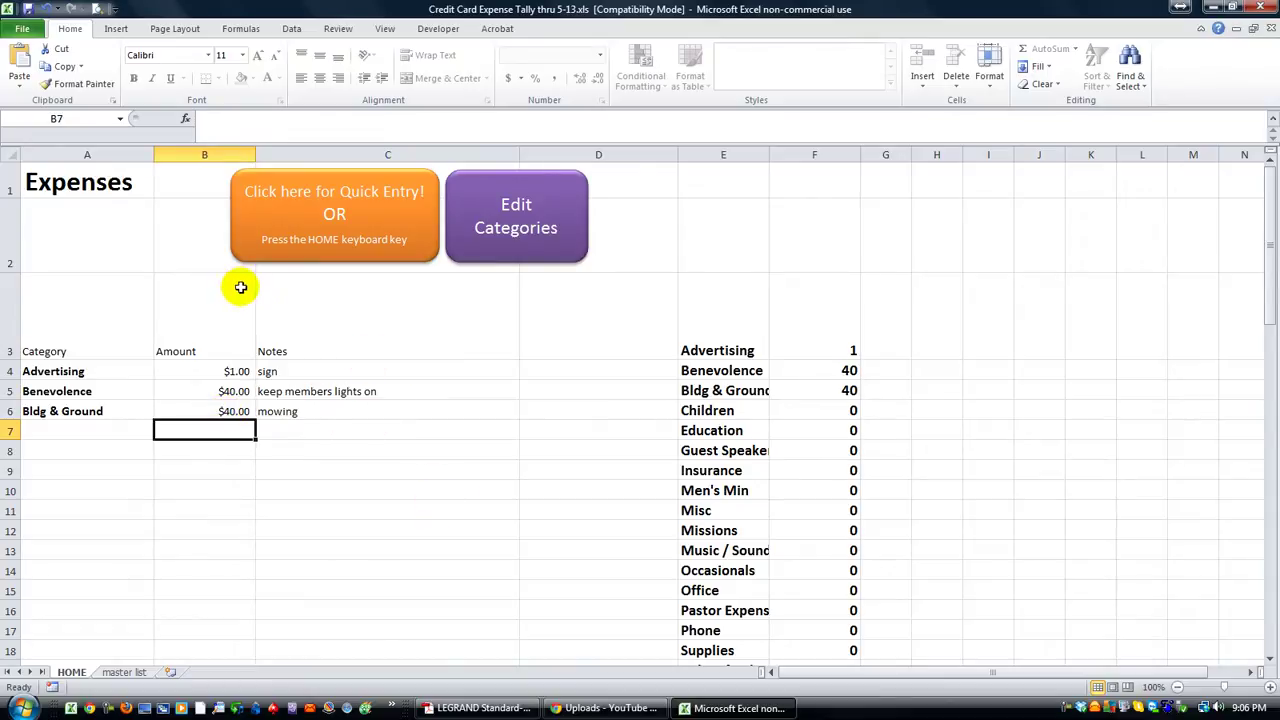
- Widen column E to show full category names and check the $81.00 expense total
click(710, 238)
key(Down)
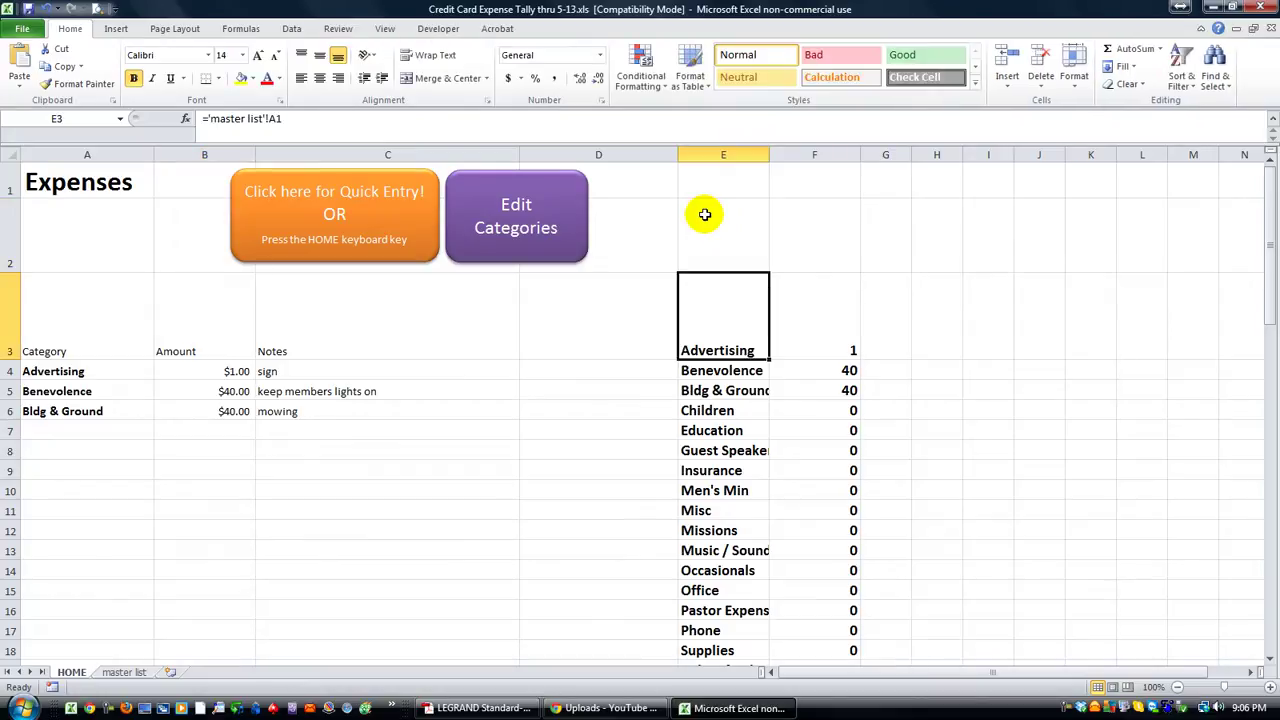
drag(770, 155, 838, 160)
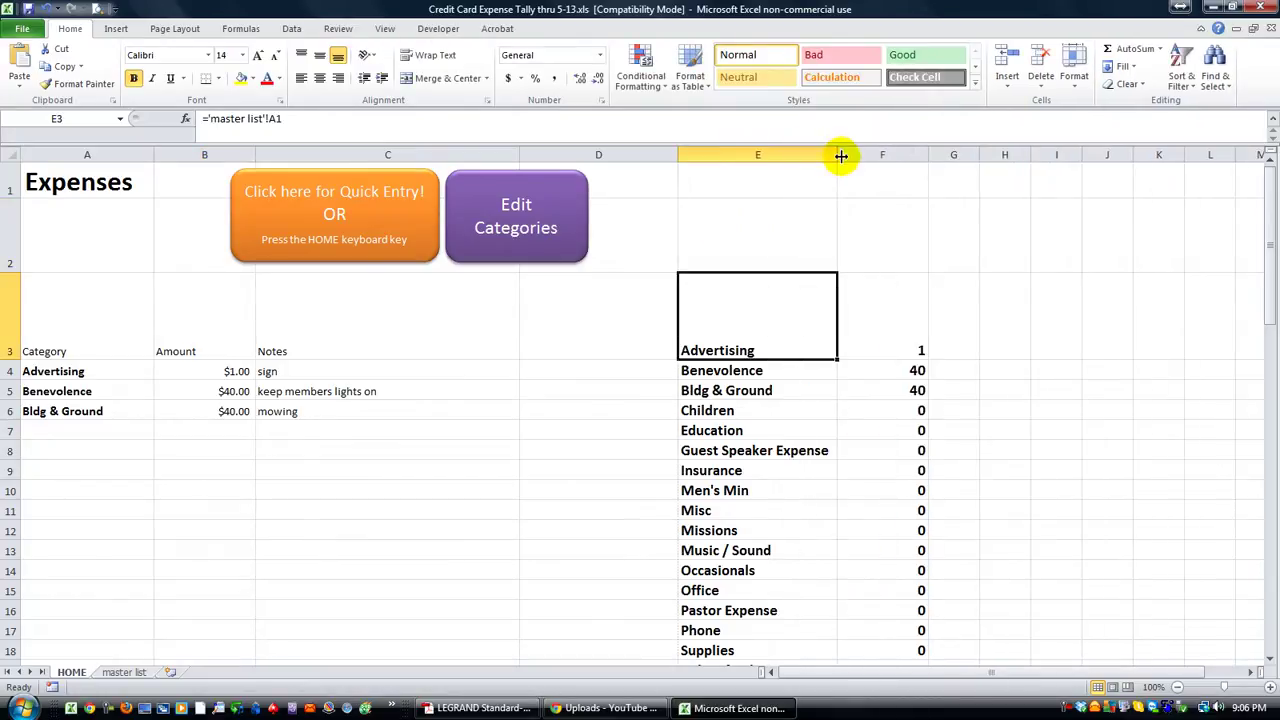
click(903, 340)
scroll(836, 505, down, 2)
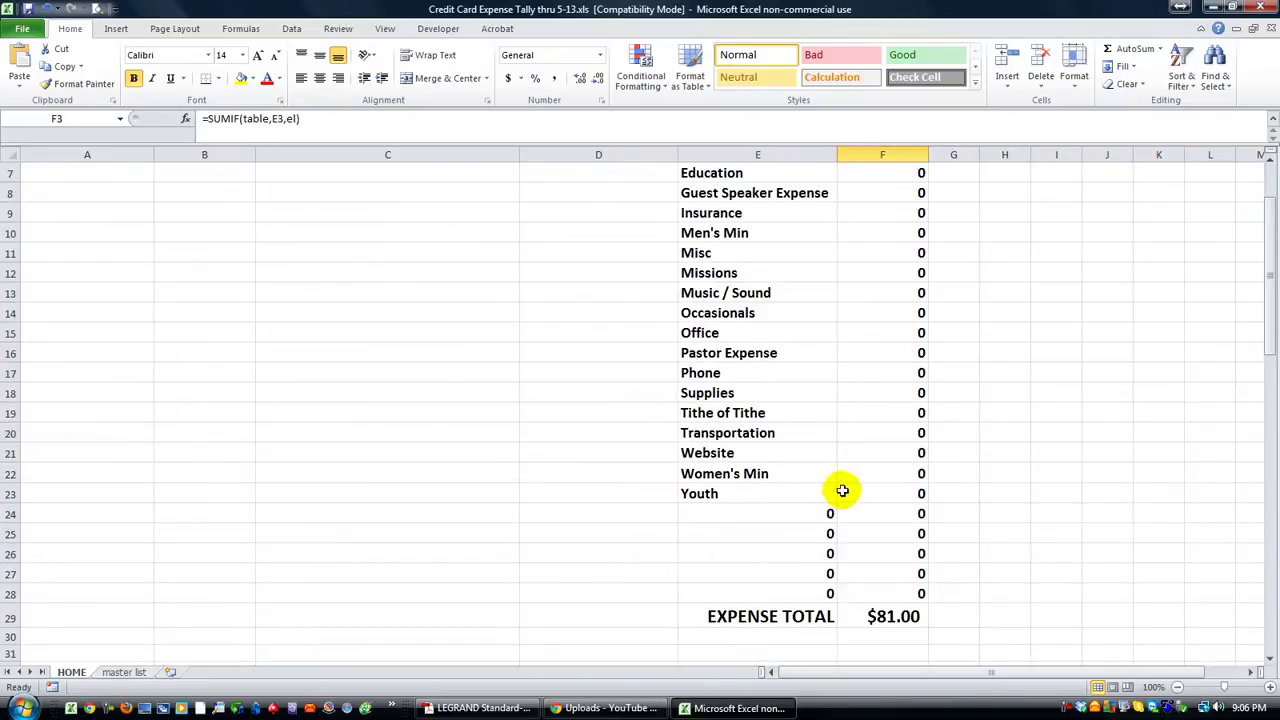
click(858, 617)
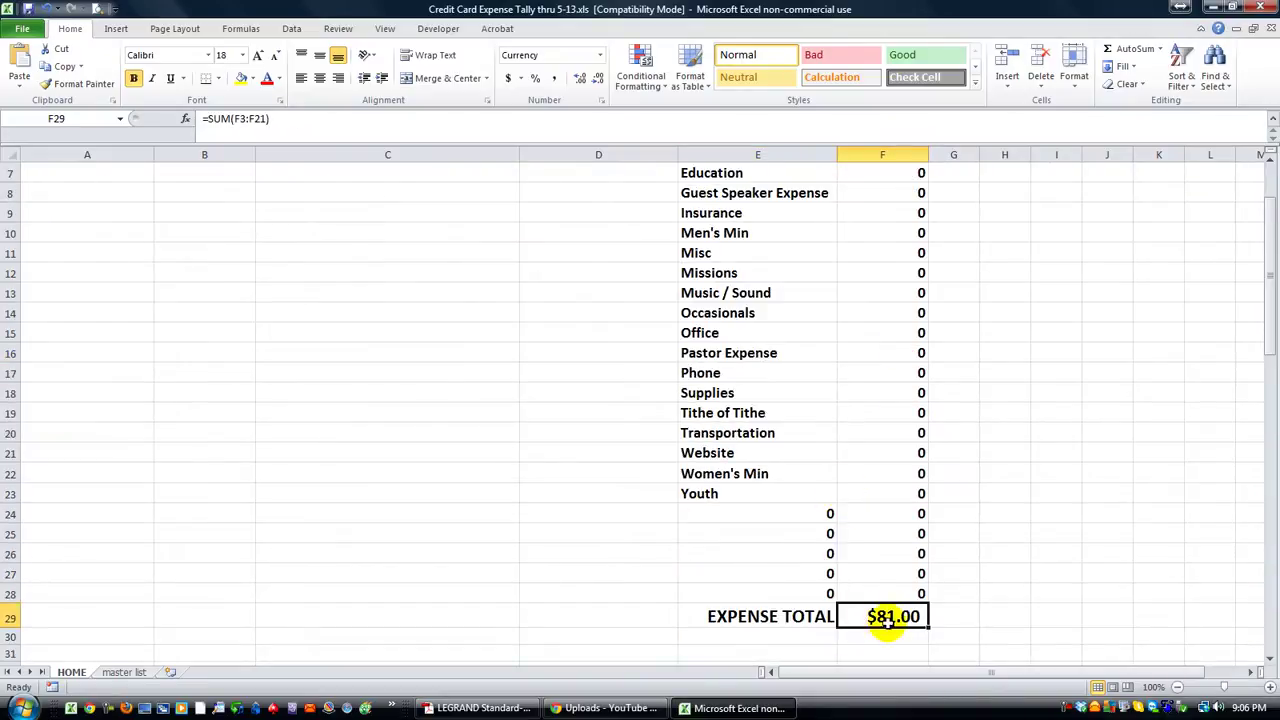
scroll(500, 514, up, 2)
click(175, 453)
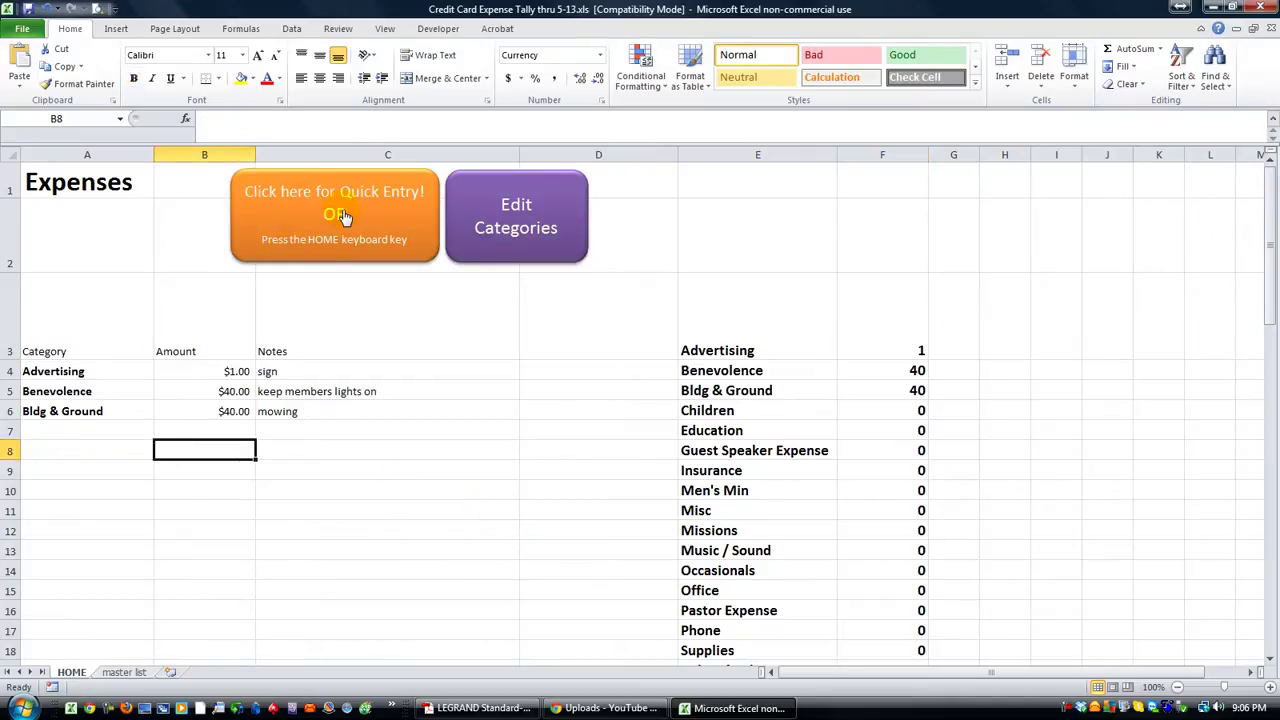
click(28, 8)
click(691, 249)
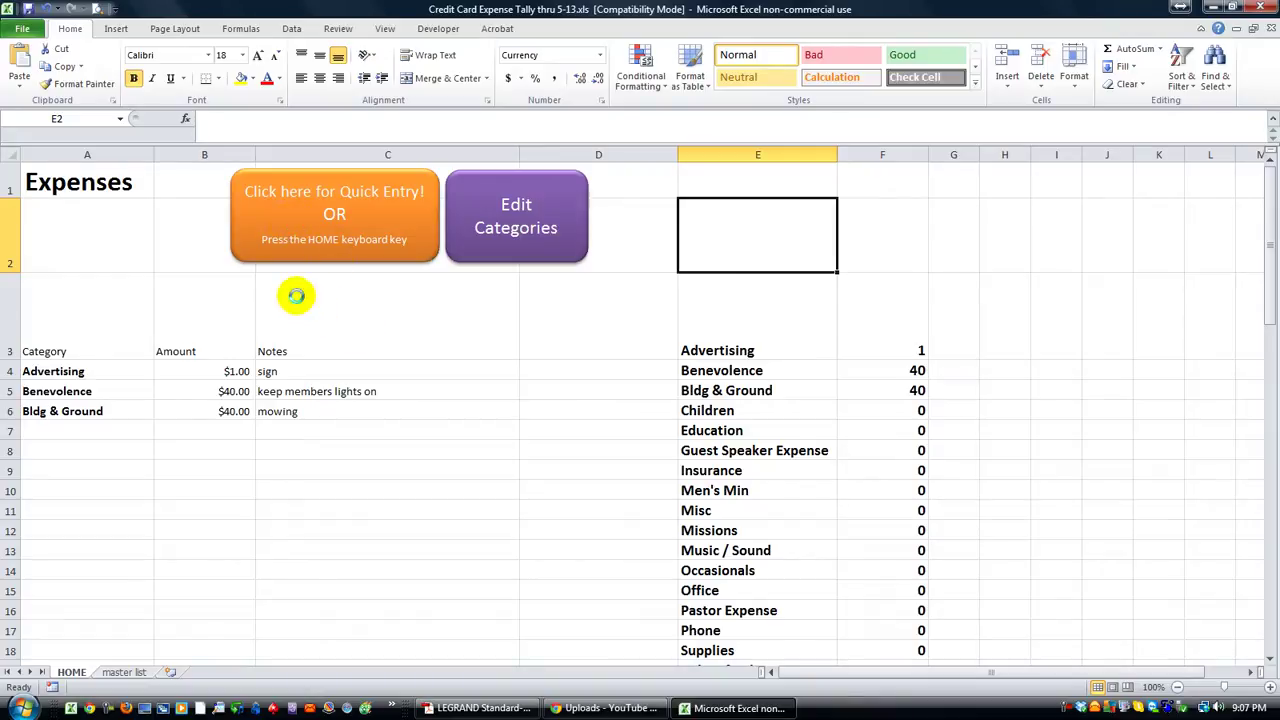
key(Home)
click(857, 229)
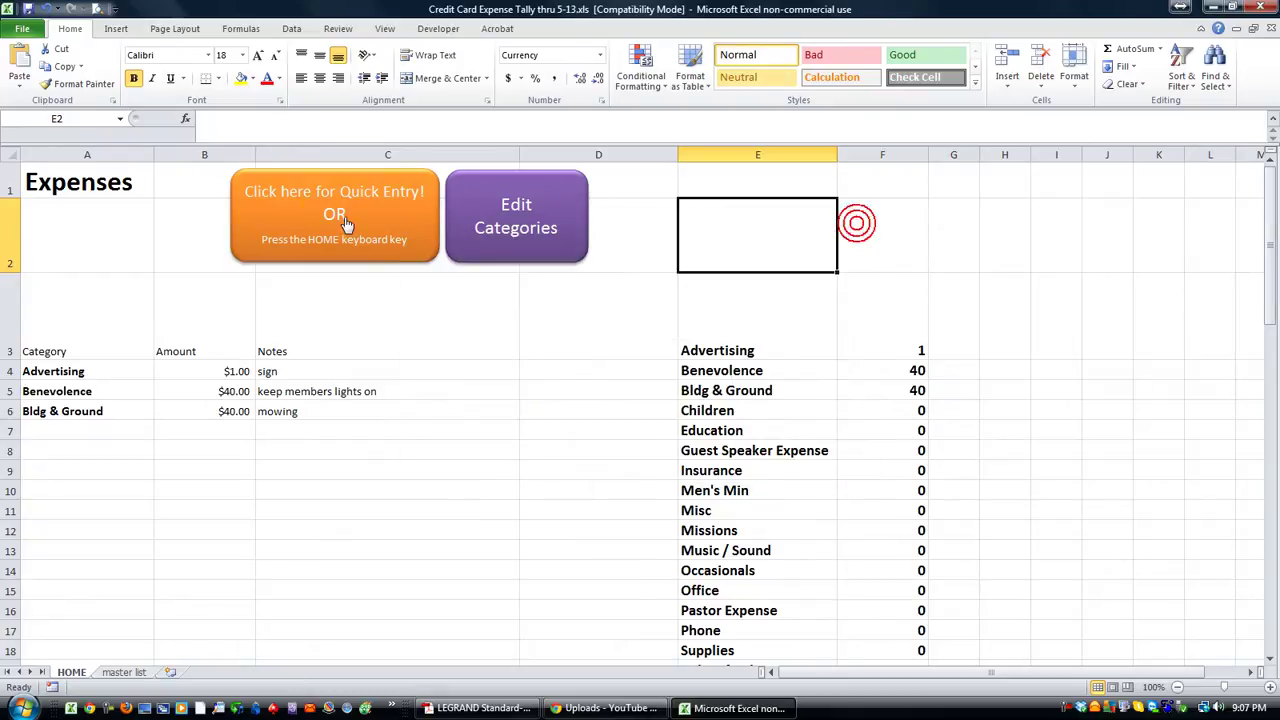
click(320, 215)
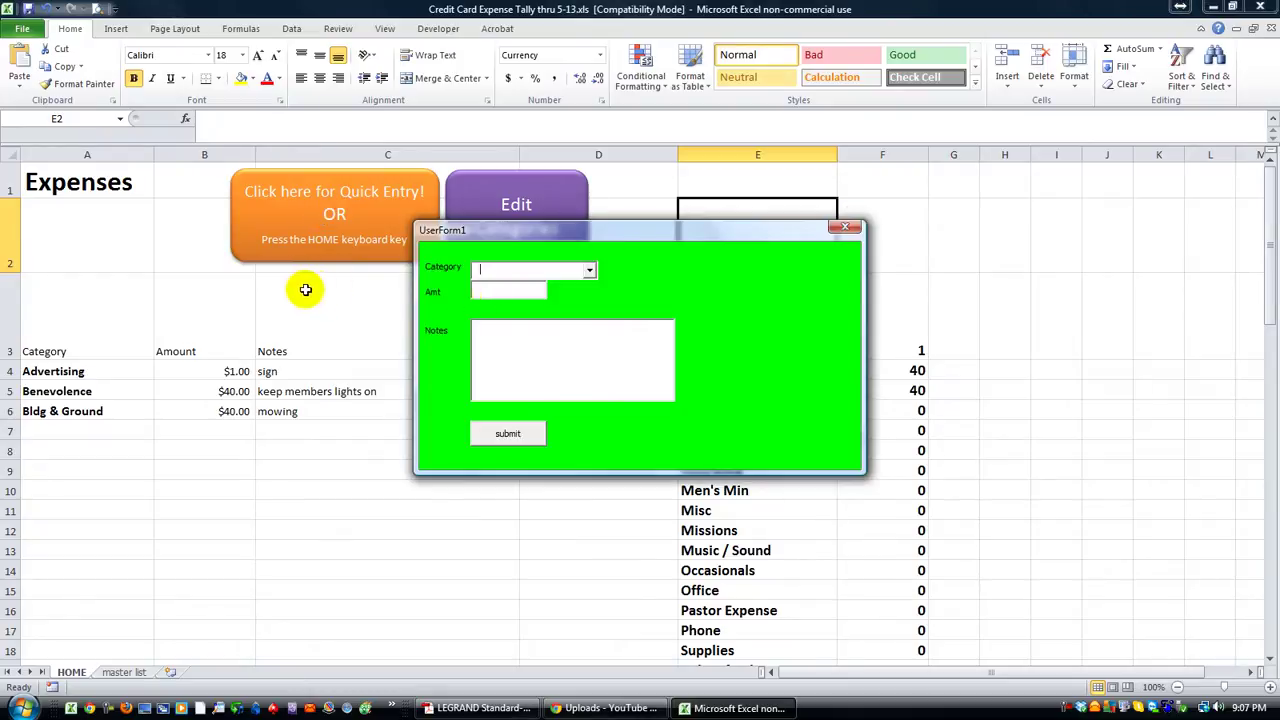
click(589, 270)
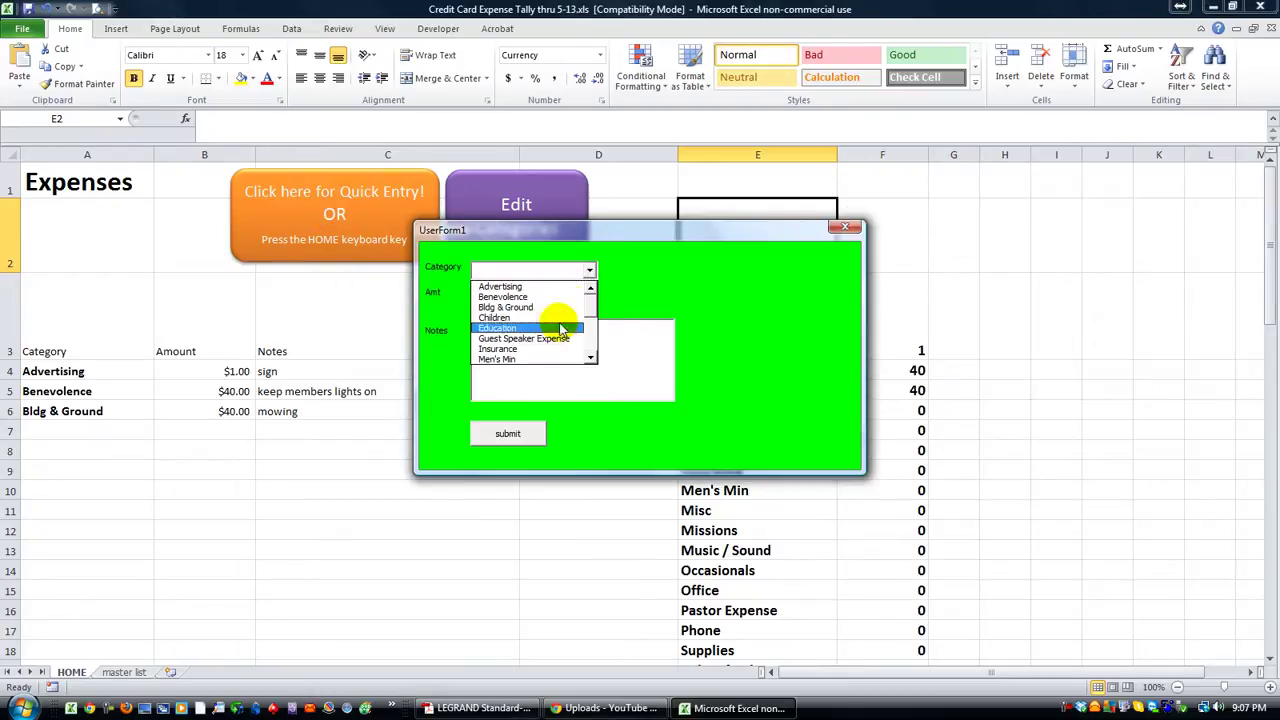
click(623, 285)
click(843, 228)
click(82, 371)
click(160, 371)
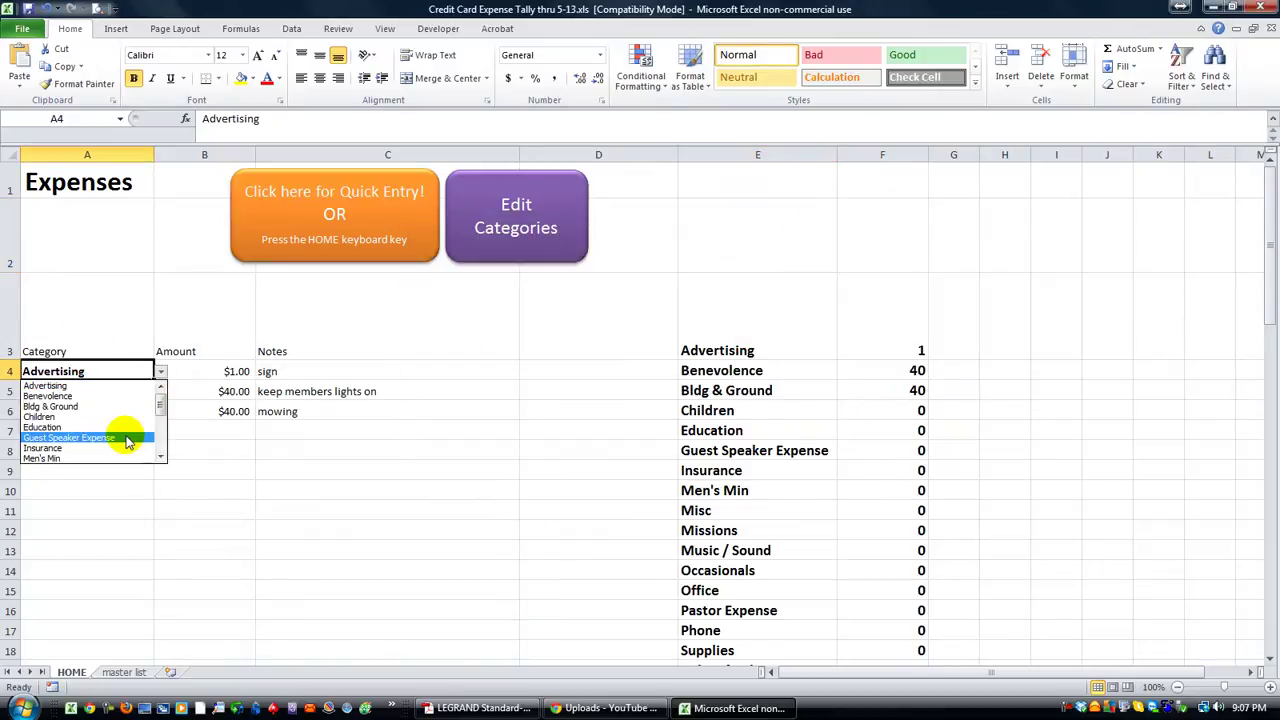
click(160, 371)
click(148, 411)
click(140, 428)
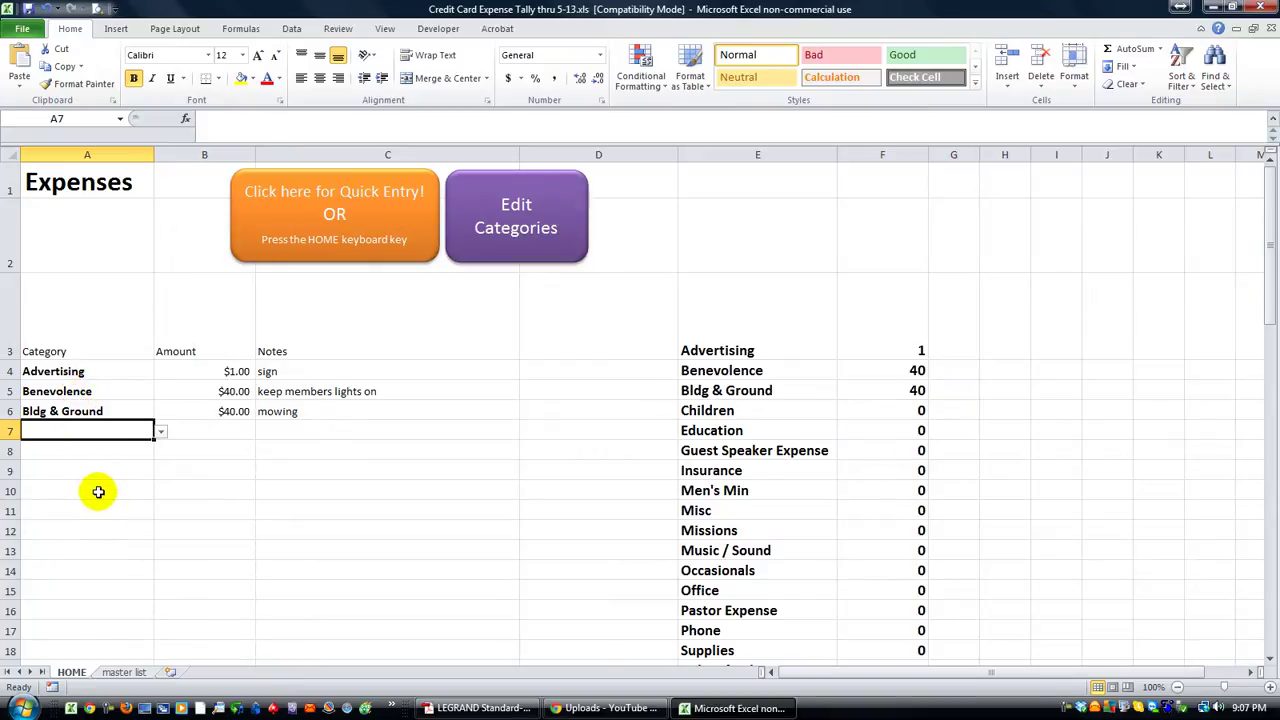
- Add a $24.00 Phone expense in row 7 through the Quick Entry form
click(285, 219)
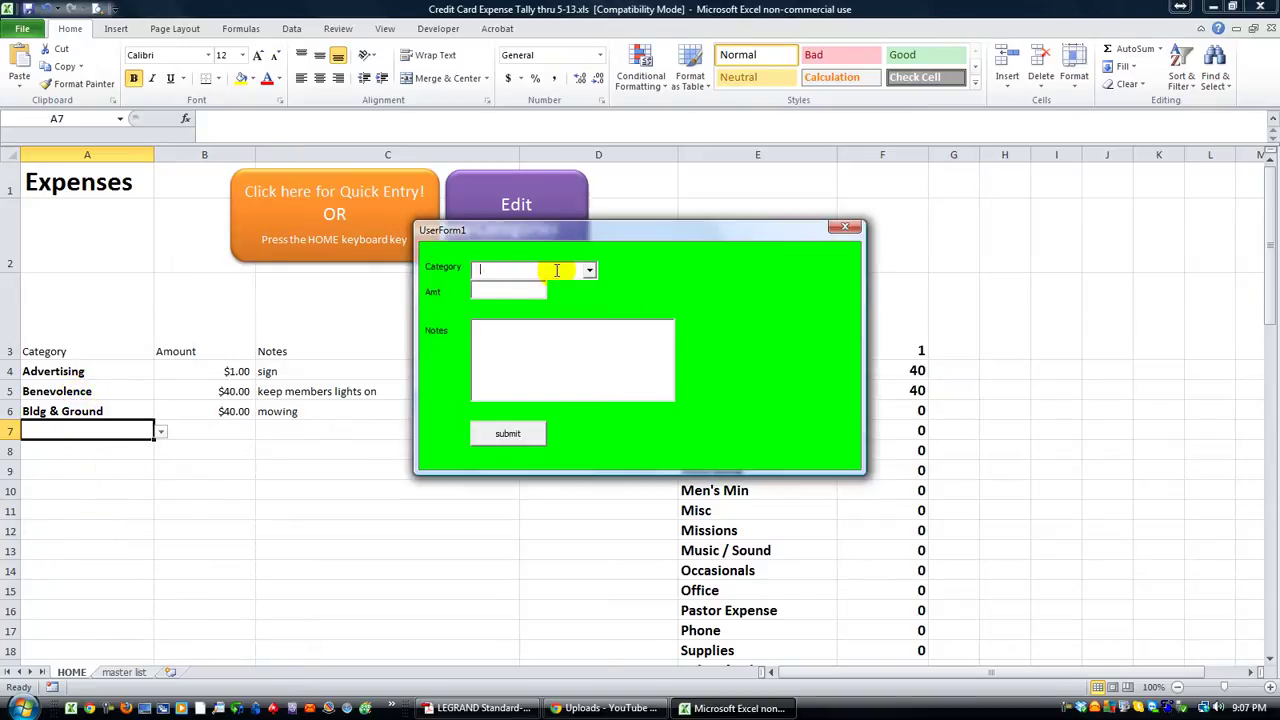
text(Supplies)
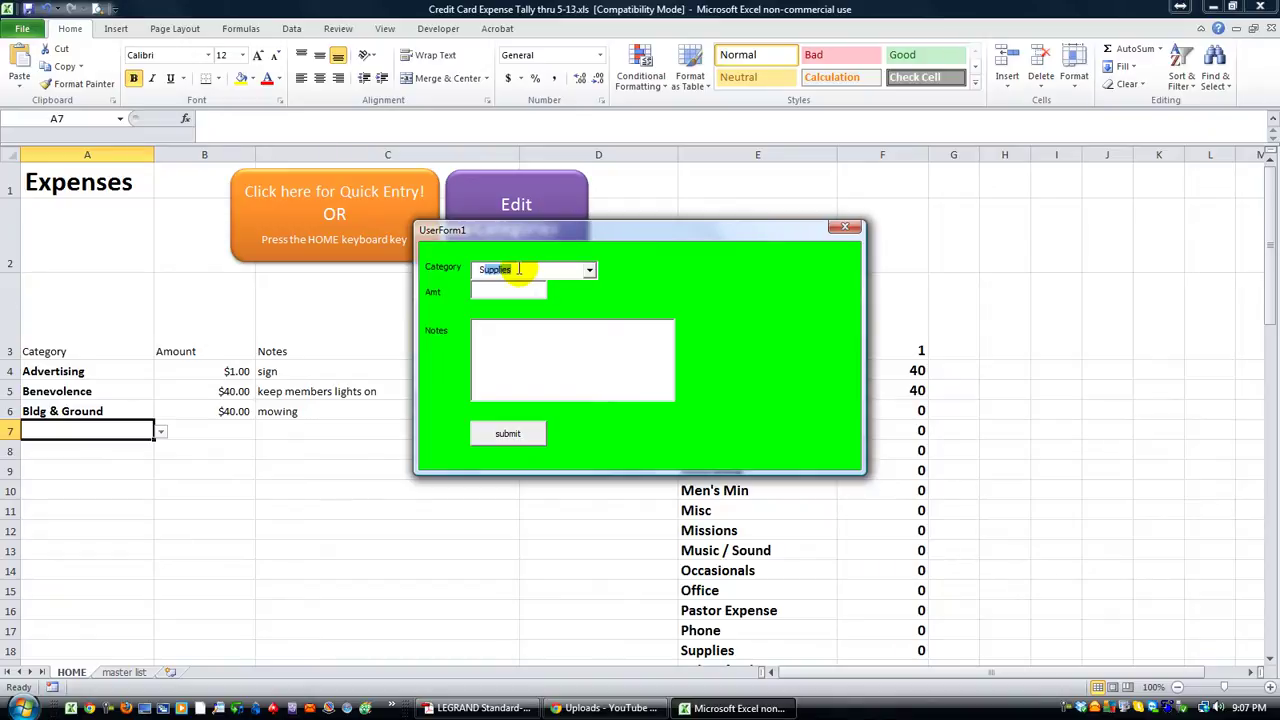
key(BackSpace)
key(BackSpace)
text(p)
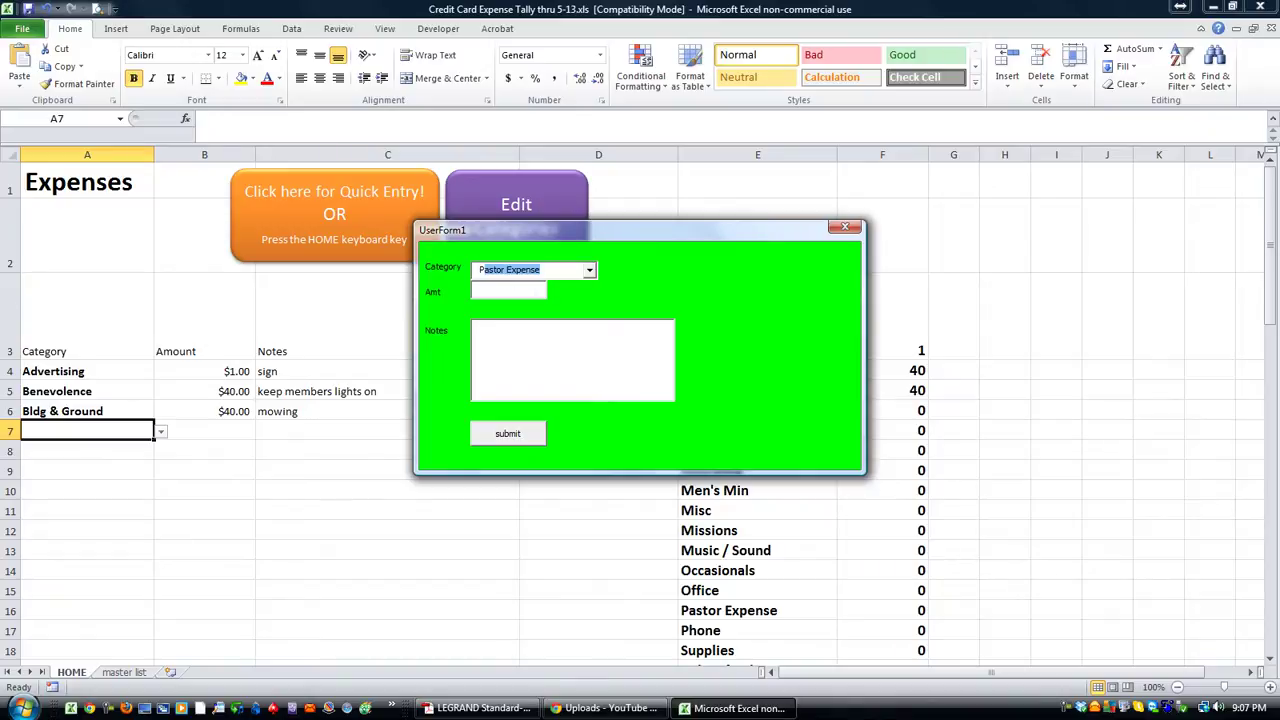
text(hone)
click(483, 287)
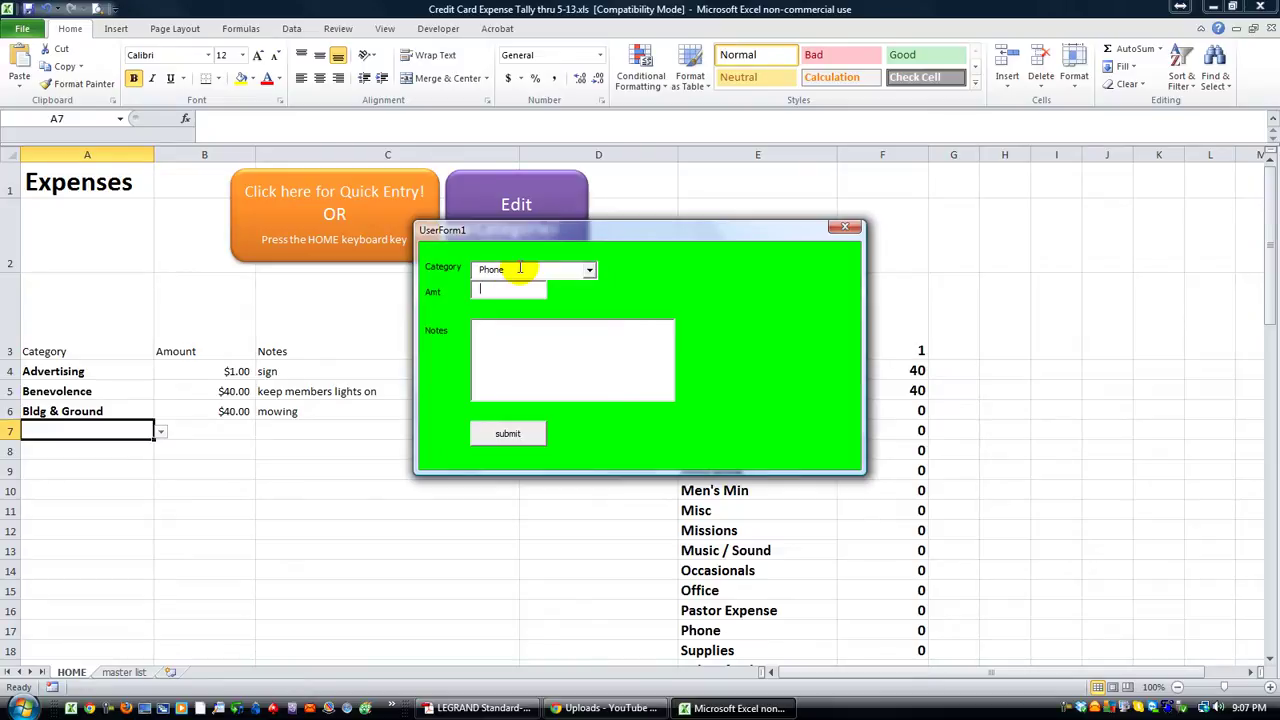
text(24)
key(Tab)
text(phone bill)
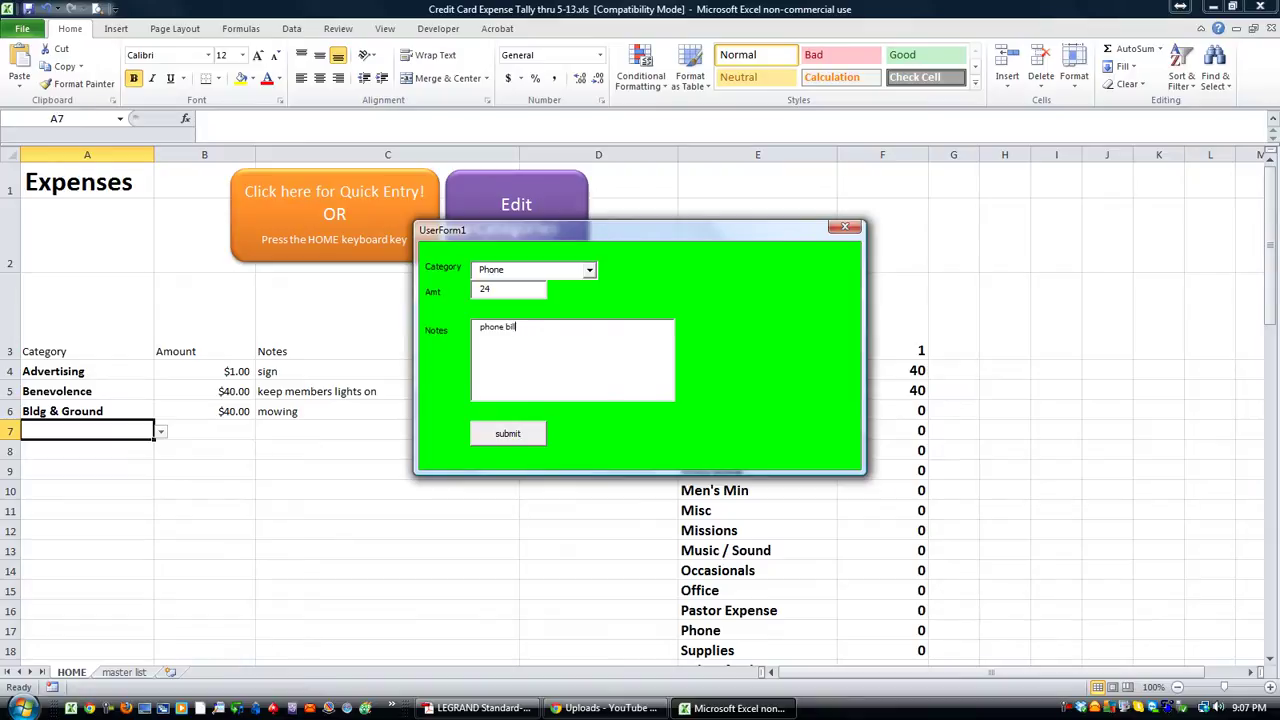
key(Tab)
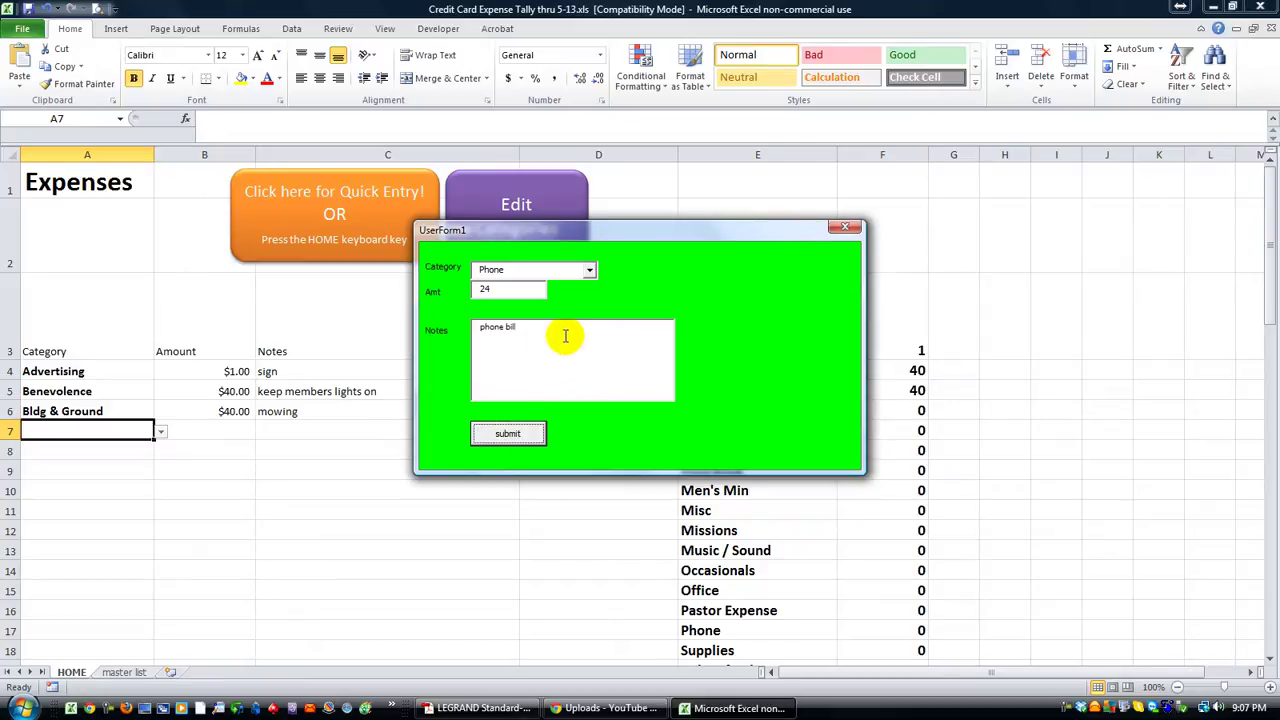
key(Return)
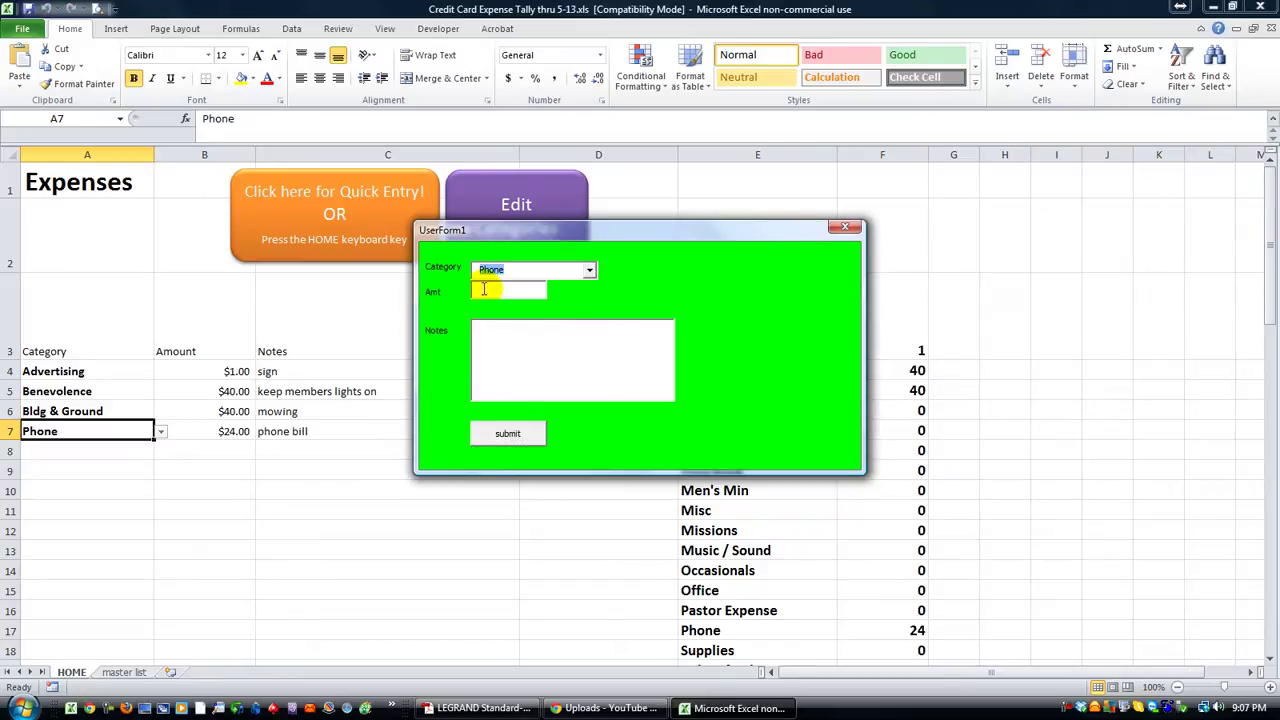
- Add a Supplies umbrella expense through the quick-entry form
key(Tab)
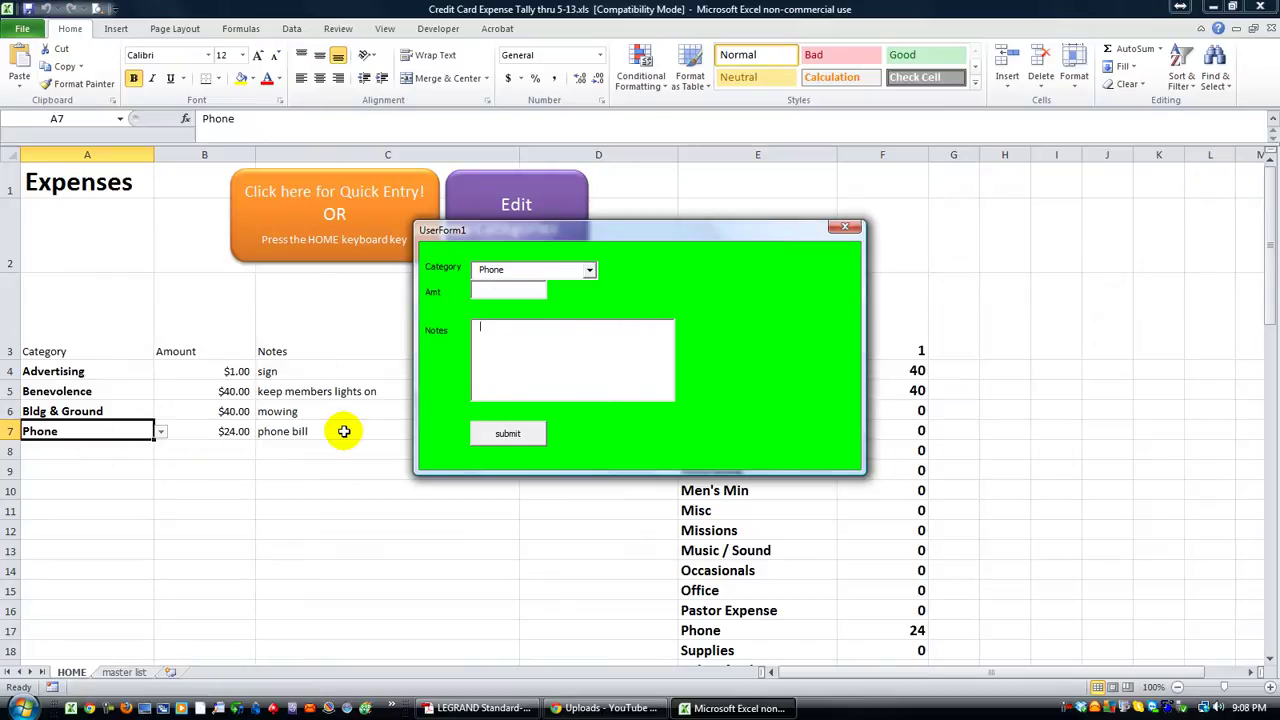
click(537, 269)
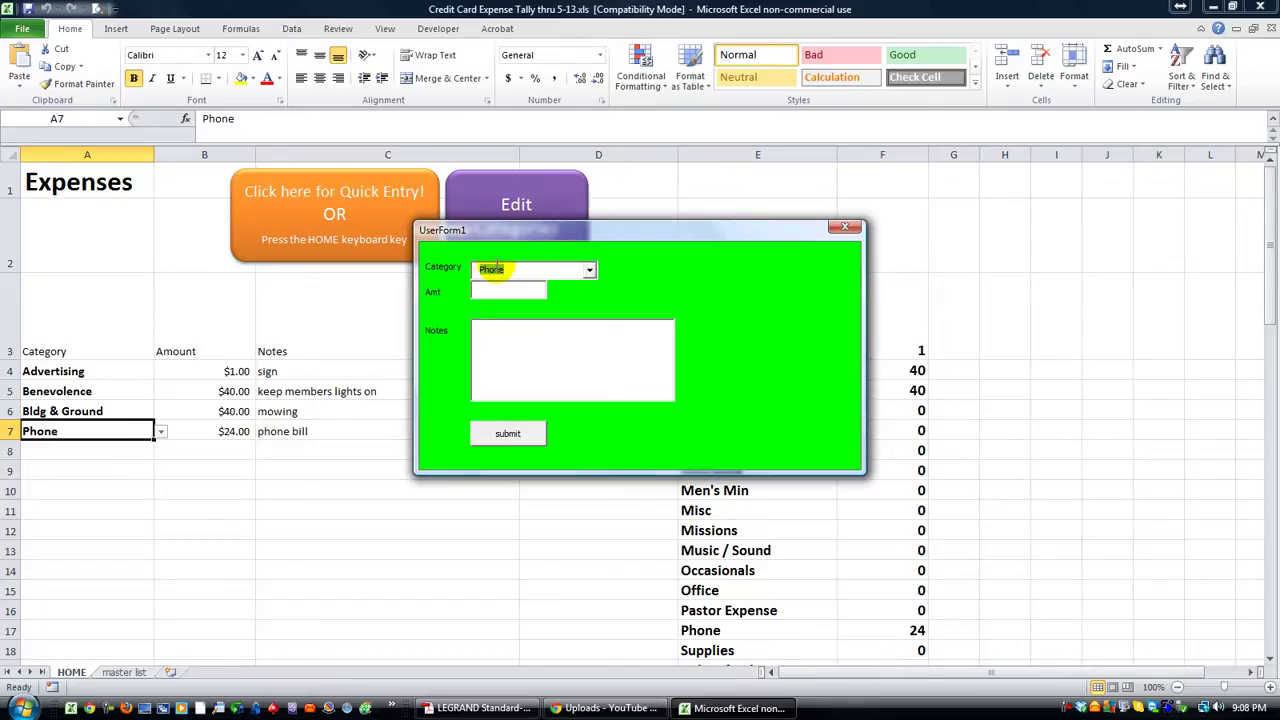
key(Down)
key(Tab)
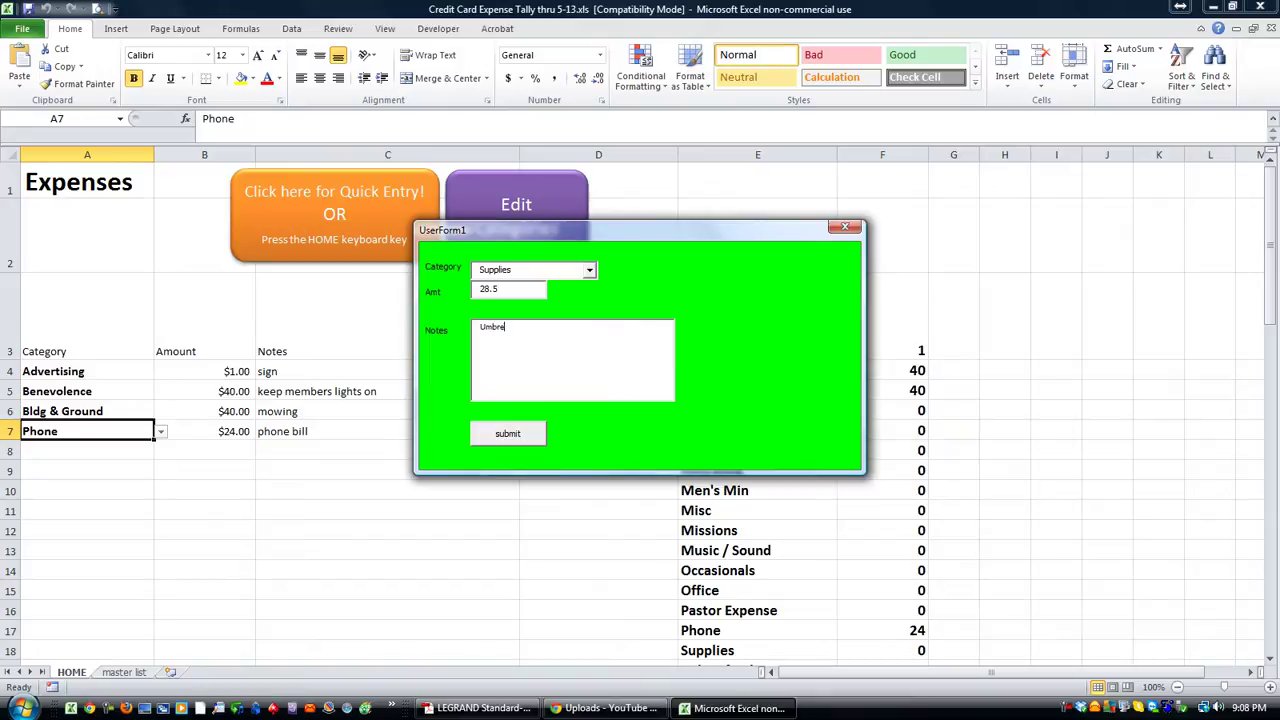
text(!)
key(Tab)
key(Return)
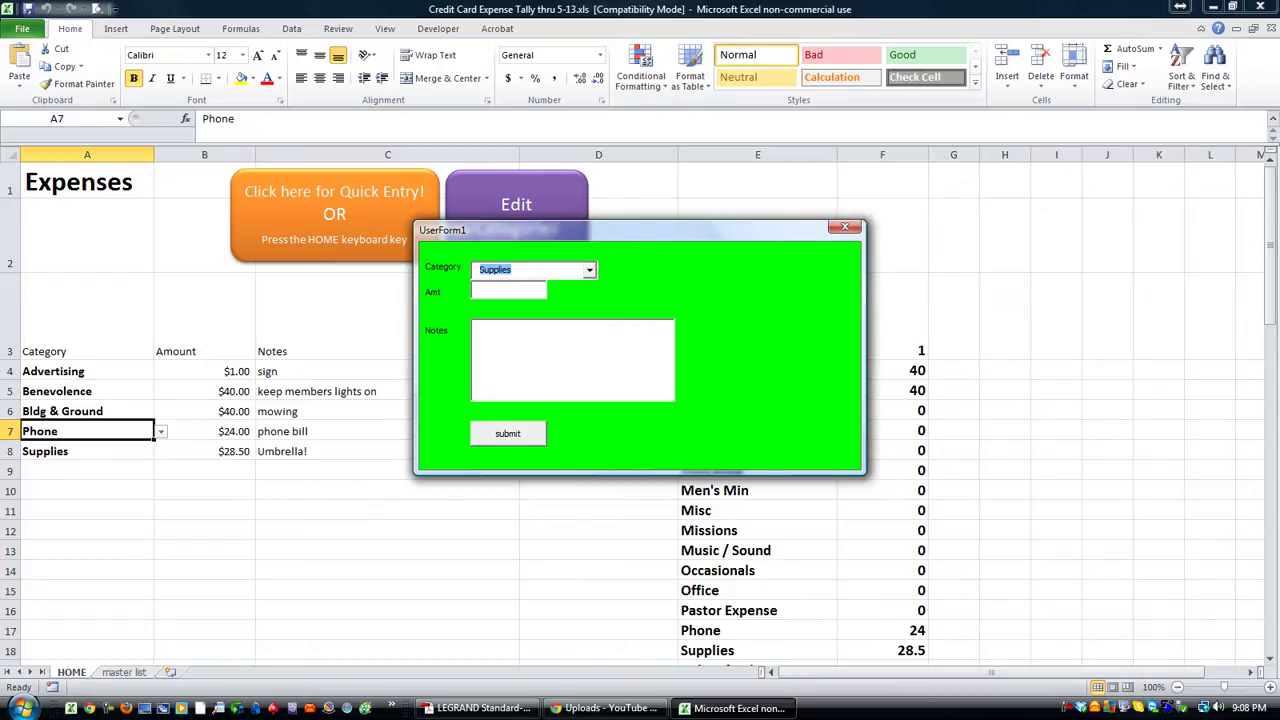
- Add two Website expenses of $5.62 and $45.99
text(SuppliesWebsite)
text(s)
click(507, 433)
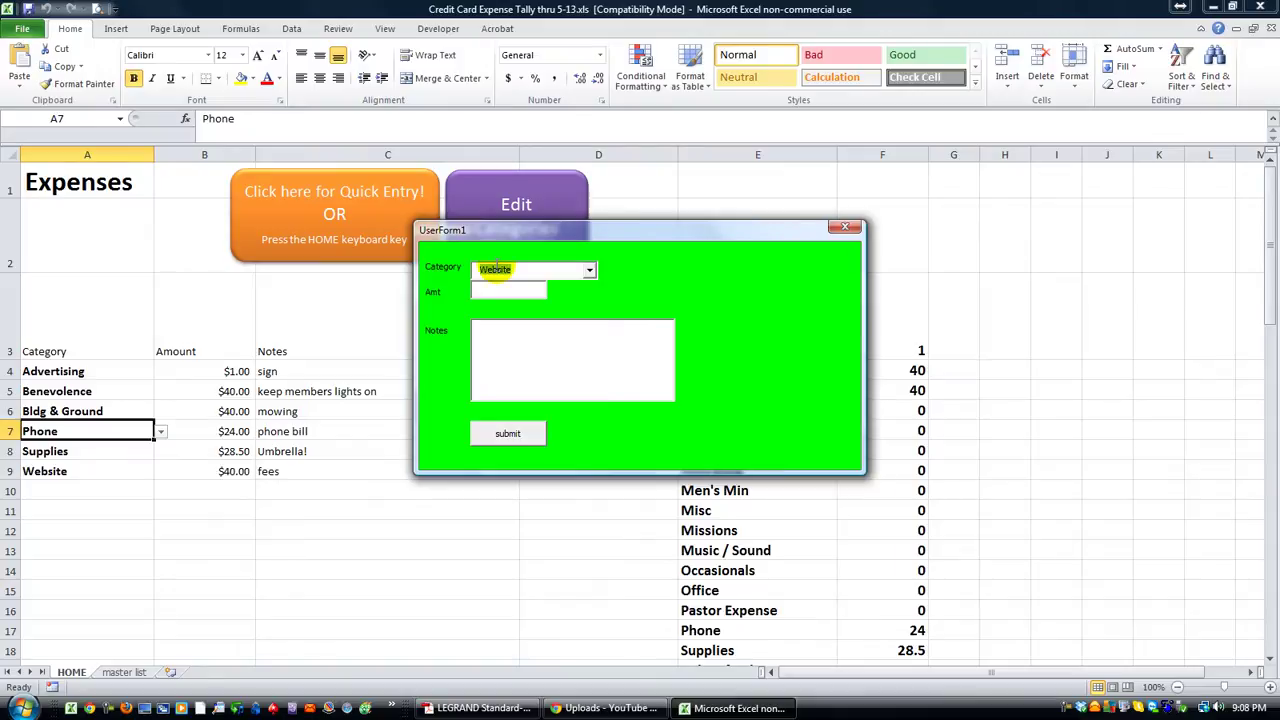
key(Tab)
text(5)
key(Return)
key(Tab)
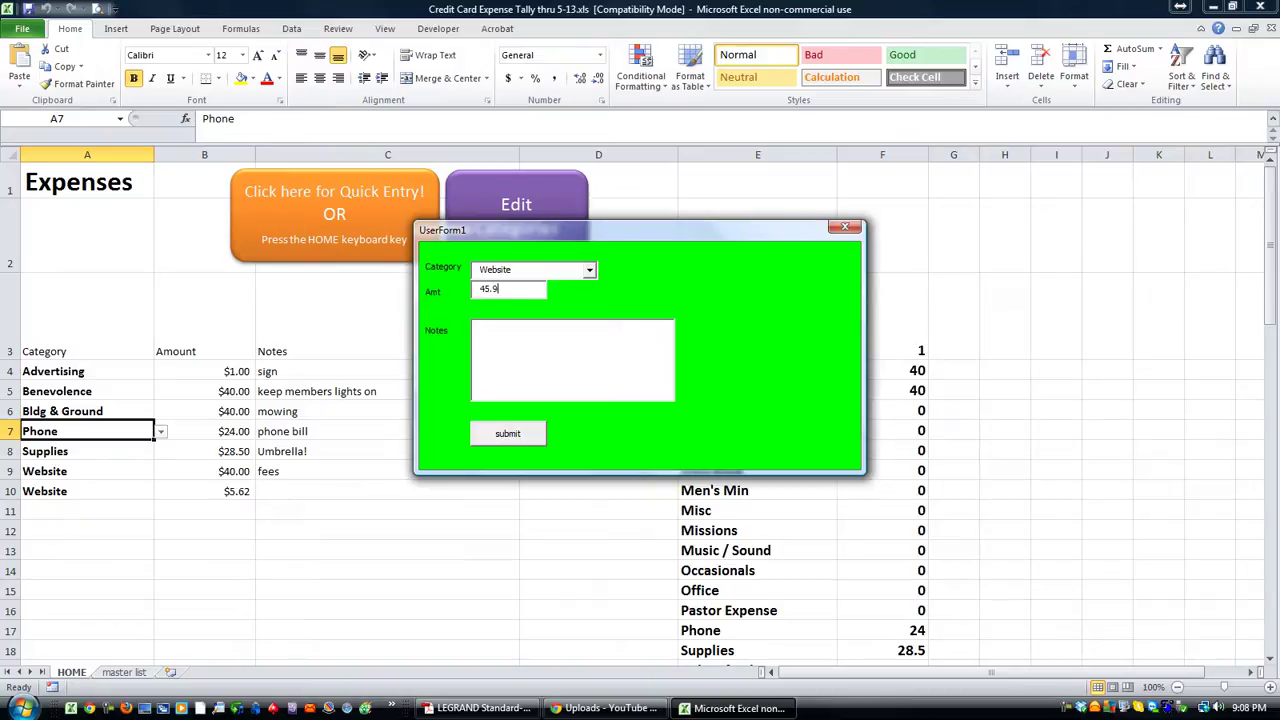
key(Return)
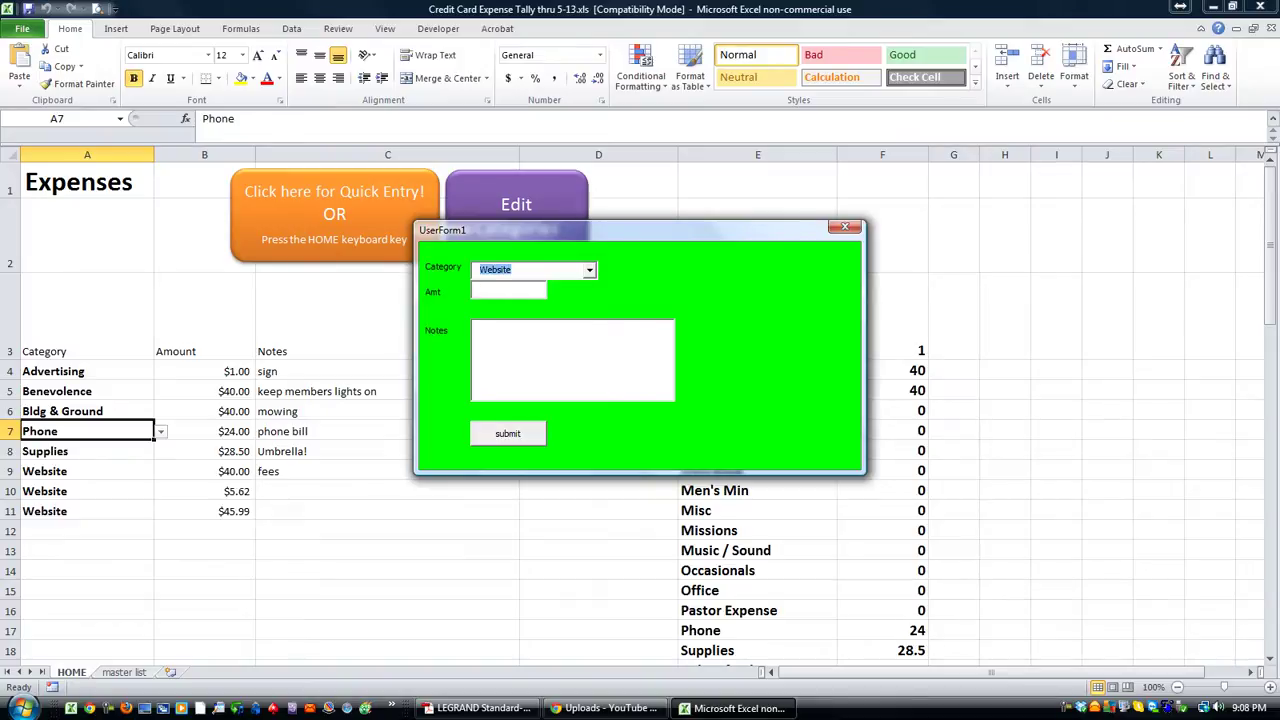
- Add a $45 Occasionals expense and a $500 Music / Sound speaker expense
text(Pastor Expense)
key(Up)
key(Up)
key(Return)
key(Up)
key(Up)
key(Down)
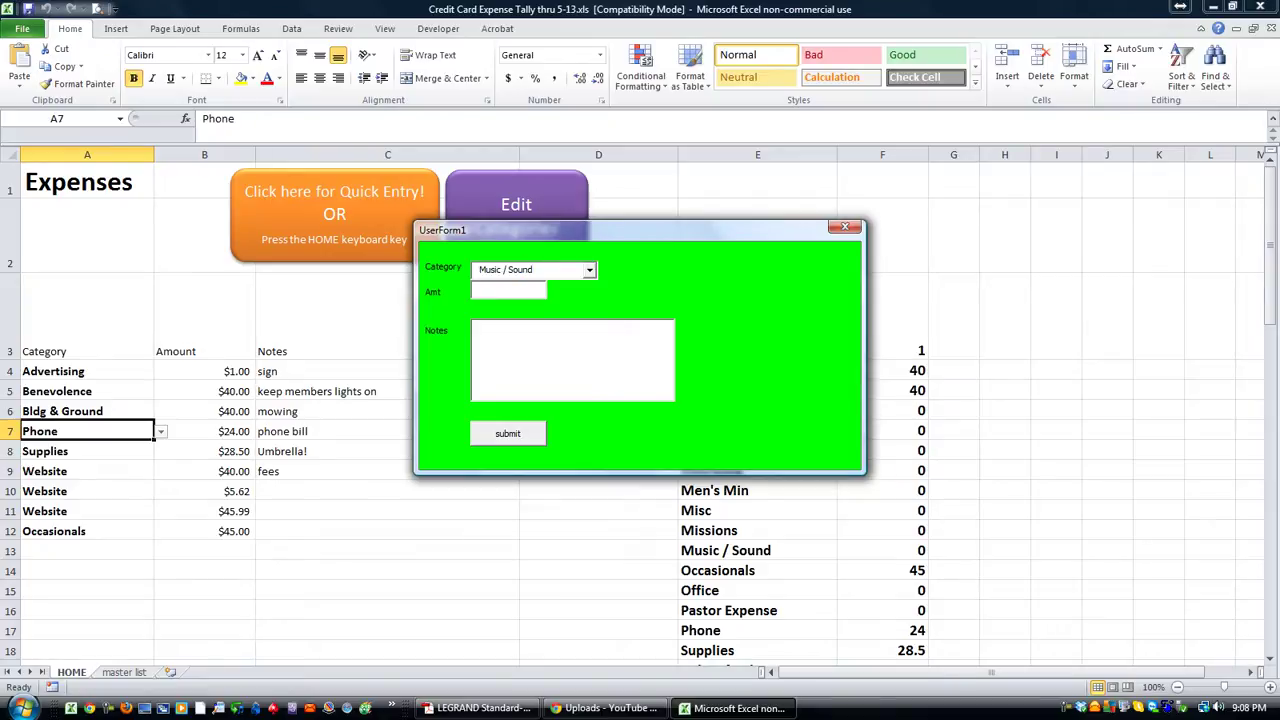
text(speaker!!!!!!!!)
key(Return)
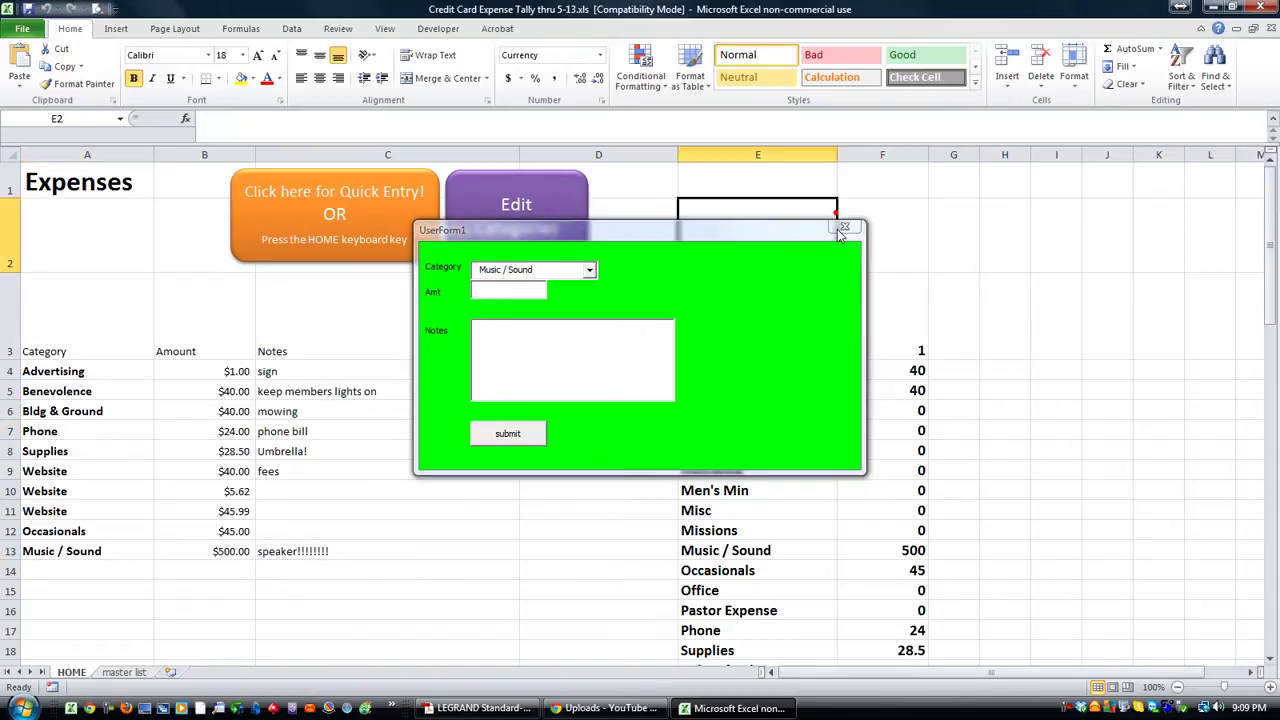
click(844, 227)
click(391, 518)
scroll(229, 423, down, 2)
scroll(226, 409, up, 2)
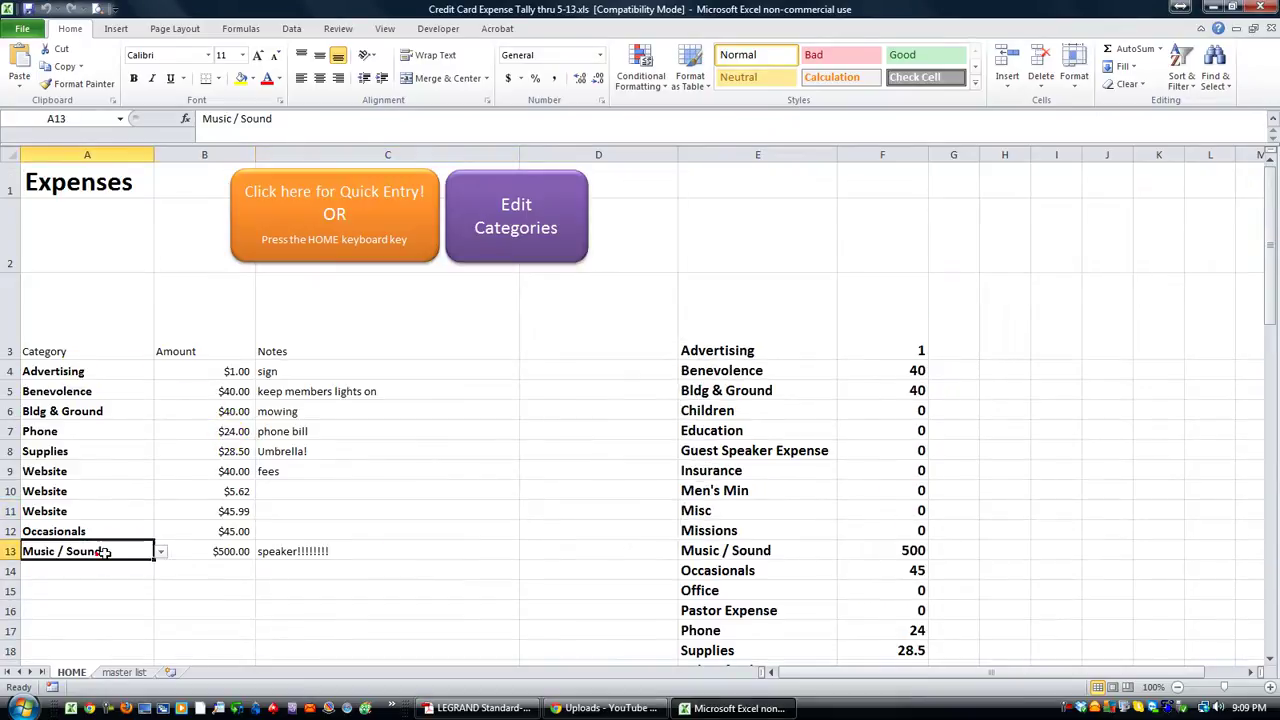
drag(91, 551, 334, 554)
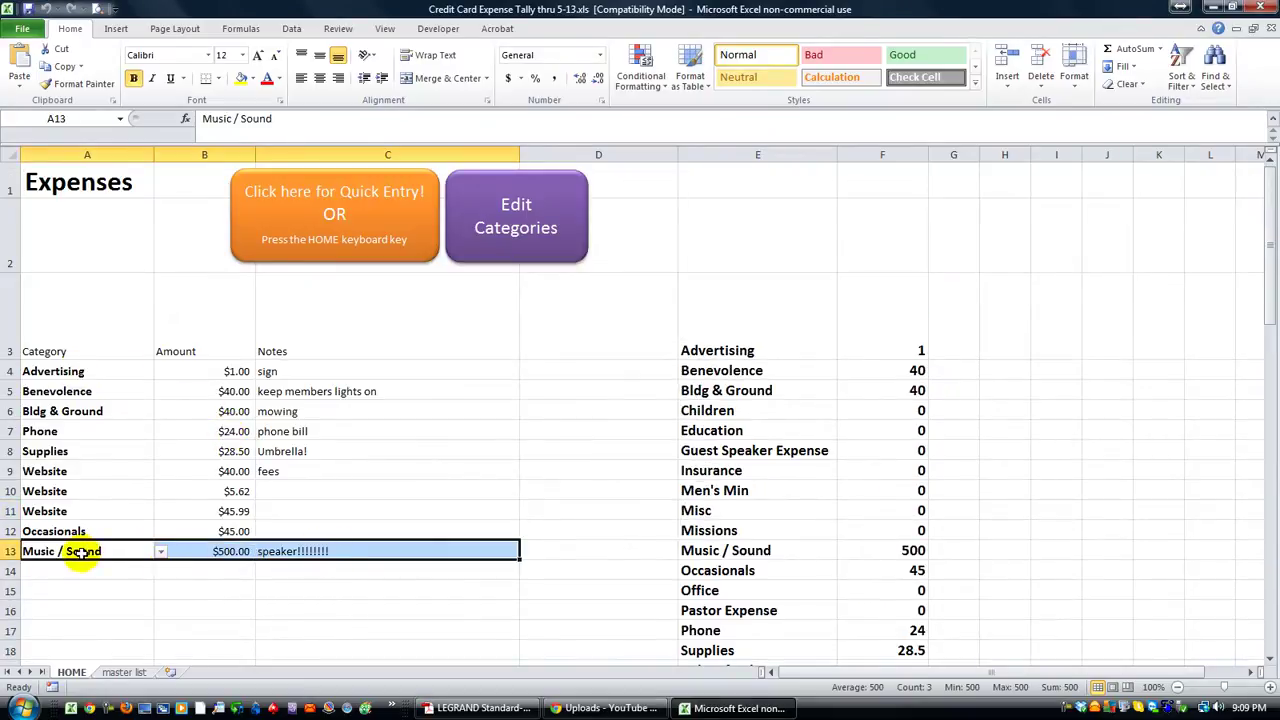
click(246, 585)
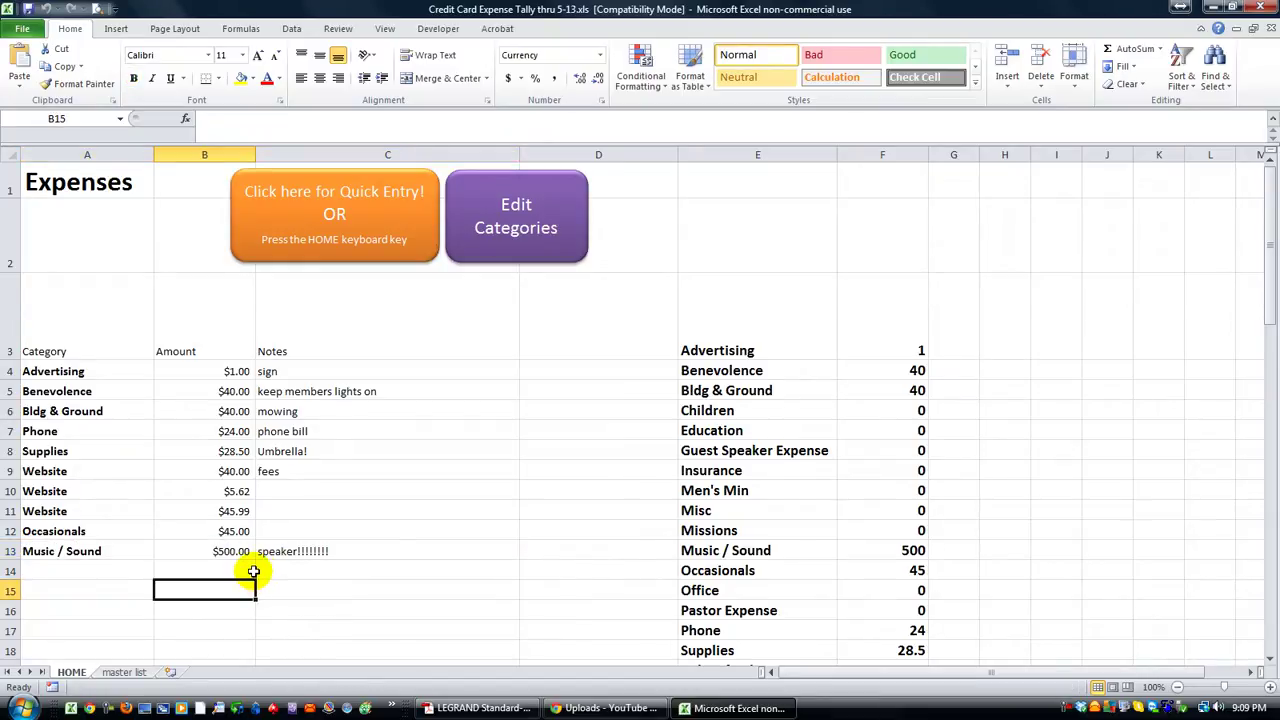
scroll(256, 566, down, 1)
scroll(918, 456, up, 1)
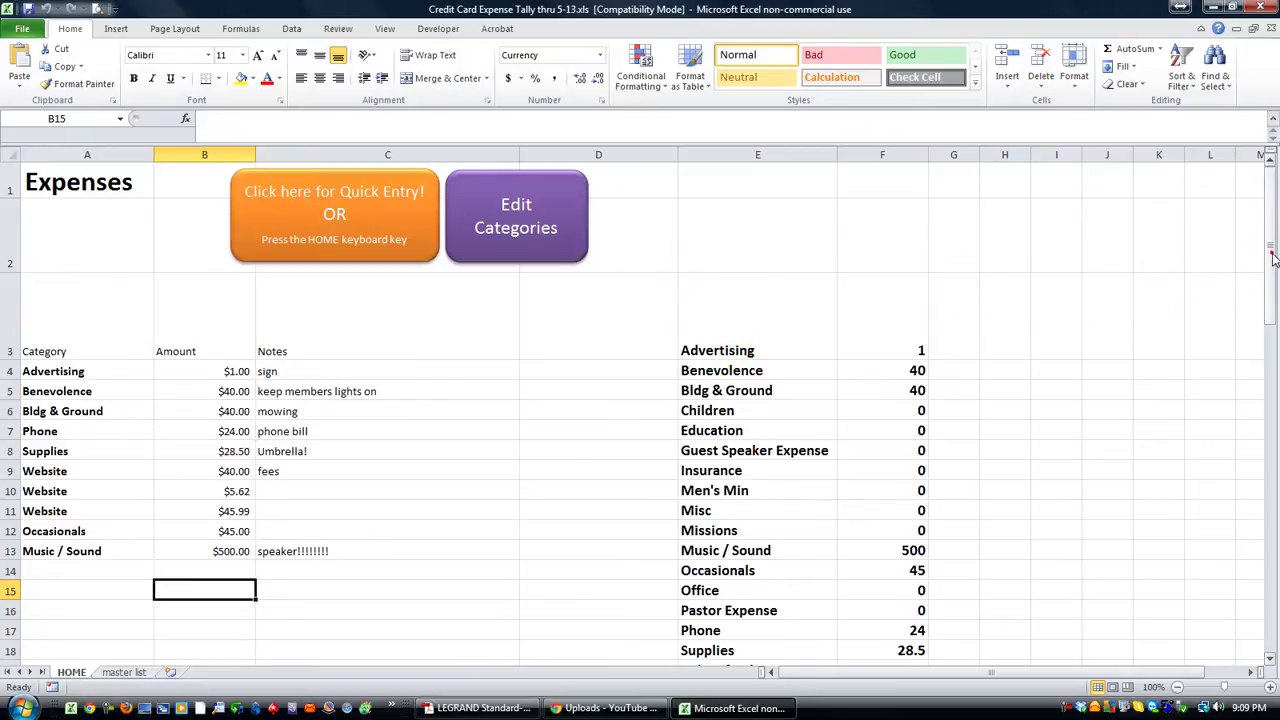
drag(1273, 255, 1270, 268)
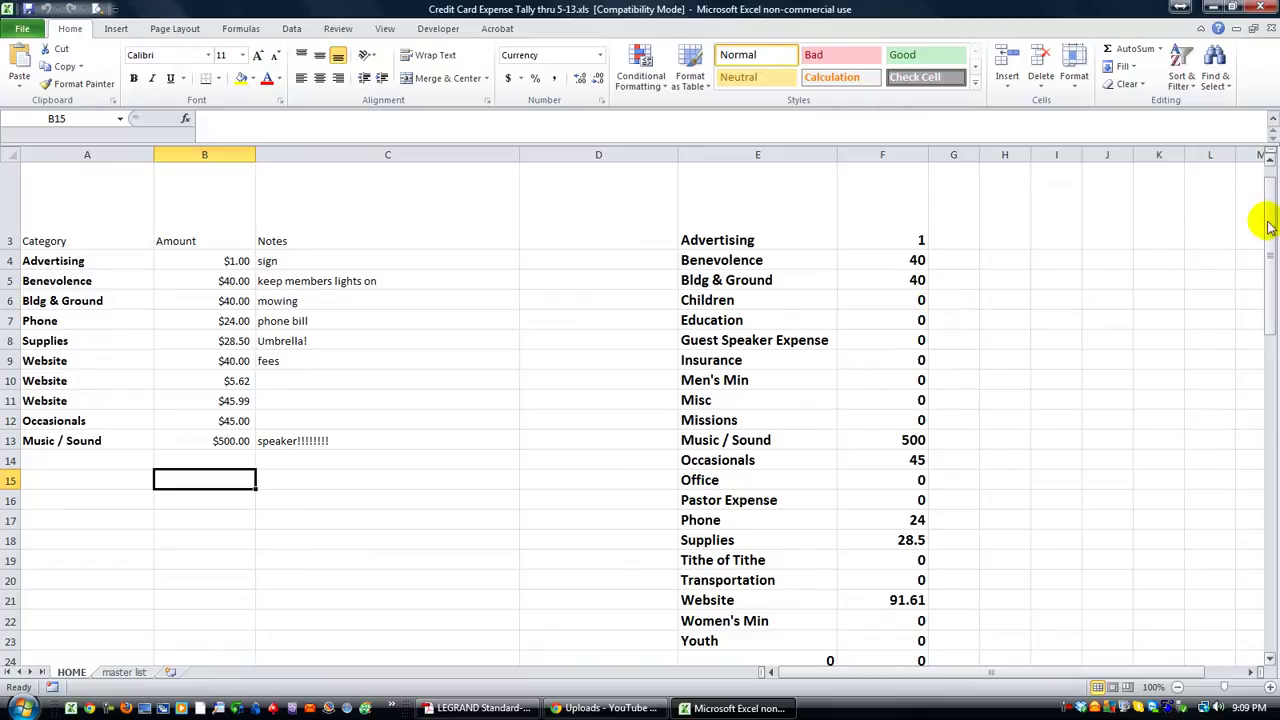
drag(1270, 228, 1270, 228)
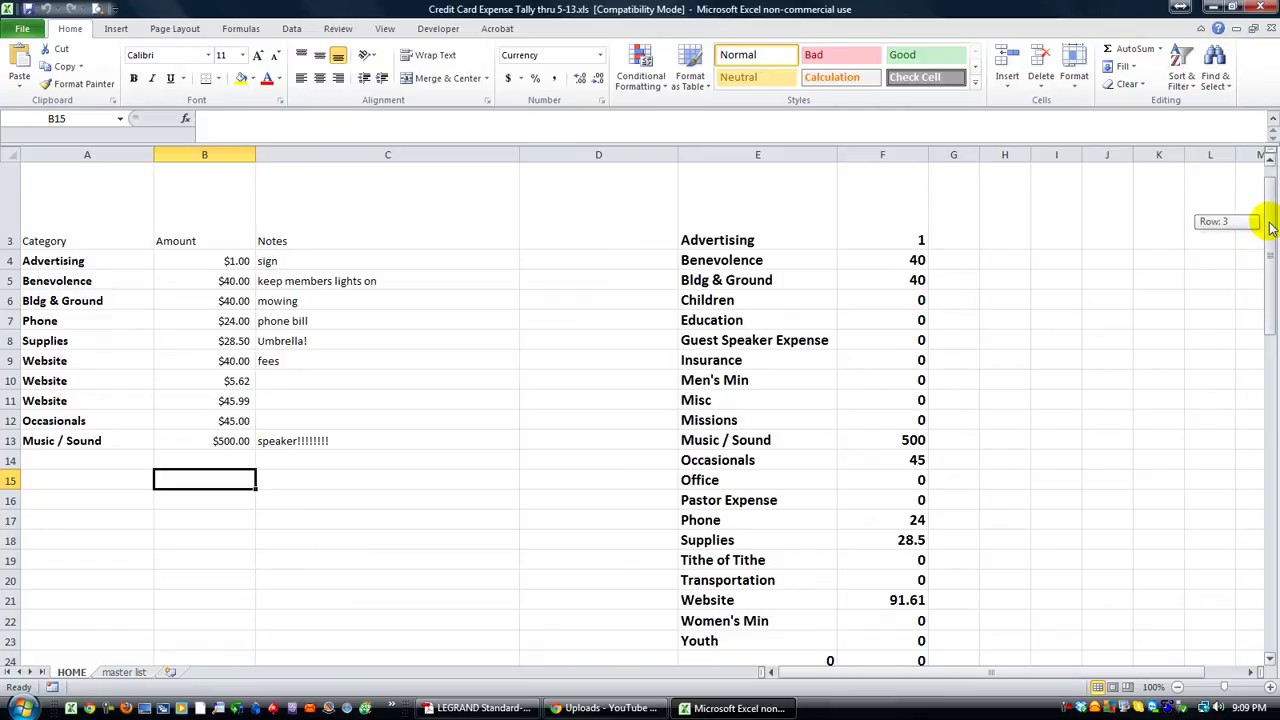
drag(1270, 228, 1270, 237)
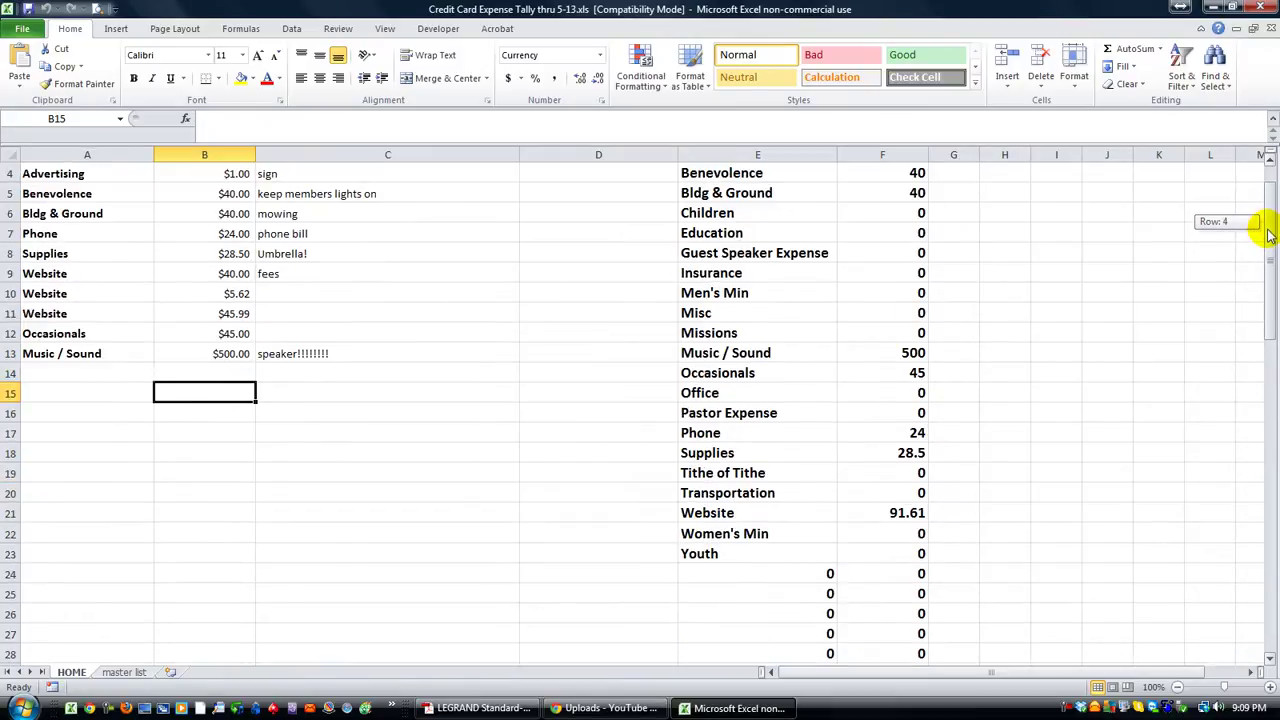
drag(1270, 236, 1270, 228)
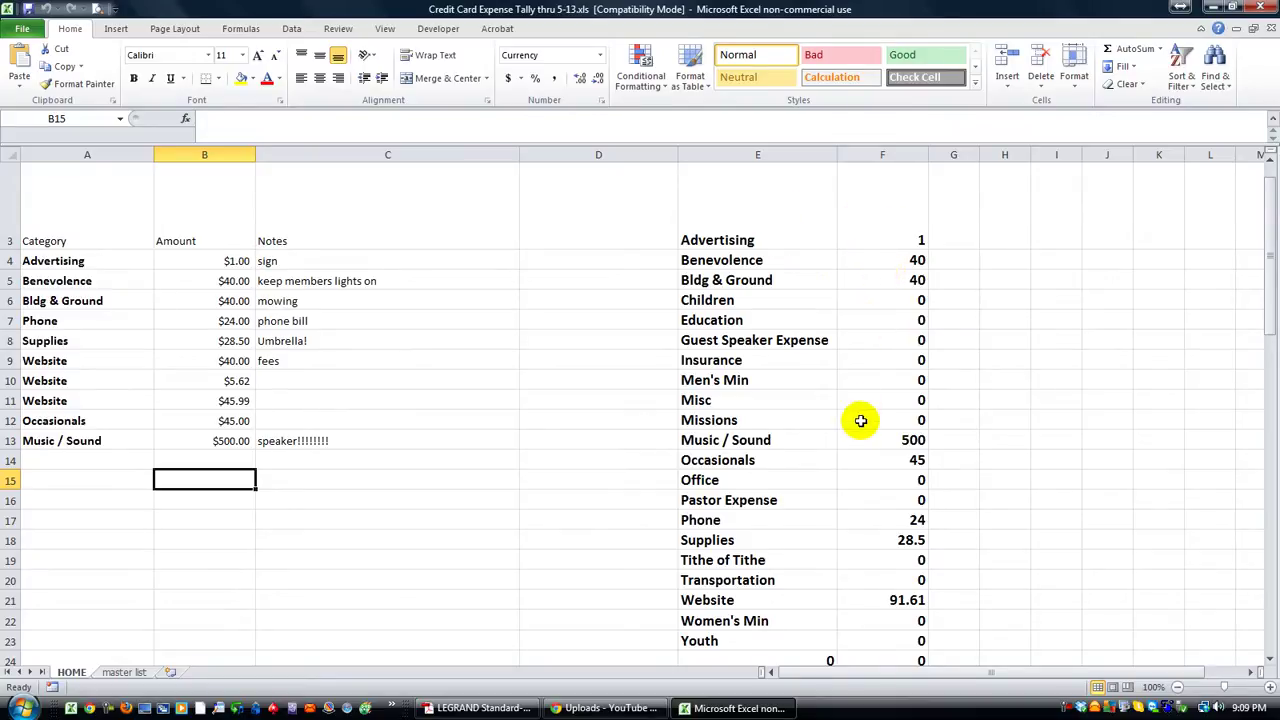
scroll(857, 420, down, 2)
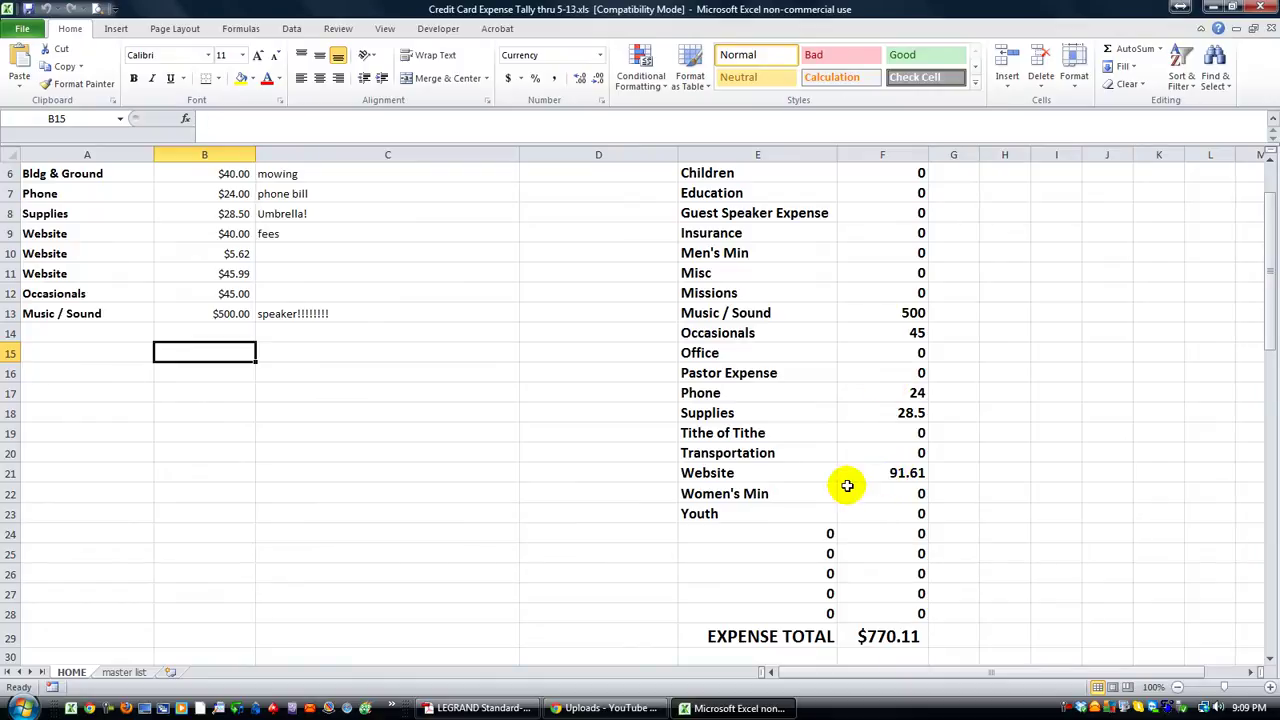
click(874, 477)
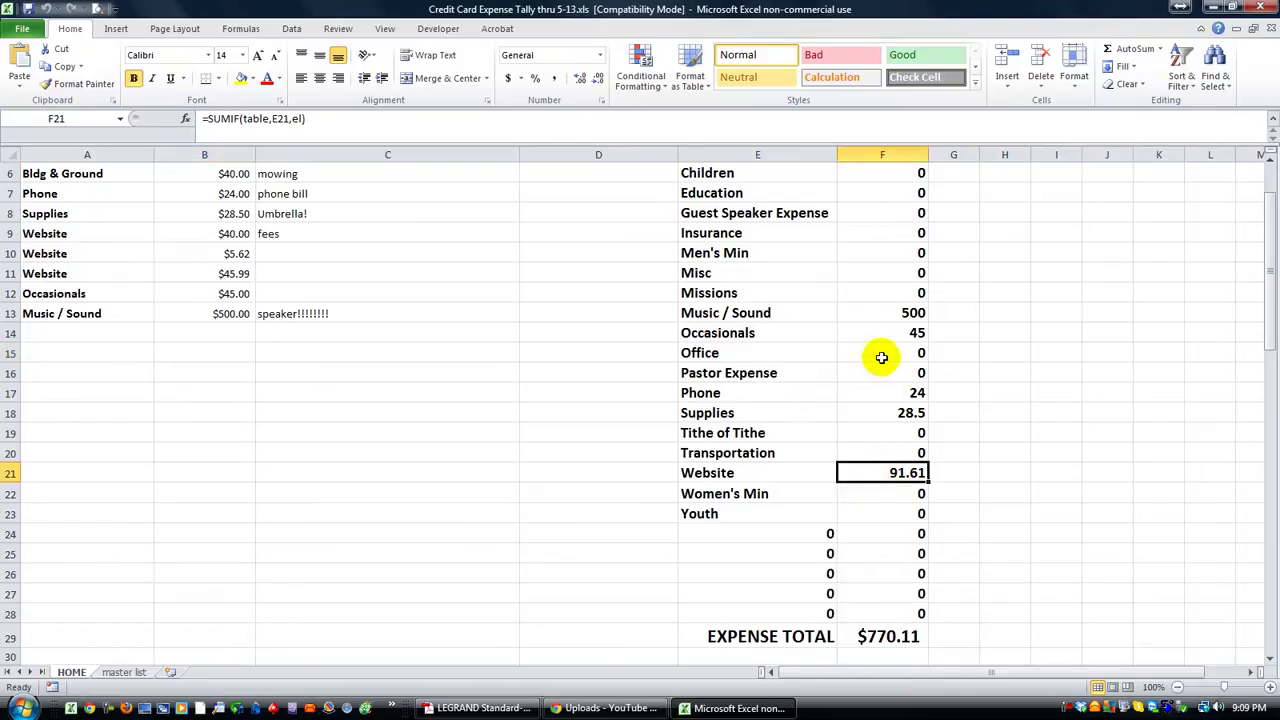
click(884, 312)
click(886, 331)
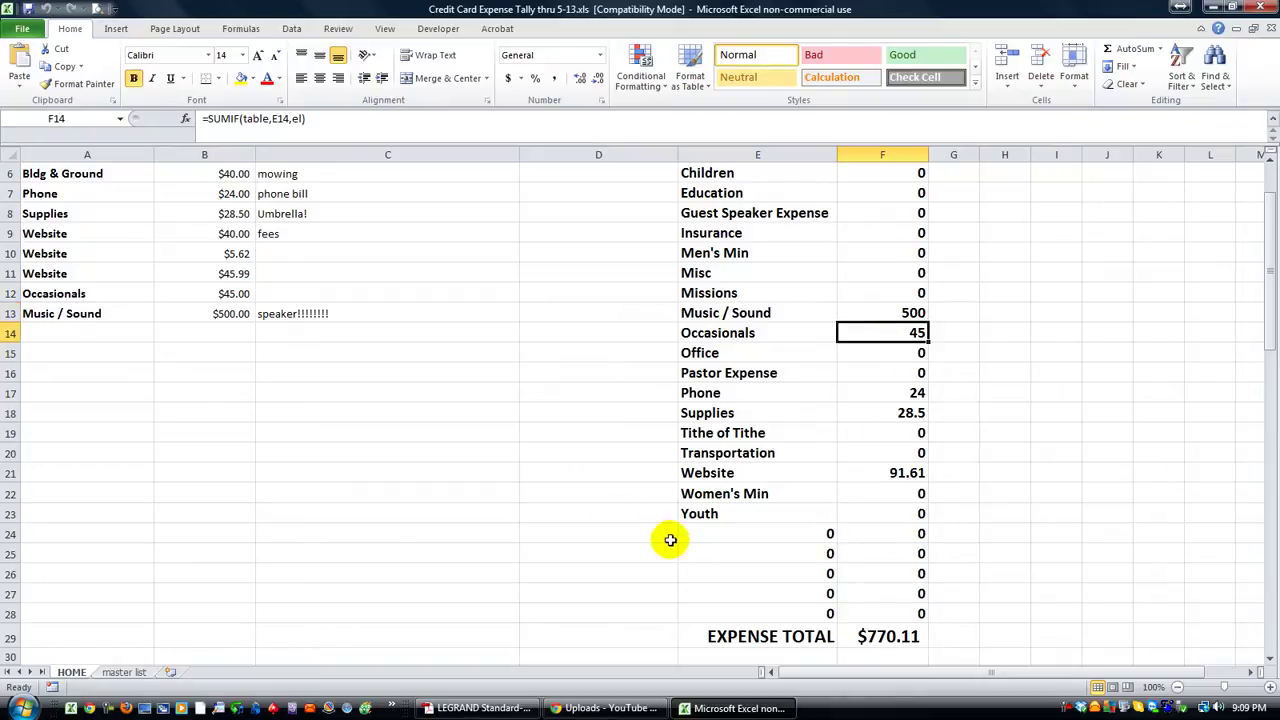
scroll(714, 535, up, 2)
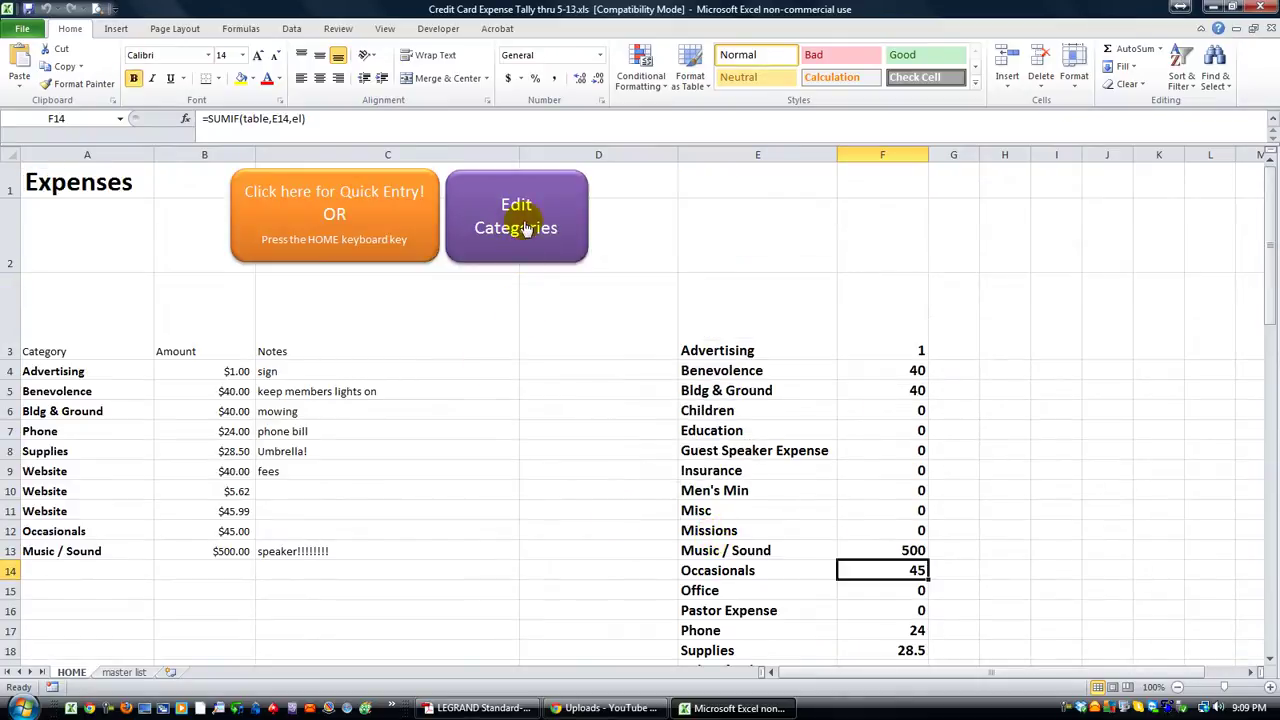
- Add 'Jello Making' as a new category at the end of the master list
click(526, 229)
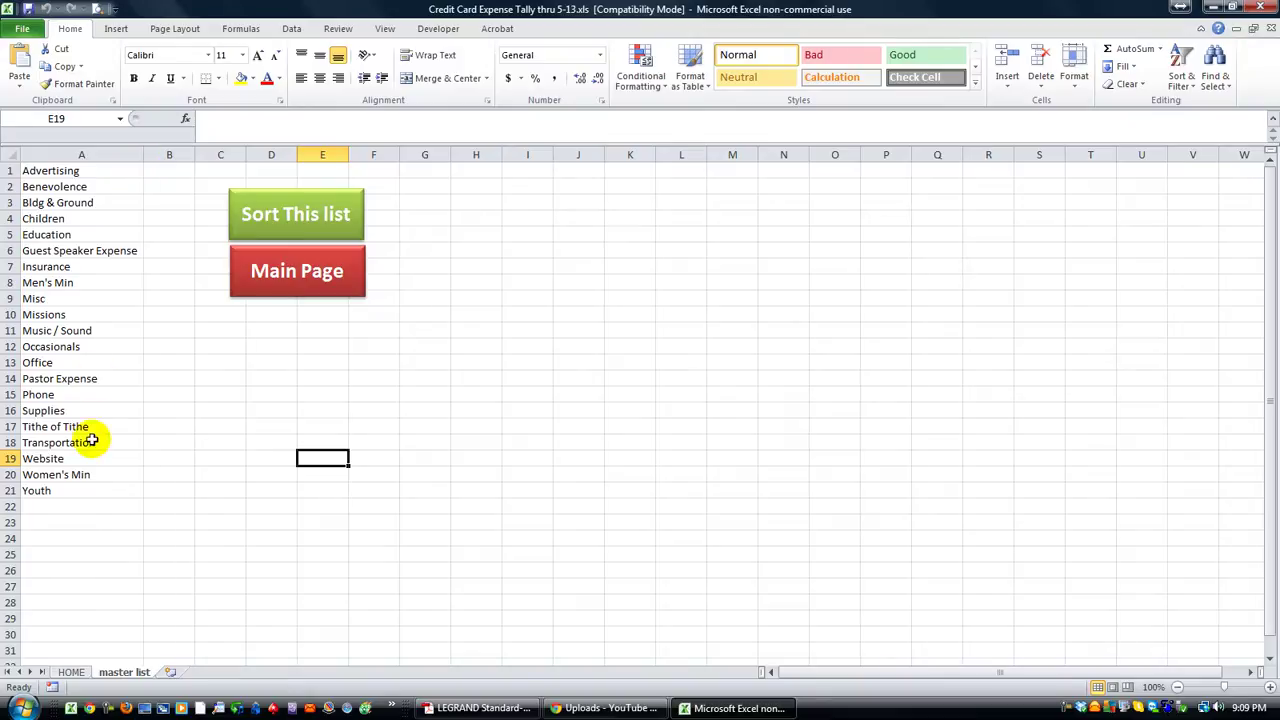
scroll(75, 511, down, 1)
click(63, 458)
scroll(93, 475, up, 1)
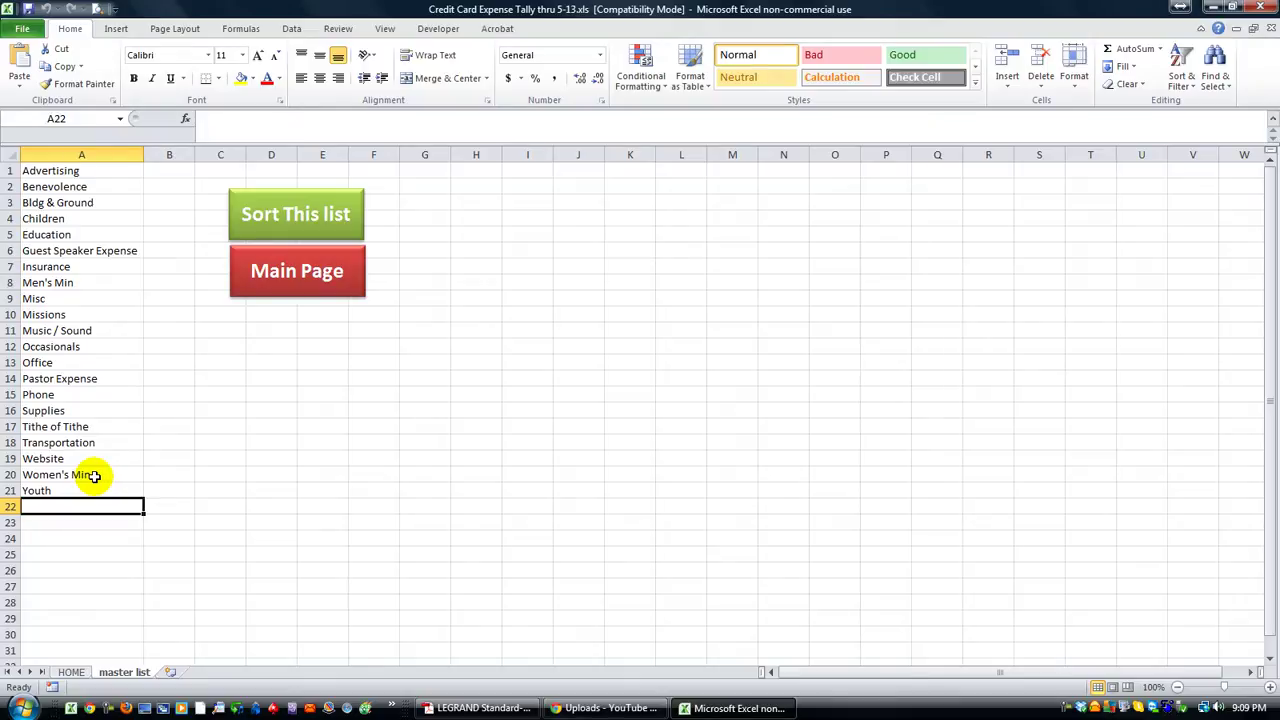
text(Jello Making)
key(Return)
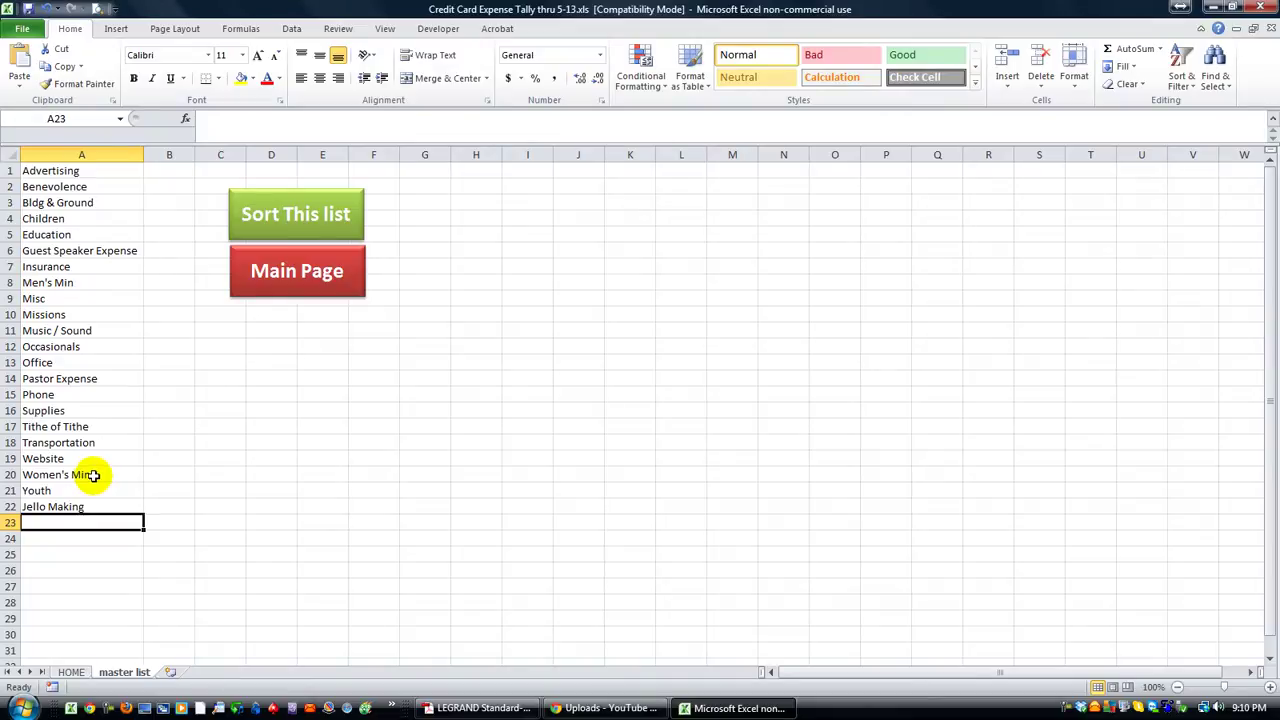
- Confirm Jello Making appears in the HOME category totals, then return to the master list
click(90, 672)
scroll(640, 526, down, 1)
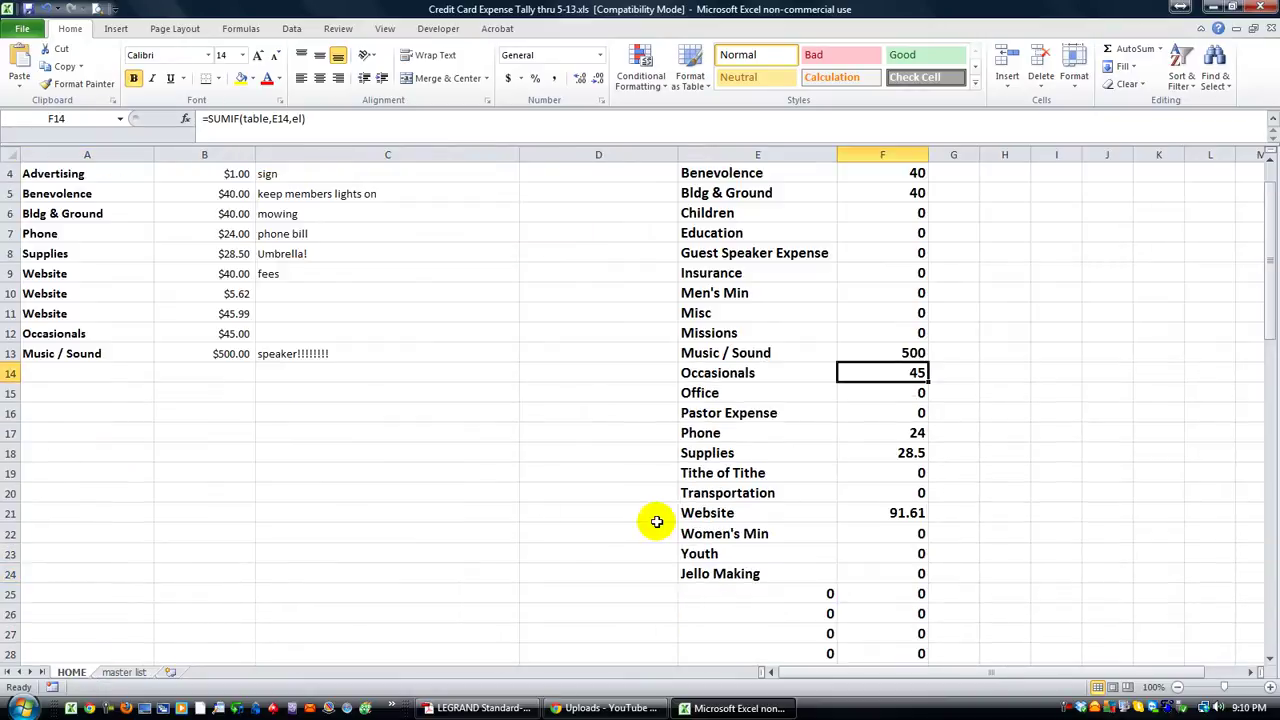
click(714, 566)
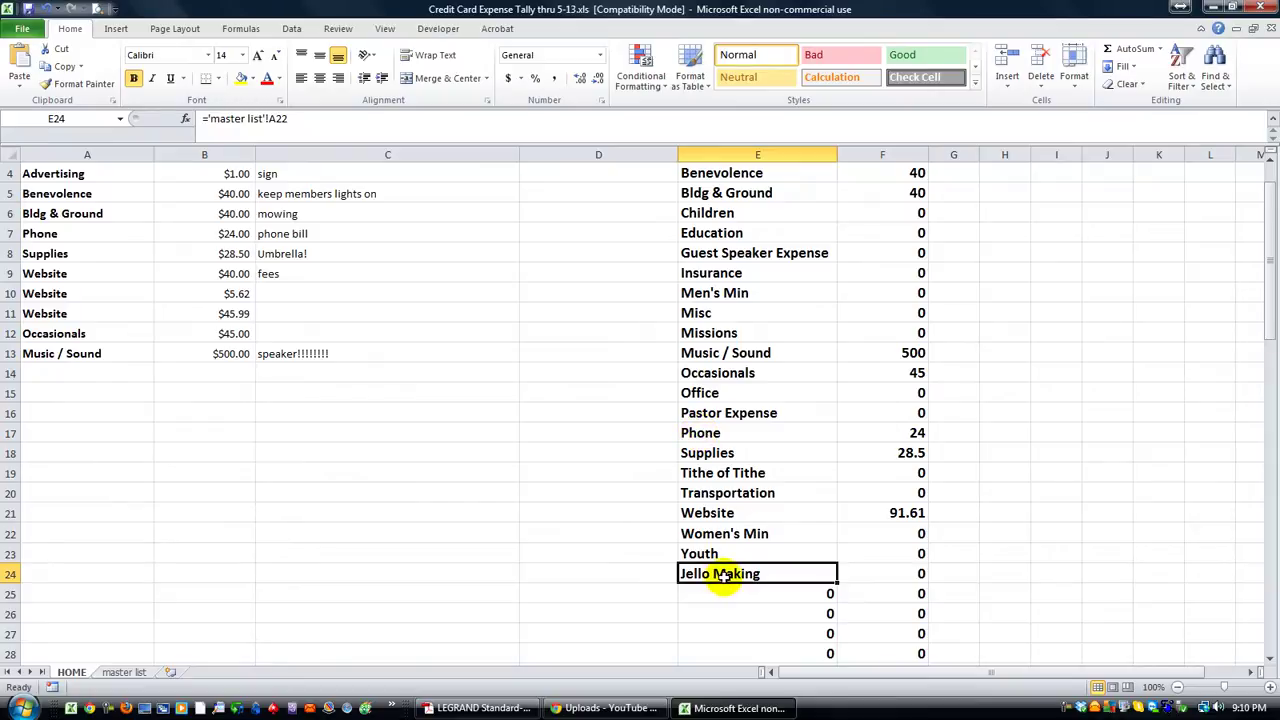
scroll(214, 517, up, 1)
click(535, 241)
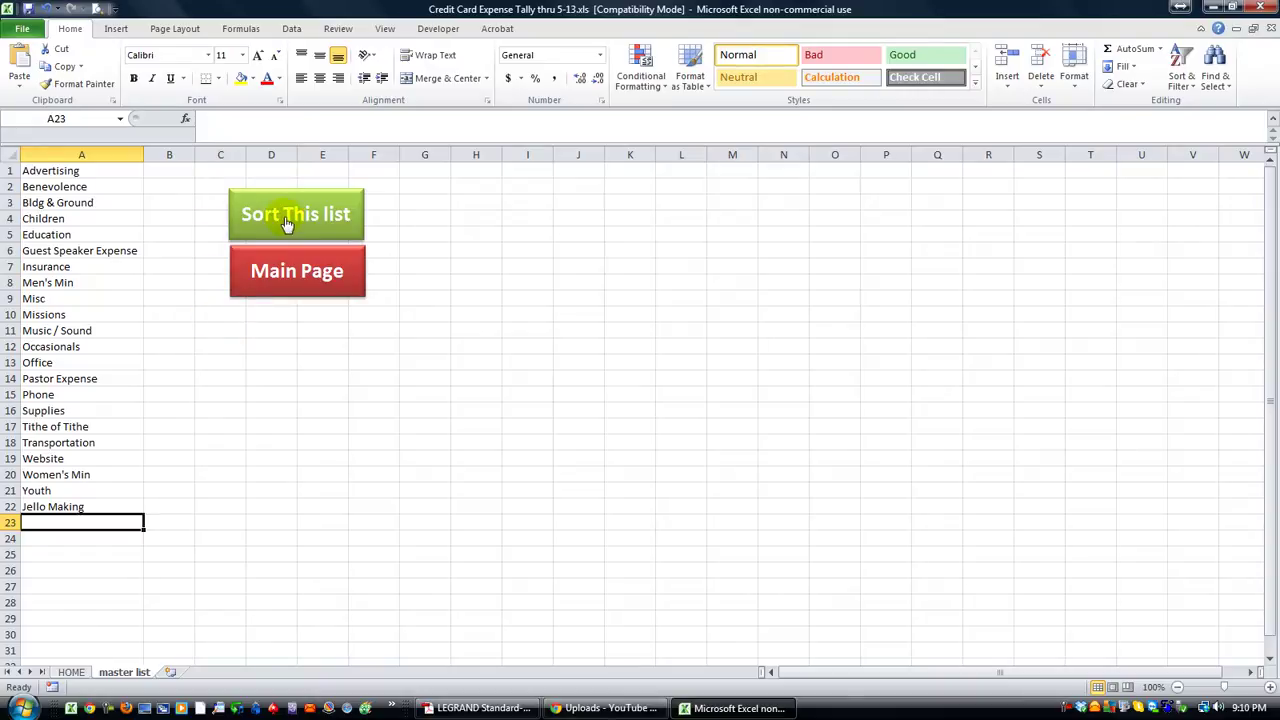
- Sort the category list alphabetically and return to the HOME sheet
click(48, 508)
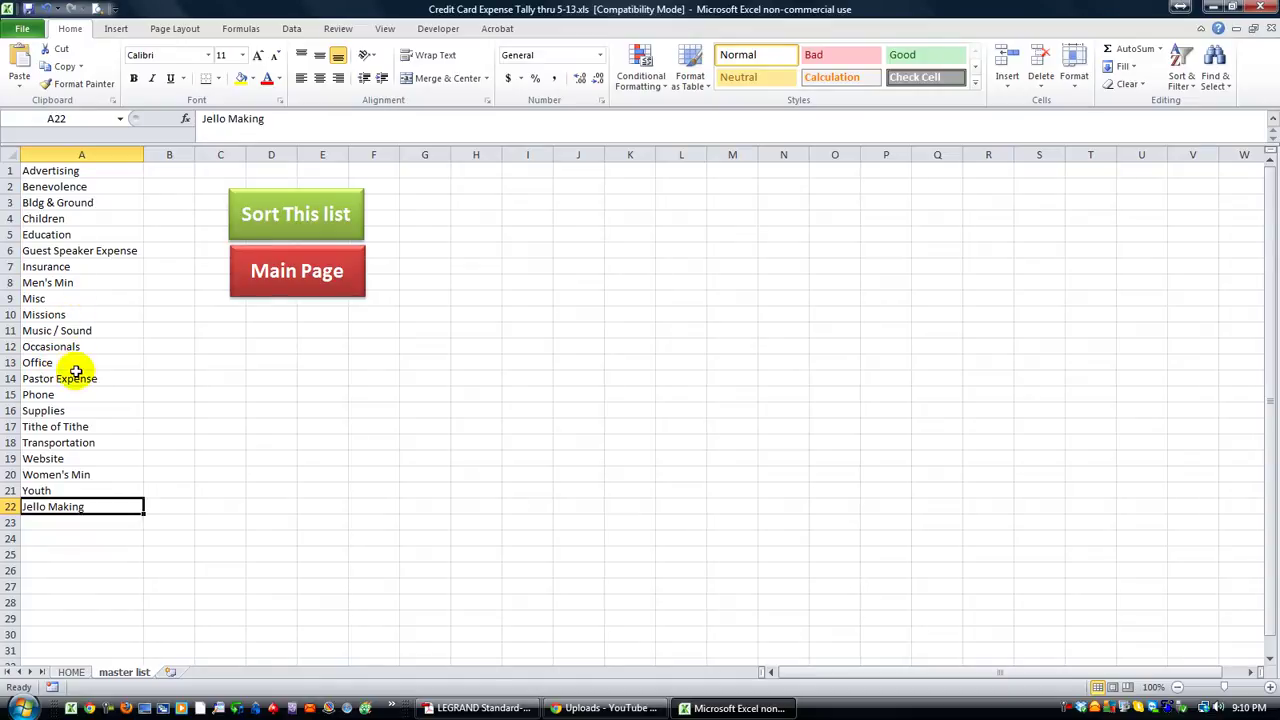
click(293, 233)
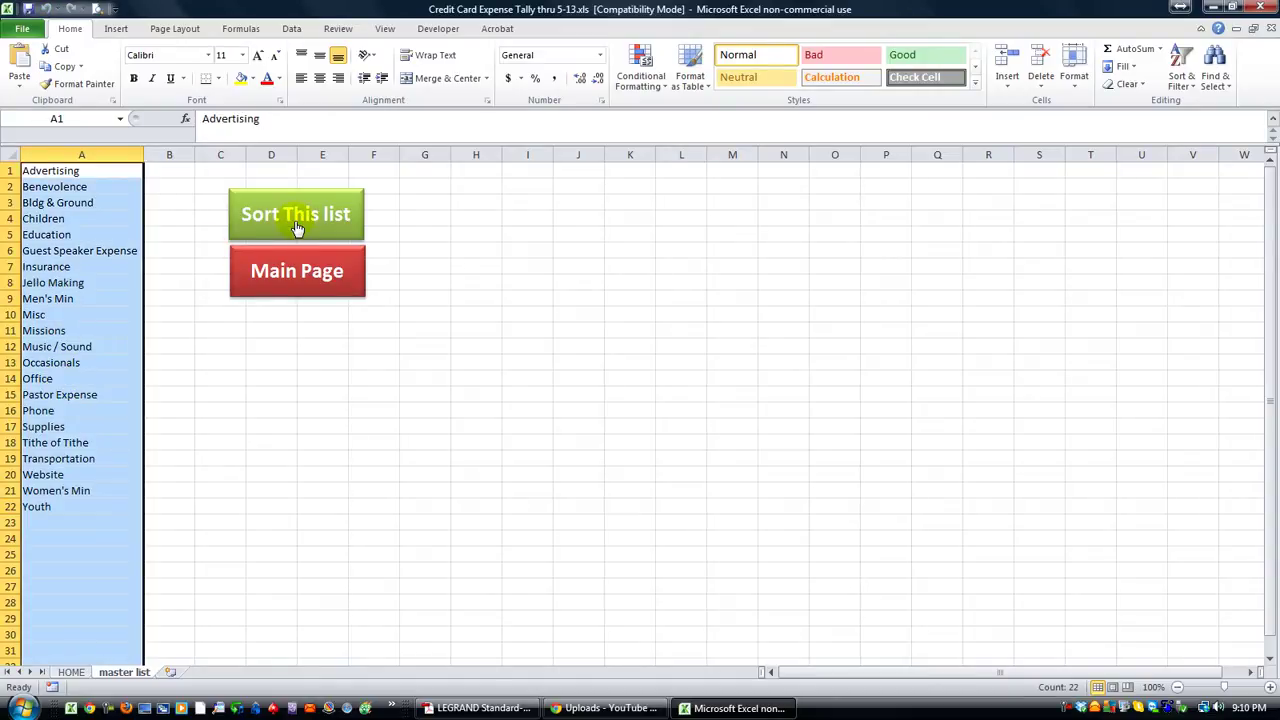
click(71, 672)
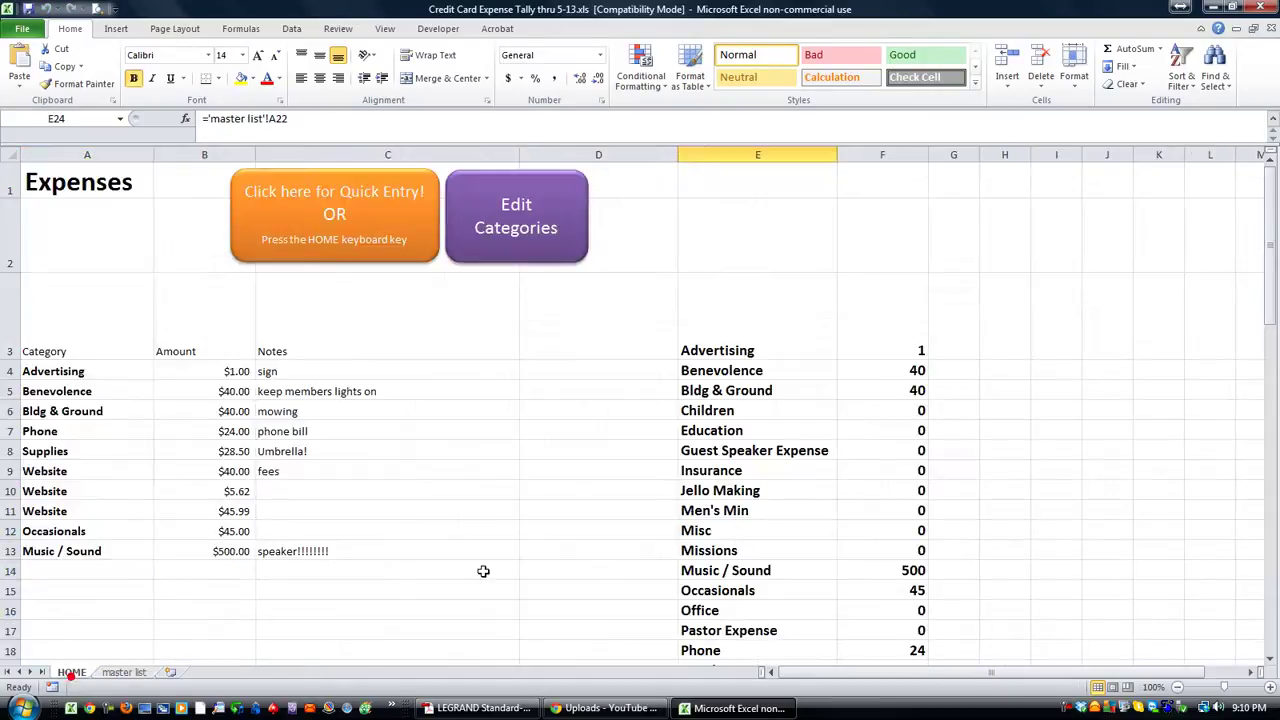
- Scroll through the HOME category totals to check the new order and their formulas
scroll(722, 497, down, 1)
scroll(722, 497, down, 1)
click(654, 453)
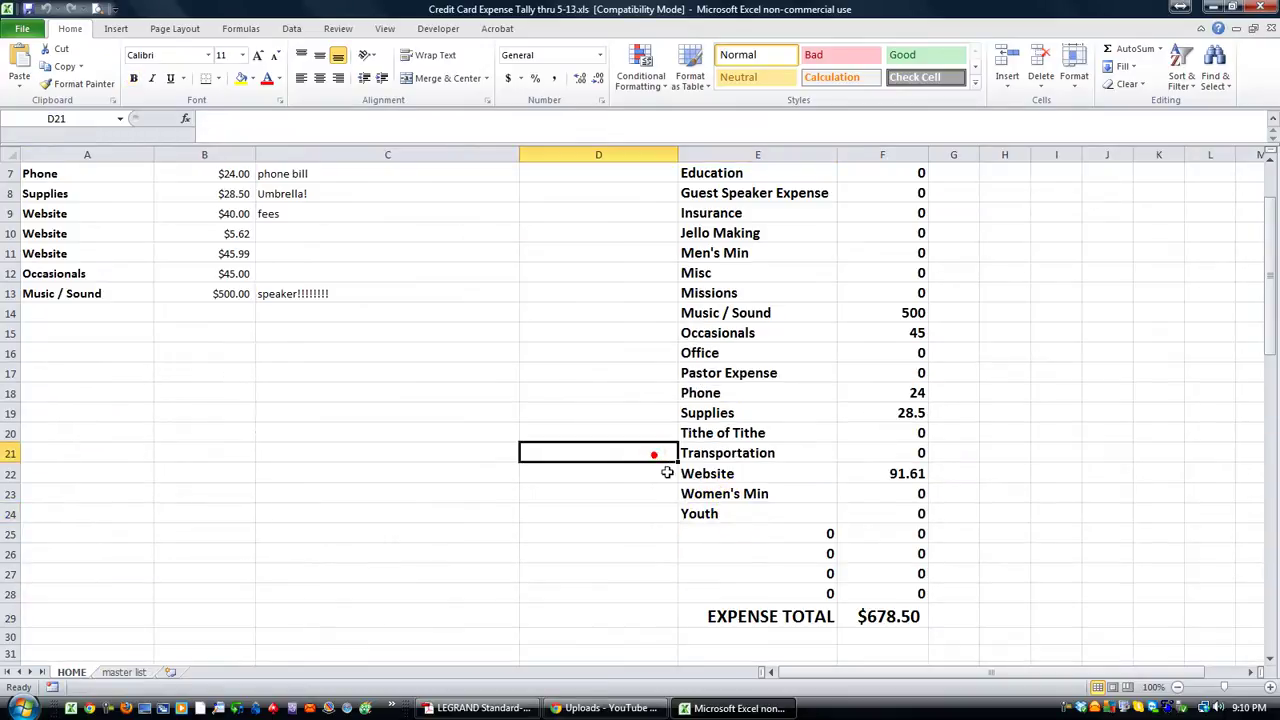
click(736, 513)
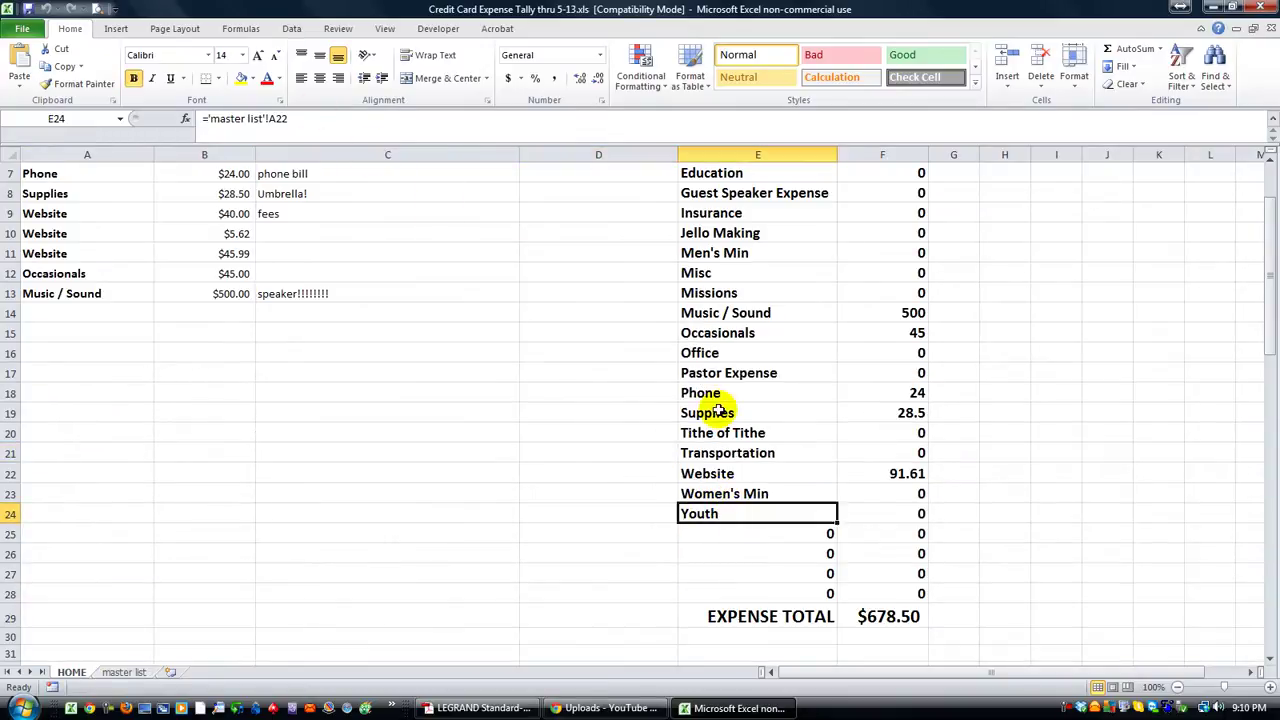
scroll(745, 375, up, 1)
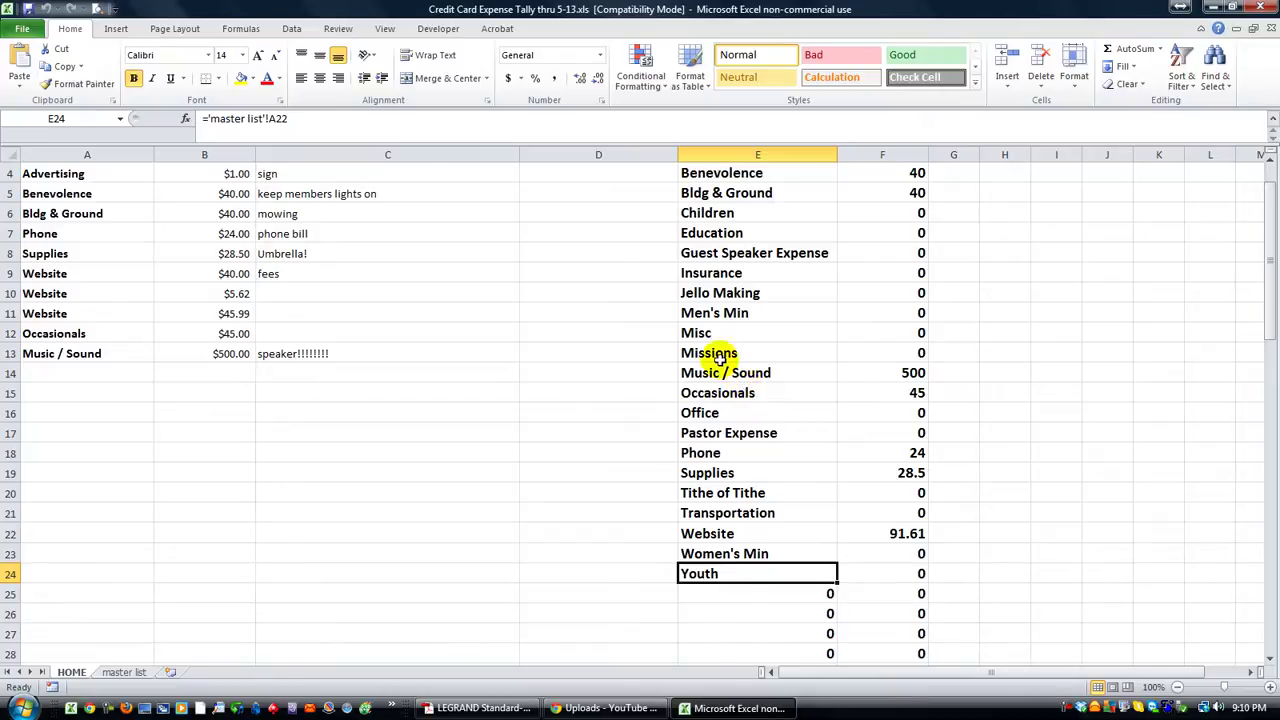
scroll(722, 330, up, 1)
click(865, 345)
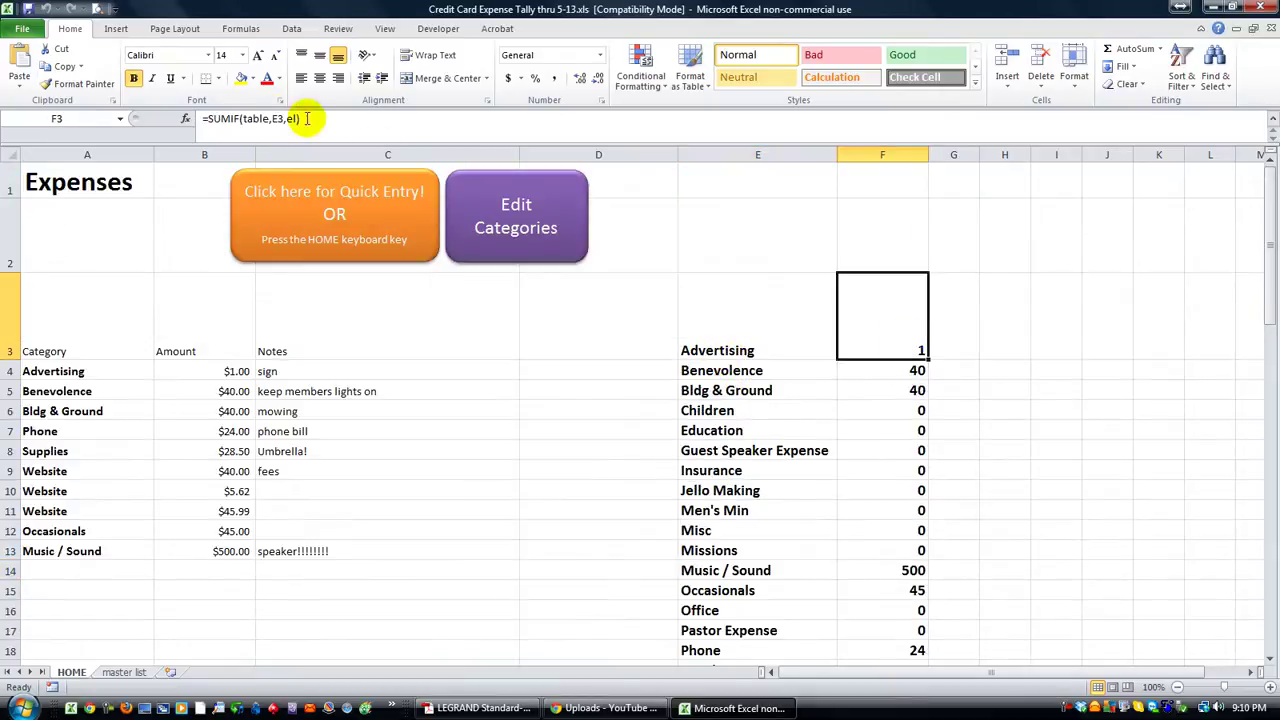
scroll(829, 409, down, 1)
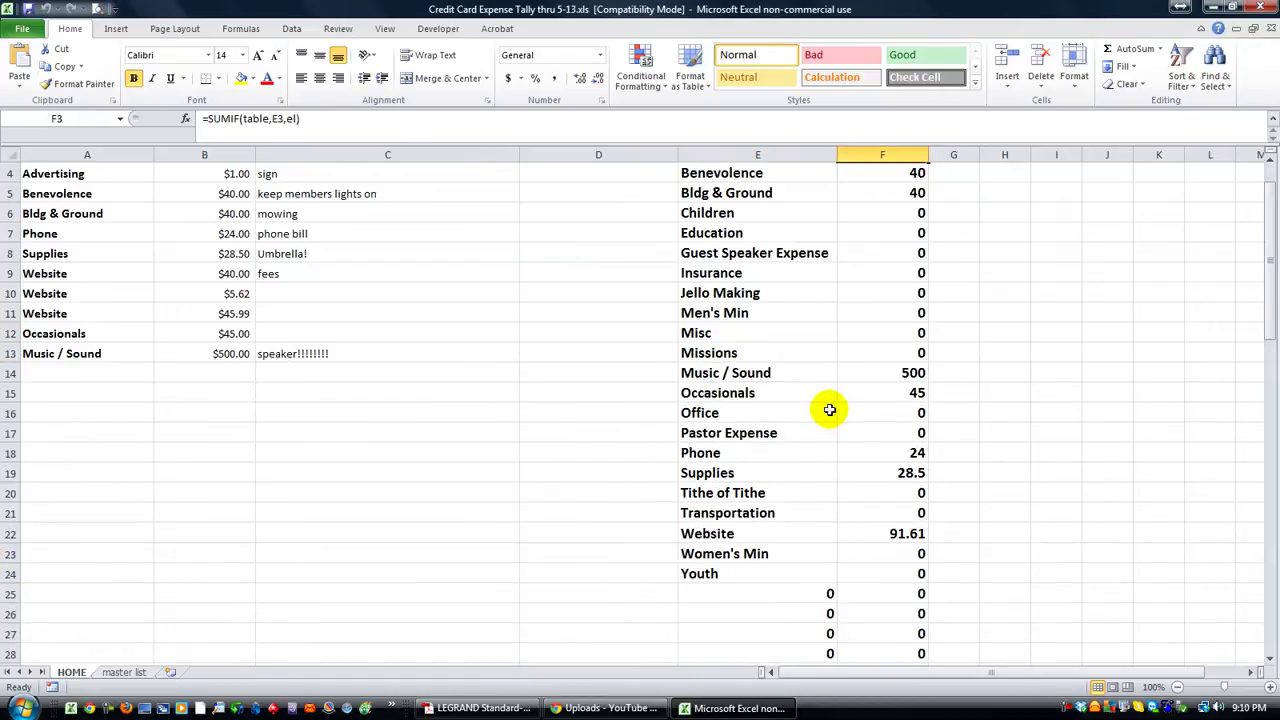
scroll(829, 409, down, 1)
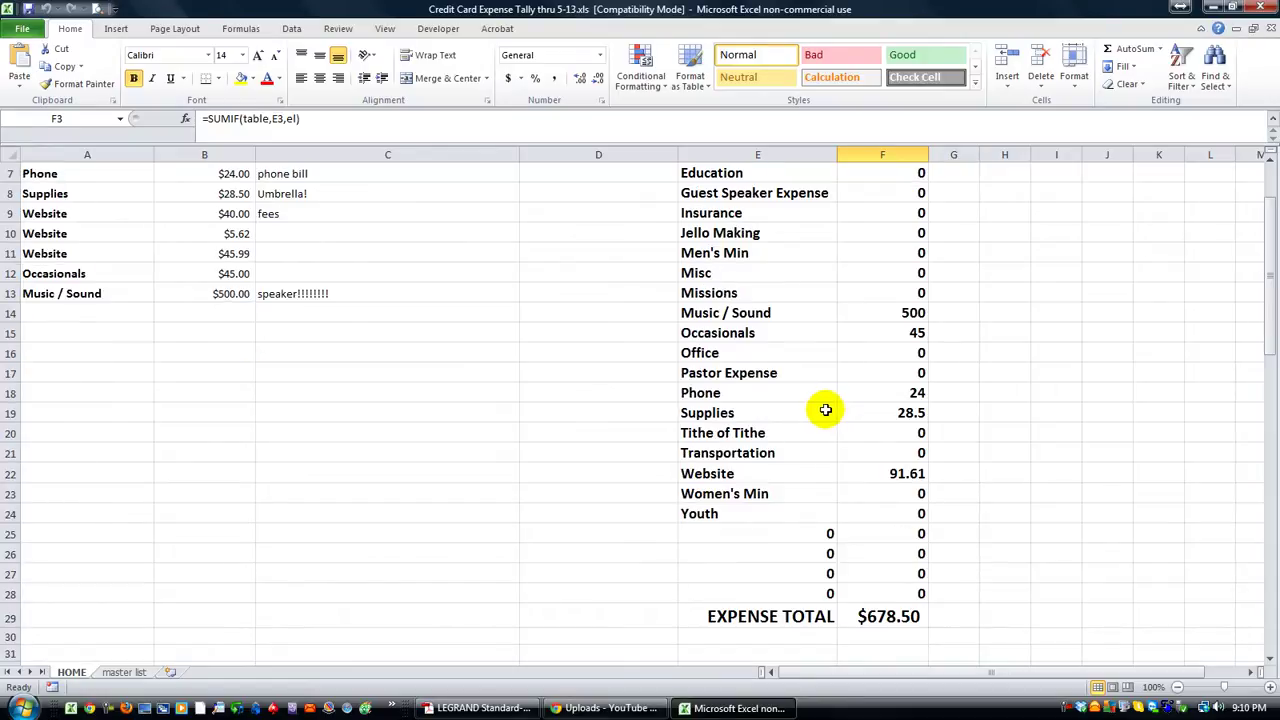
scroll(827, 410, up, 1)
scroll(826, 410, up, 1)
scroll(882, 388, down, 1)
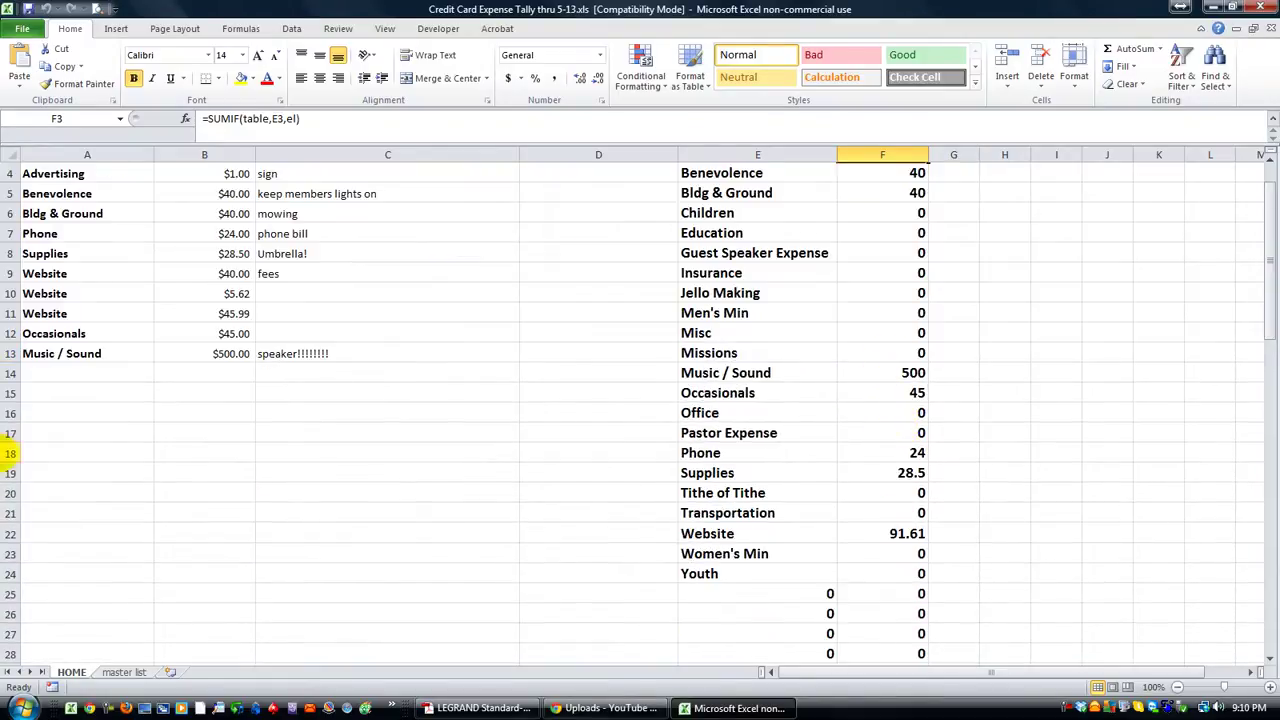
- Enter a $189.73 Jello Making supplies expense in row 14 via Quick Entry
click(62, 374)
scroll(62, 374, up, 1)
click(338, 197)
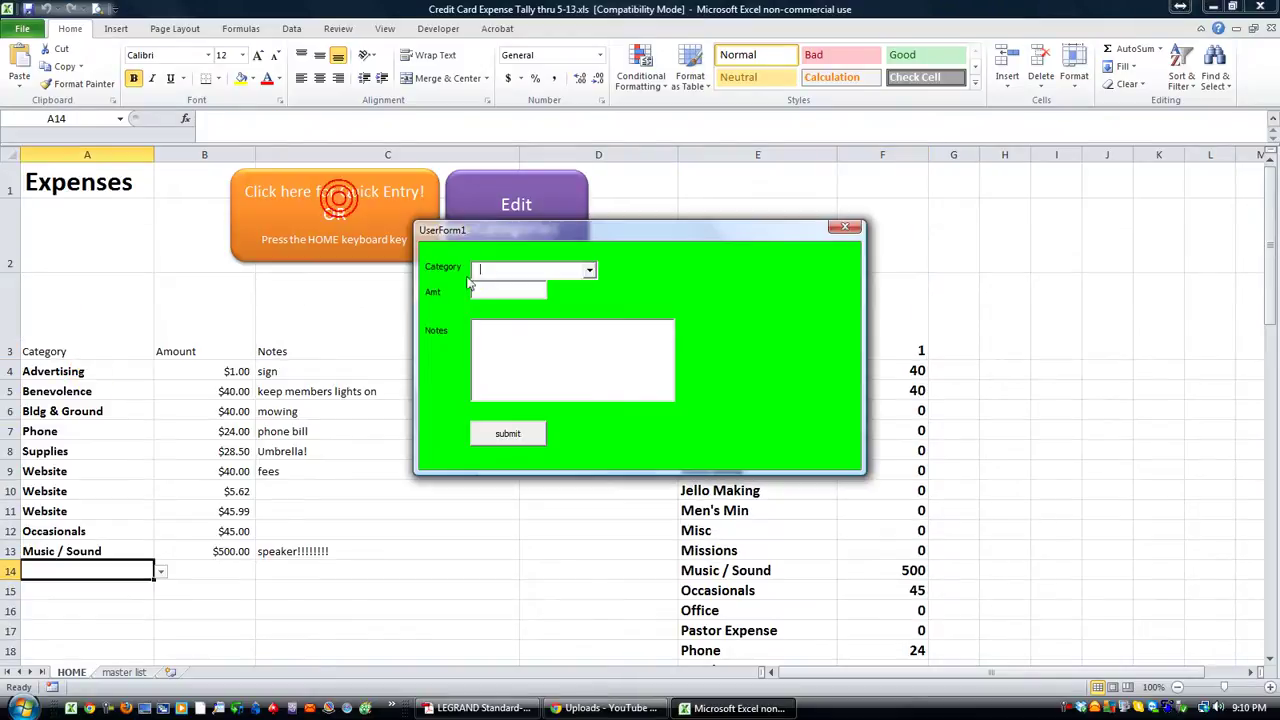
text(Jello Making)
key(Tab)
text(Jellooooooooooooooo)
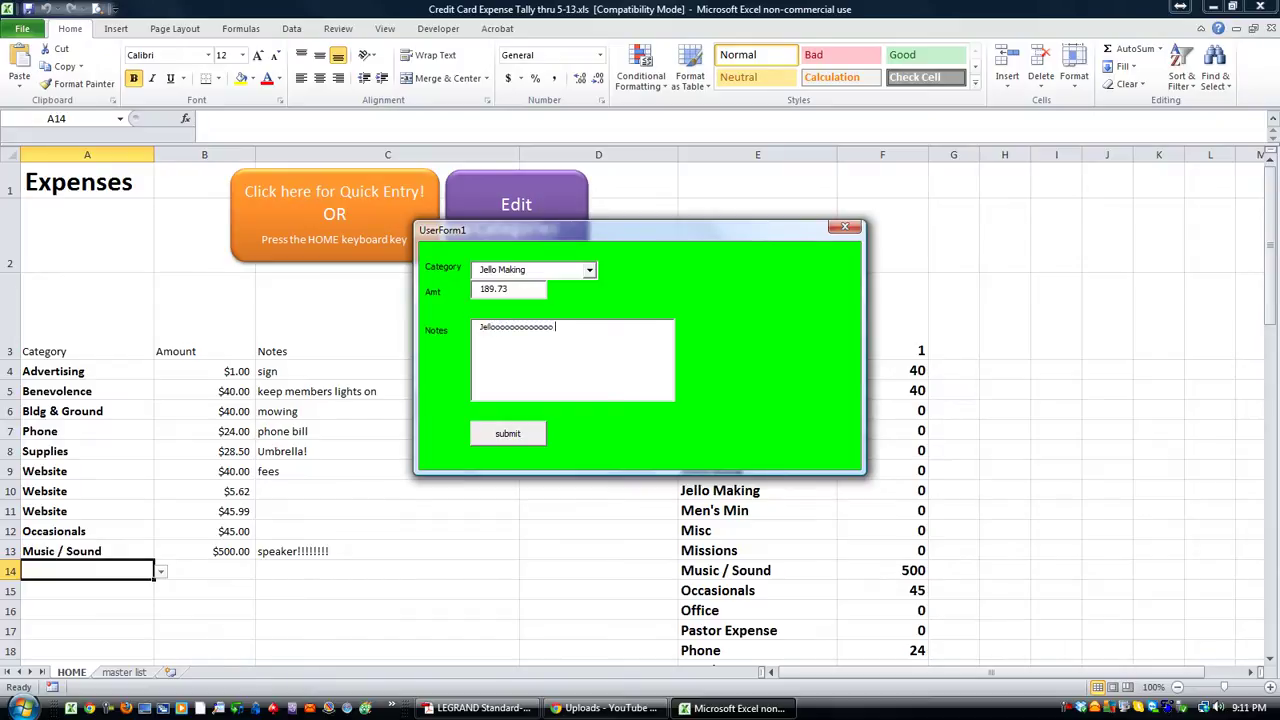
text(supplies)
key(Return)
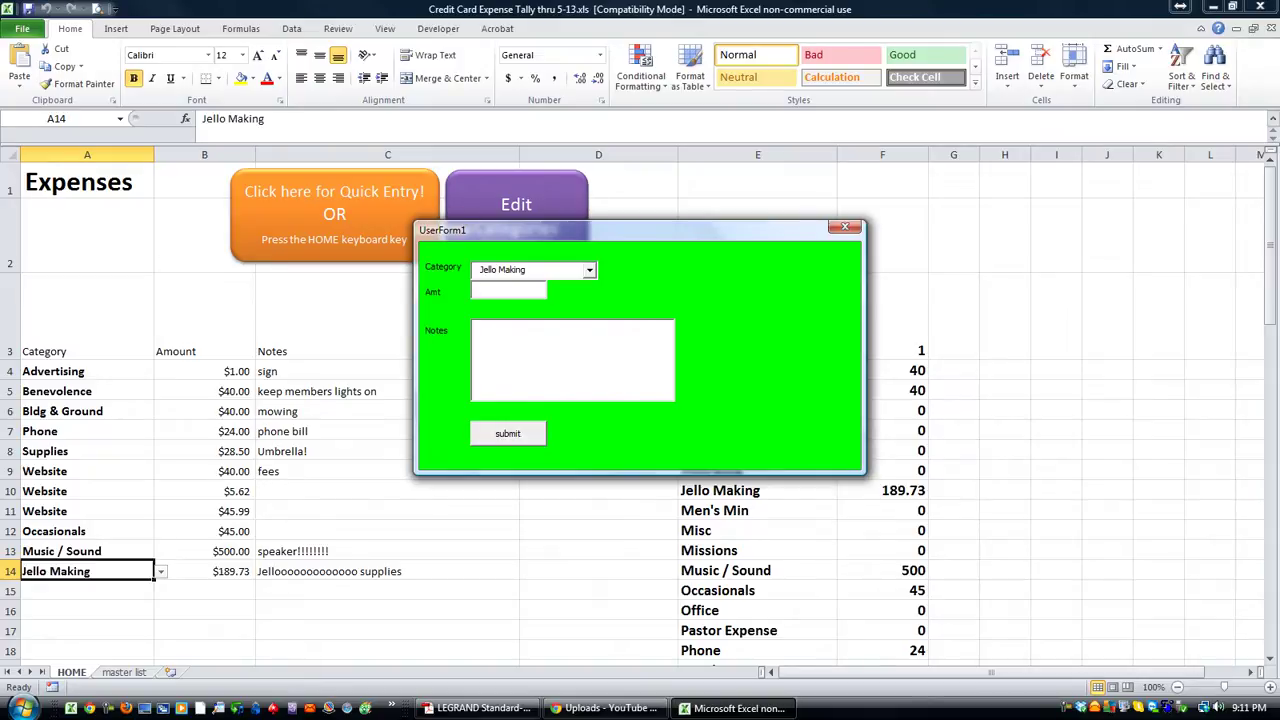
click(845, 227)
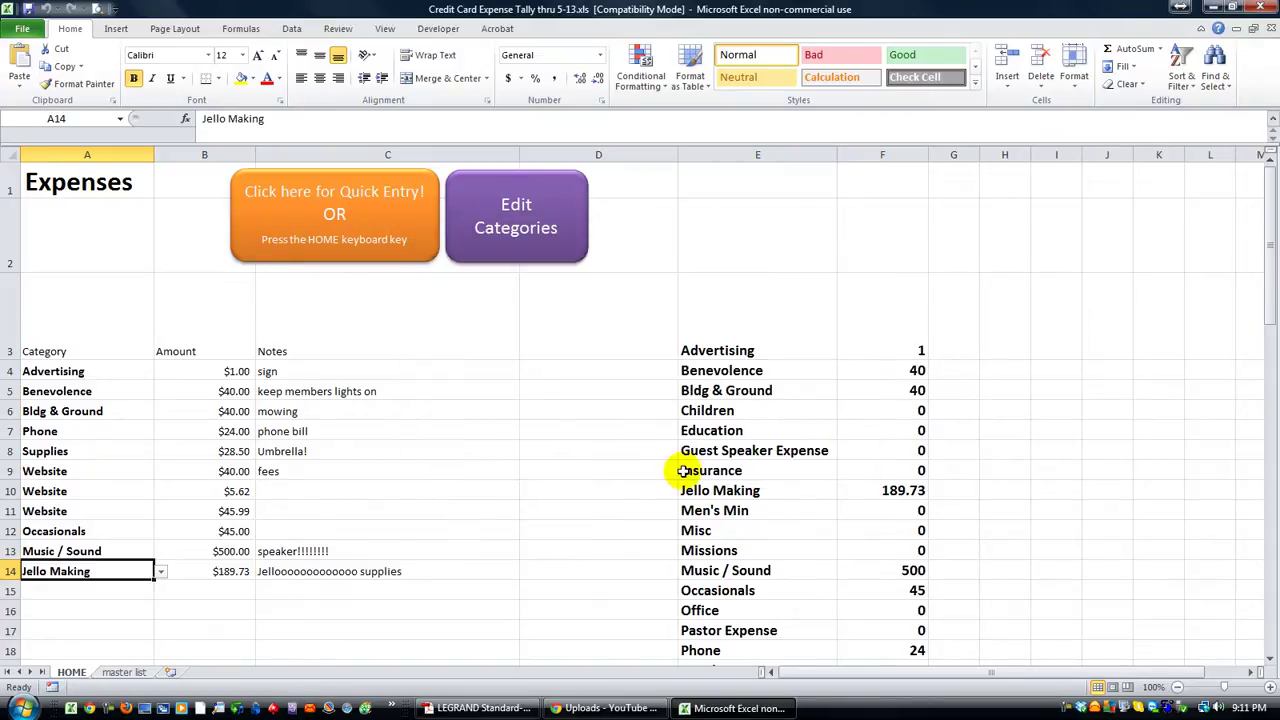
- Verify that the Jello Making category total reads 189.73
click(722, 492)
click(860, 491)
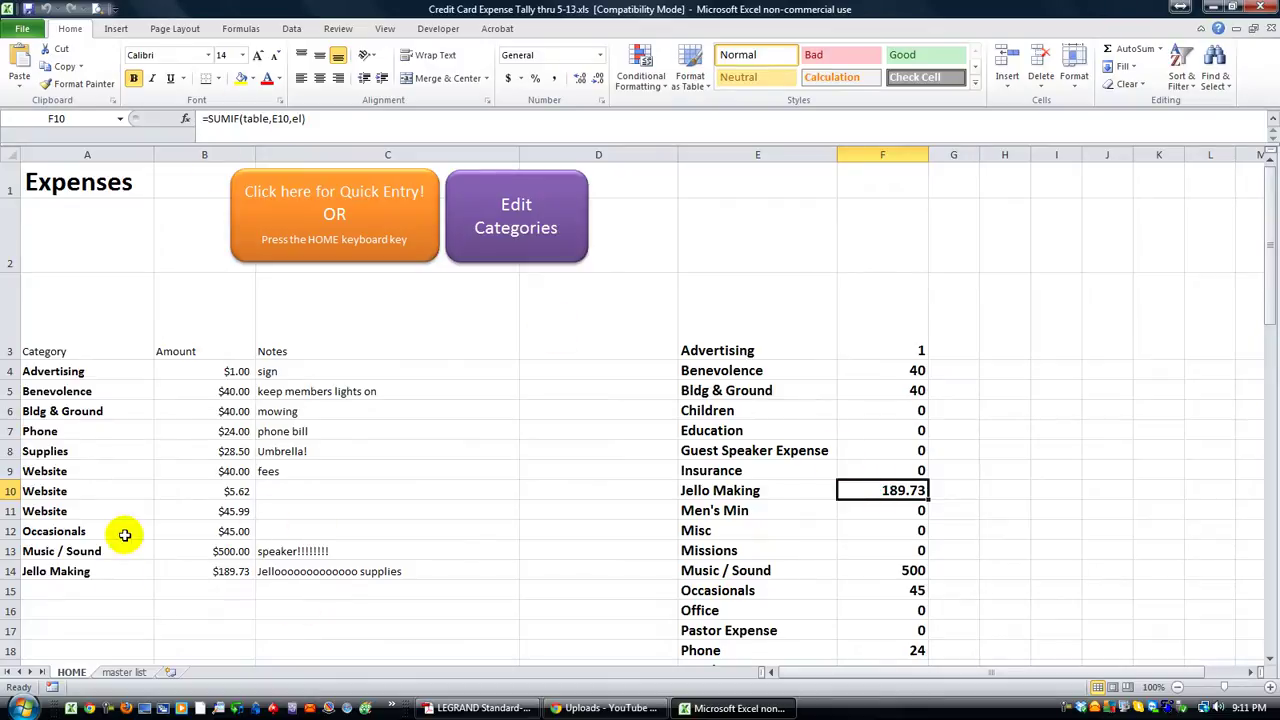
scroll(290, 601, down, 1)
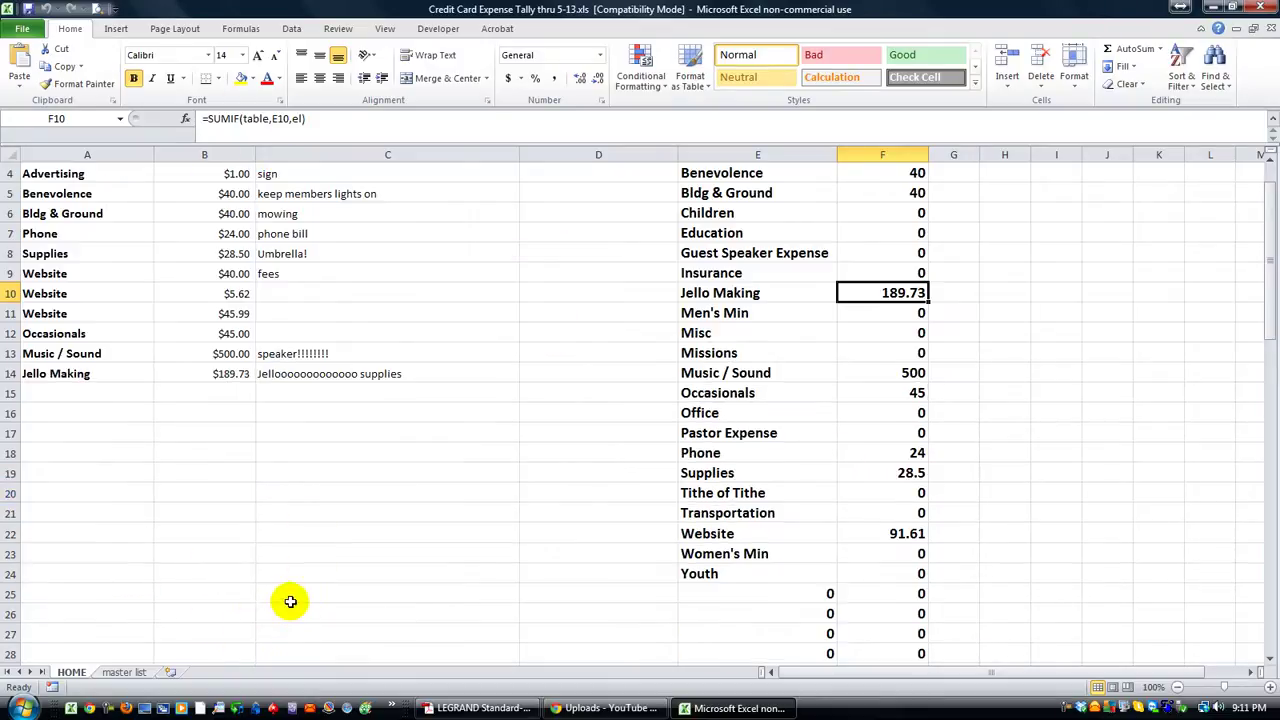
scroll(310, 425, up, 1)
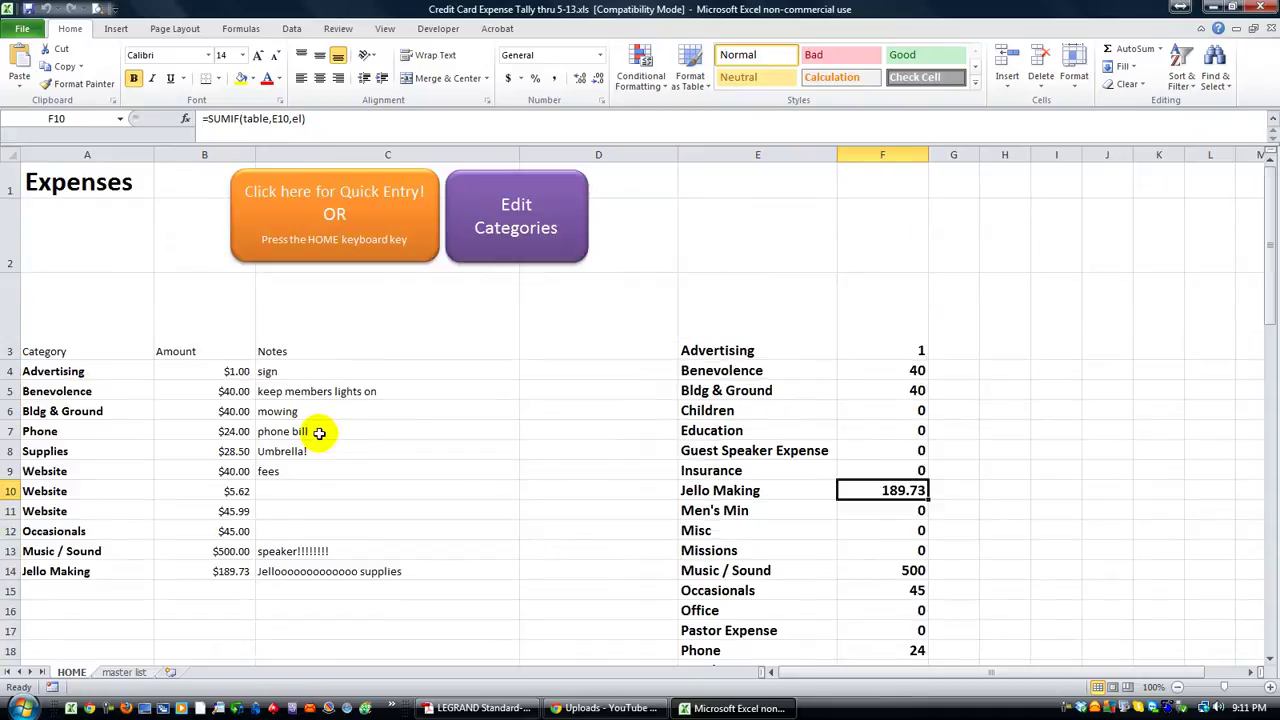
scroll(838, 503, down, 1)
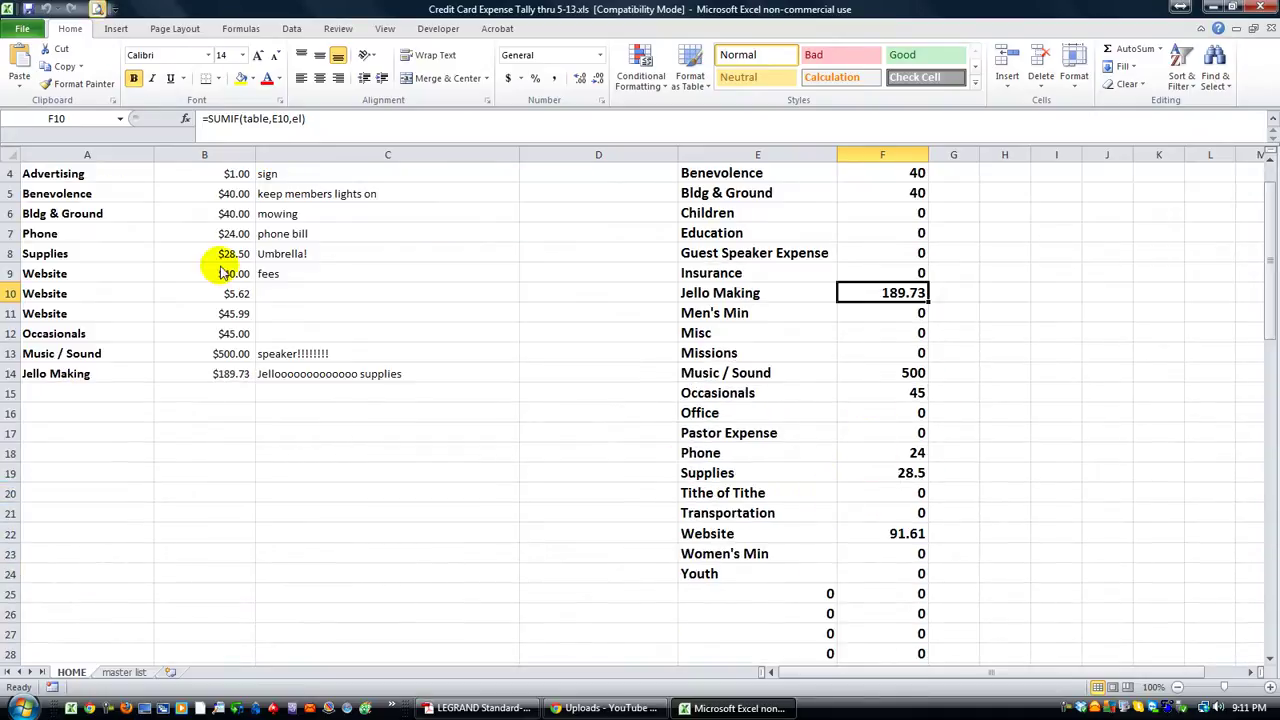
- Preview the HOME sheet for printing, then return to the worksheet
key(ctrl+p)
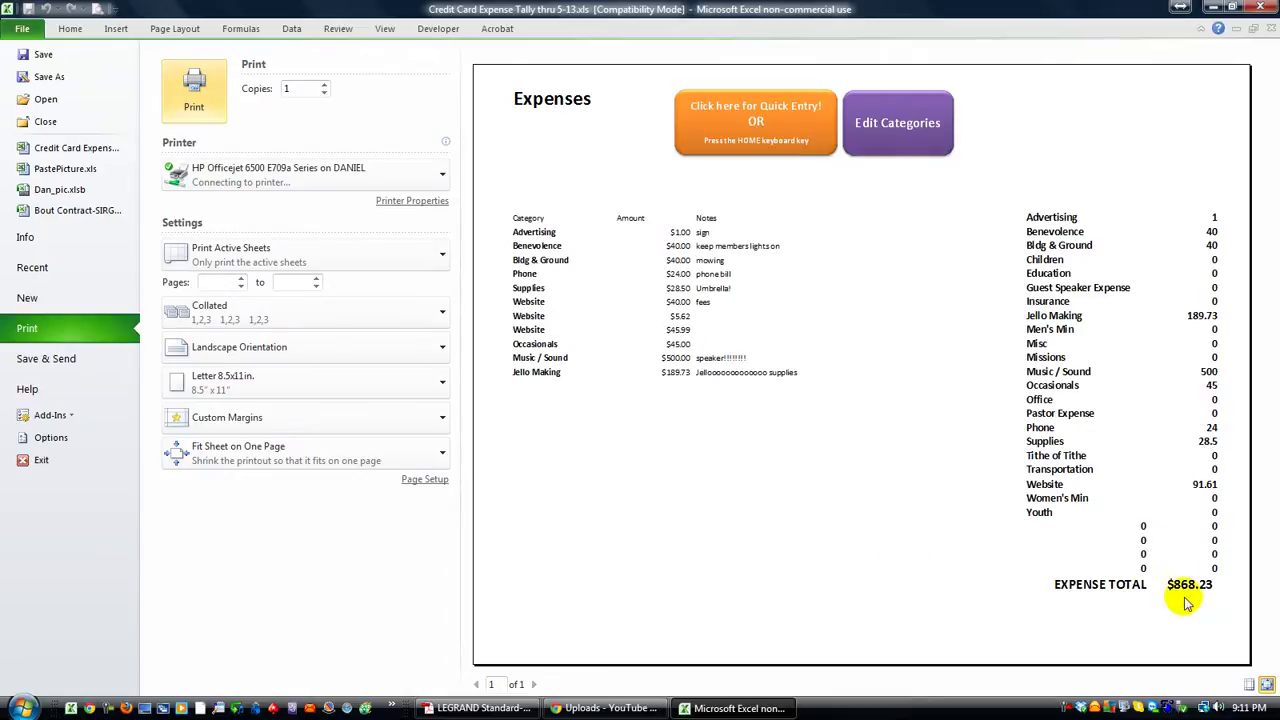
click(84, 32)
click(356, 511)
scroll(352, 509, up, 1)
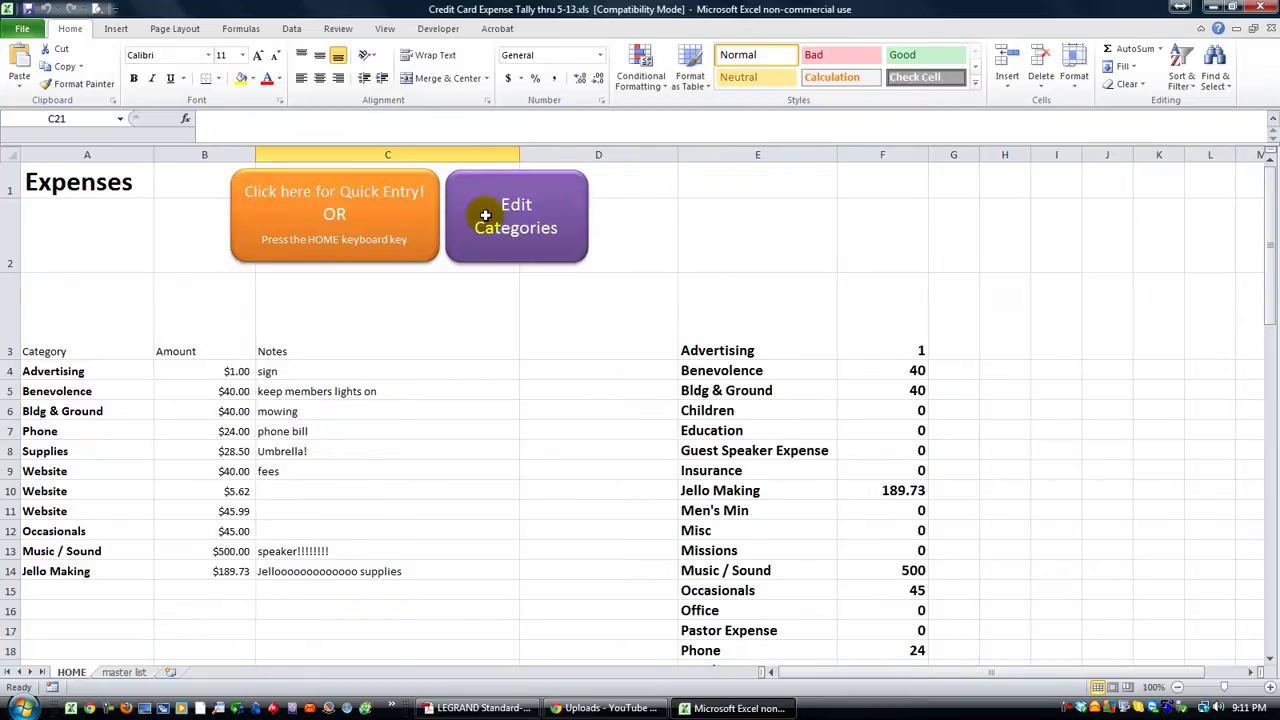
- Switch to the master category list and back to HOME, selecting cell B13
click(124, 672)
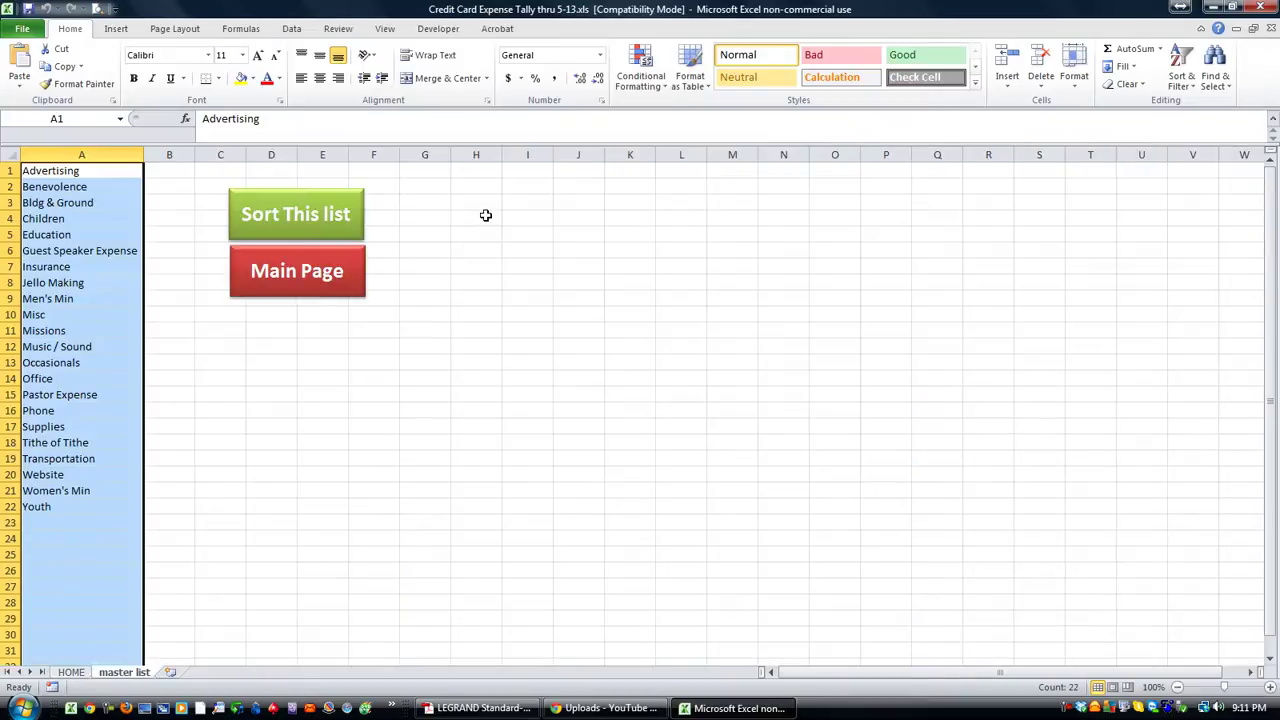
click(300, 276)
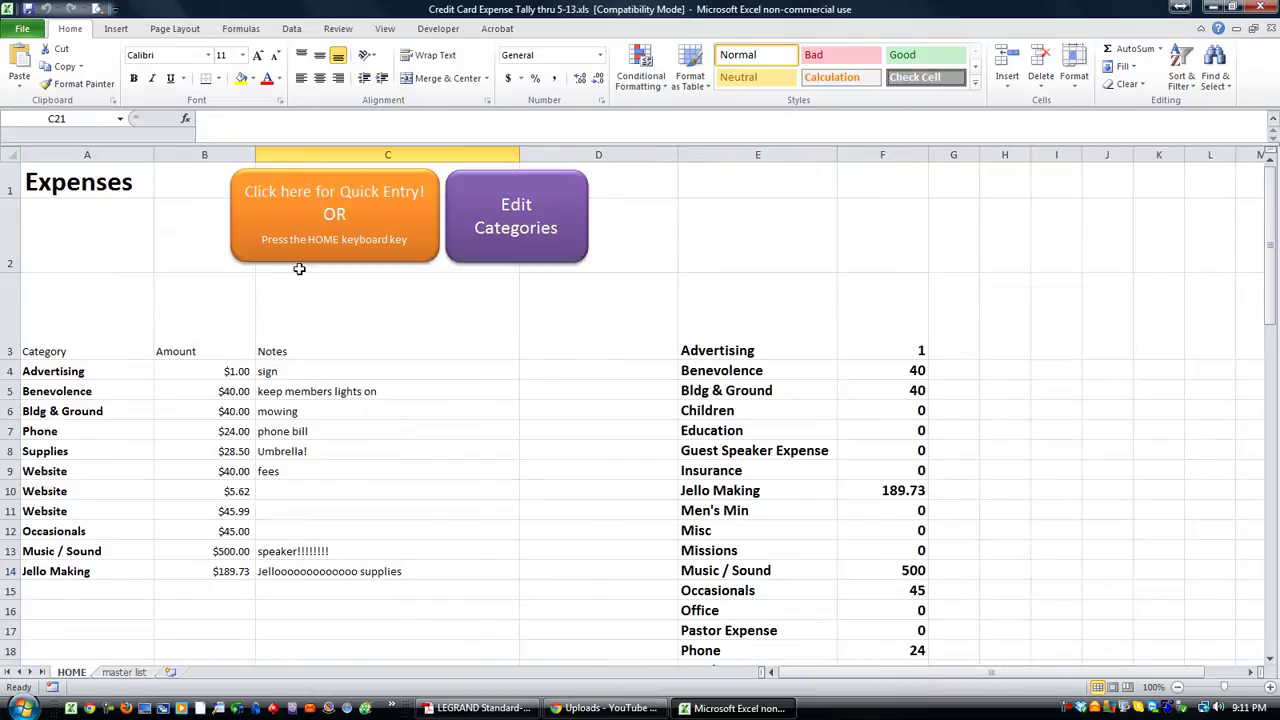
click(138, 672)
click(80, 675)
click(156, 556)
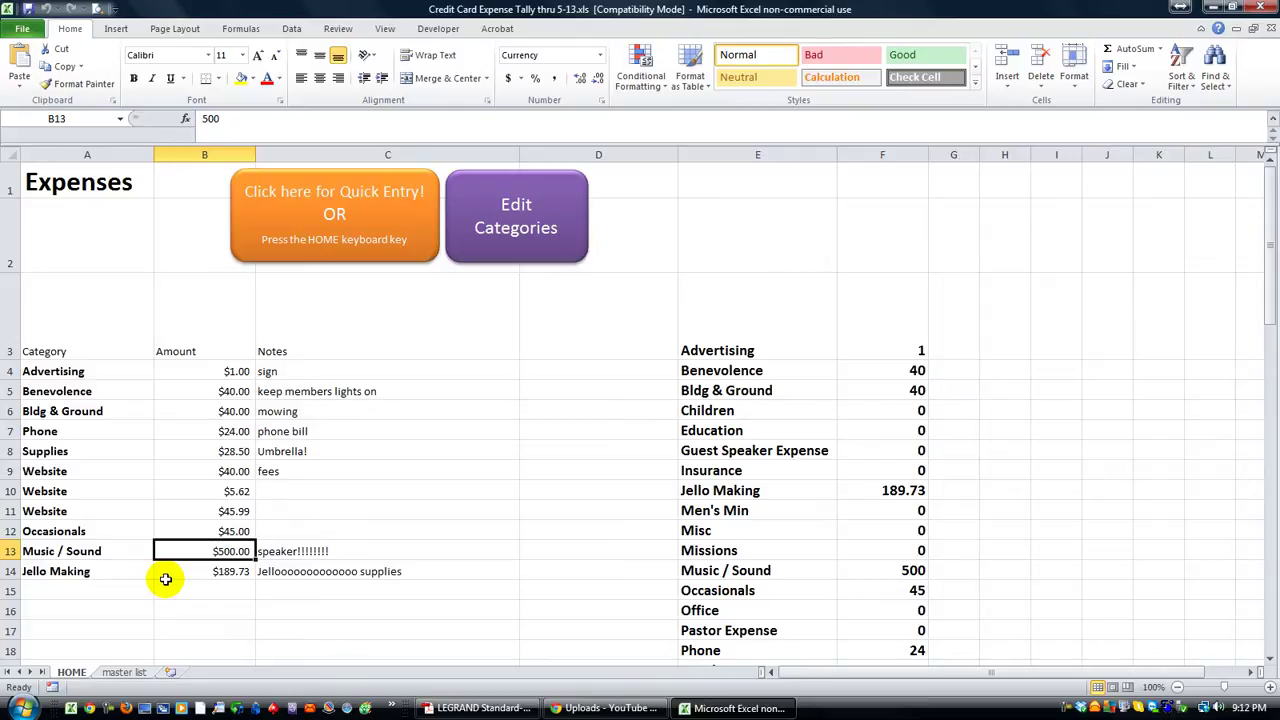
- Open the VBA editor and bring up UserForm1 in design view
key(alt+F11)
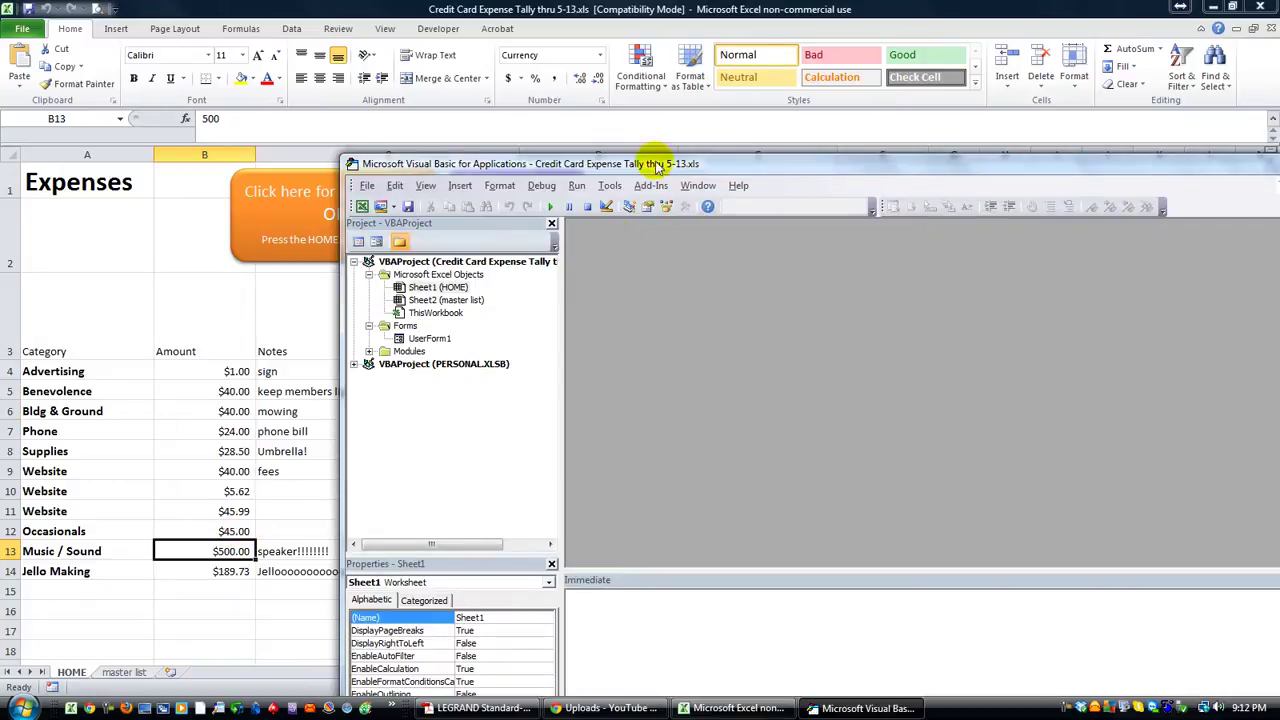
drag(650, 163, 415, 70)
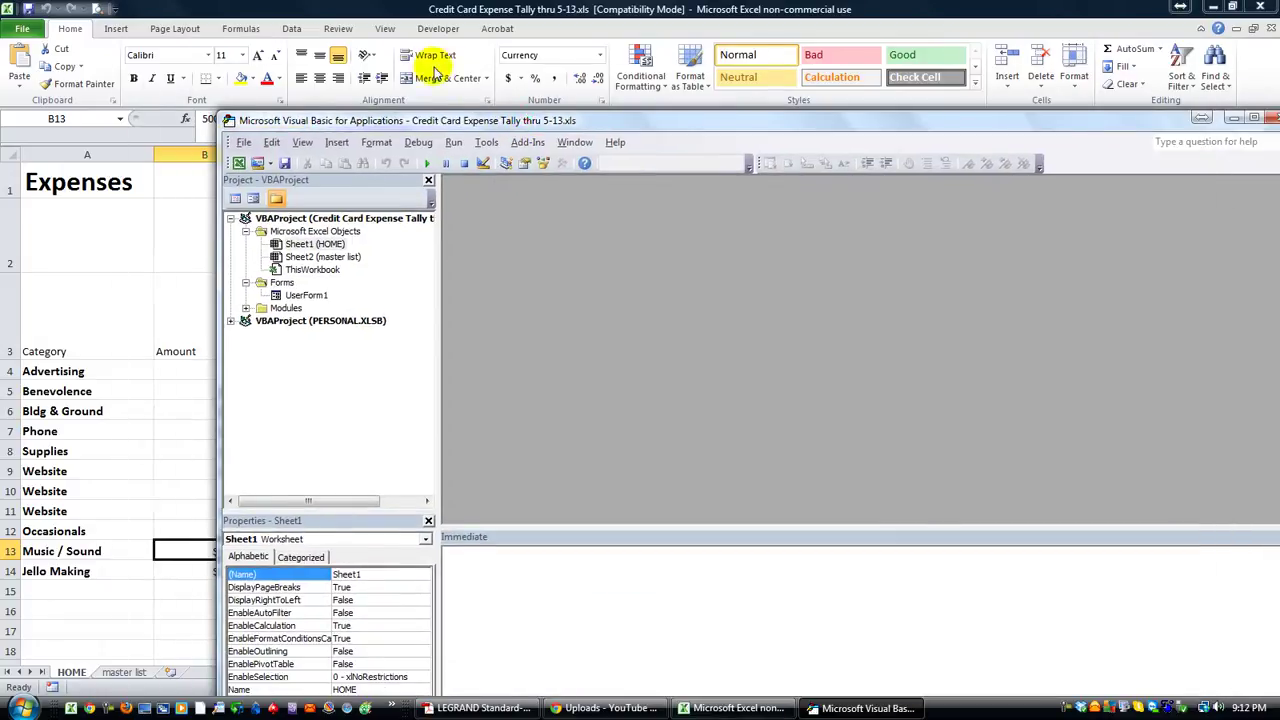
double_click(212, 241)
double_click(192, 241)
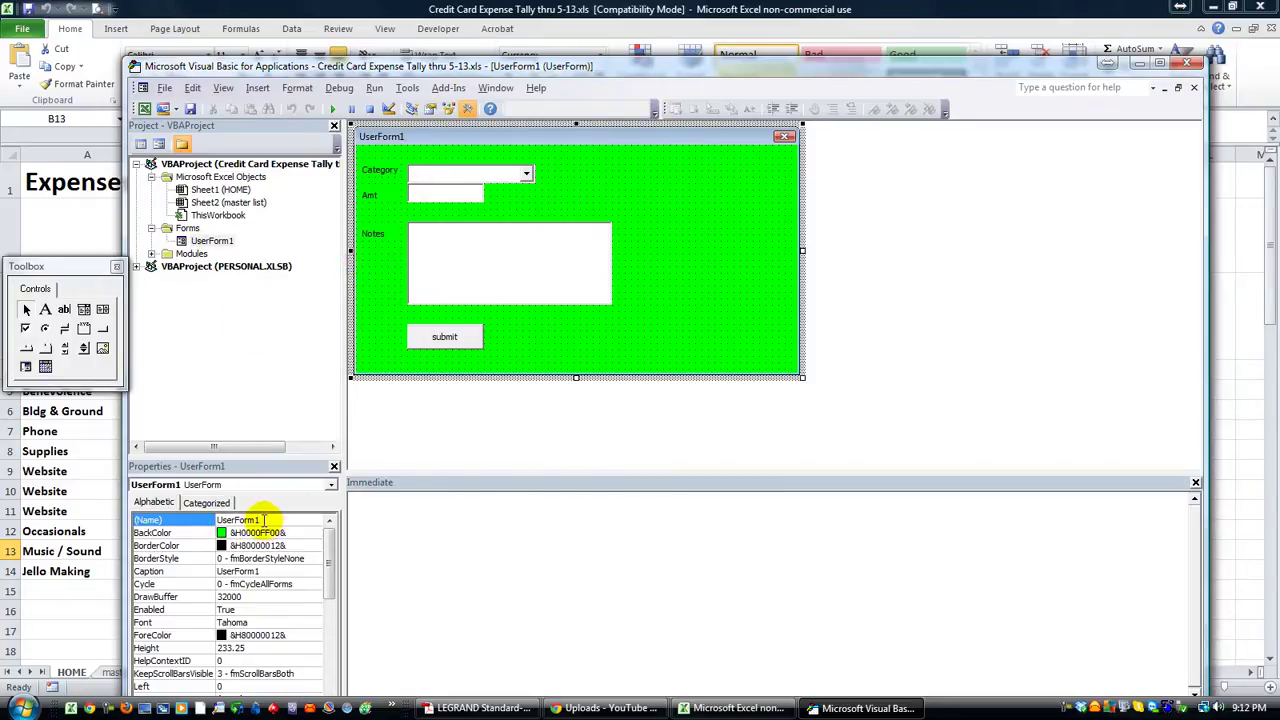
- Check the form controls' names (cmbCat, tbAmt, tbNotes, submit button) and the Category box properties
click(453, 174)
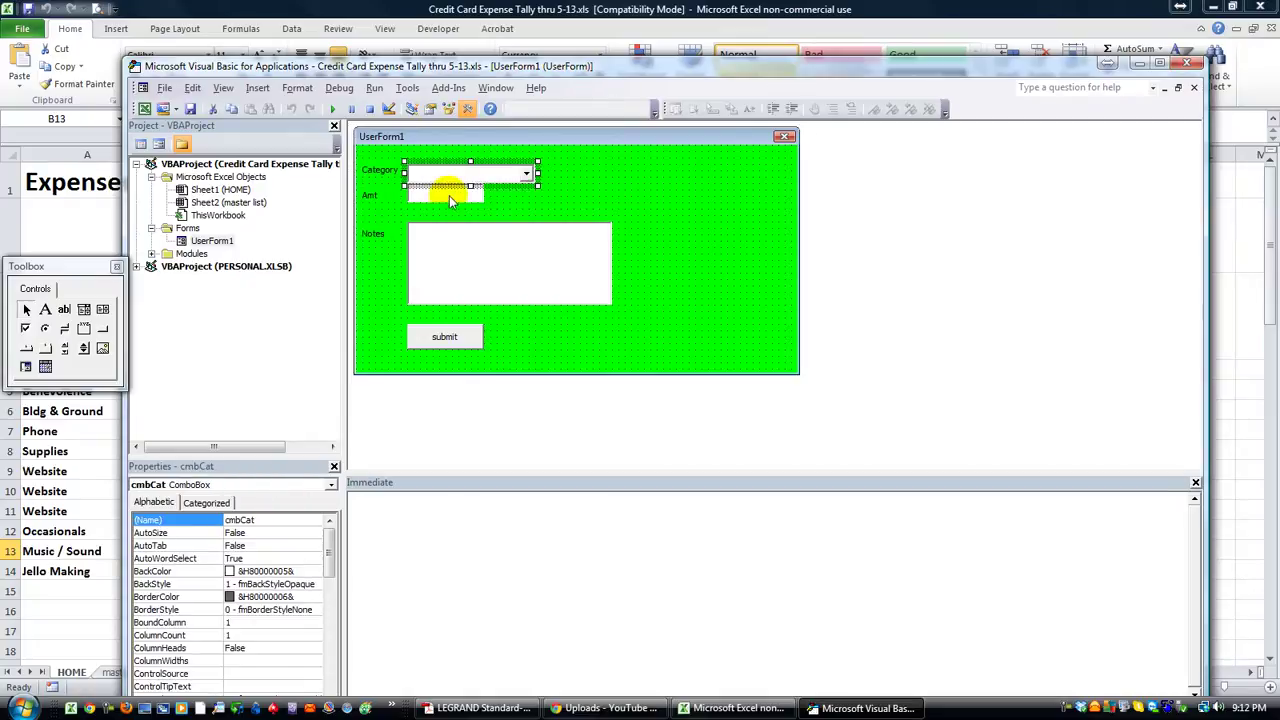
double_click(242, 521)
click(462, 196)
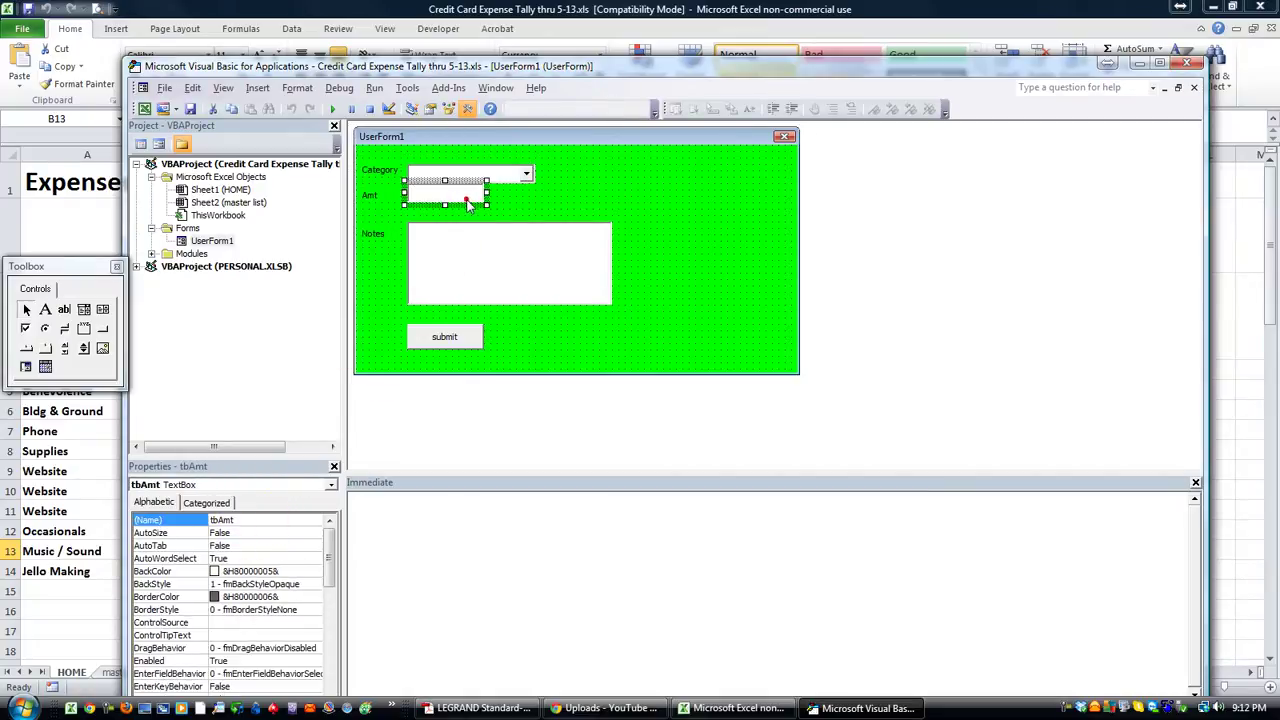
click(218, 522)
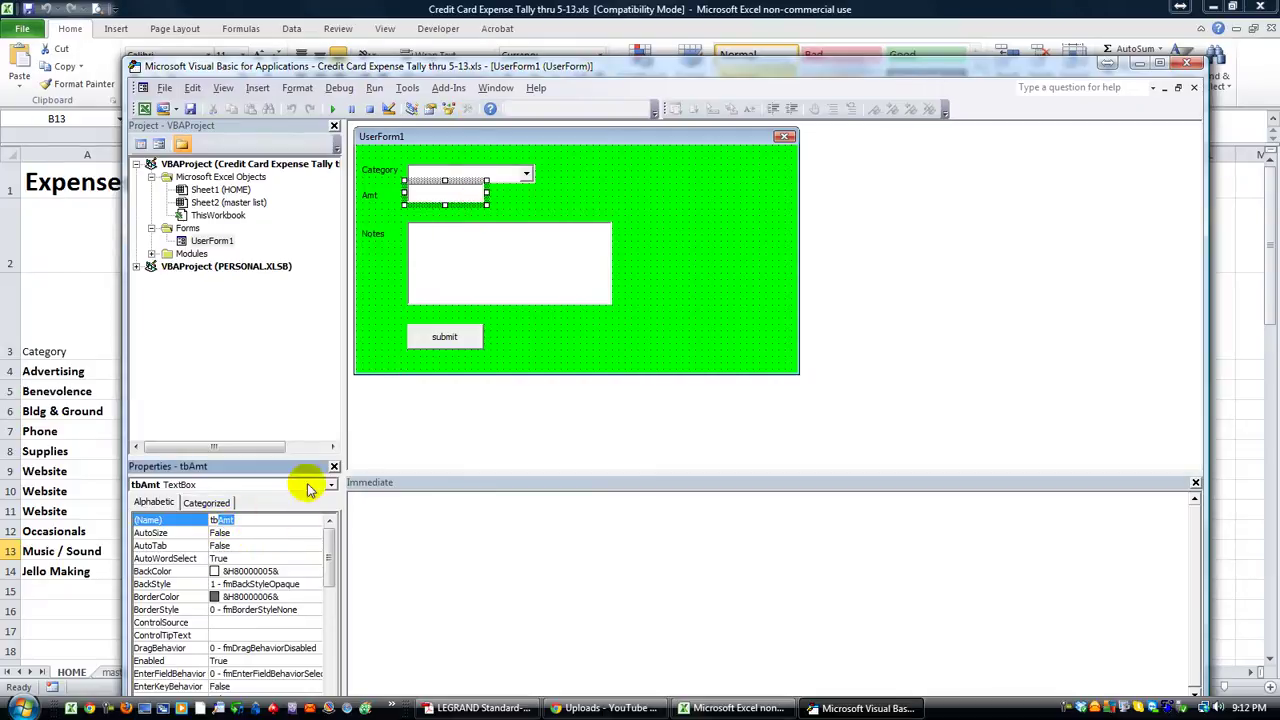
click(458, 242)
drag(219, 521, 260, 521)
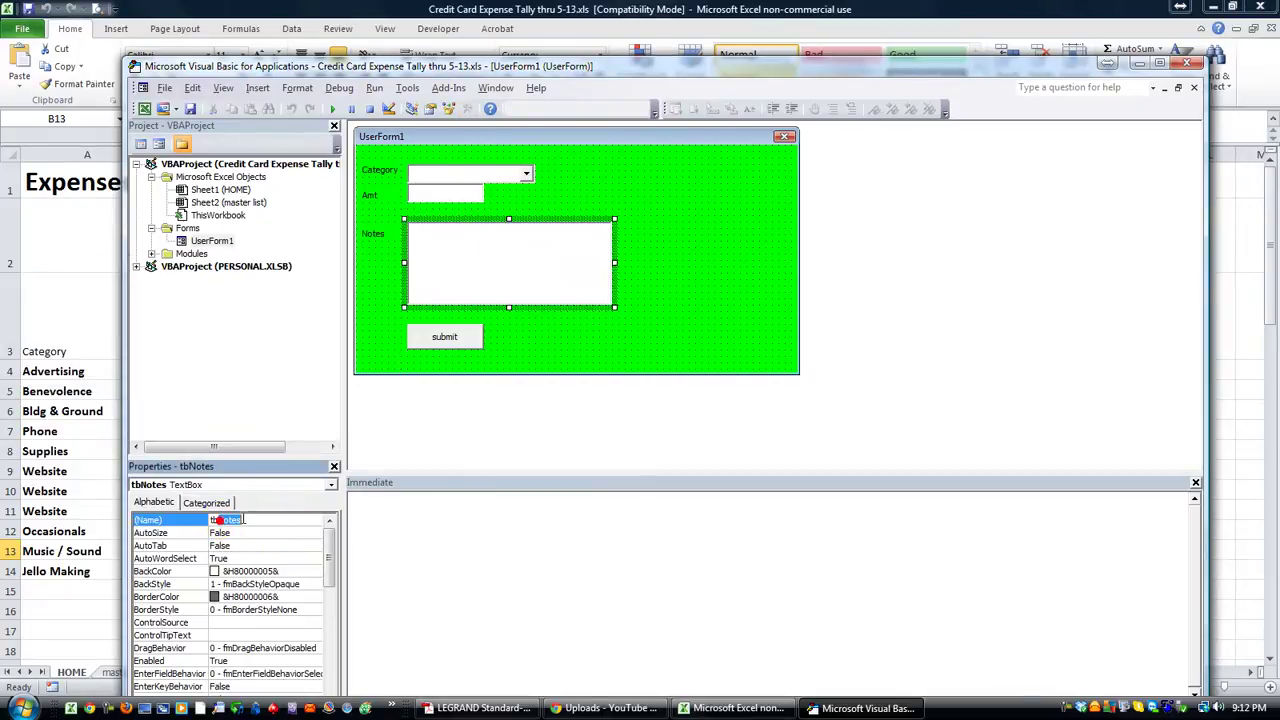
click(446, 337)
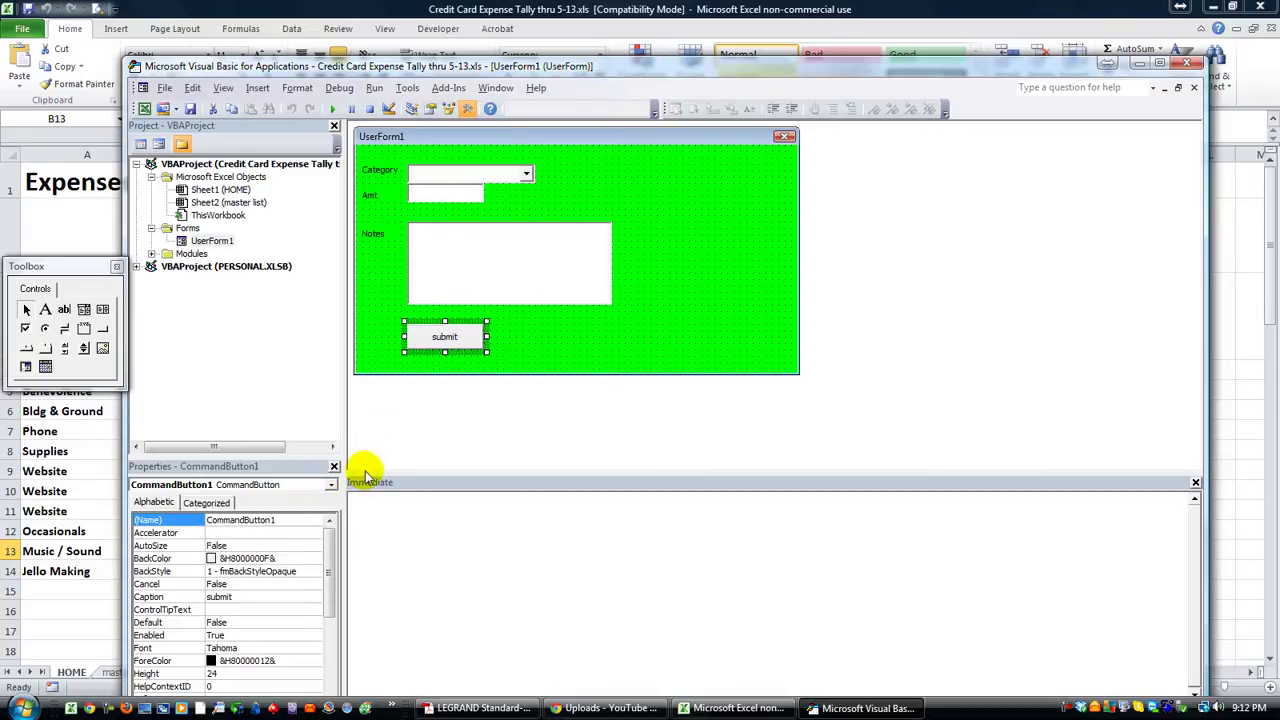
click(376, 334)
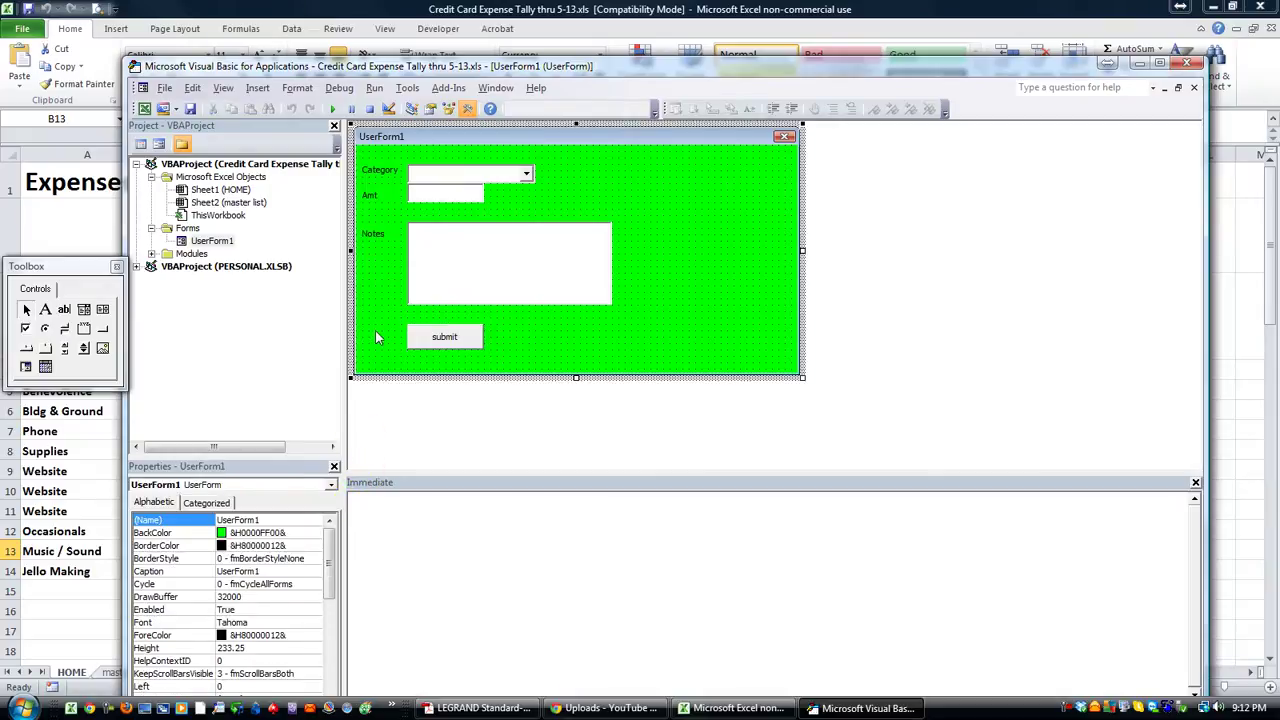
click(457, 176)
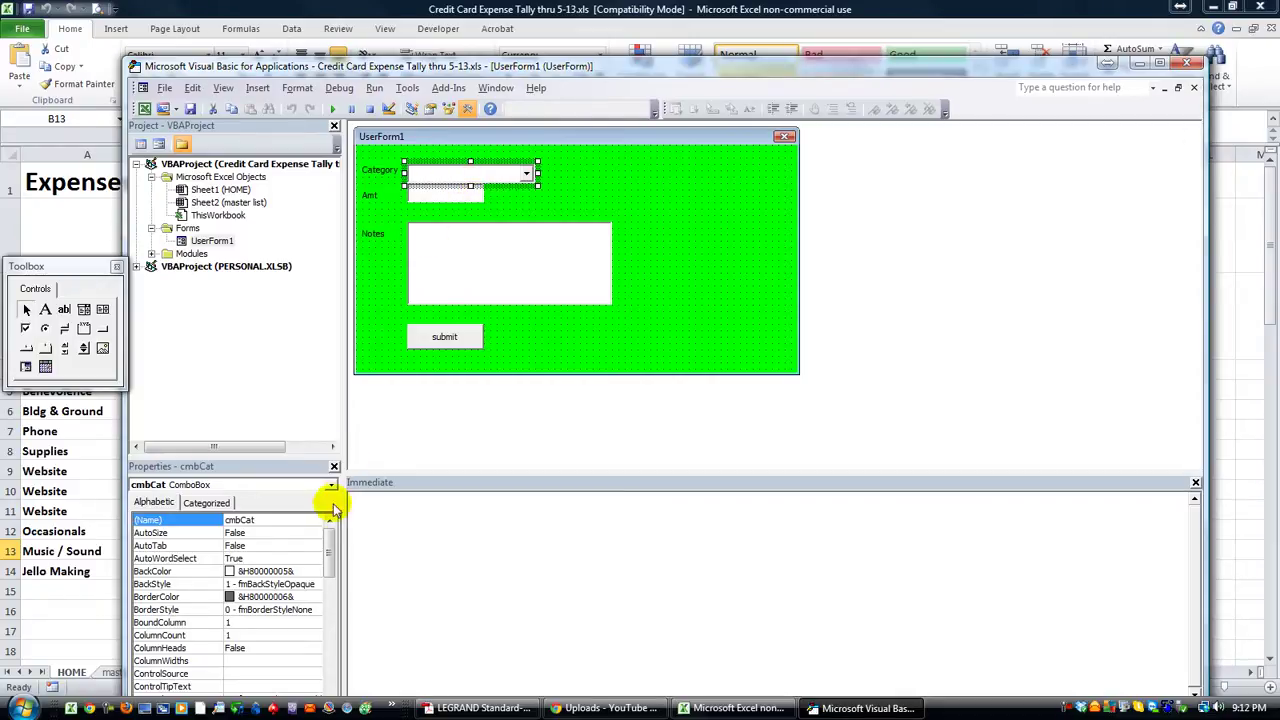
drag(329, 548, 329, 650)
- Confirm the Category combo box's RowSource is cList and preview its list items
click(246, 571)
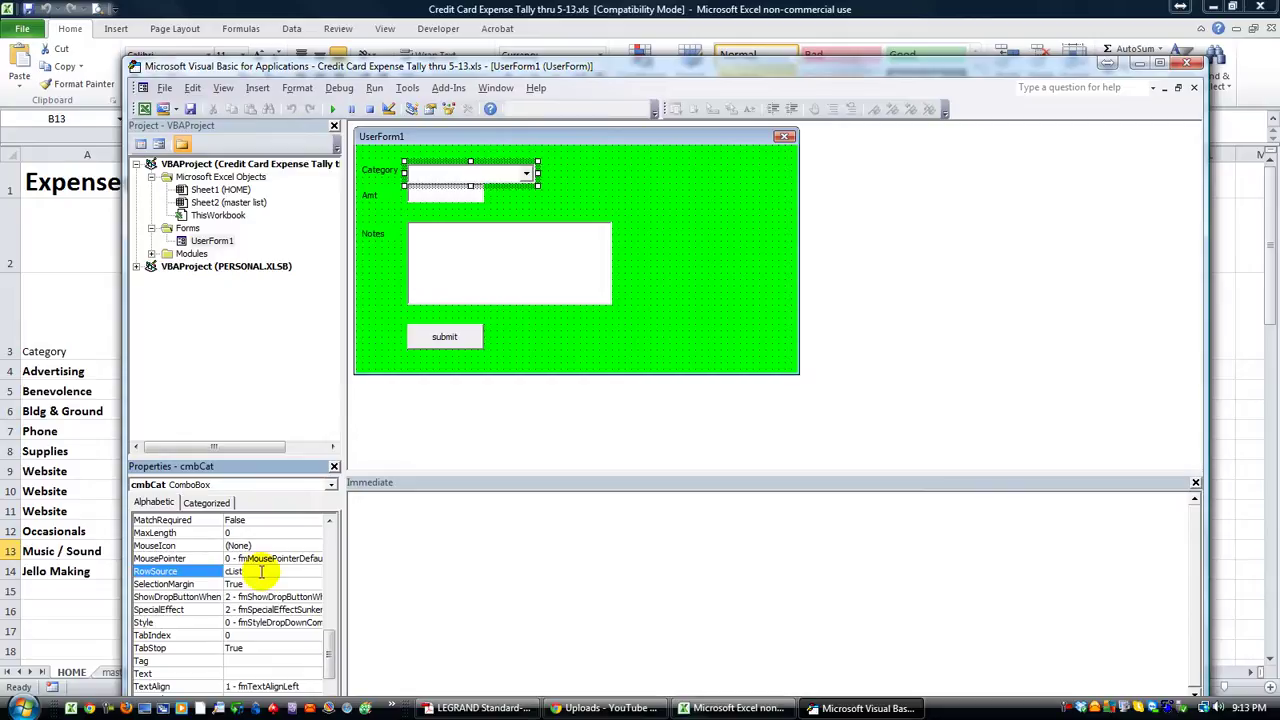
double_click(259, 571)
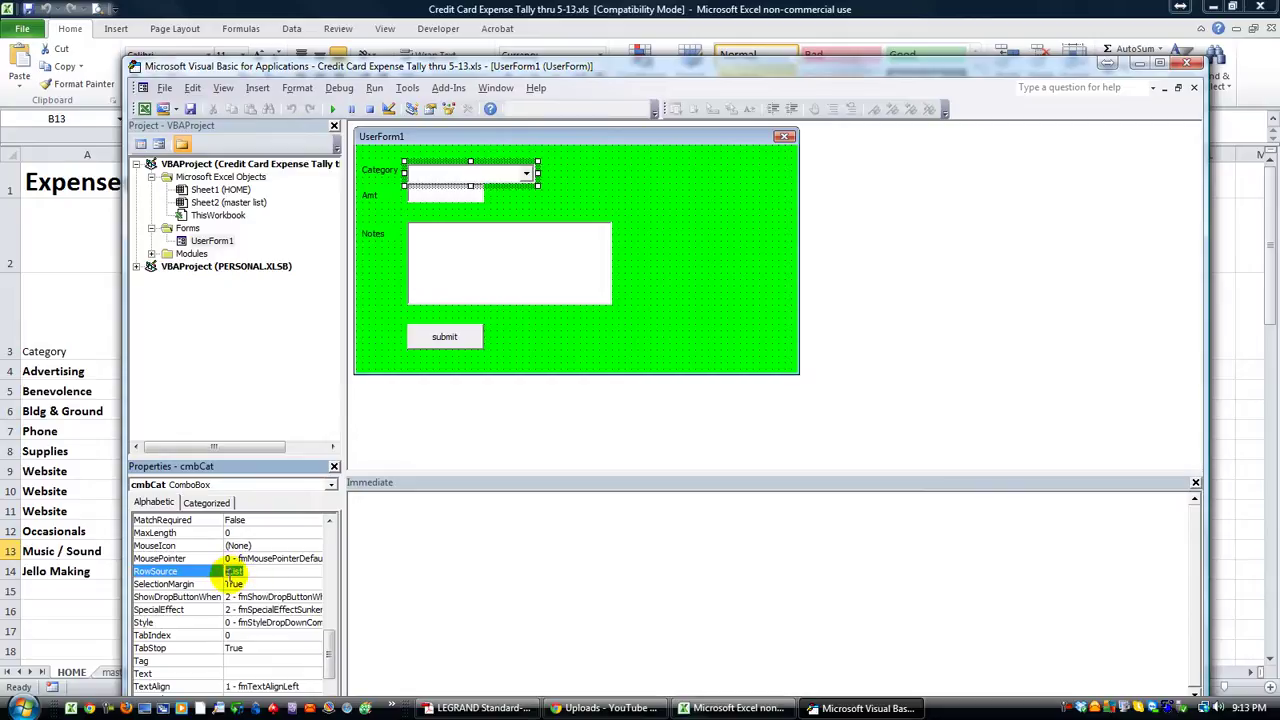
click(525, 176)
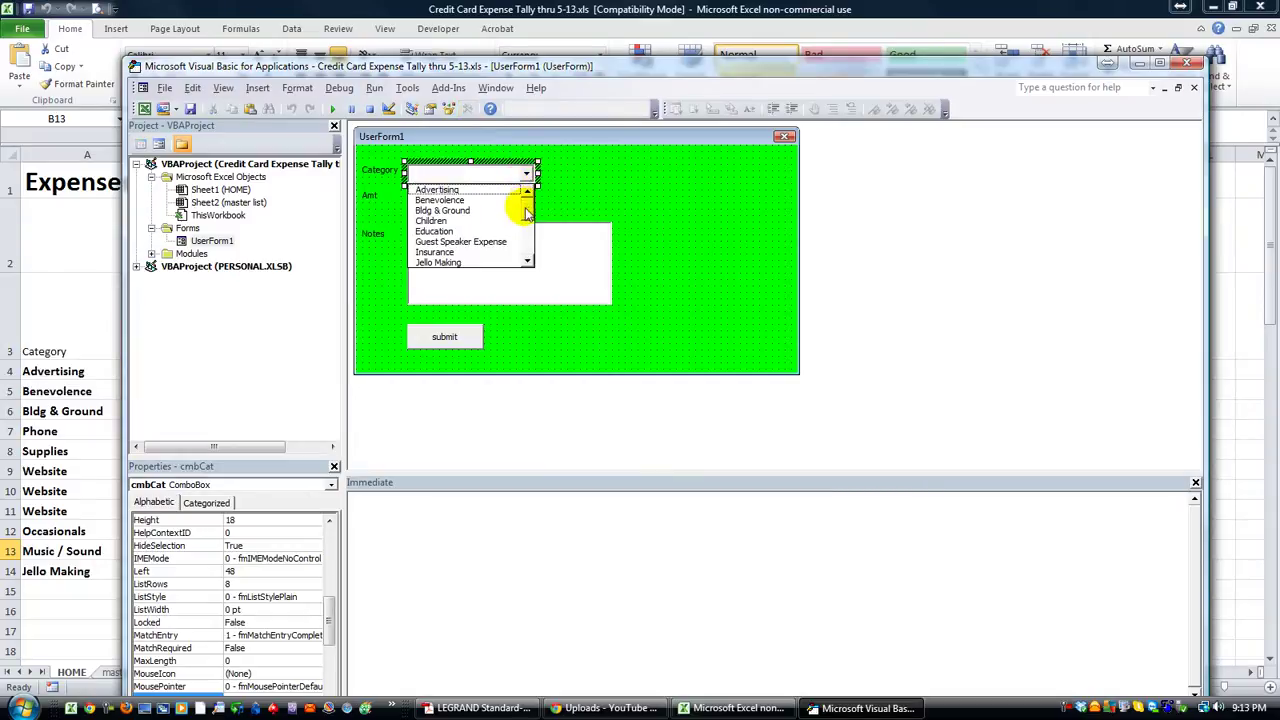
scroll(523, 204, down, 3)
scroll(523, 205, up, 2)
scroll(525, 204, up, 1)
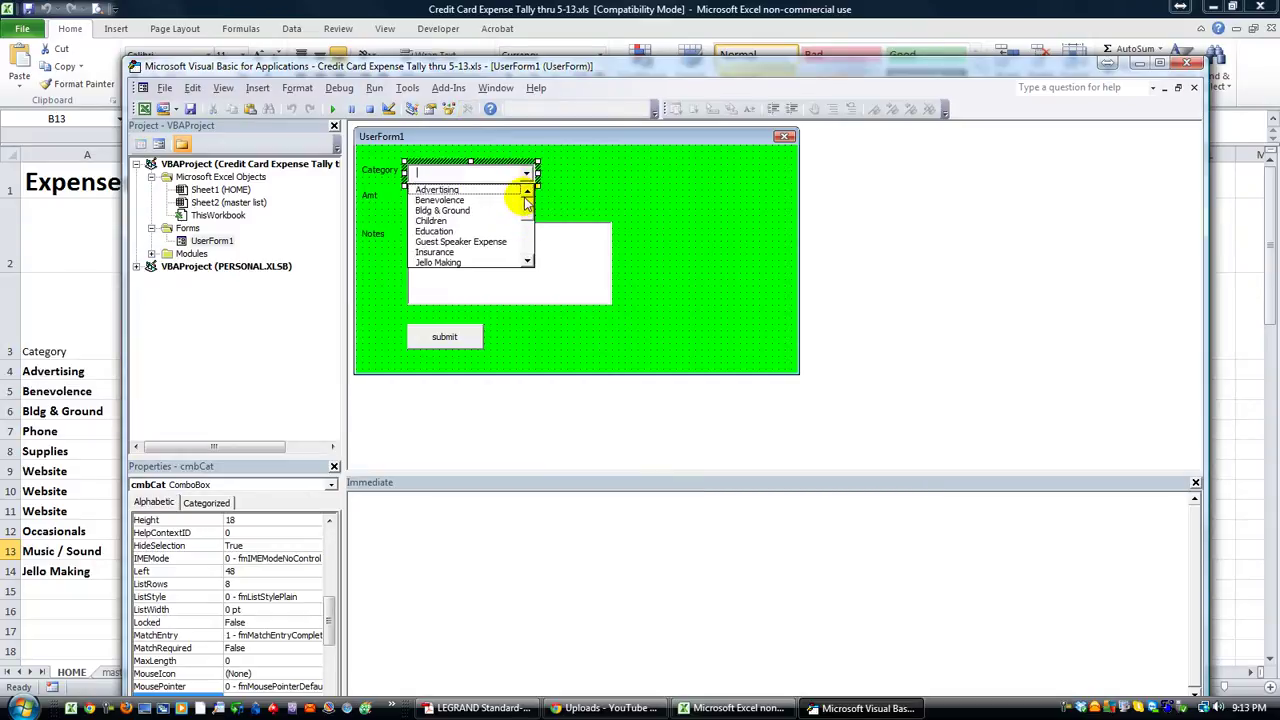
- In Excel, view the master list sheet and jump to cList from the Name Box
click(95, 265)
click(125, 670)
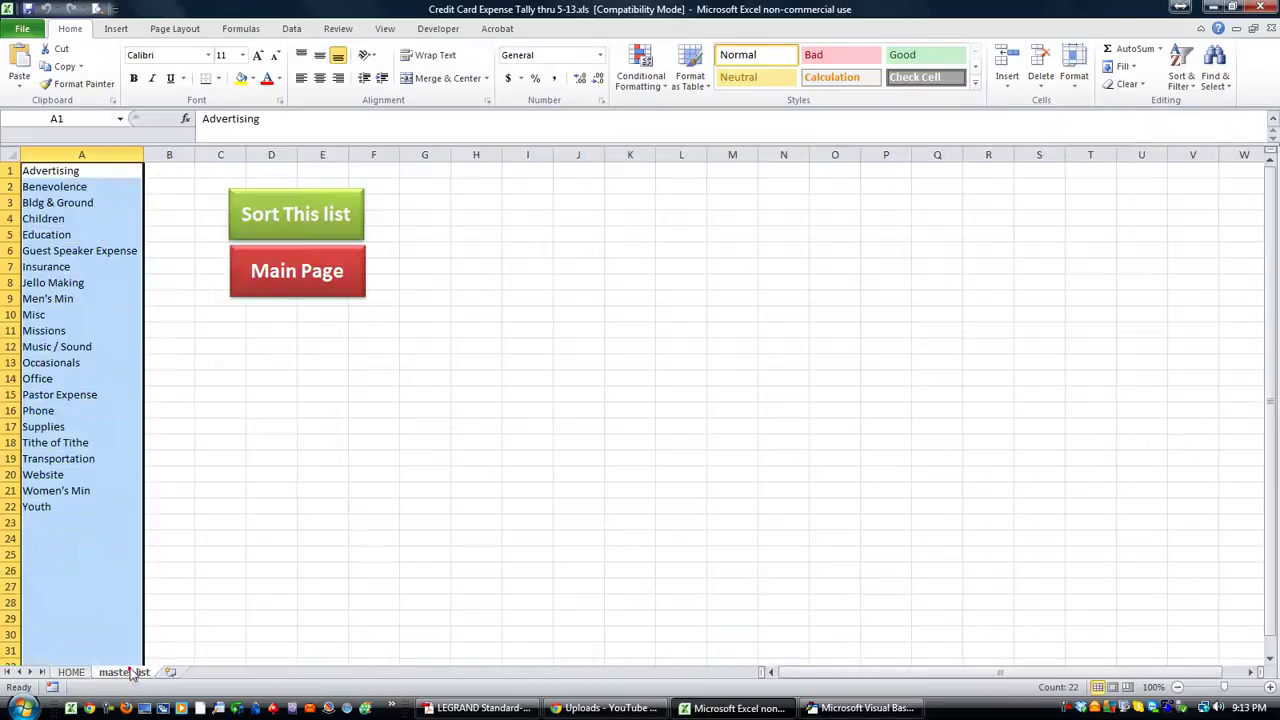
click(96, 212)
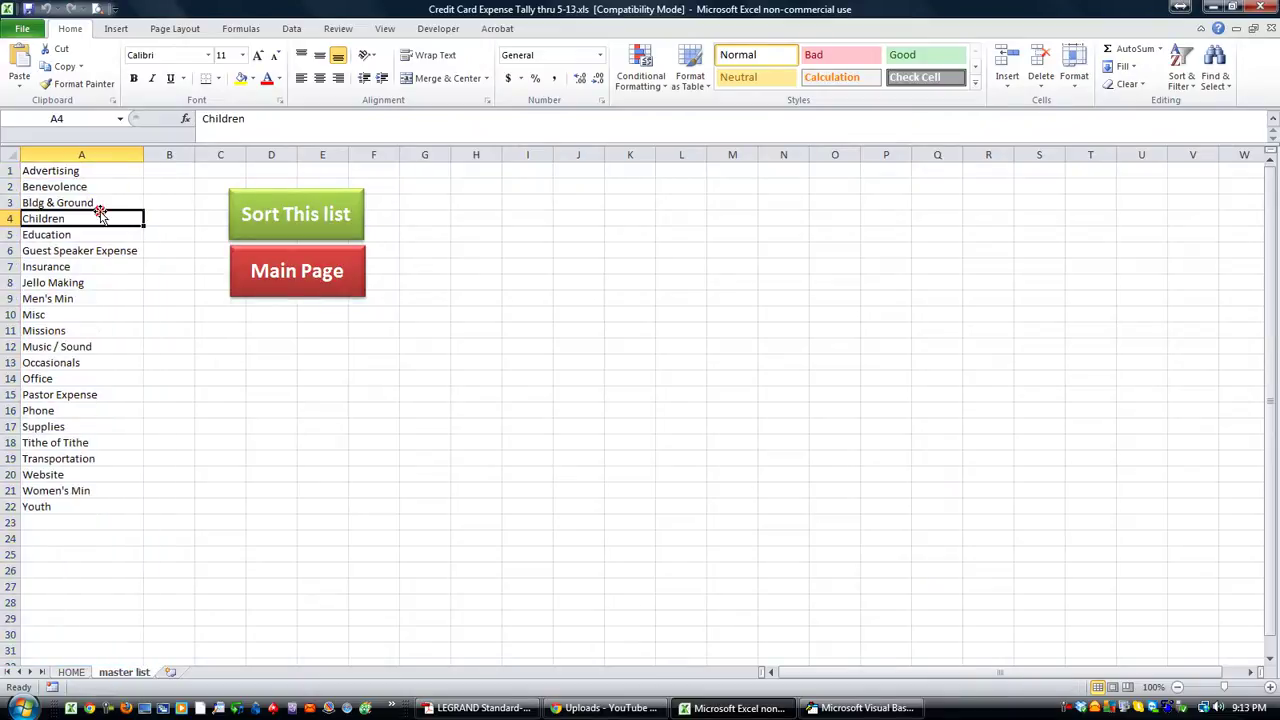
click(120, 118)
click(58, 137)
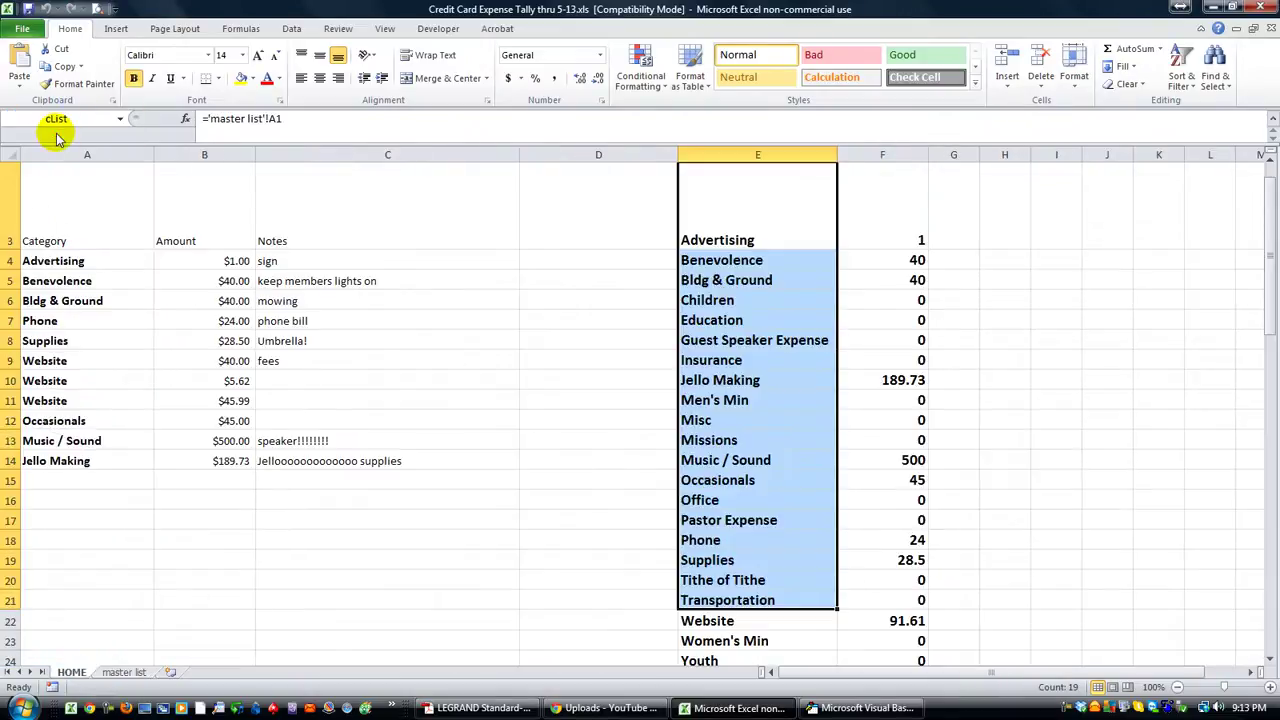
scroll(514, 268, down, 2)
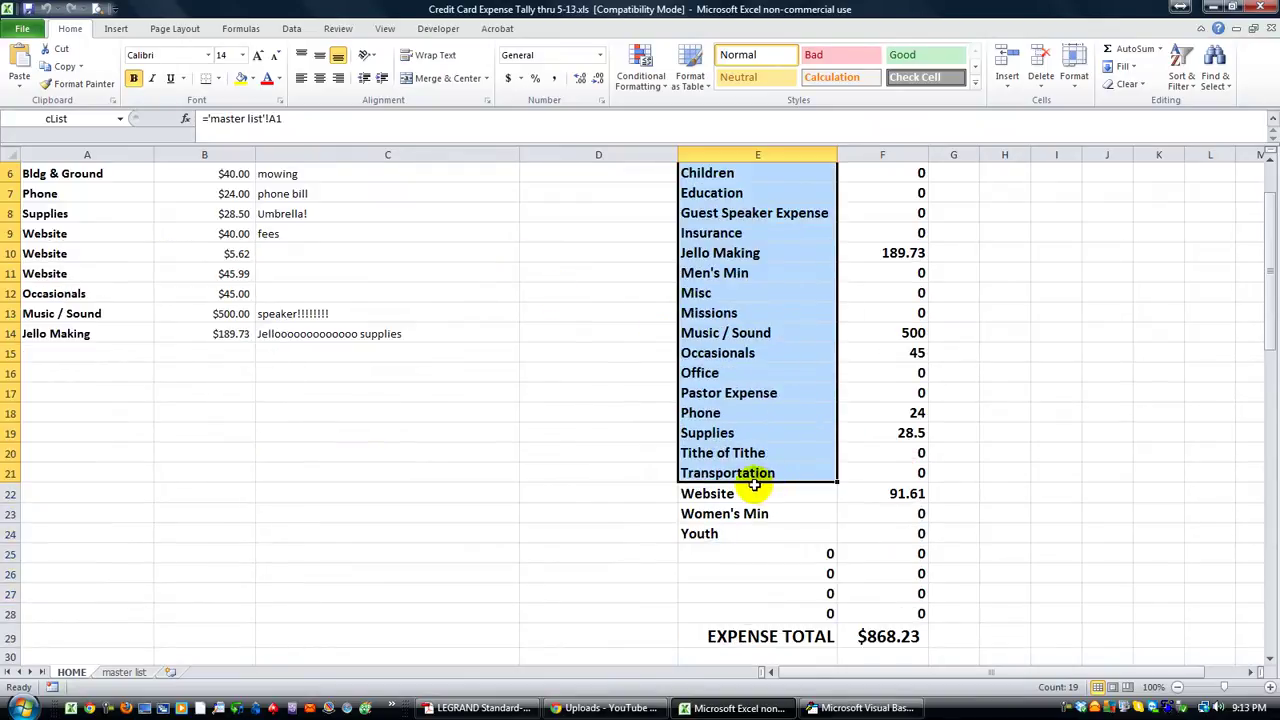
scroll(628, 484, up, 2)
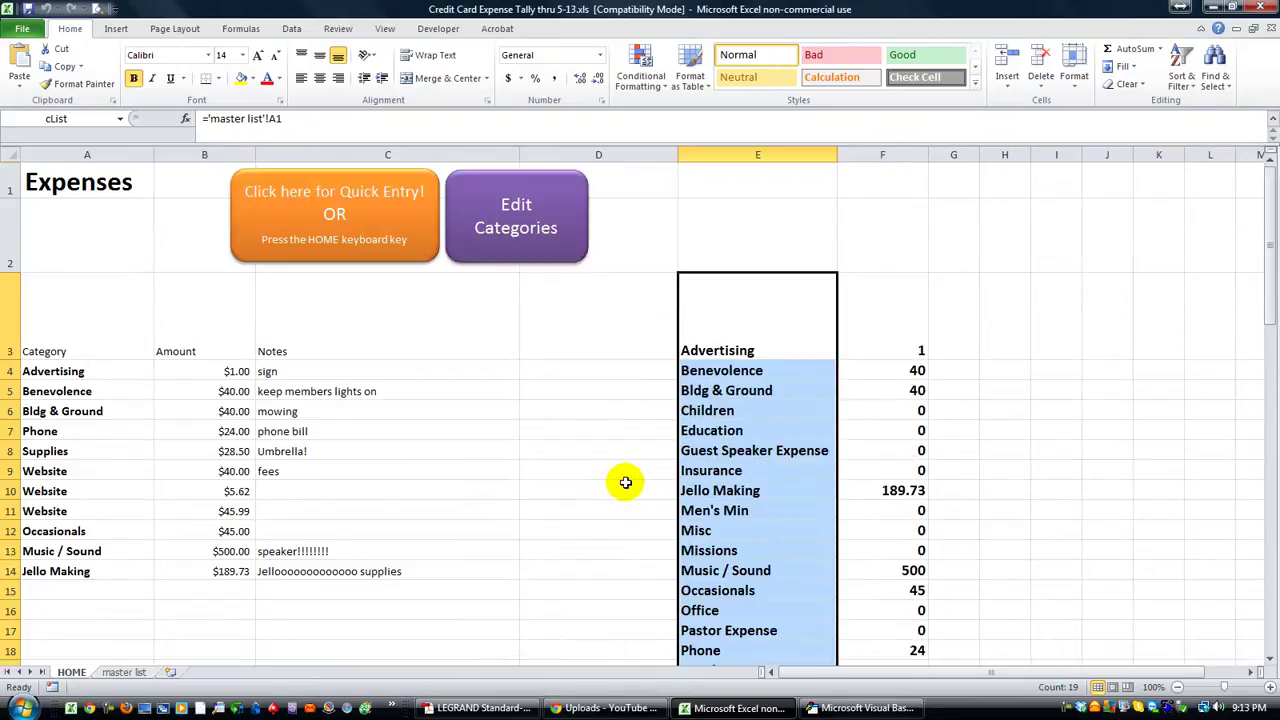
- Open the cList definition for editing in the Name Manager
click(630, 418)
key(alt+i)
key(n)
key(d)
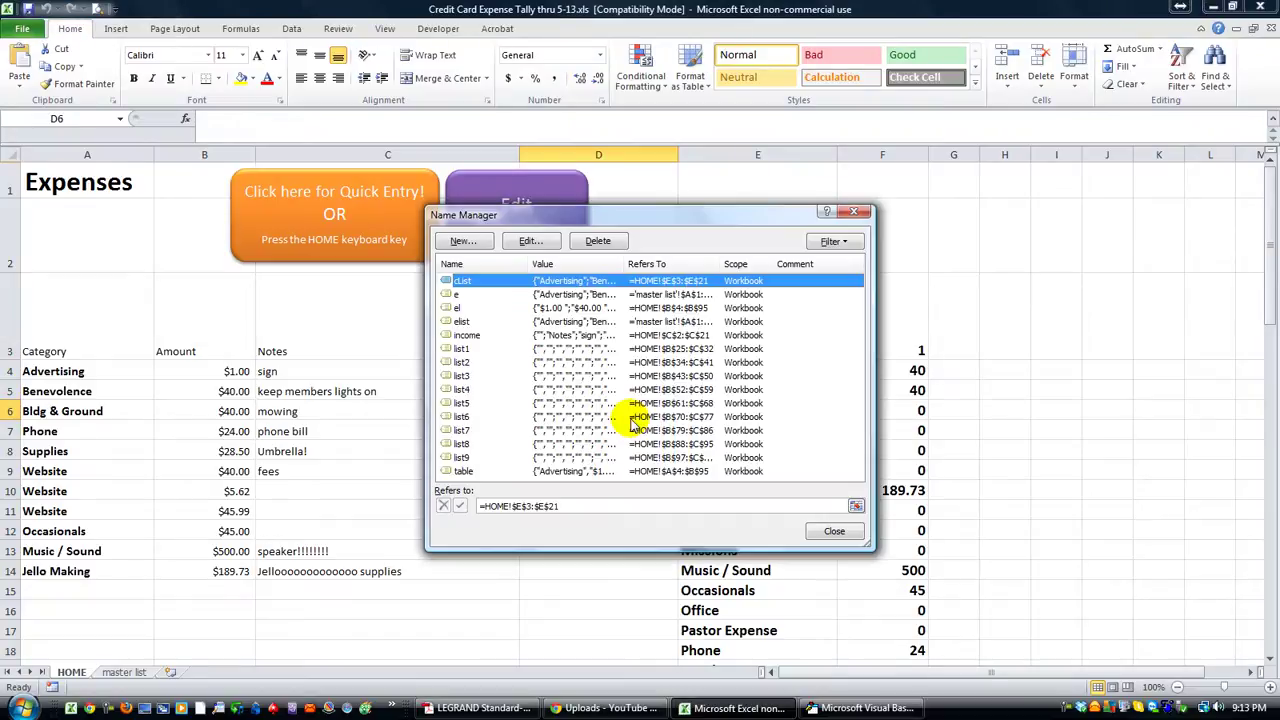
click(530, 241)
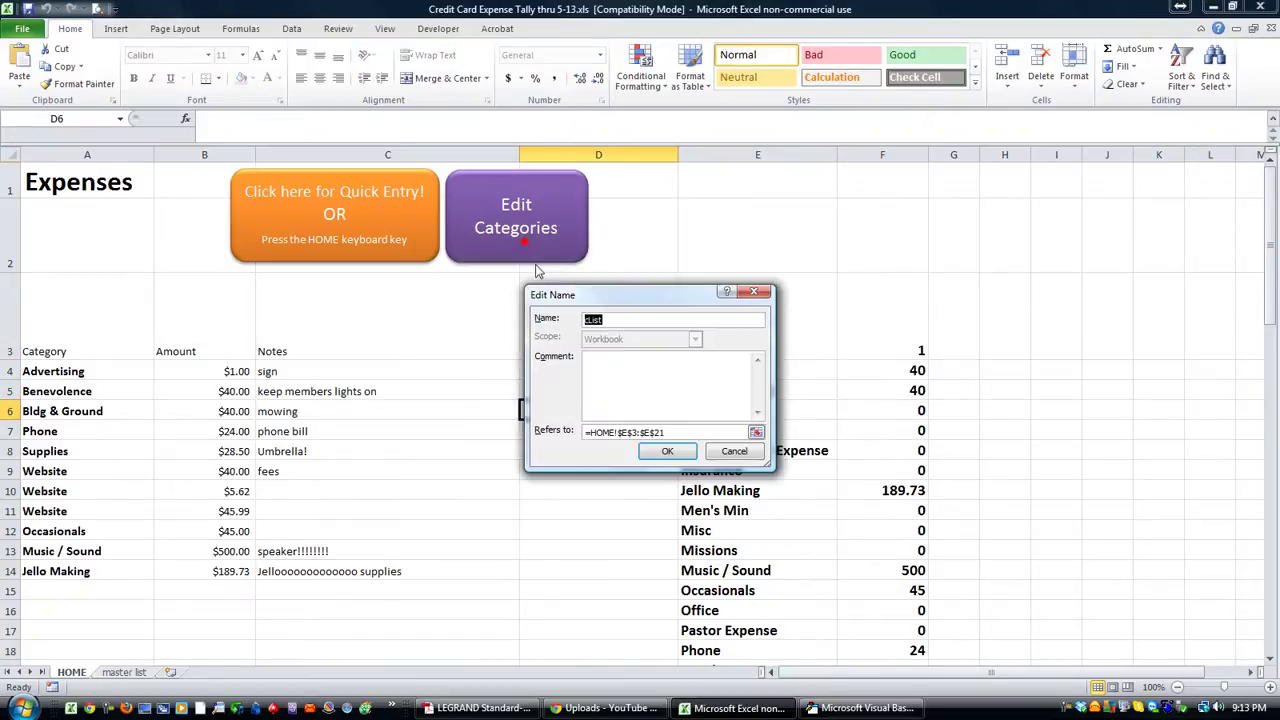
- Change cList's range end from $E$21 to $E$28, so it covers HOME!$E$3:$E$28
click(674, 432)
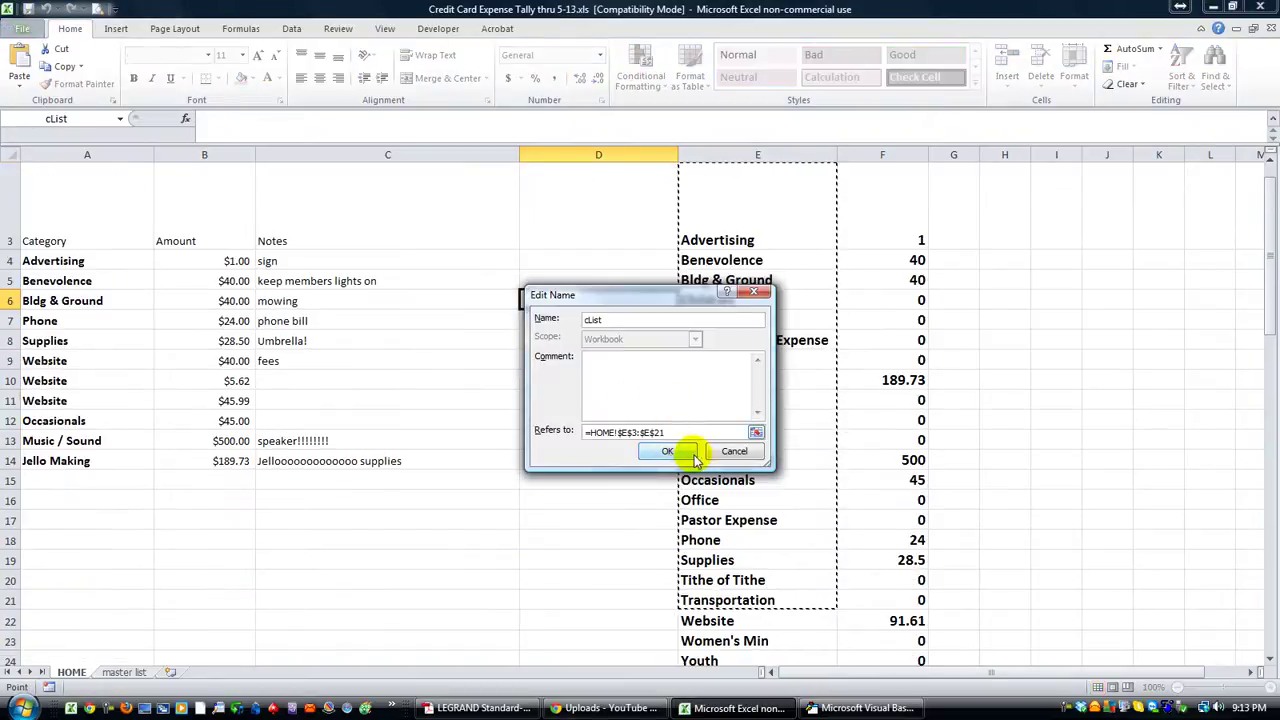
scroll(749, 557, down, 2)
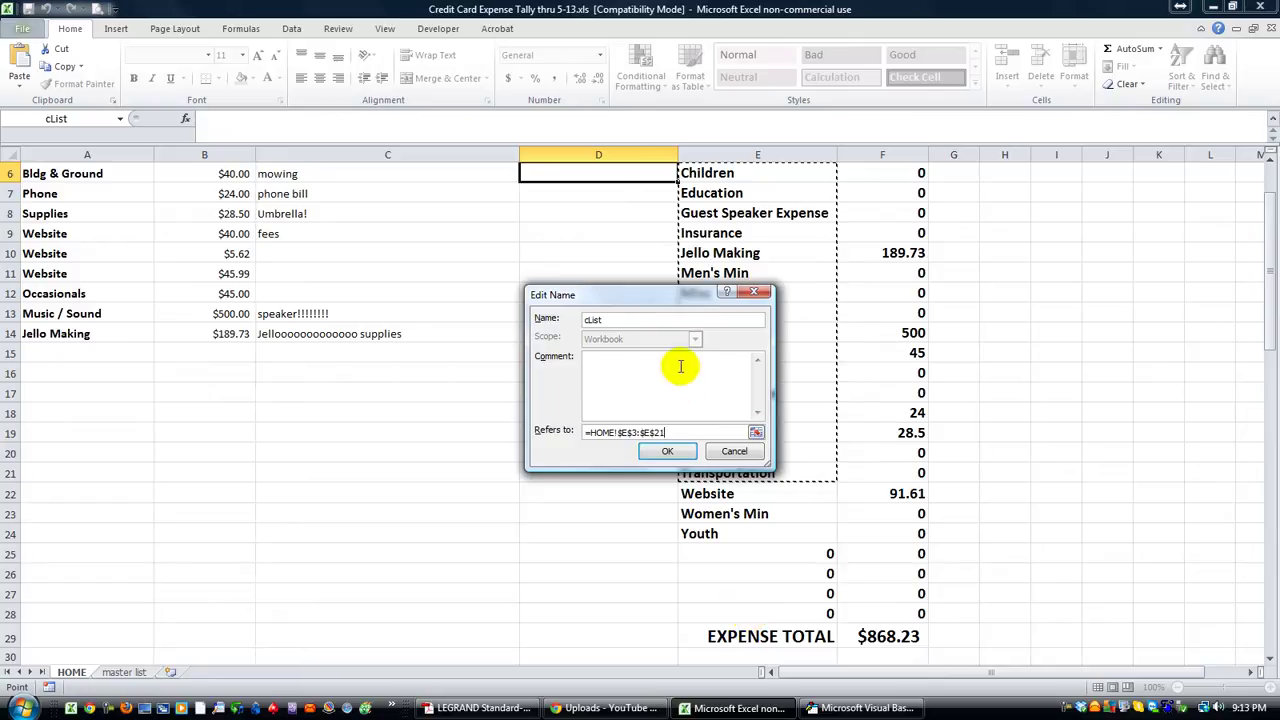
key(BackSpace)
text(8)
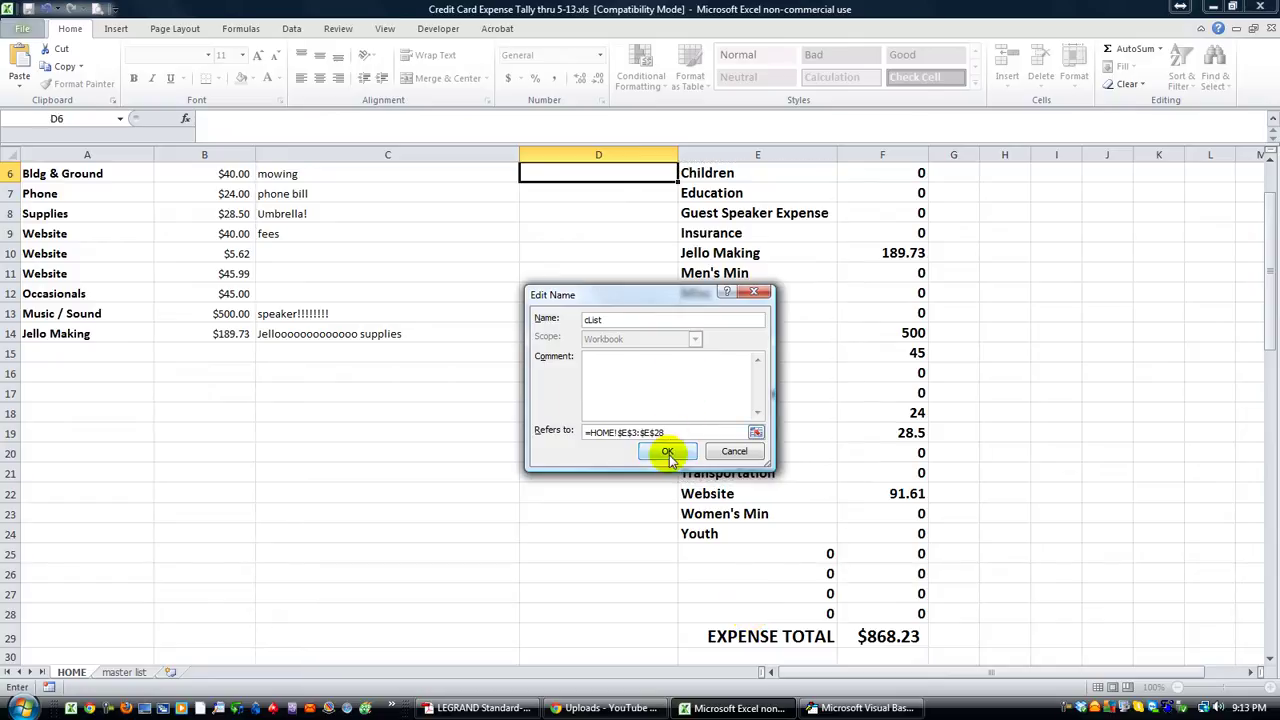
click(667, 451)
click(615, 503)
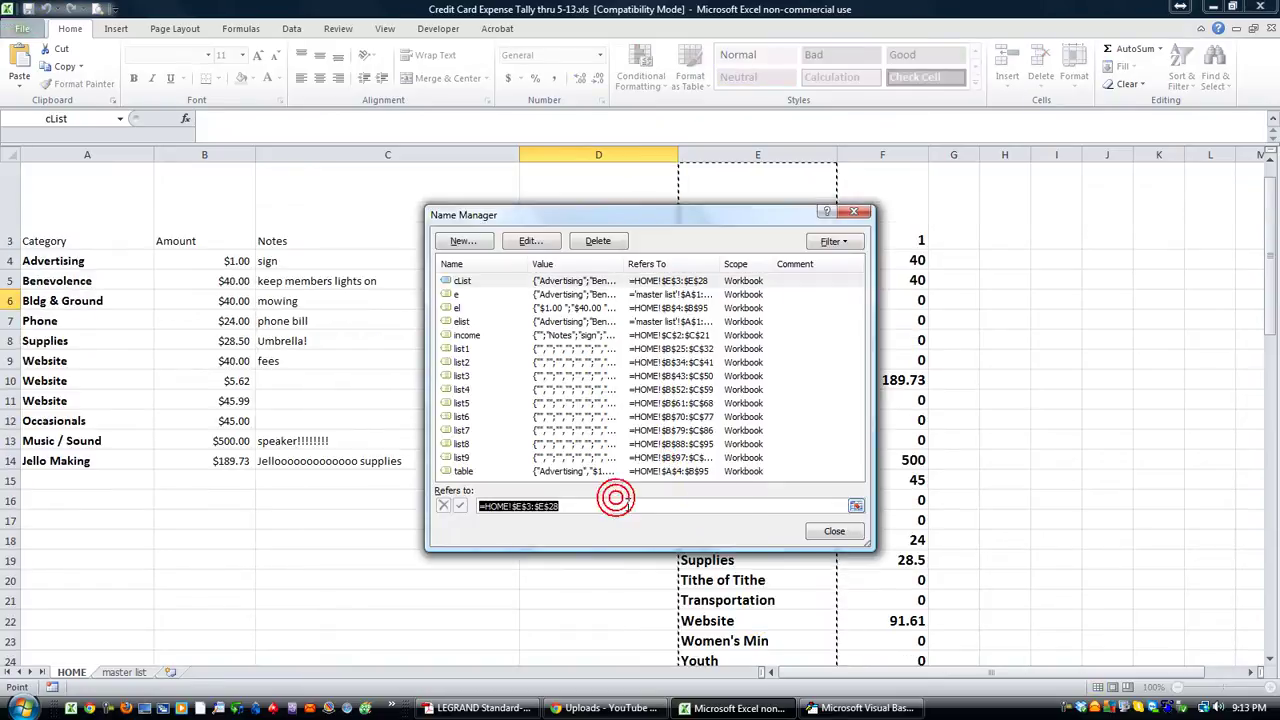
scroll(846, 560, down, 3)
scroll(851, 593, up, 3)
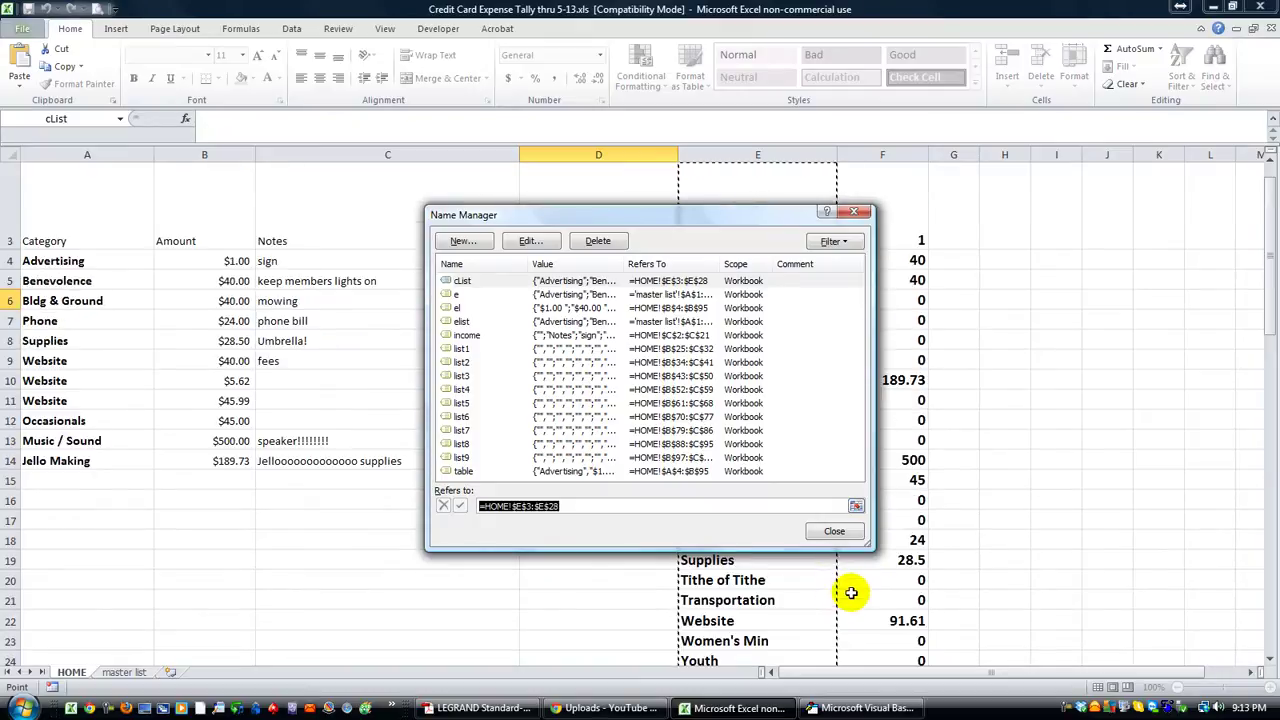
click(833, 531)
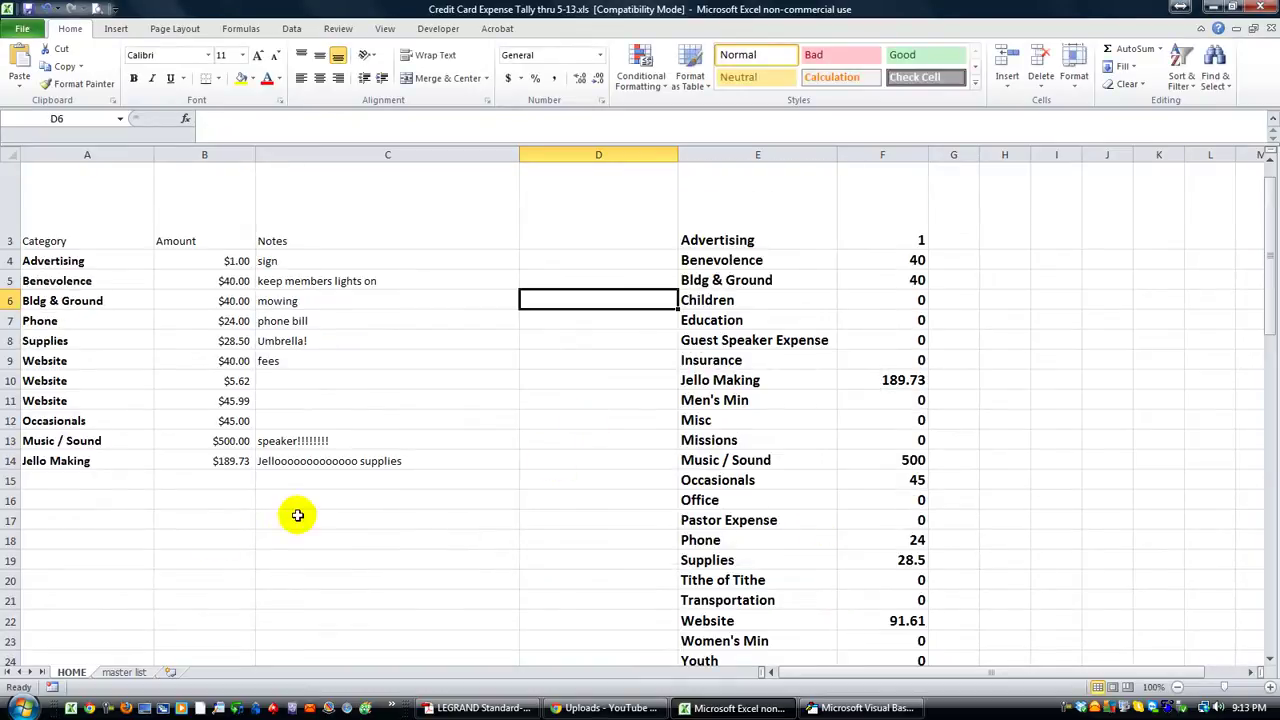
scroll(214, 534, up, 1)
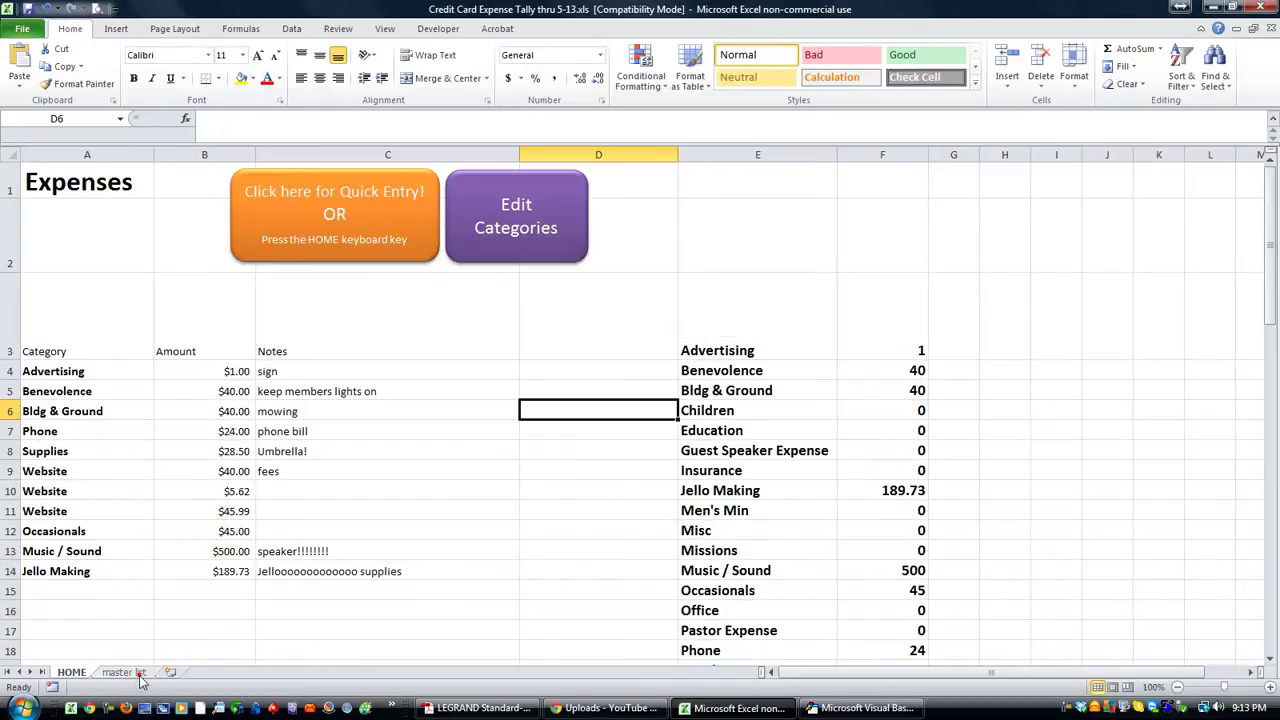
- Review the master list and HOME sheets, then select UserForm1's Category, Amt, Notes and submit controls
click(128, 672)
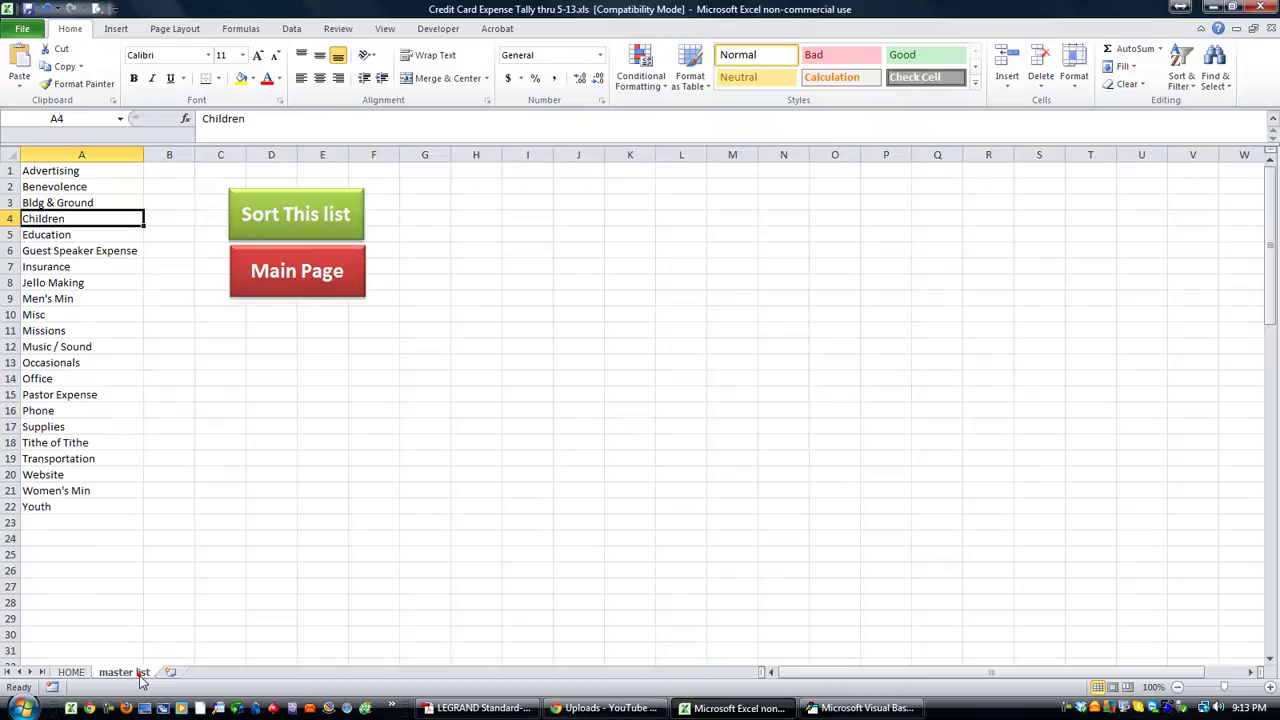
click(72, 673)
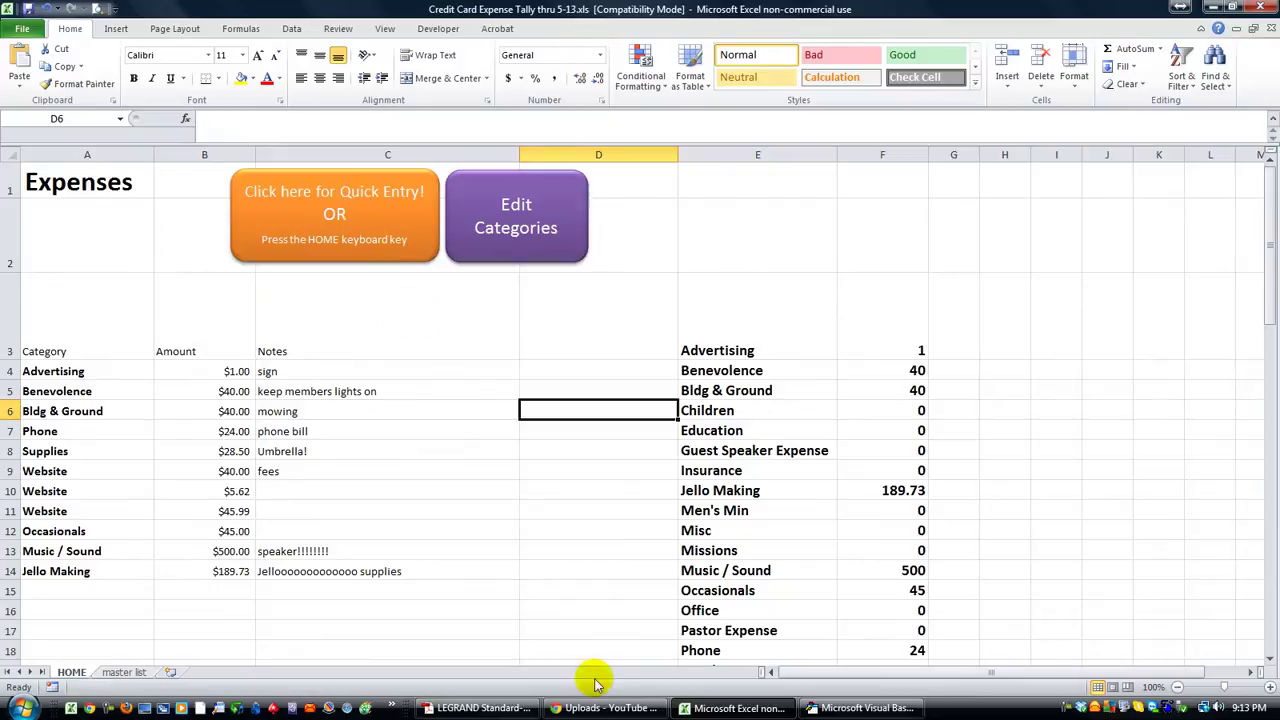
click(858, 708)
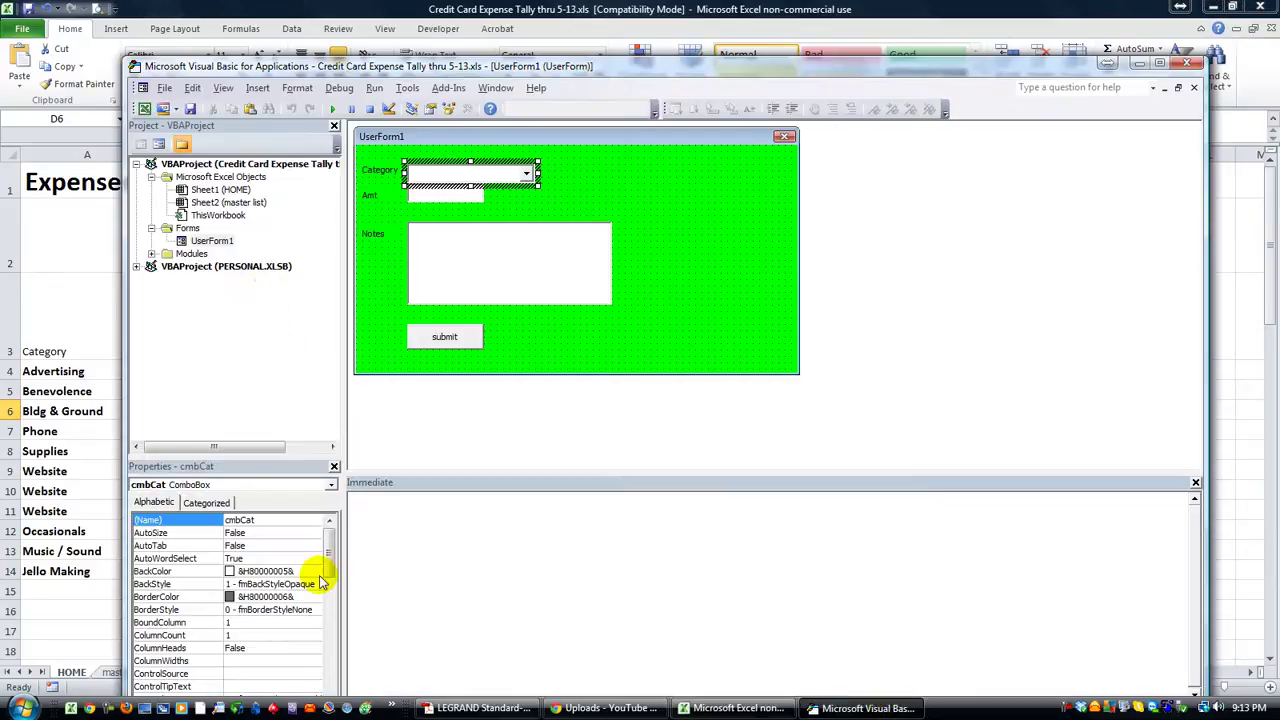
click(527, 176)
mouse_move(522, 198)
mouse_down()
mouse_move(522, 262)
mouse_move(527, 205)
mouse_up()
click(586, 181)
click(450, 196)
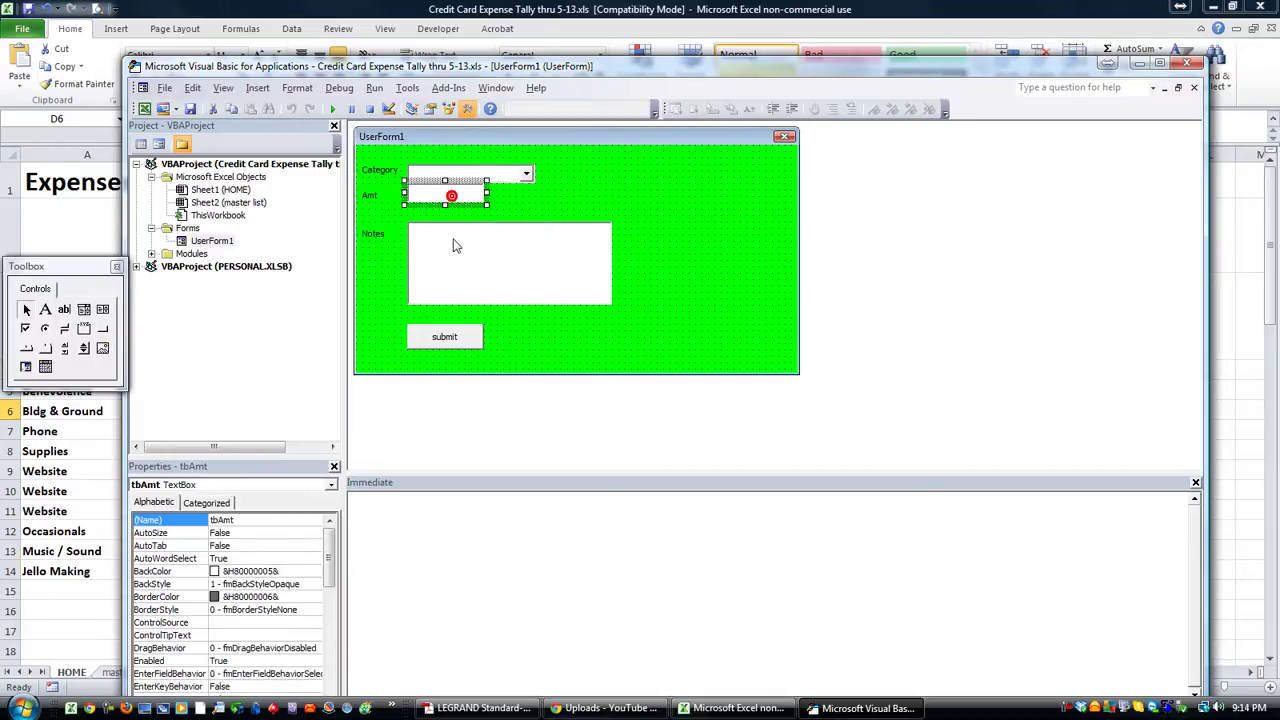
click(453, 252)
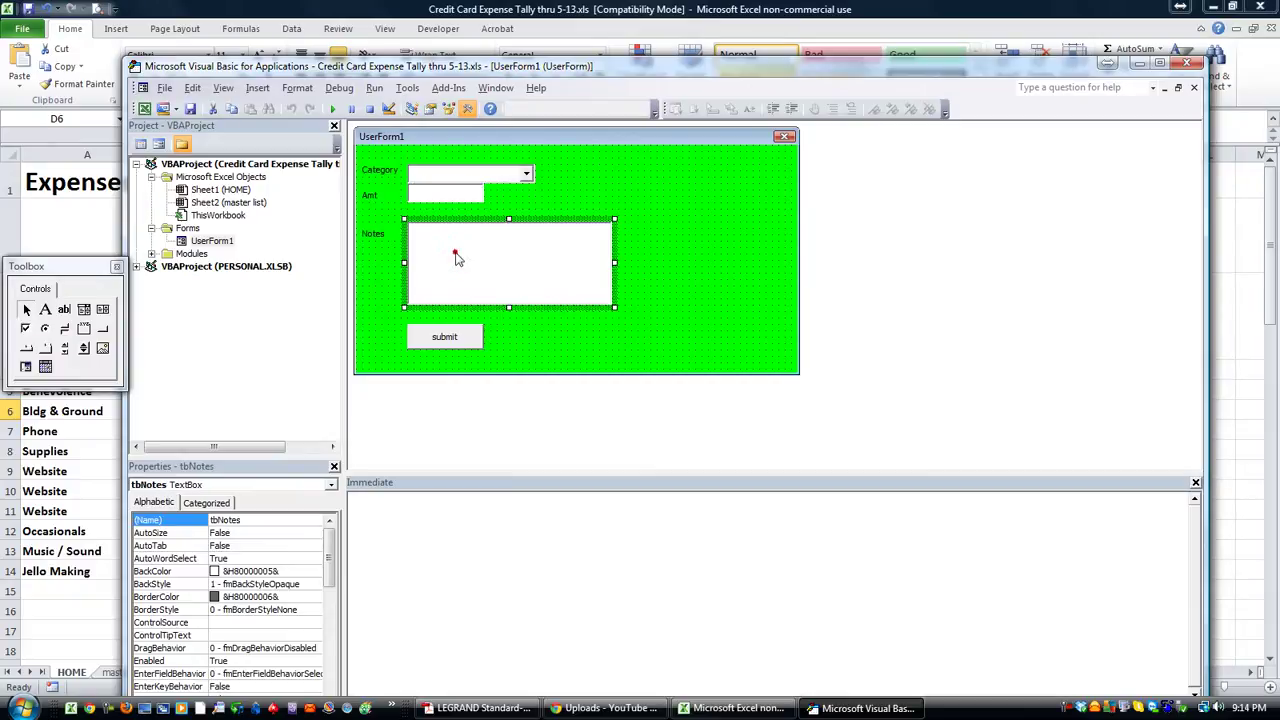
click(449, 339)
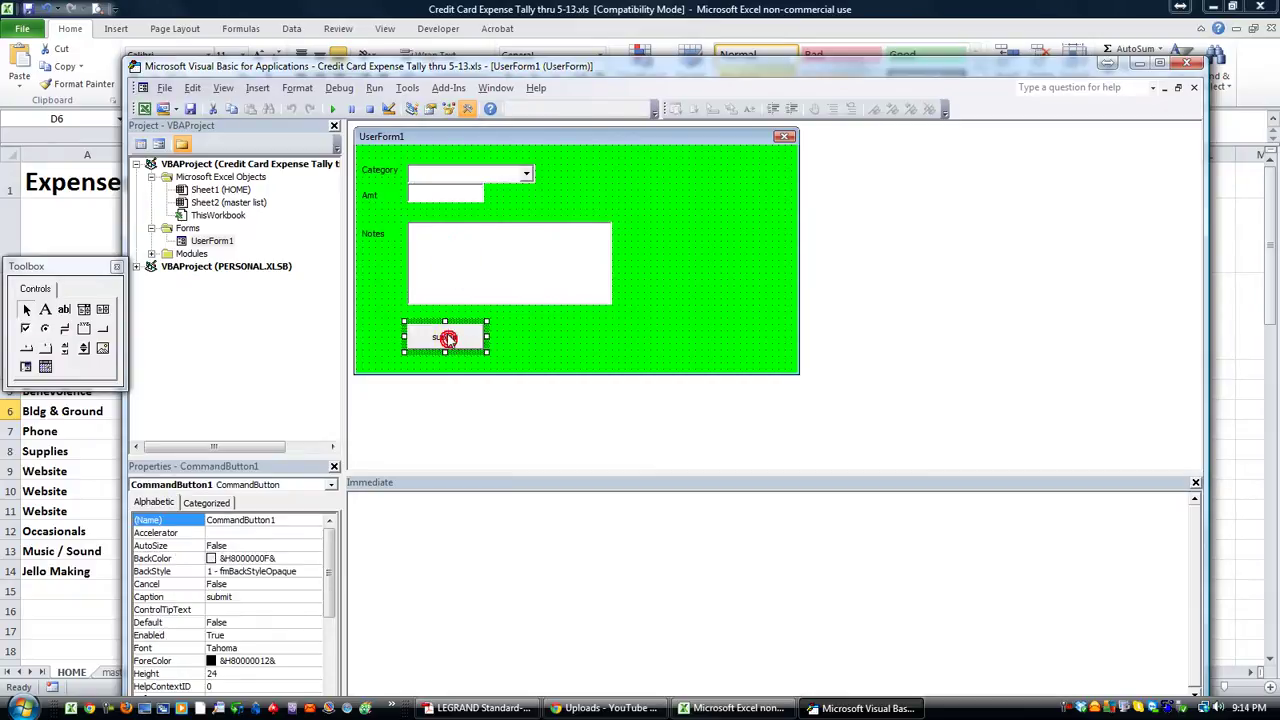
- Open CommandButton1_Click and examine the ssheet variable being set to the HOME sheet
double_click(443, 339)
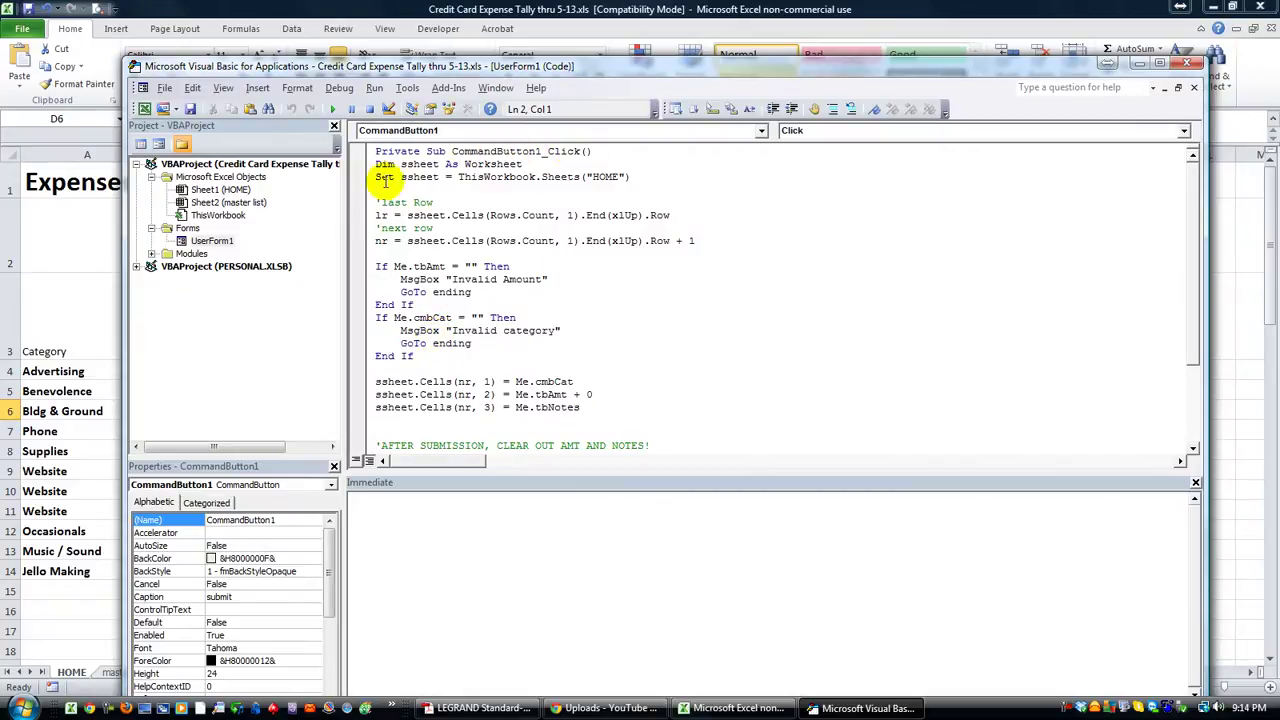
double_click(416, 164)
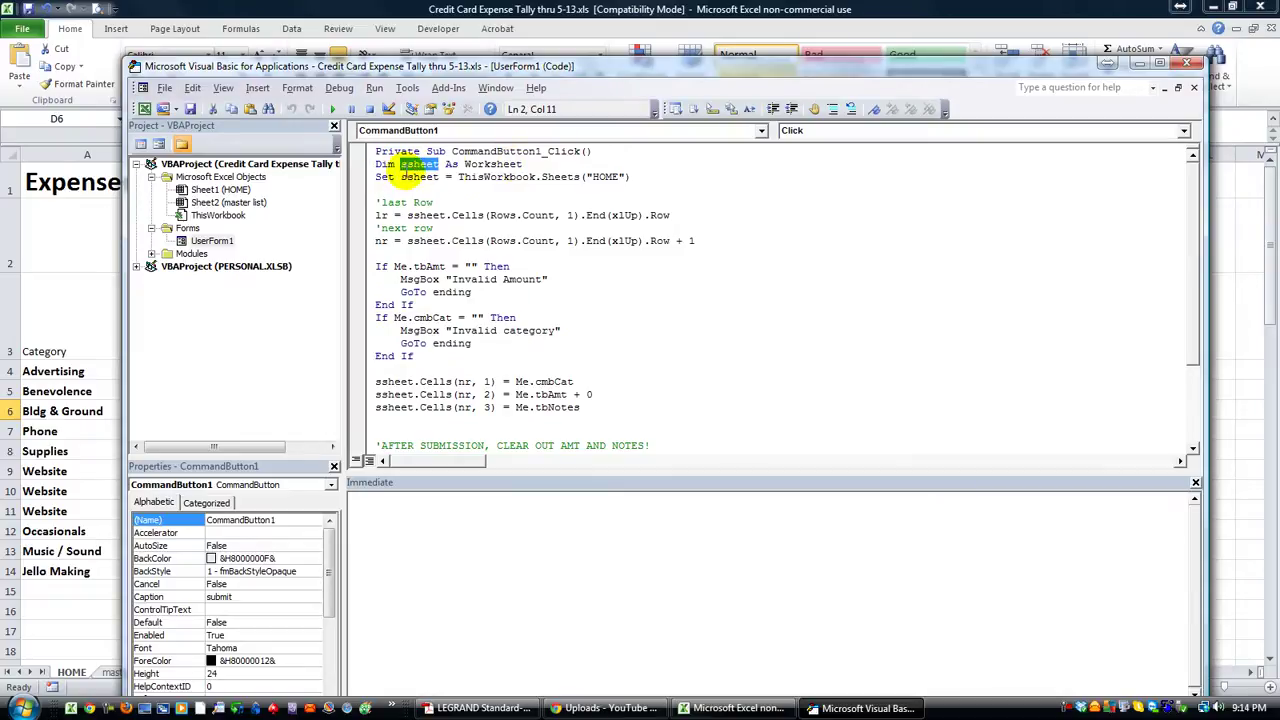
click(406, 174)
double_click(415, 164)
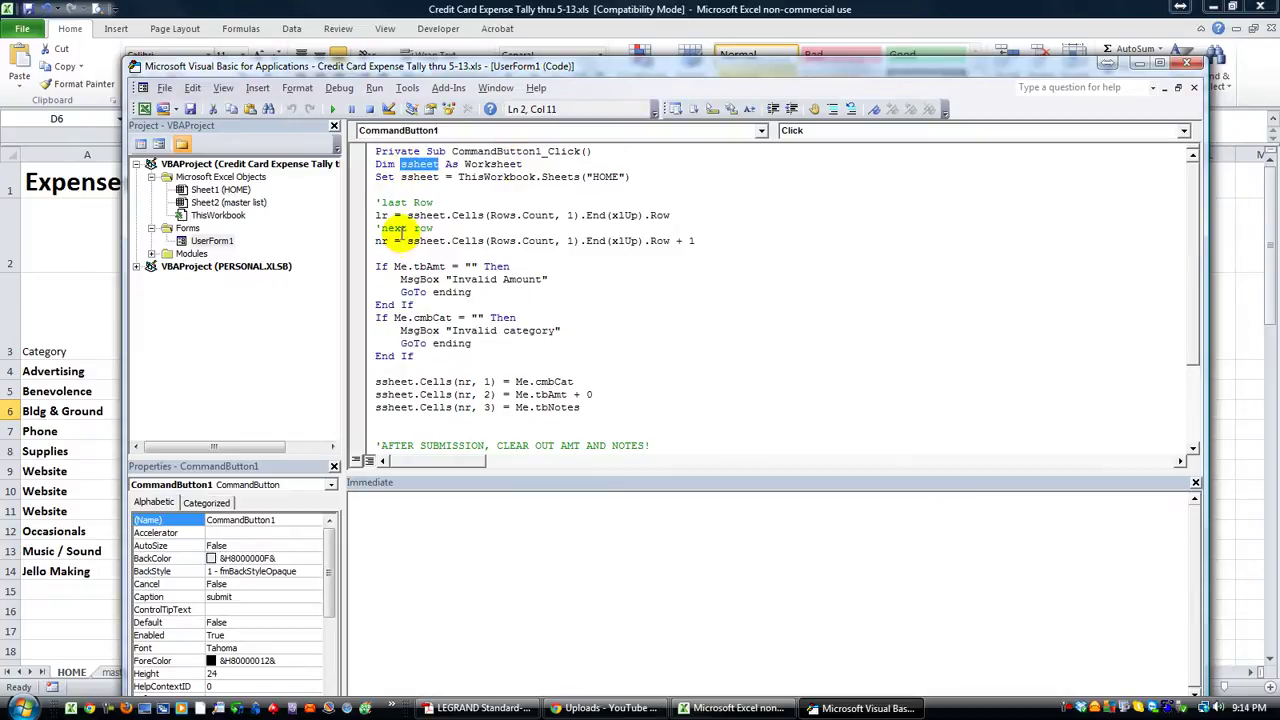
click(435, 176)
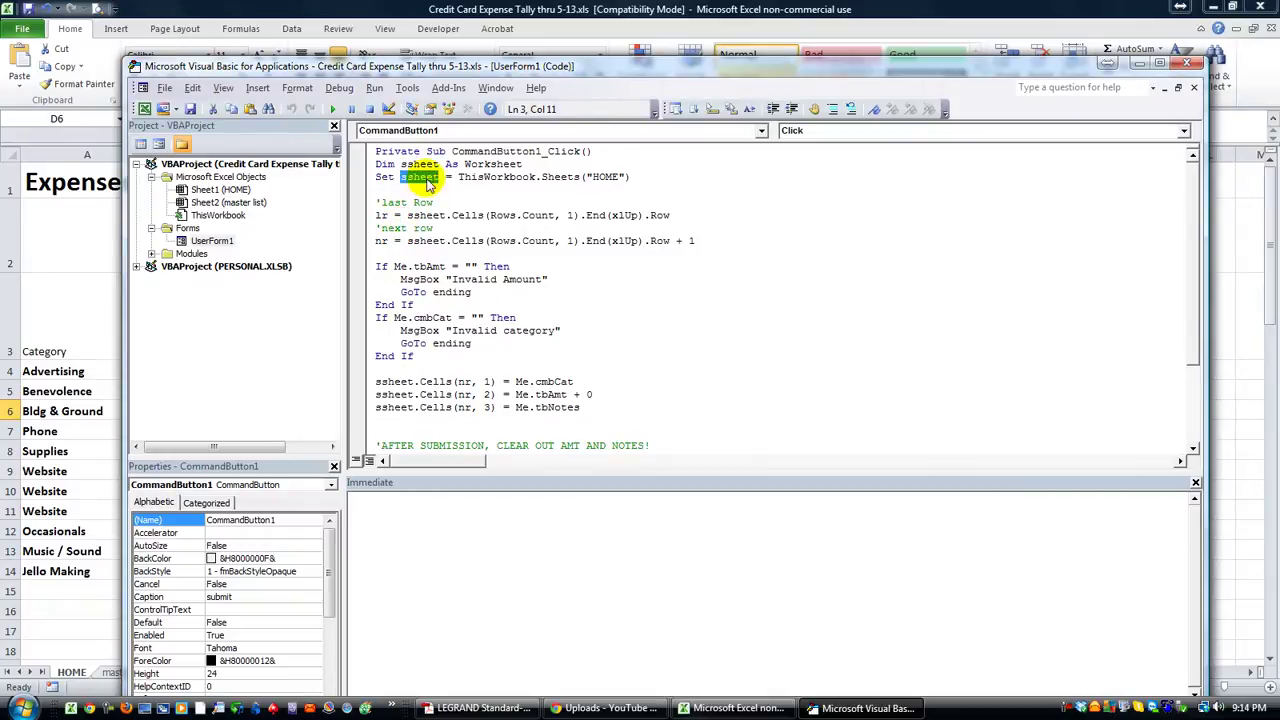
click(467, 179)
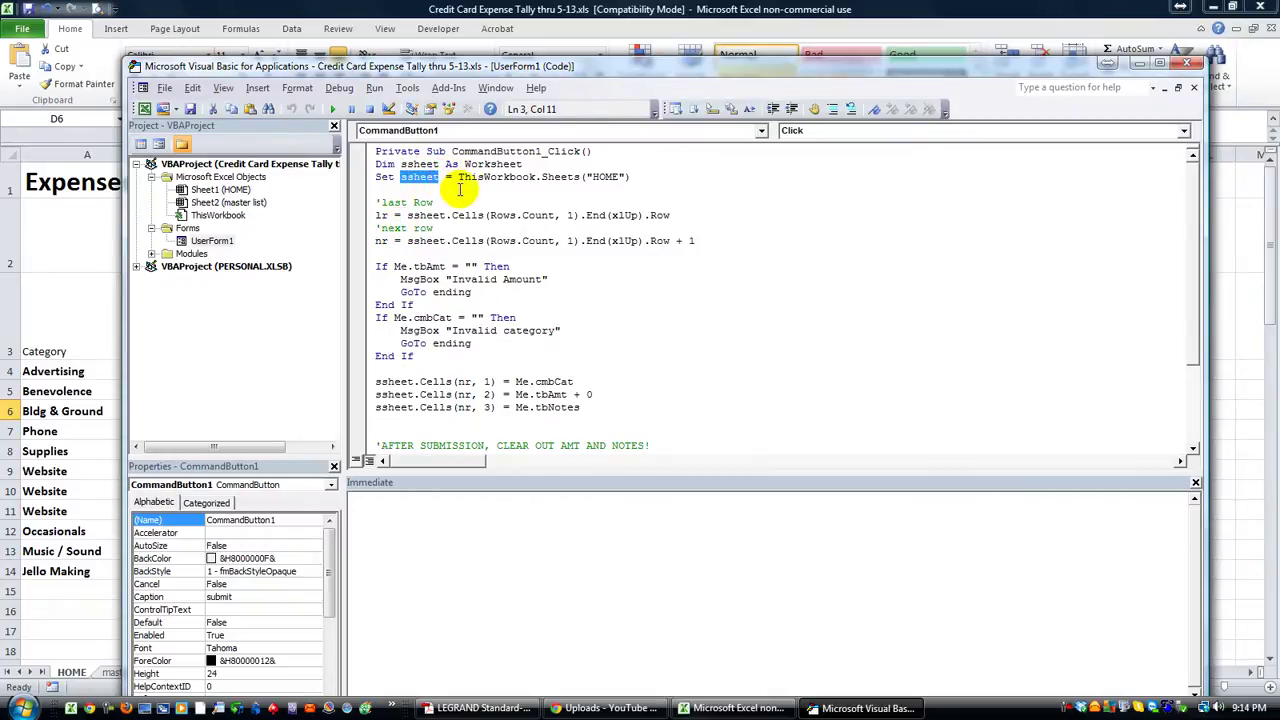
double_click(605, 176)
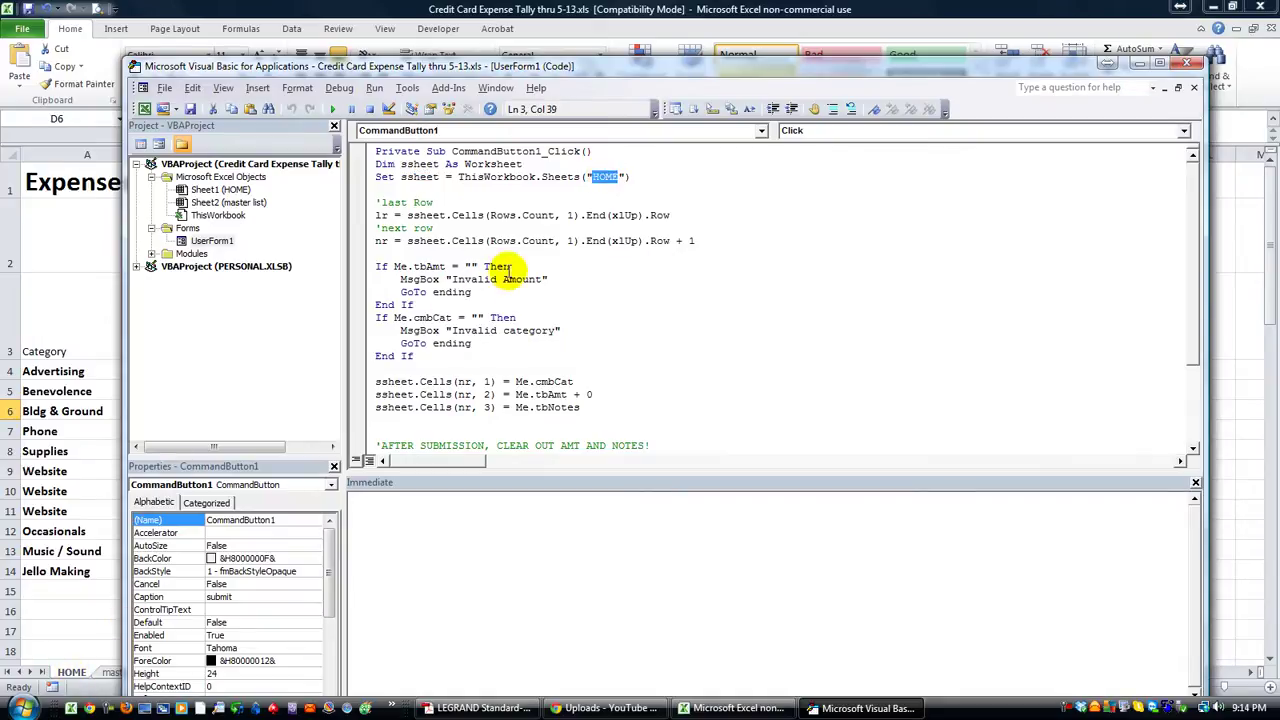
- Examine the last-row calculation and the next-row line that adds 1
drag(400, 215, 378, 215)
shift+click(694, 211)
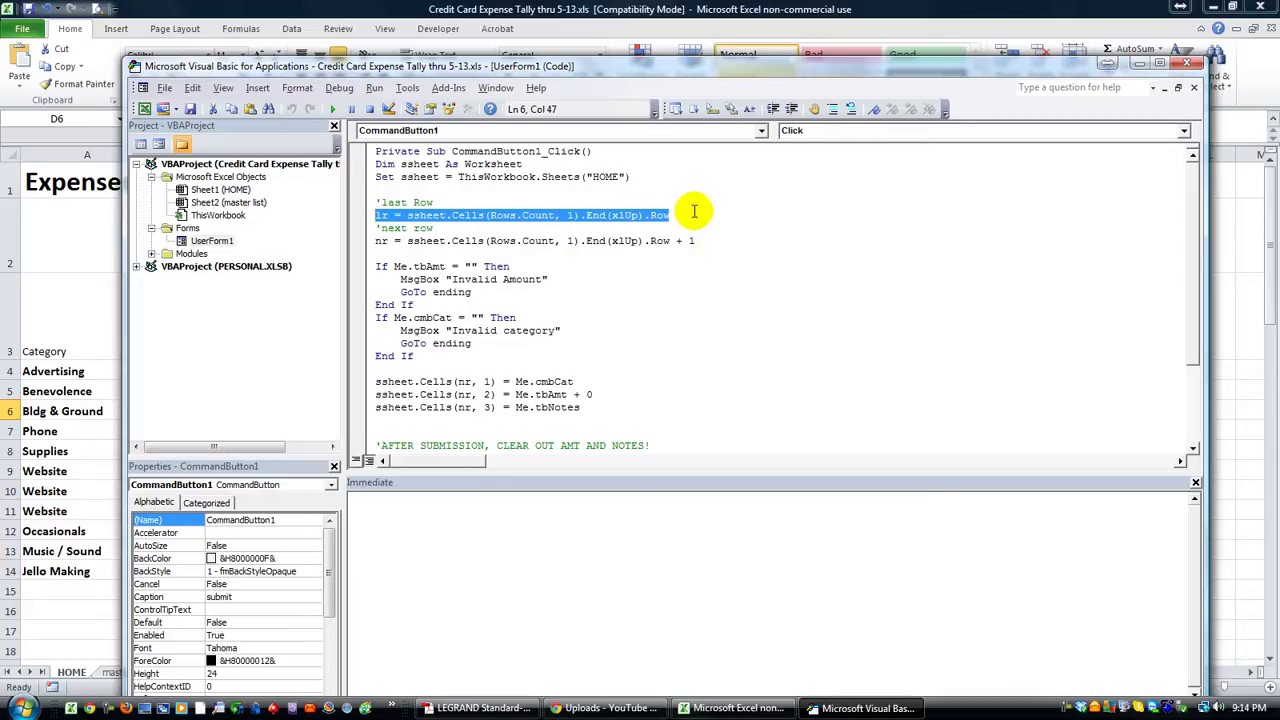
drag(375, 241, 695, 240)
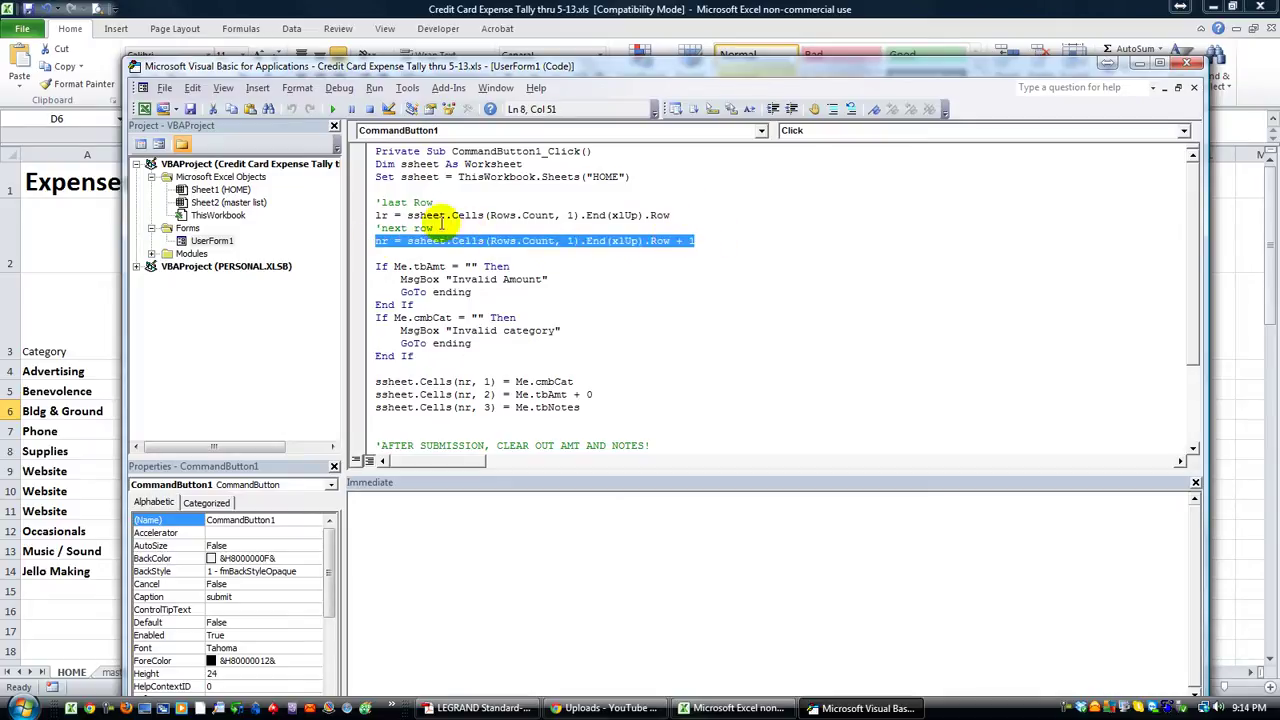
click(677, 241)
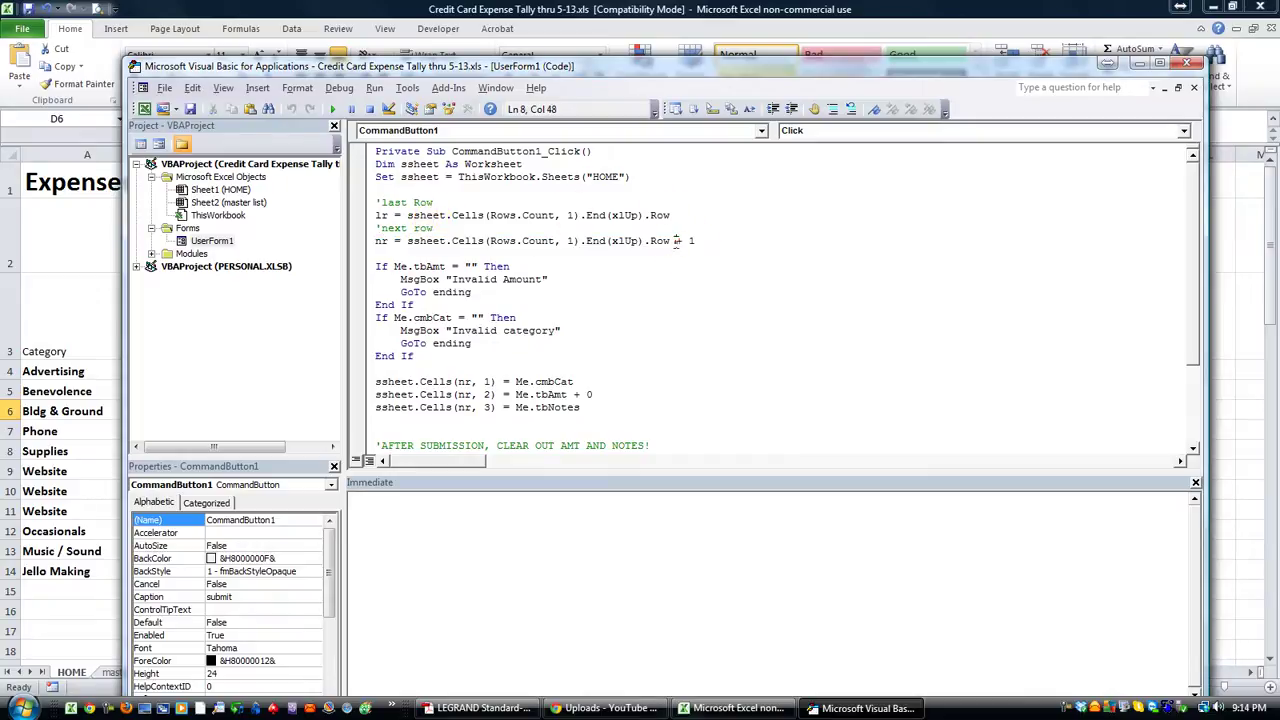
click(373, 241)
drag(373, 241, 705, 236)
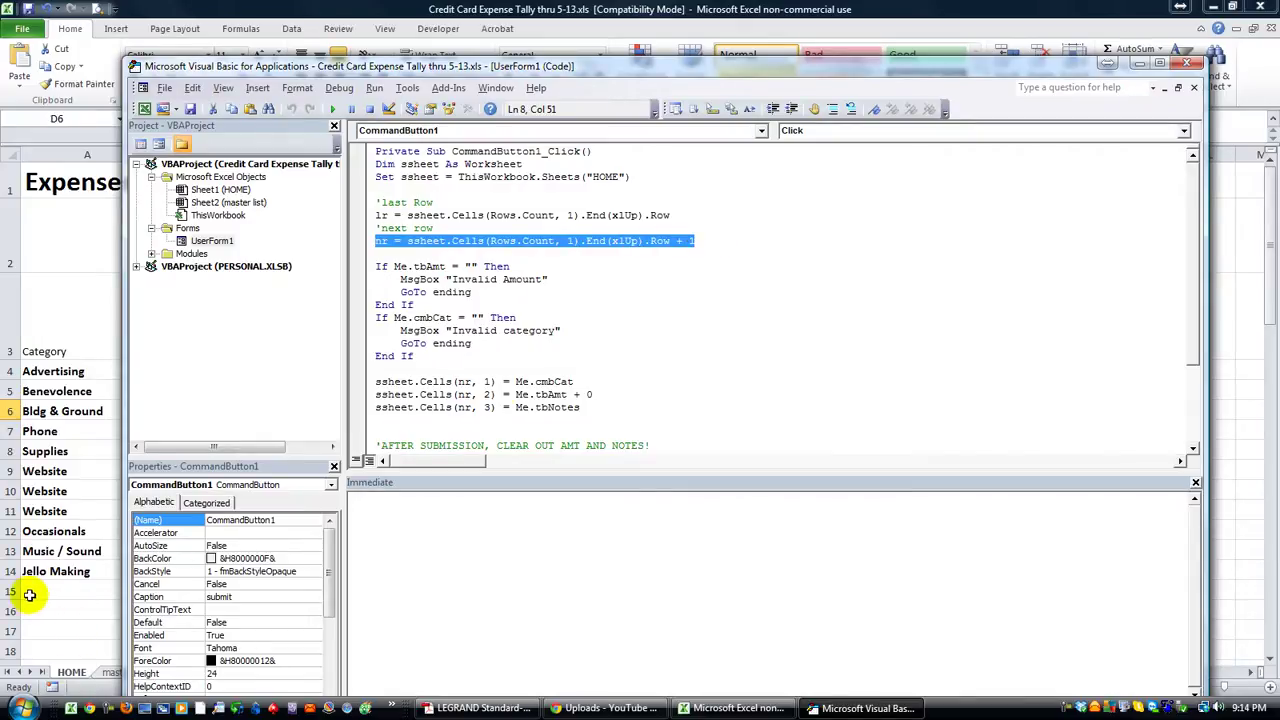
- Review the validation checks for an empty amount and an empty category, plus the ending label
click(517, 306)
scroll(500, 355, down, 1)
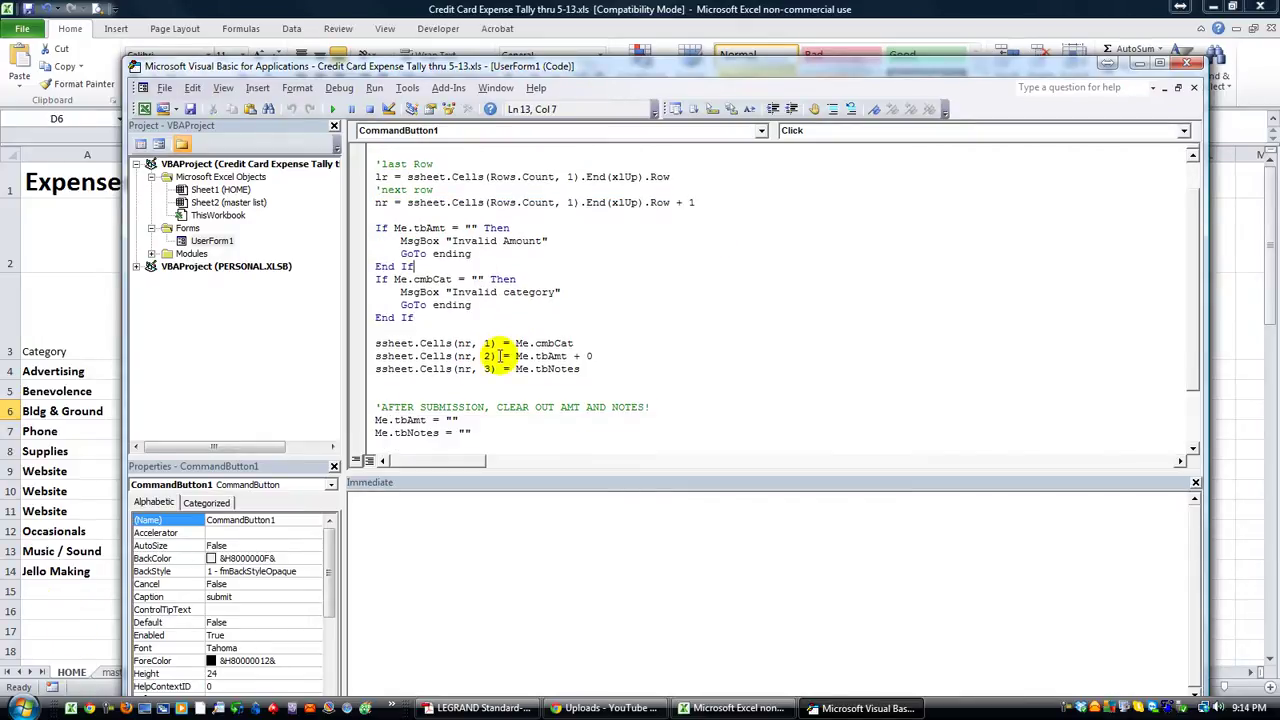
click(466, 343)
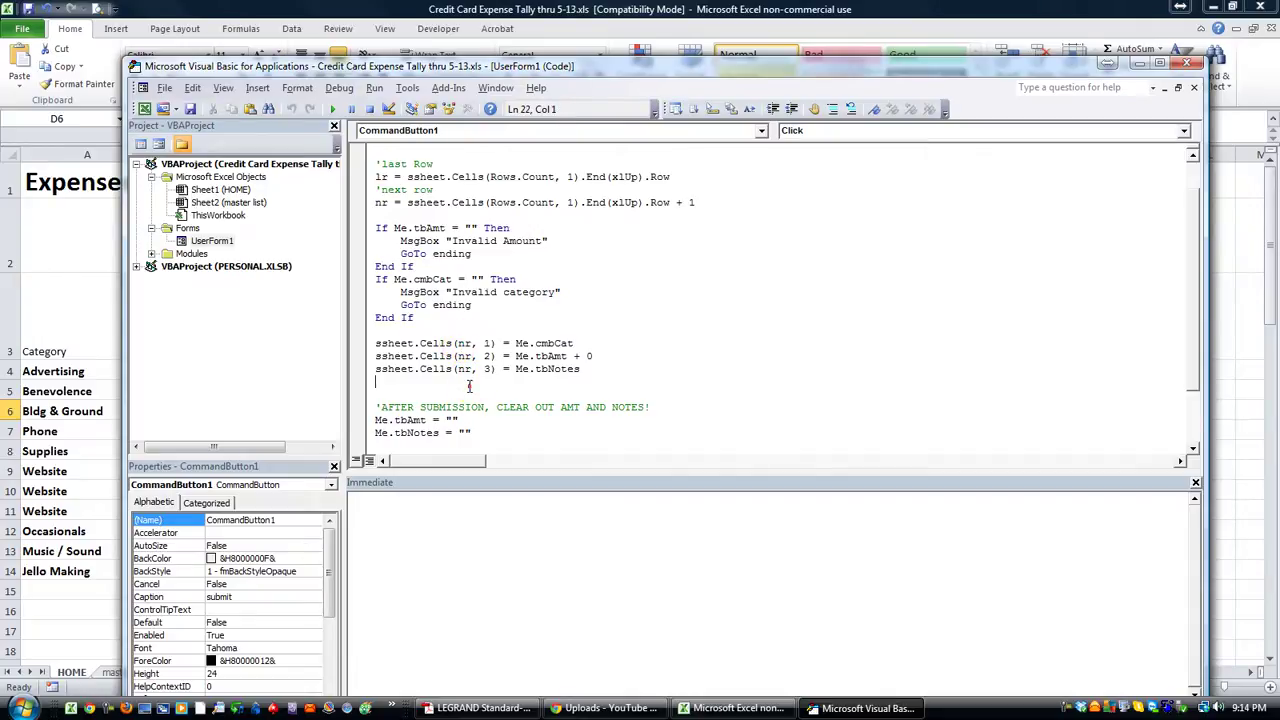
click(468, 384)
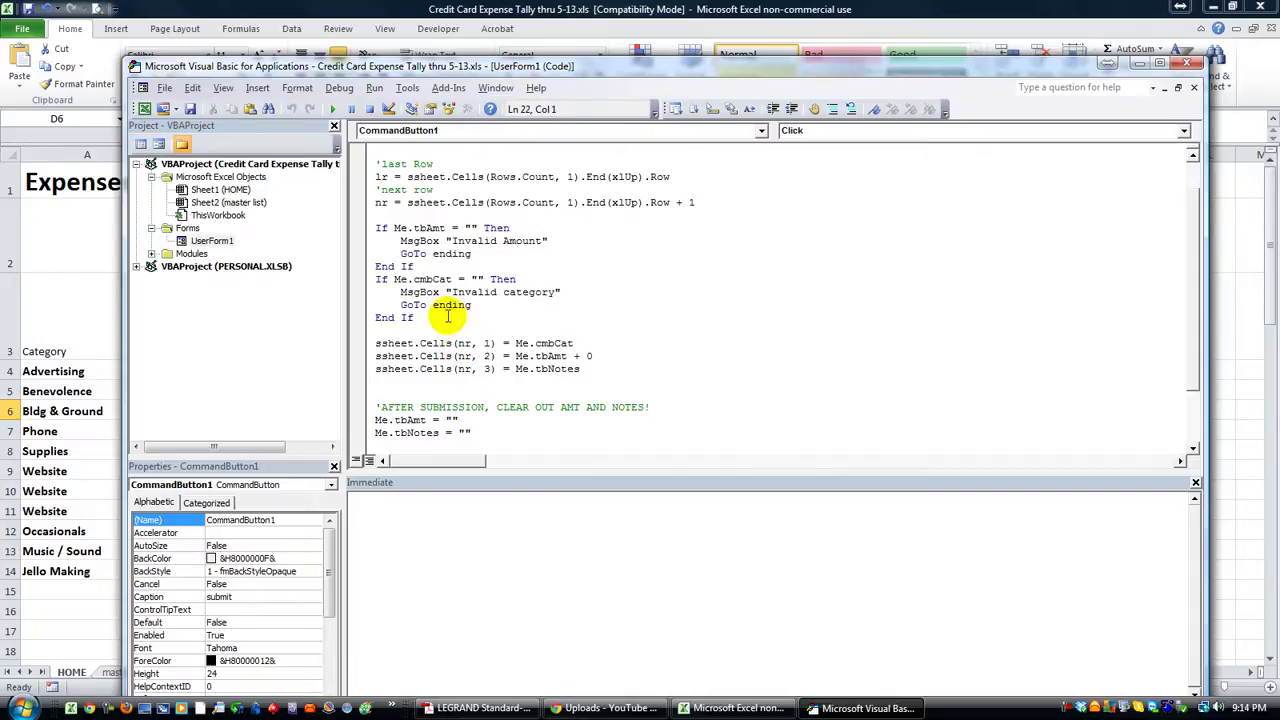
click(420, 228)
click(470, 228)
double_click(475, 228)
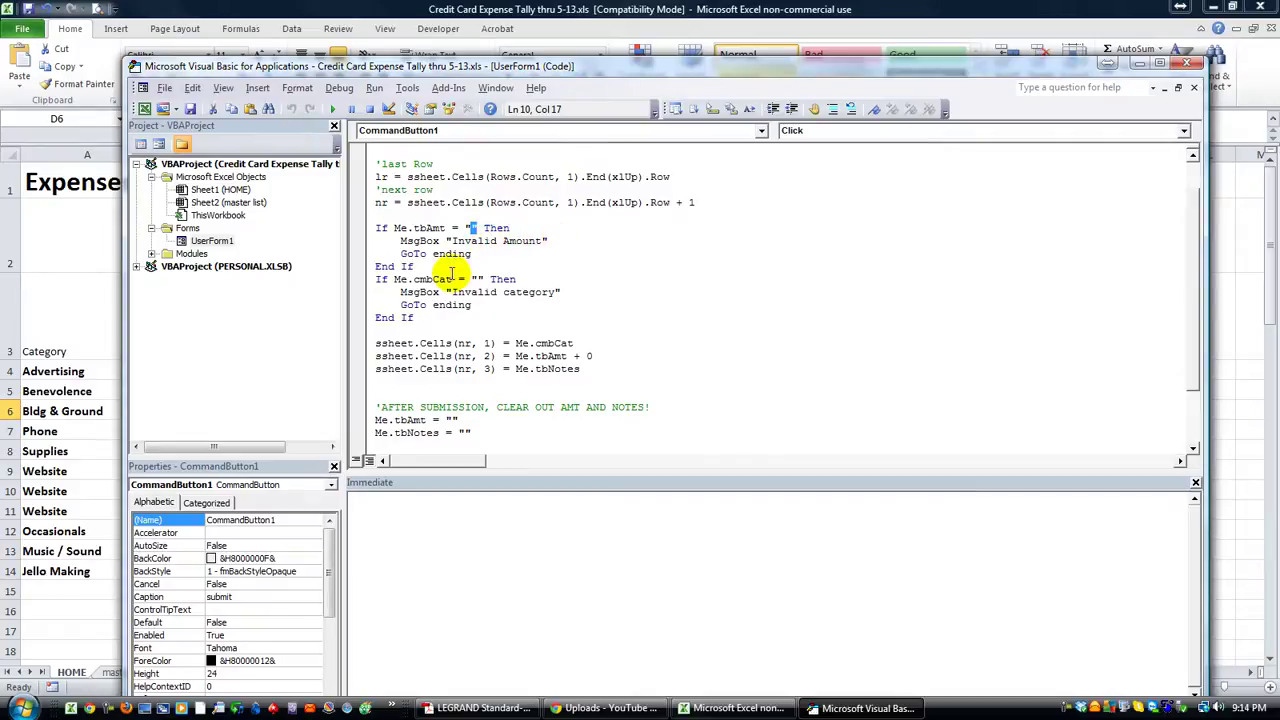
scroll(555, 445, down, 2)
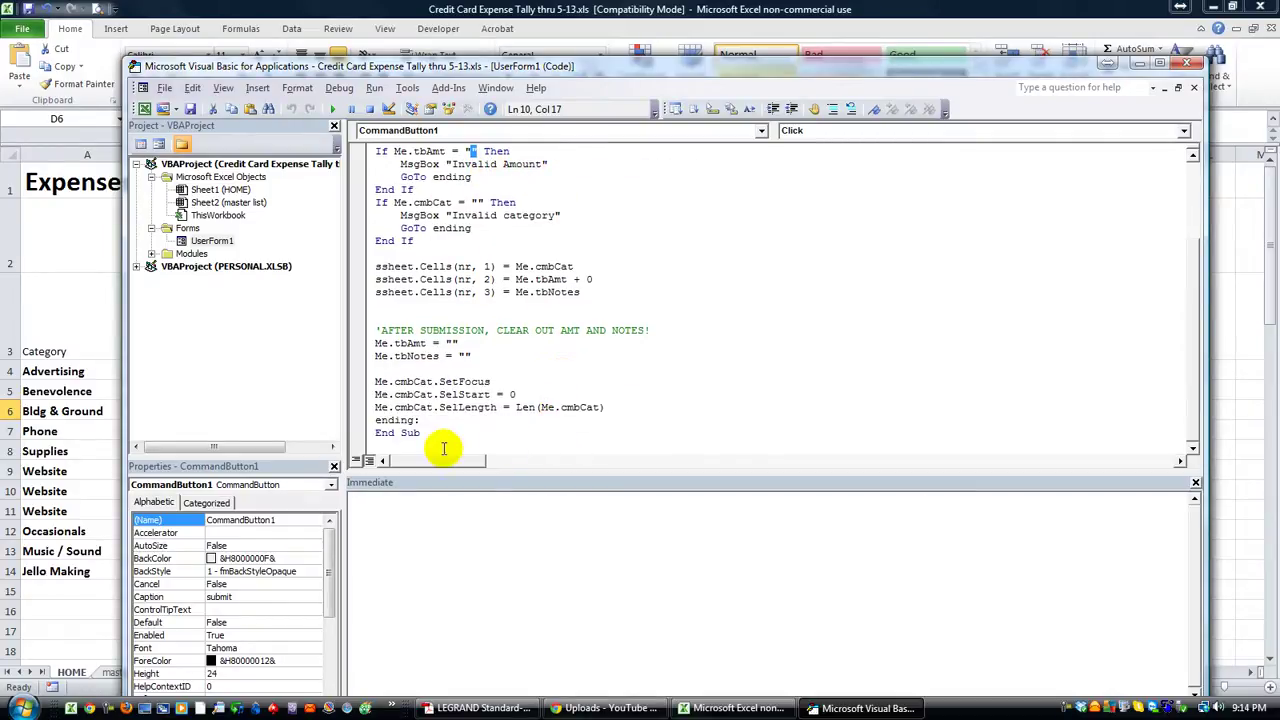
drag(387, 420, 420, 420)
click(476, 421)
click(458, 202)
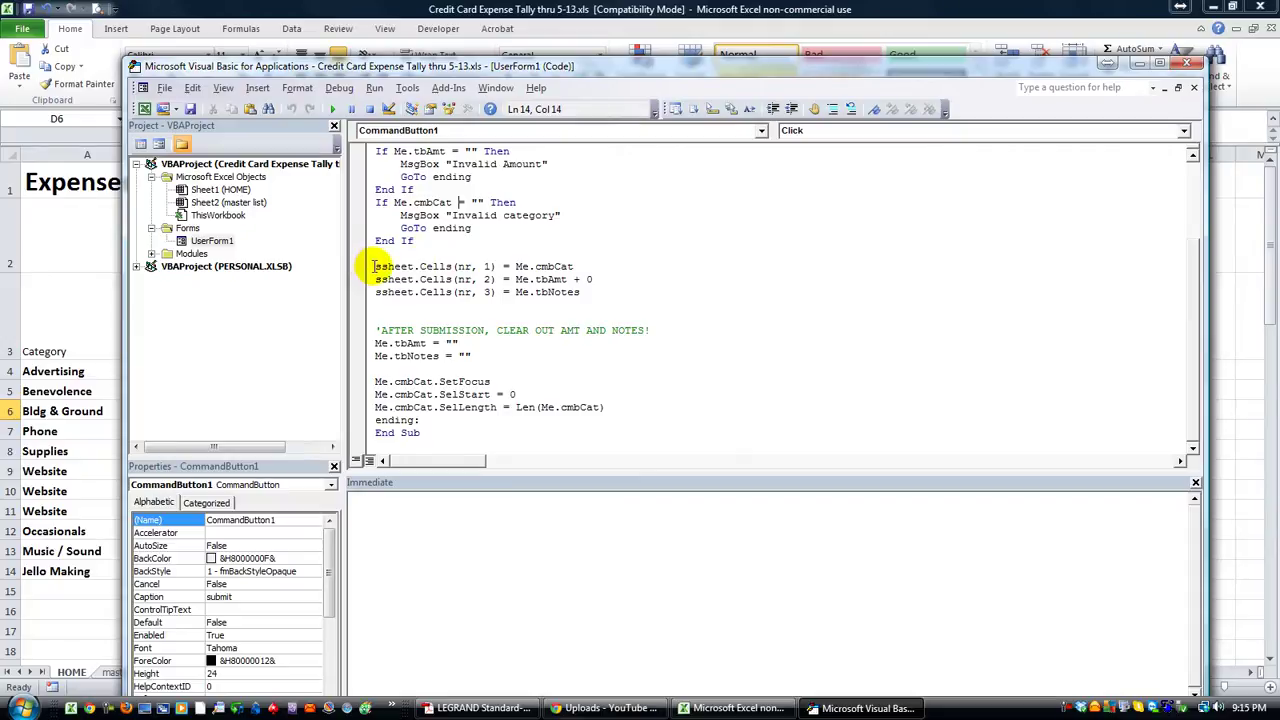
- Examine the write lines putting Me.cmbCat and Me.tbAmt + 0 into row nr
drag(373, 266, 452, 266)
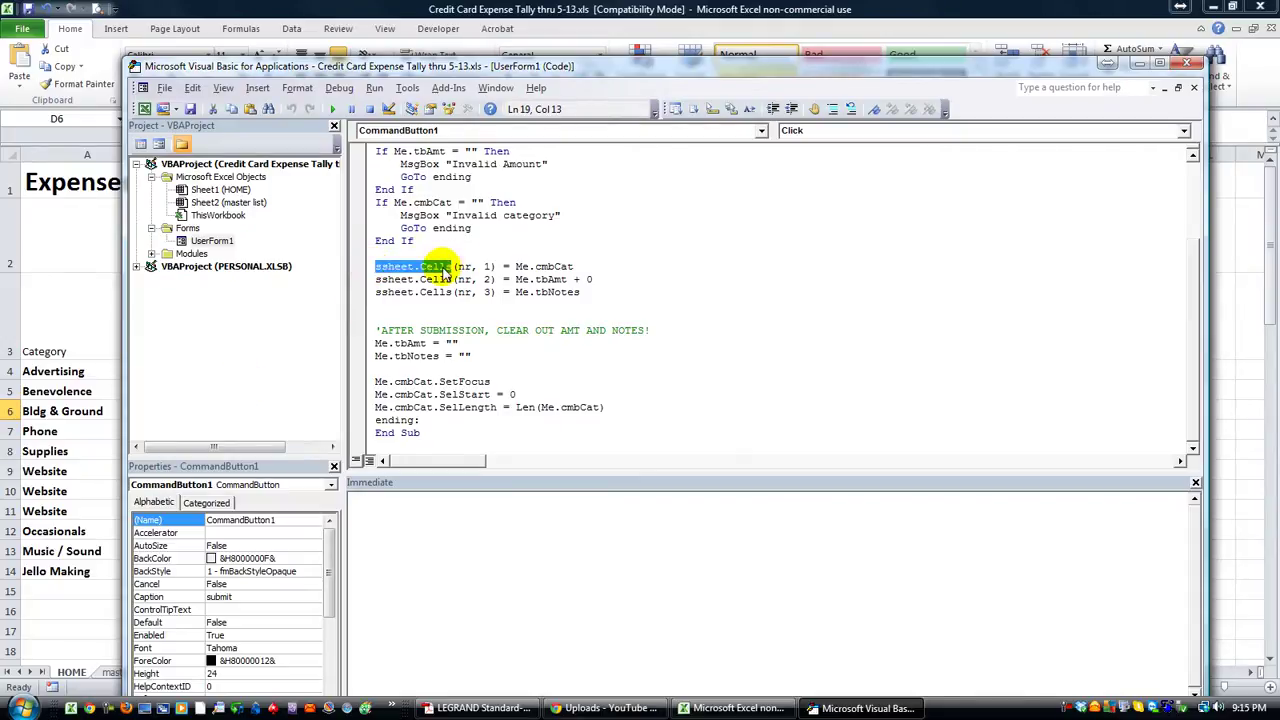
double_click(463, 266)
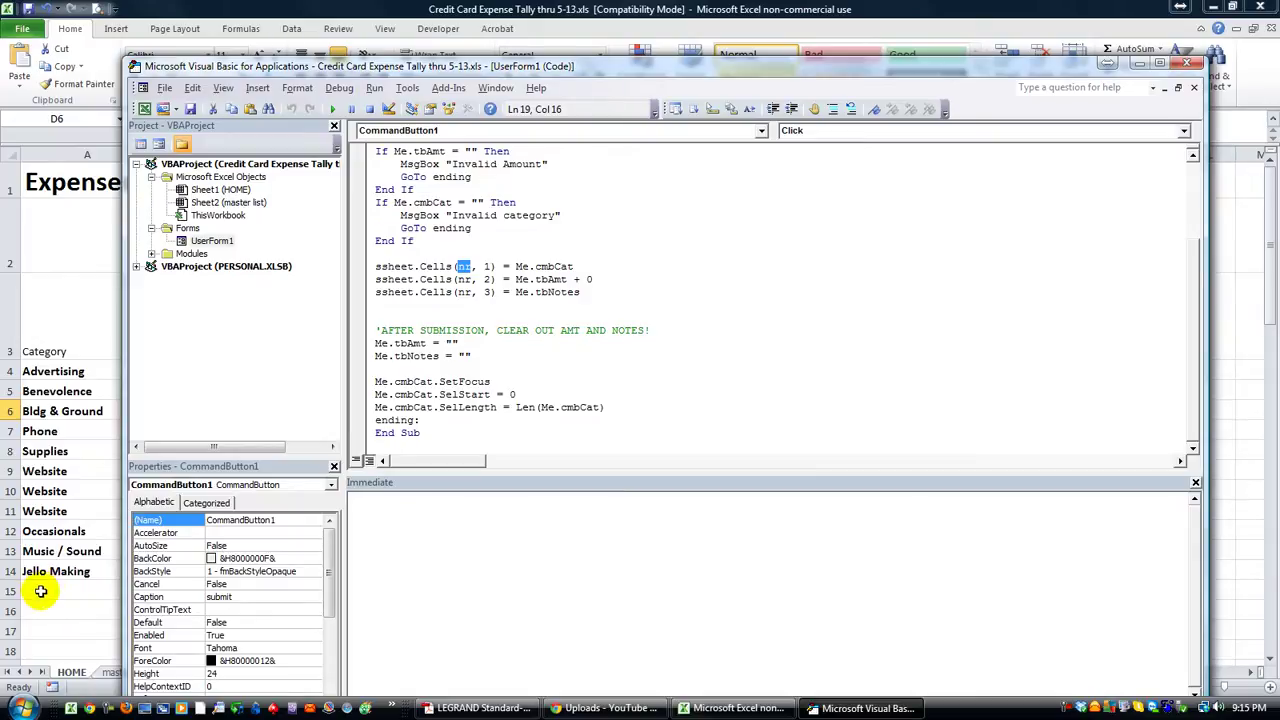
drag(515, 266, 595, 262)
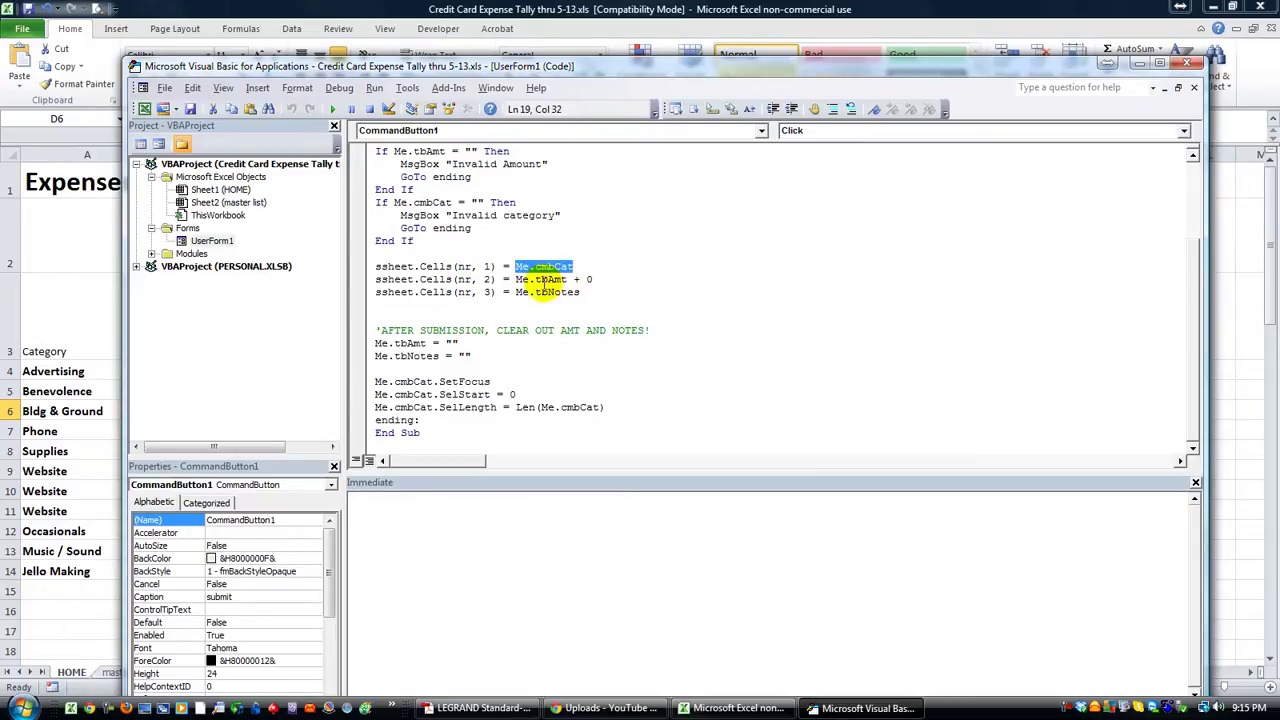
double_click(549, 279)
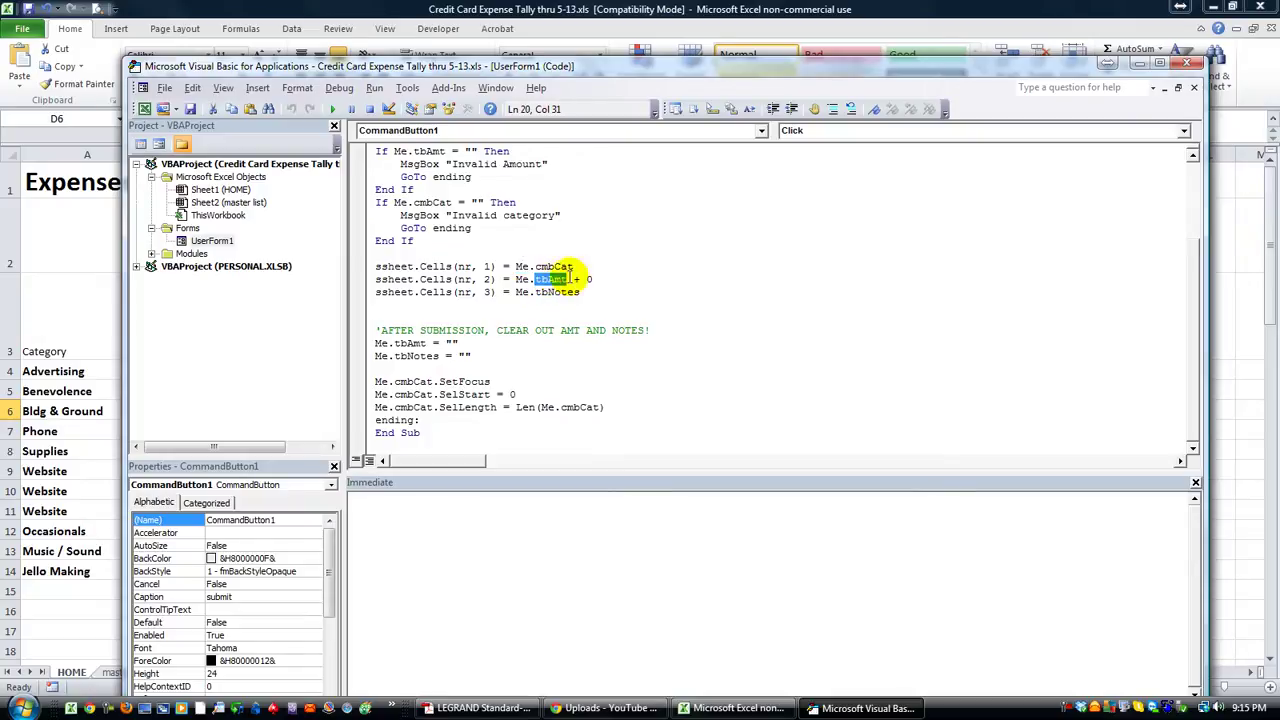
drag(573, 279, 596, 279)
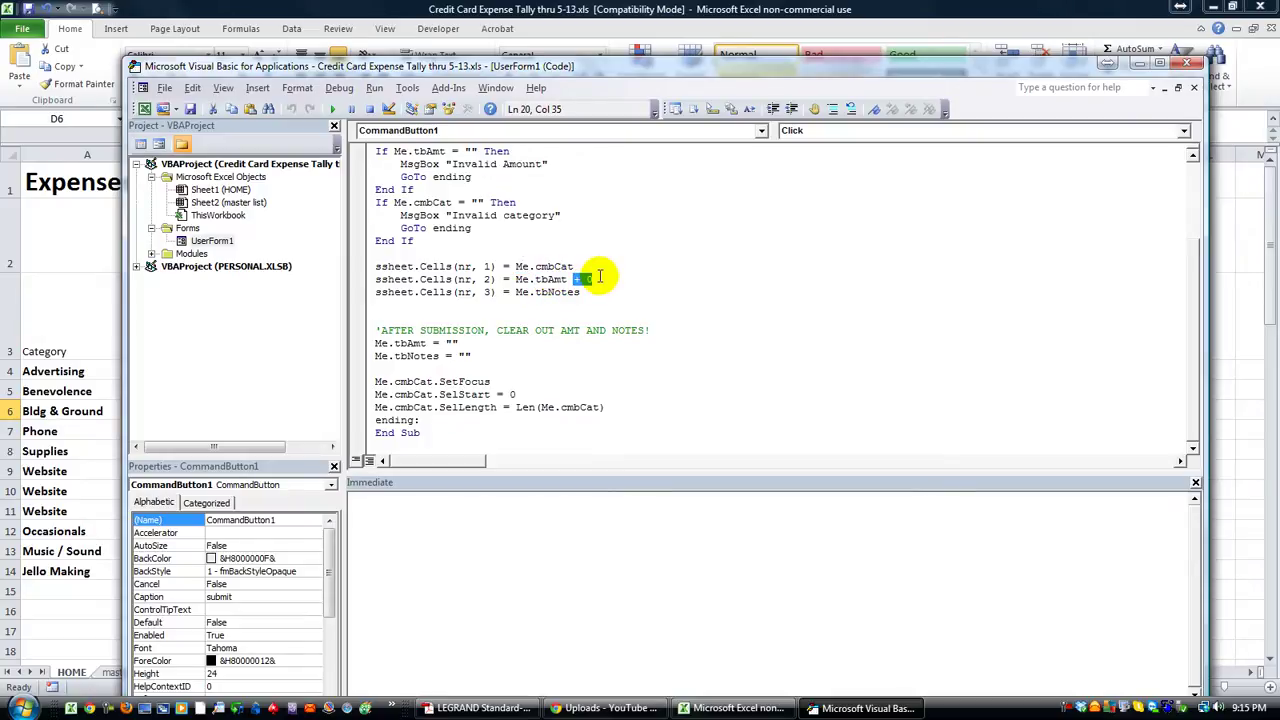
mouse_move(567, 279)
mouse_down()
mouse_move(513, 281)
mouse_move(605, 275)
mouse_up()
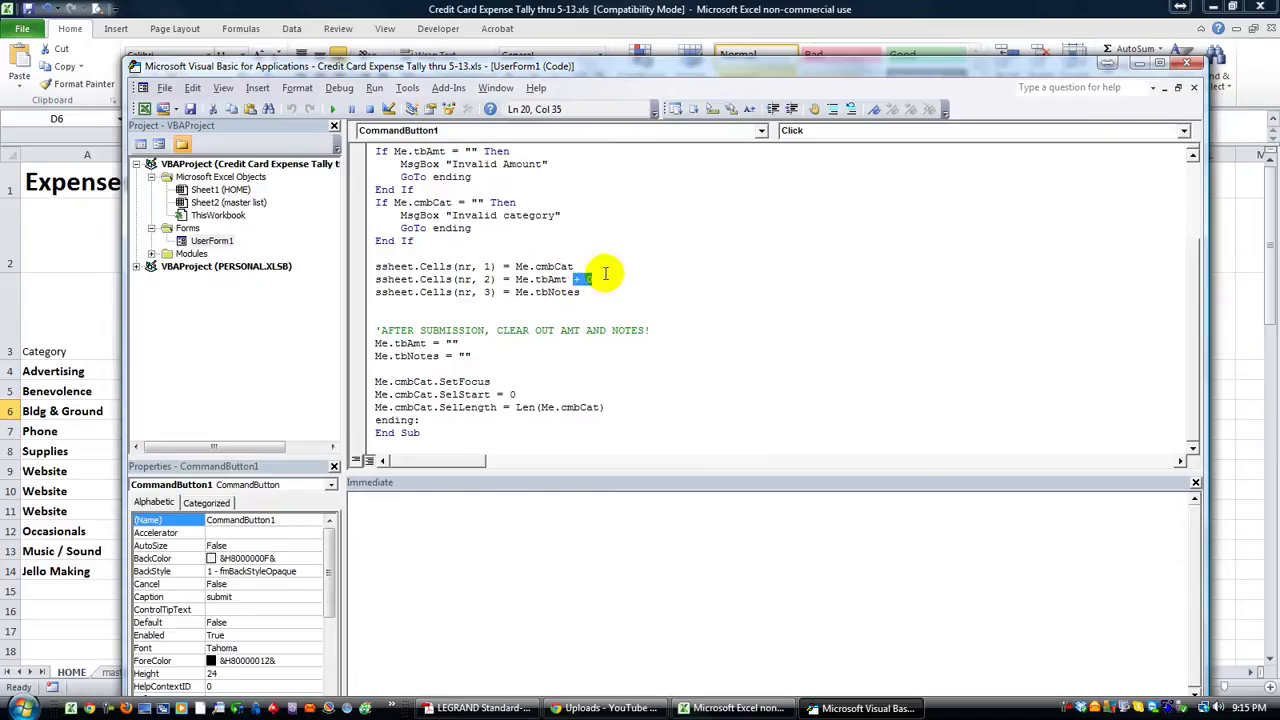
- Convert B14's Jello Making amount, 189.73 stored as text, to a number with Convert to Number
click(95, 494)
click(229, 576)
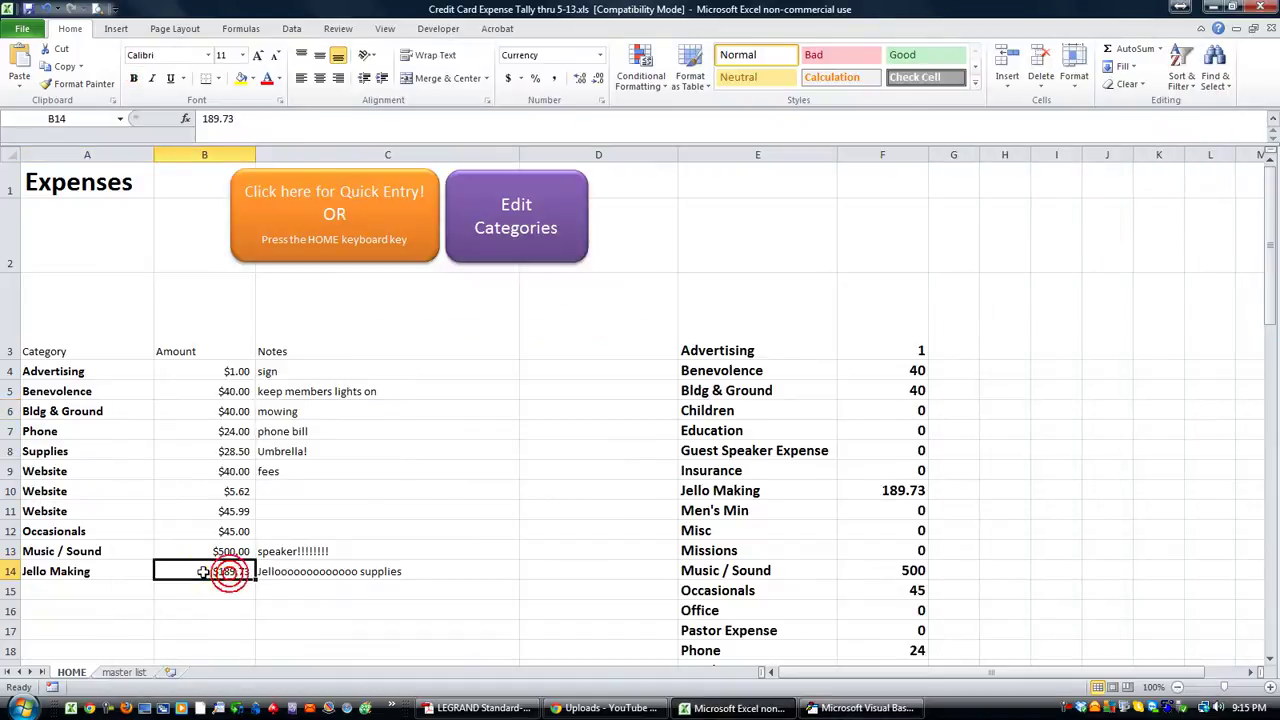
double_click(200, 571)
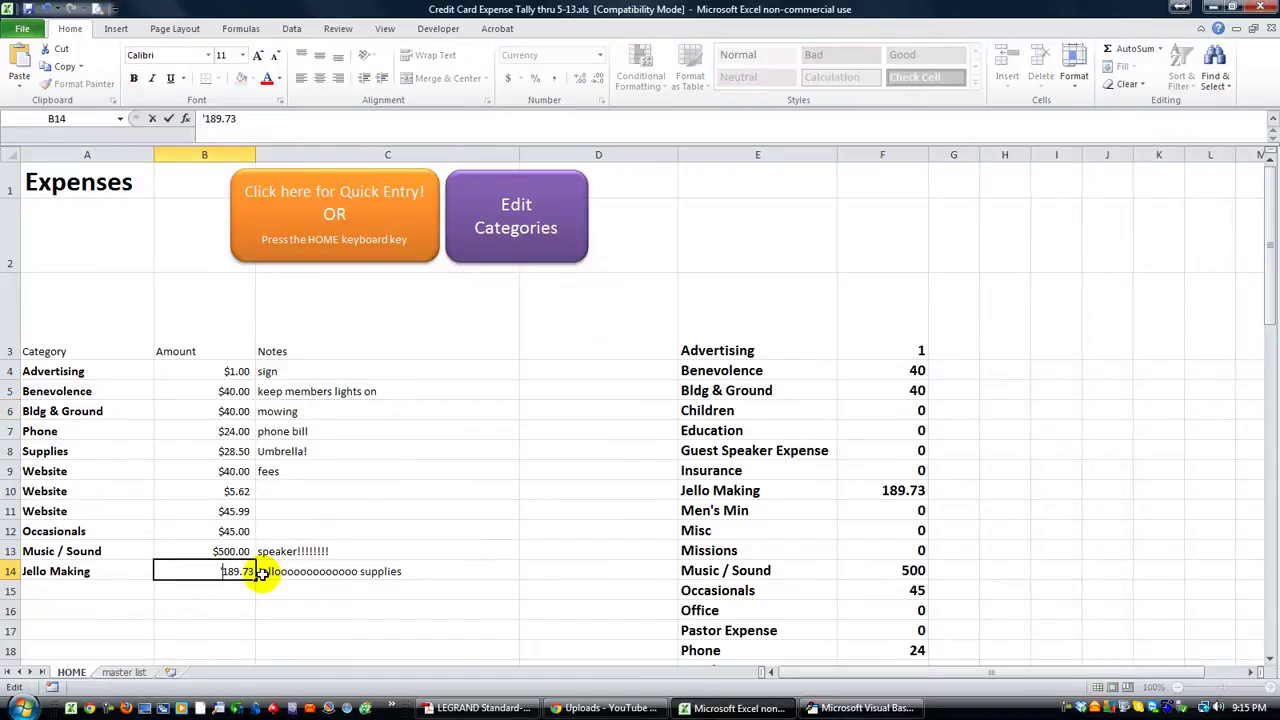
key(Return)
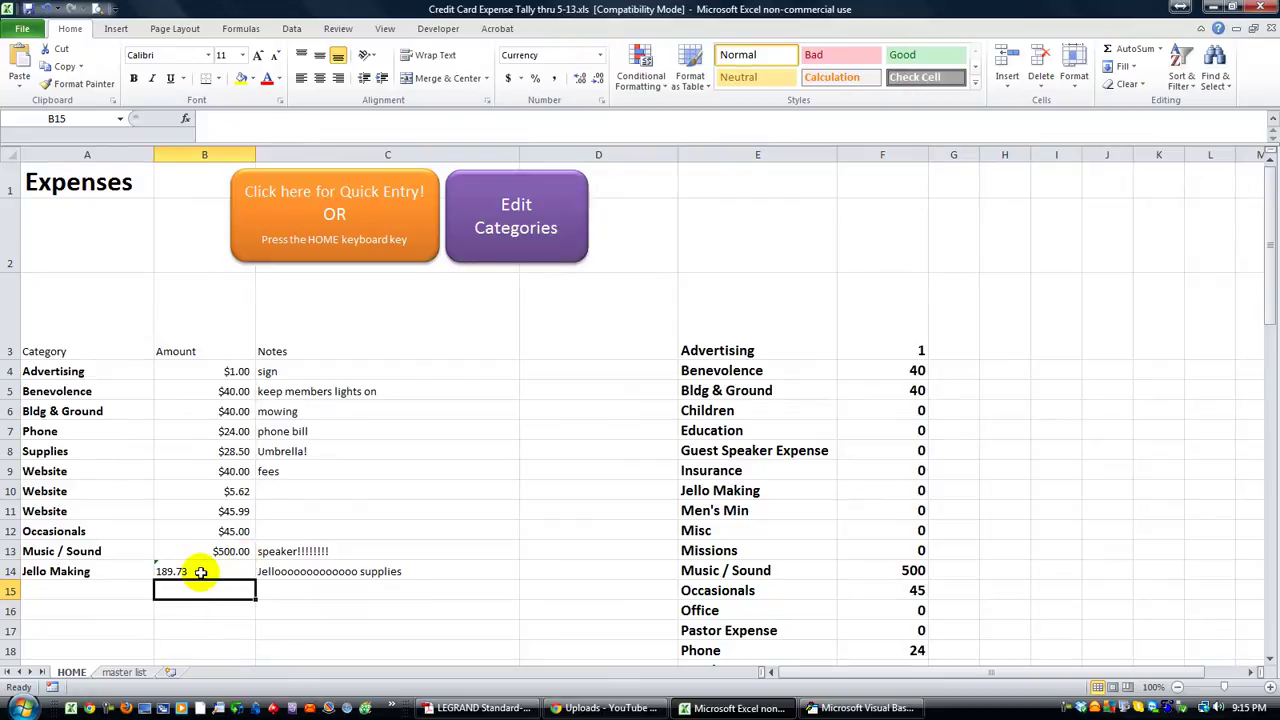
click(199, 572)
click(180, 591)
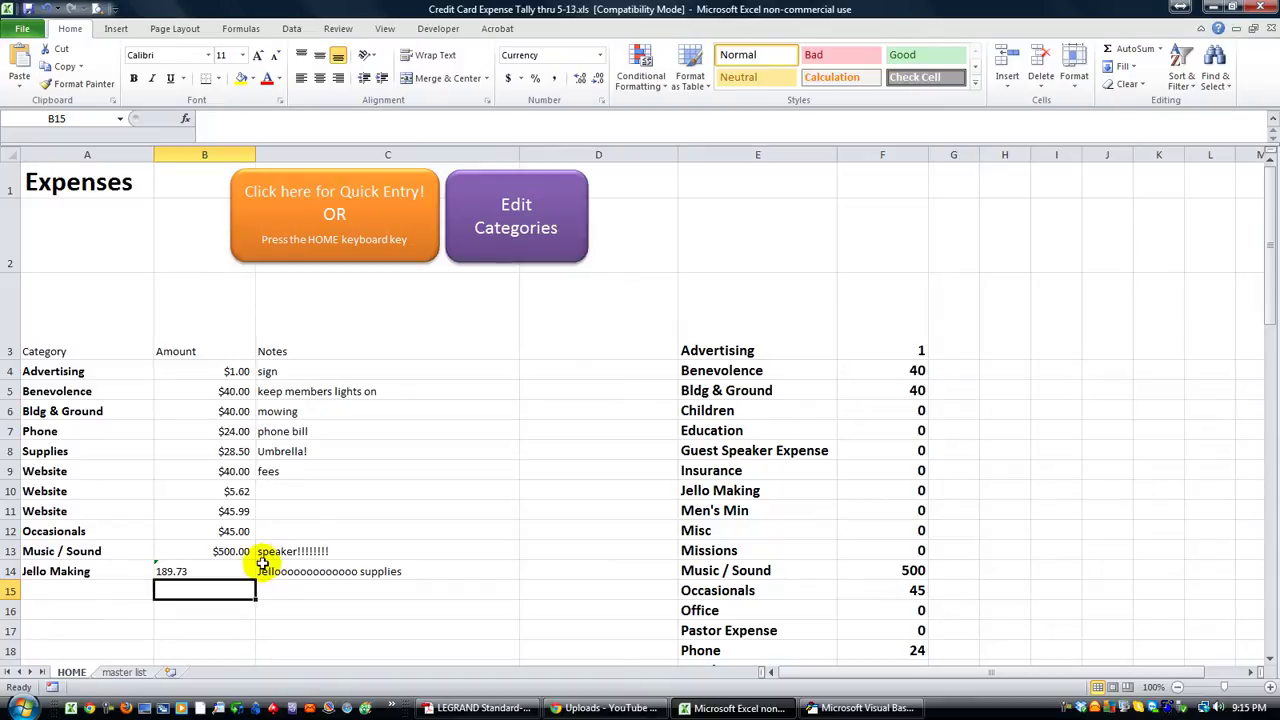
click(172, 571)
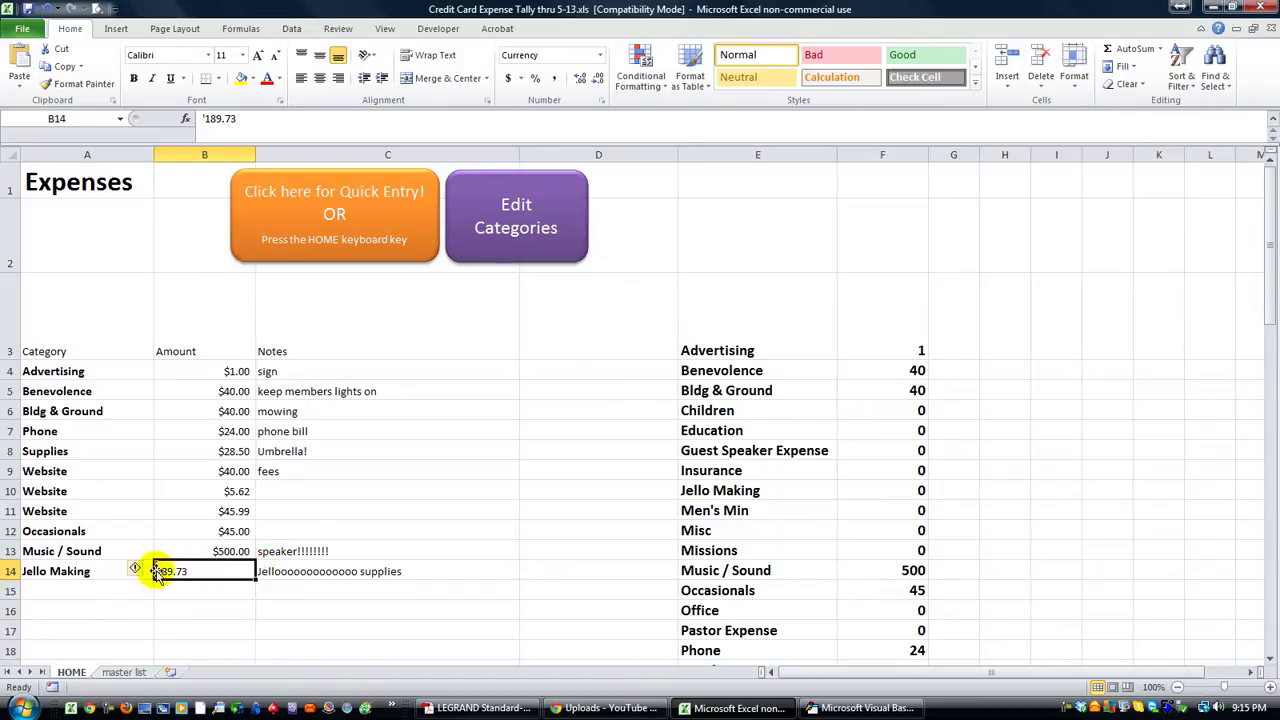
click(135, 572)
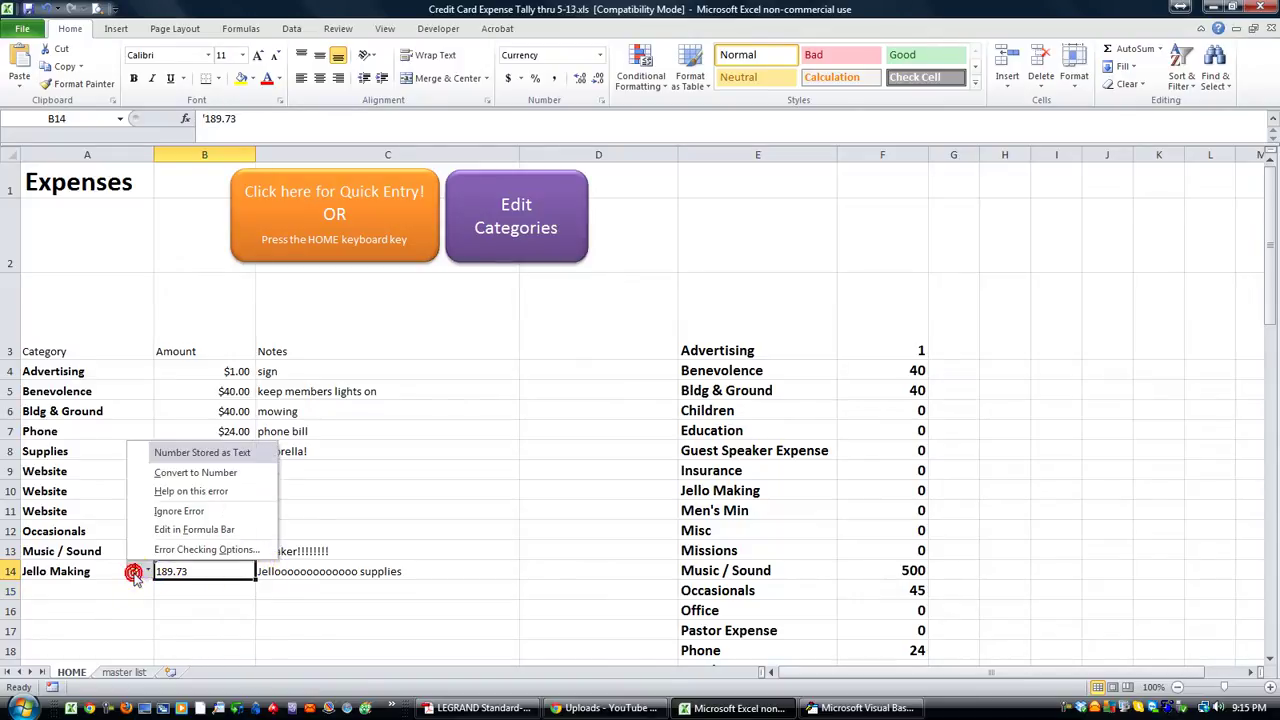
click(200, 472)
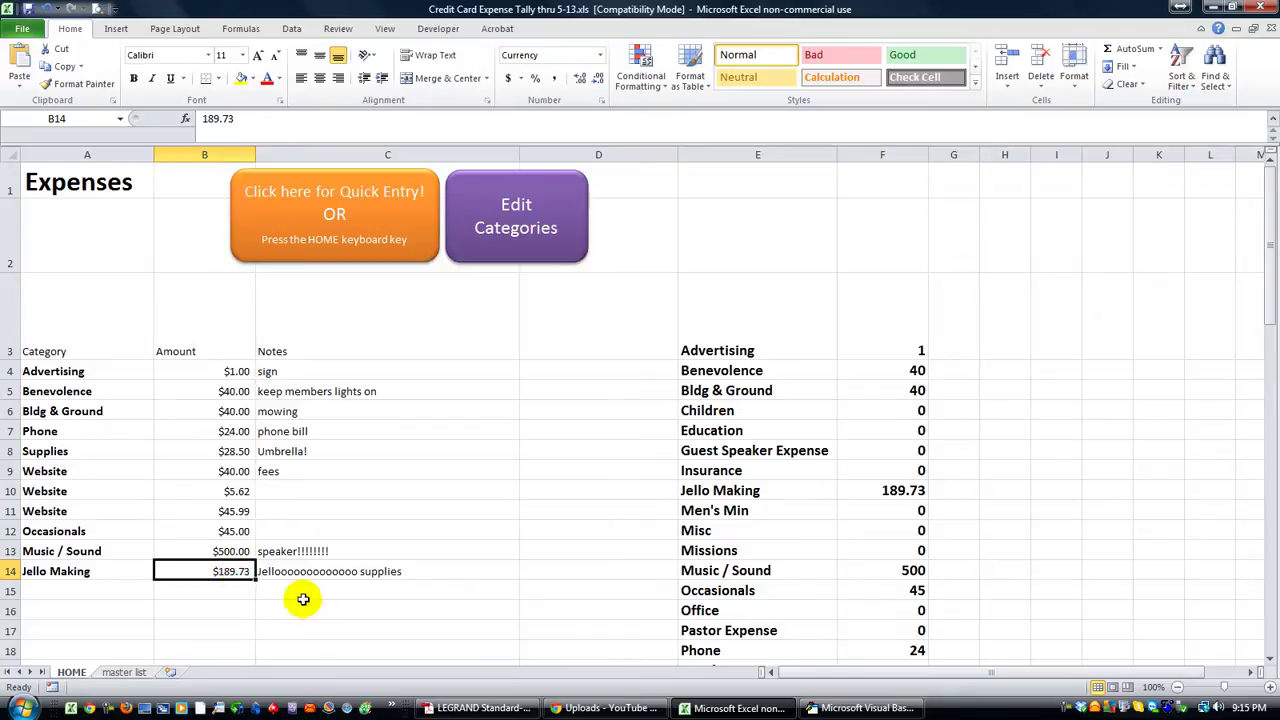
- Review the amount line, which writes Me.tbAmt + 0 into column 2 of row nr
click(828, 714)
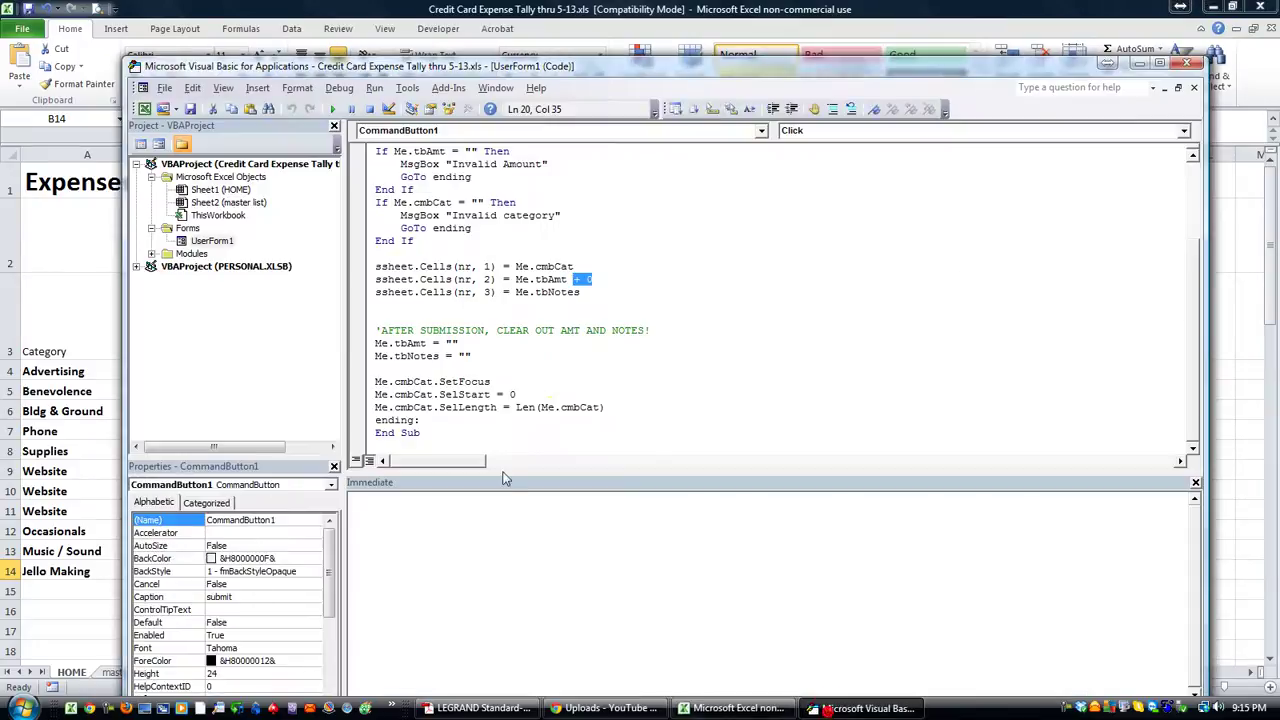
click(623, 286)
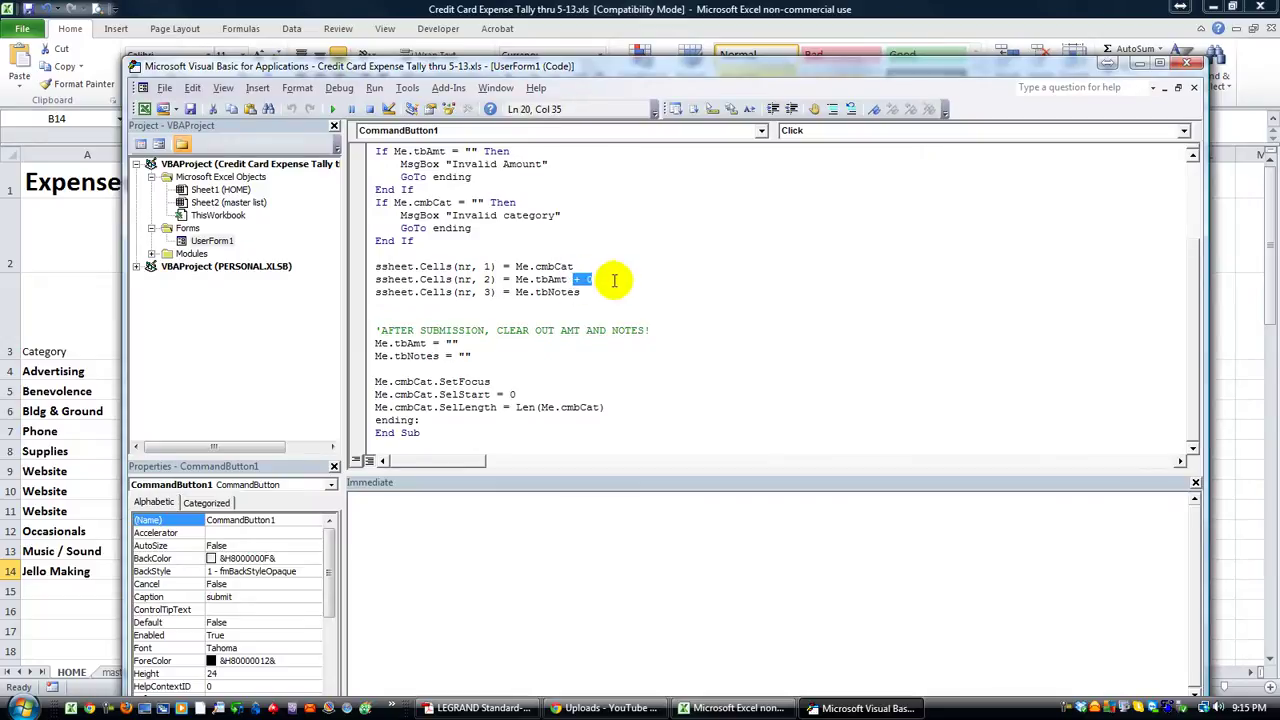
key(Left)
drag(575, 279, 606, 280)
click(606, 280)
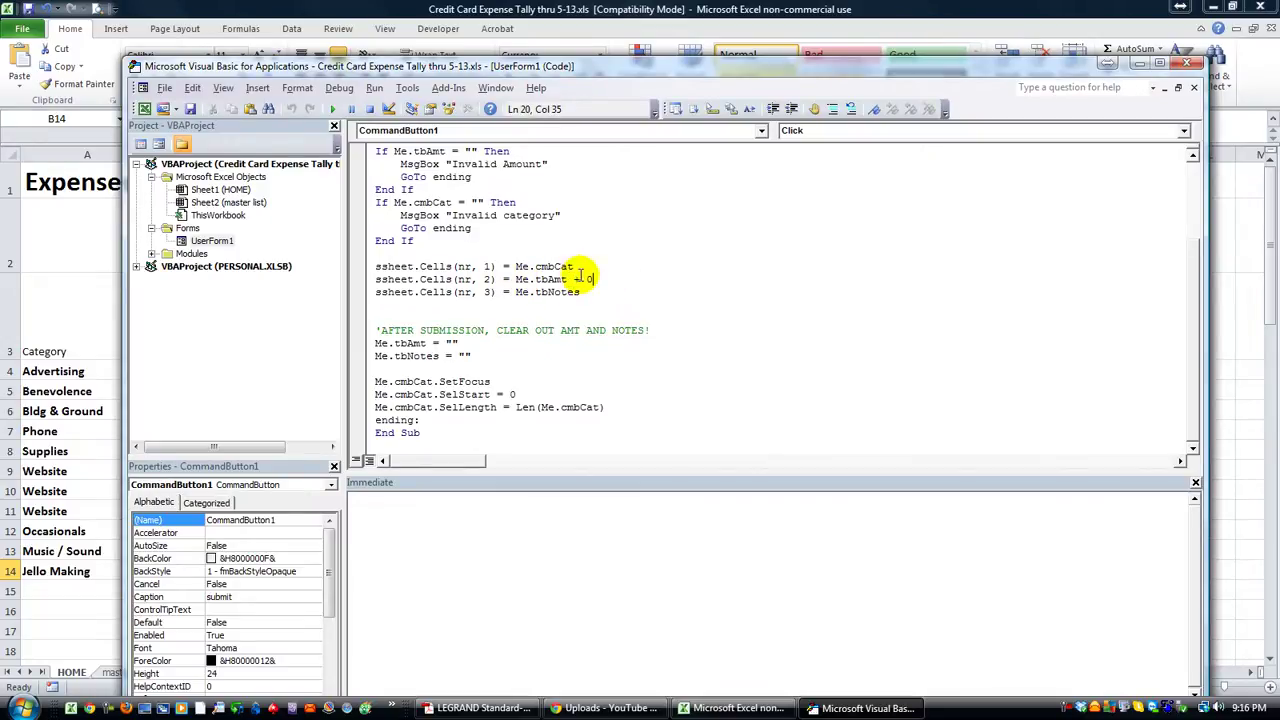
drag(376, 279, 490, 279)
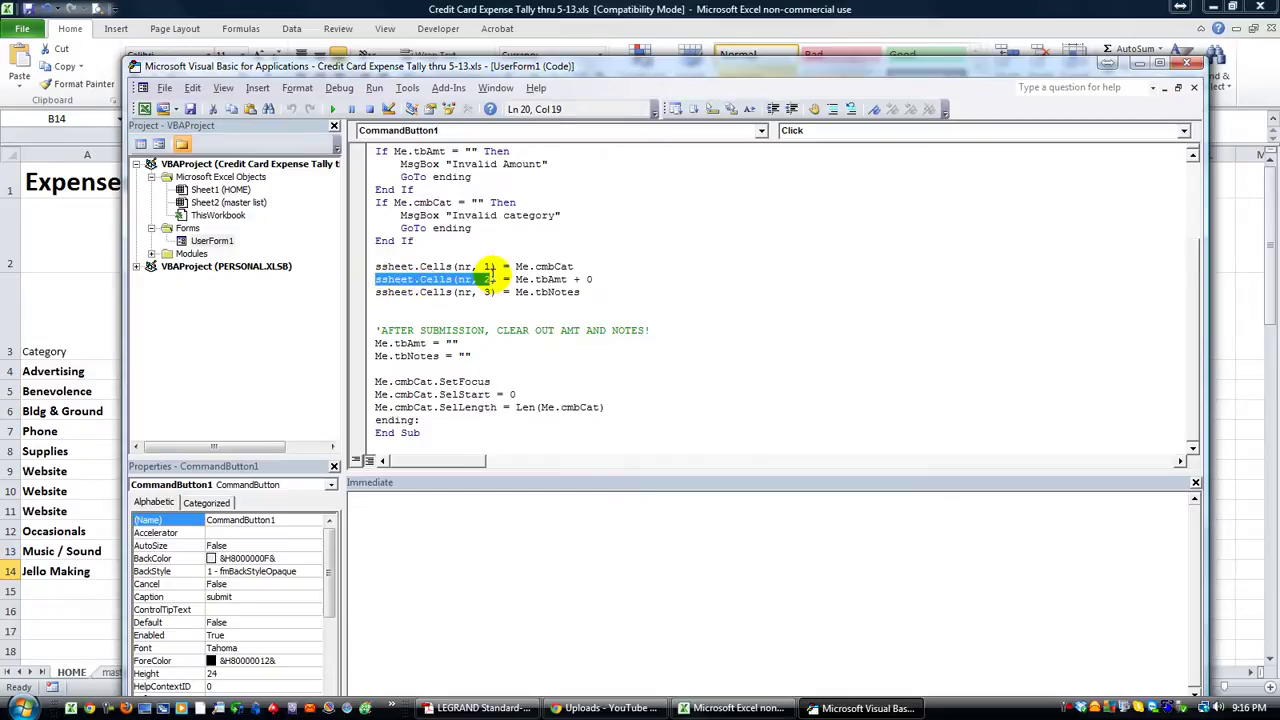
click(483, 279)
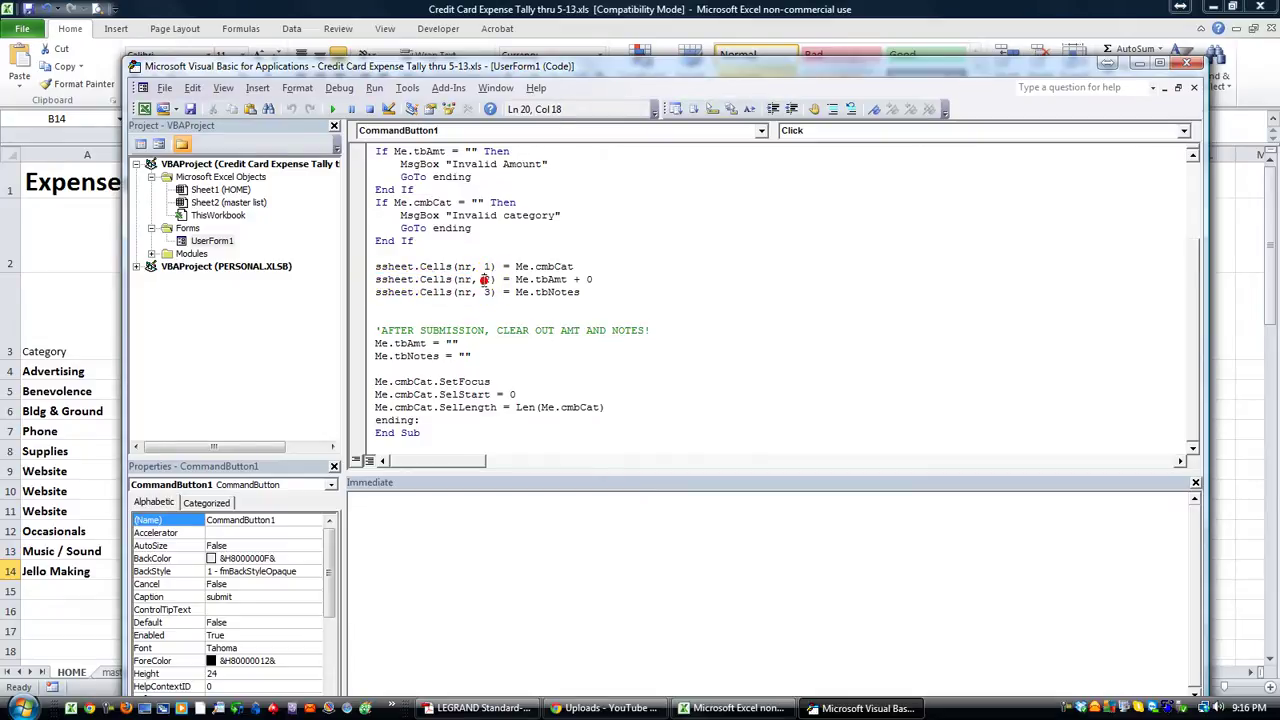
click(505, 320)
- Walk through the Notes write and reset lines and the SetFocus lines that refocus the category box
double_click(462, 292)
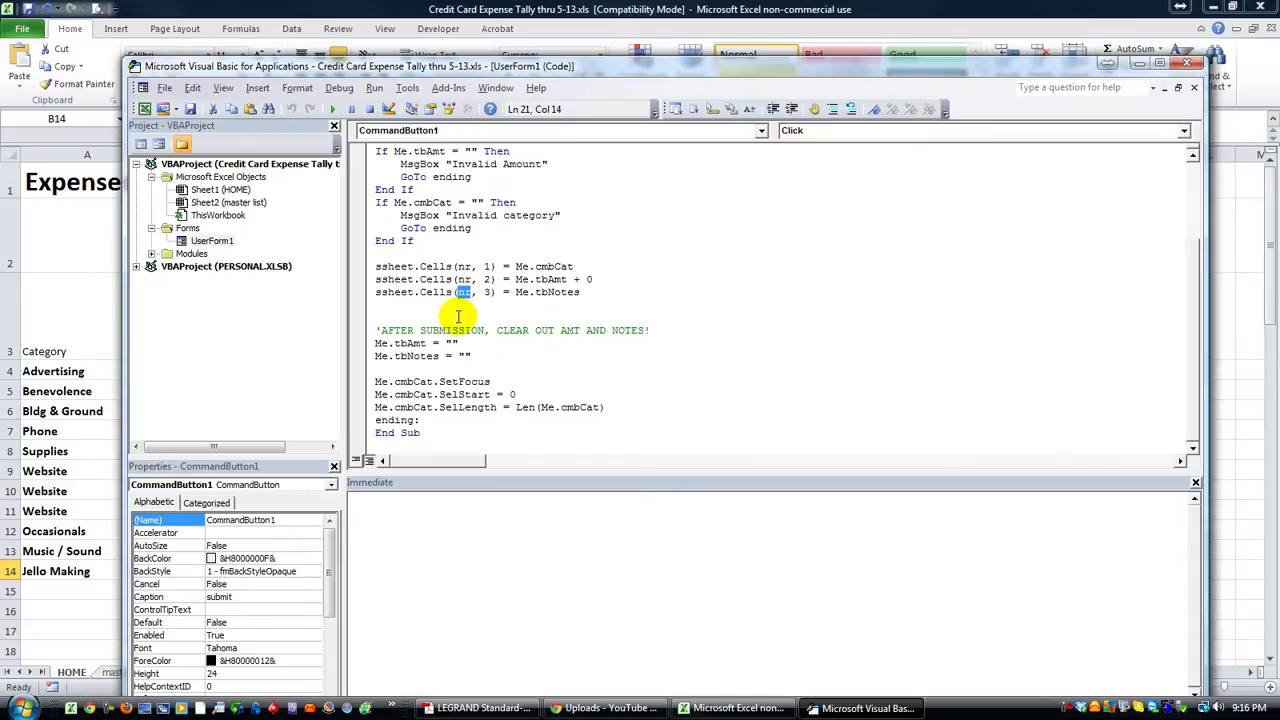
click(521, 292)
drag(521, 292, 586, 292)
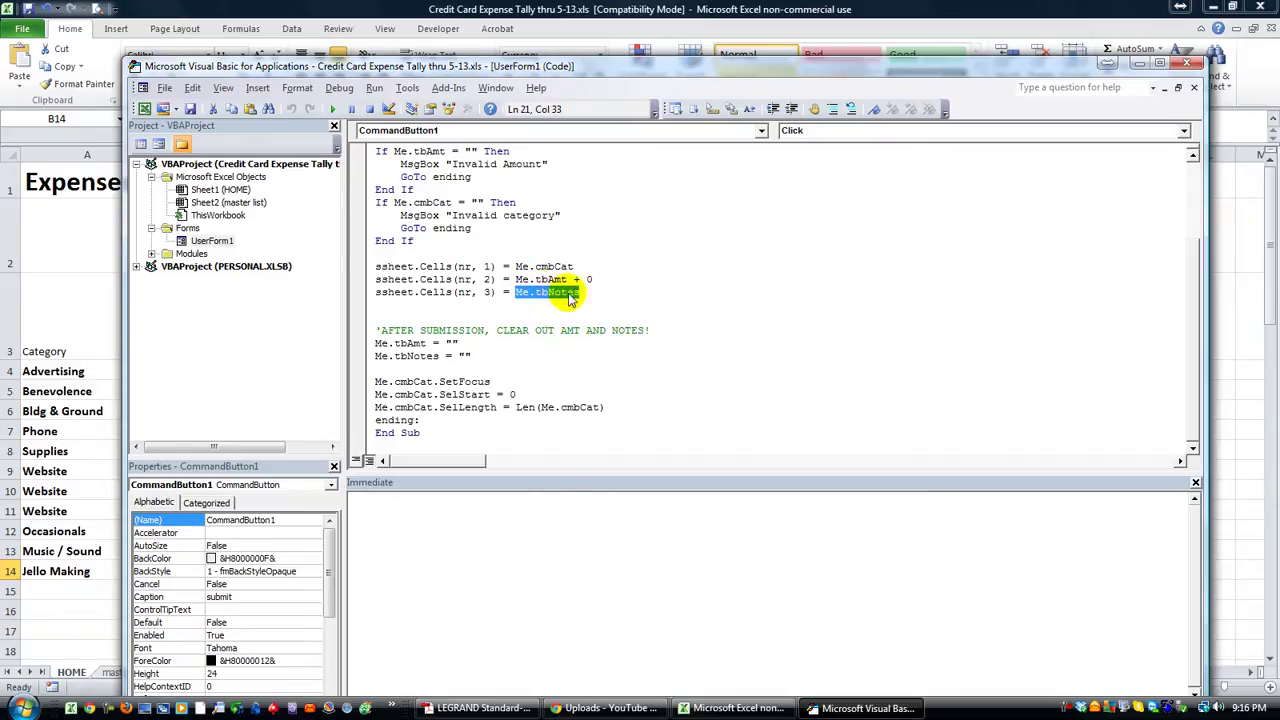
click(594, 292)
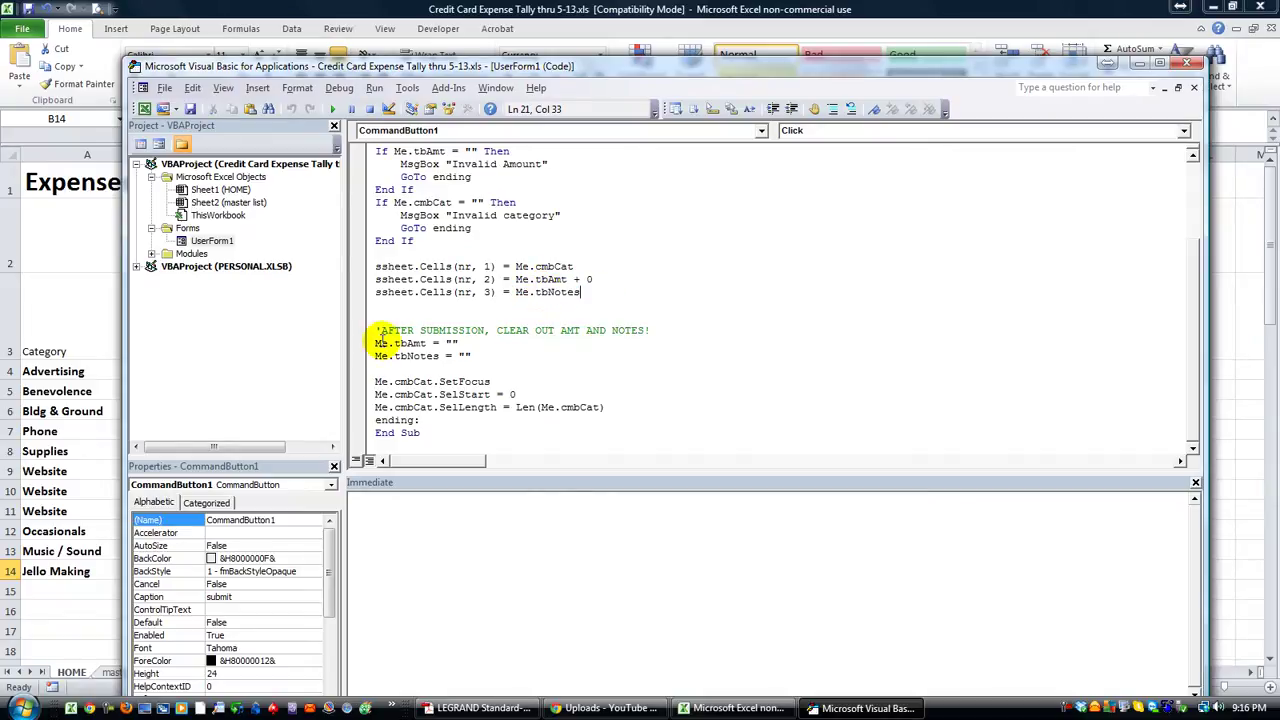
drag(395, 343, 452, 356)
click(463, 355)
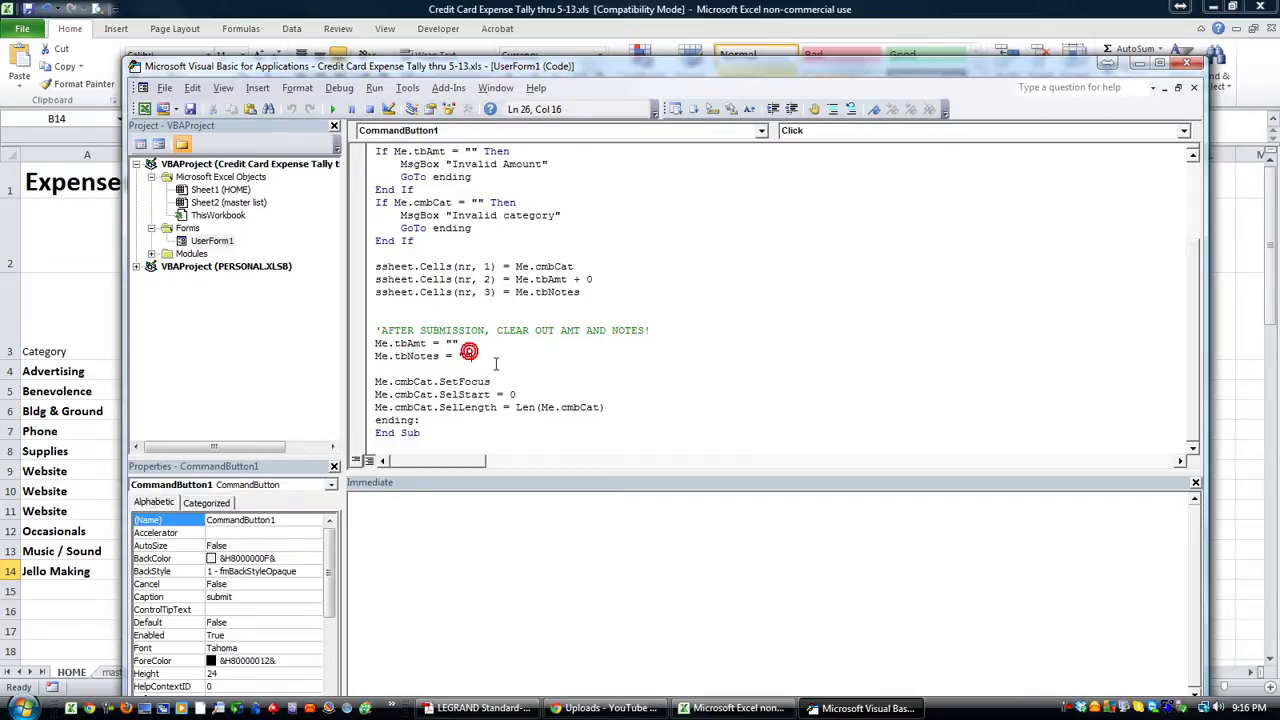
click(485, 355)
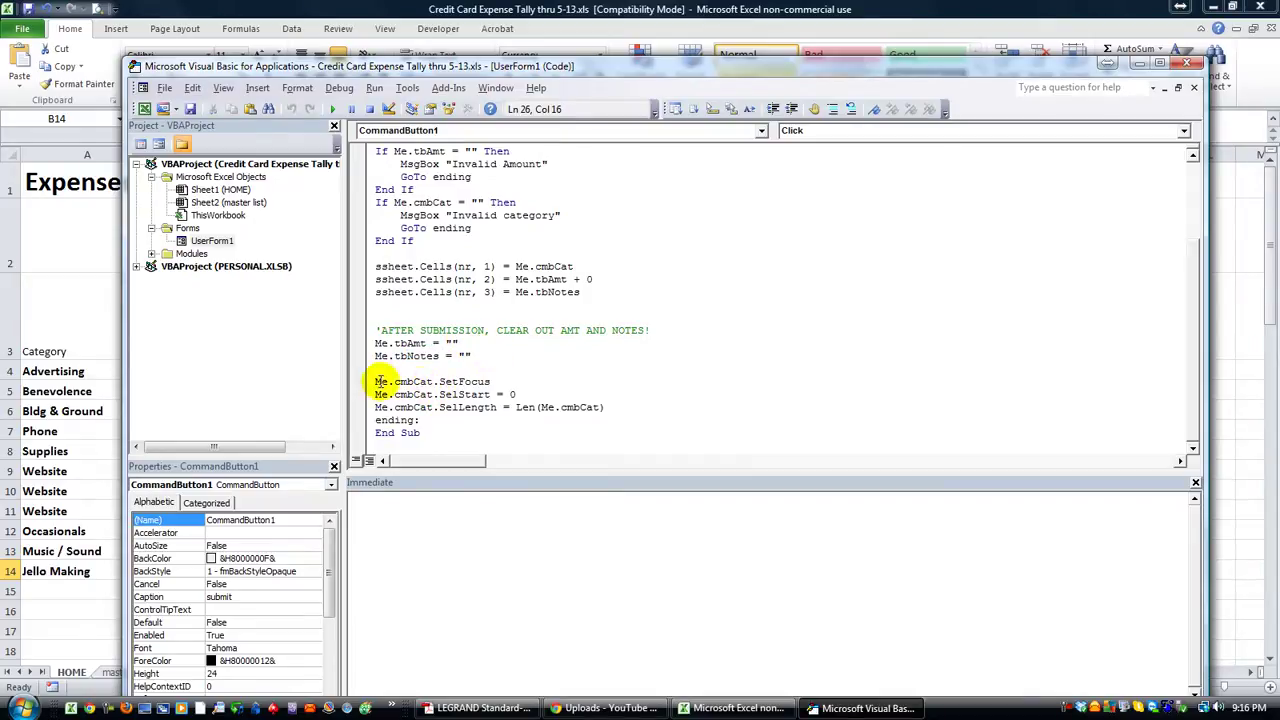
drag(374, 381, 615, 404)
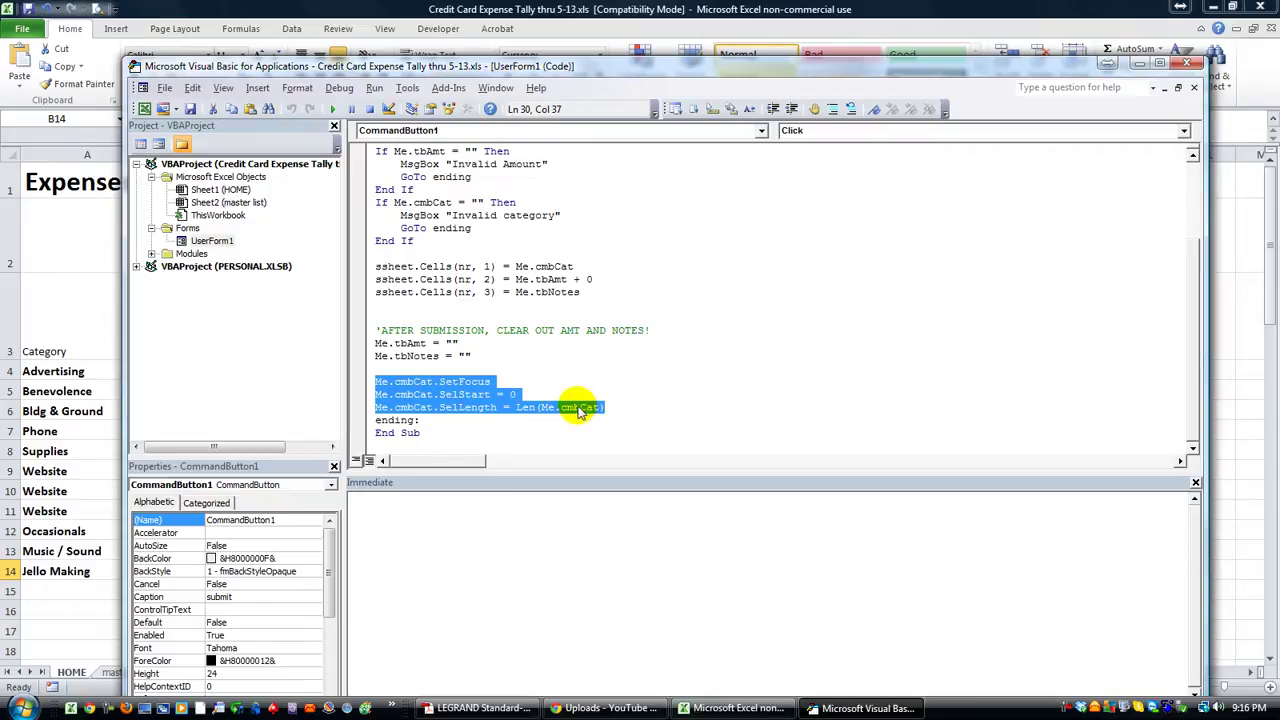
click(492, 382)
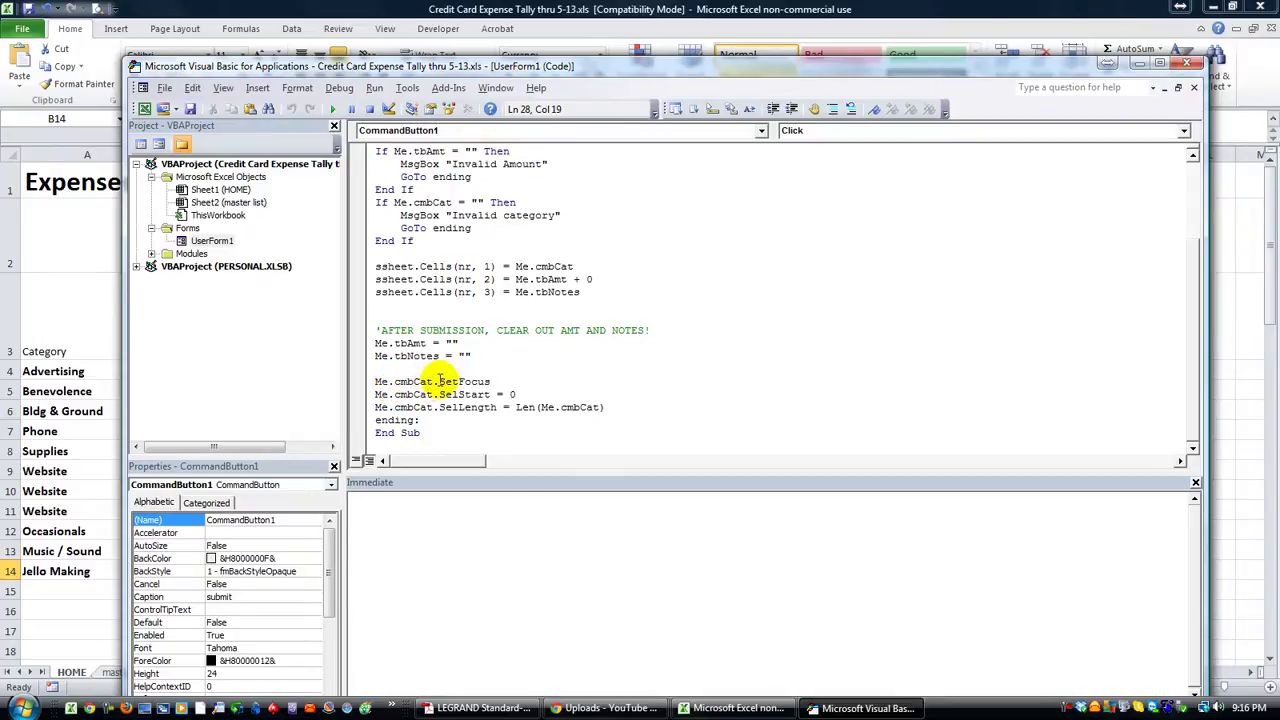
double_click(445, 381)
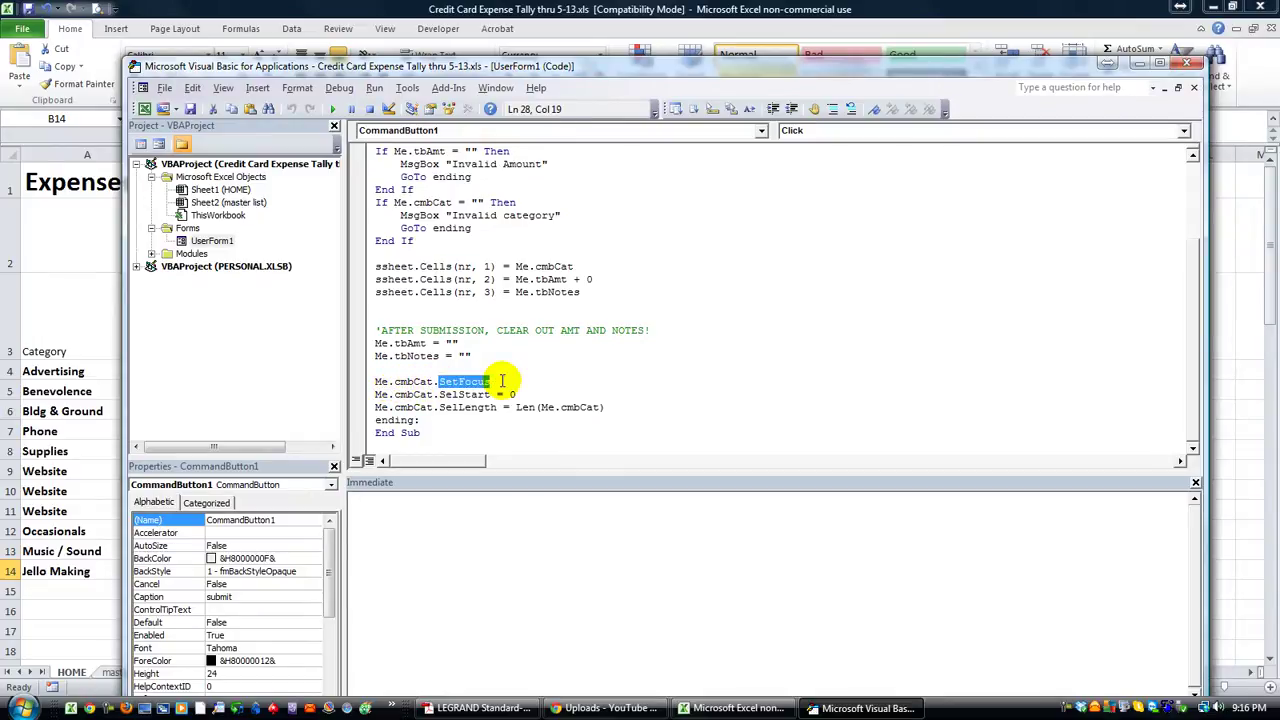
- Select the Category combo box on UserForm1, then reopen the submit button's code
double_click(210, 241)
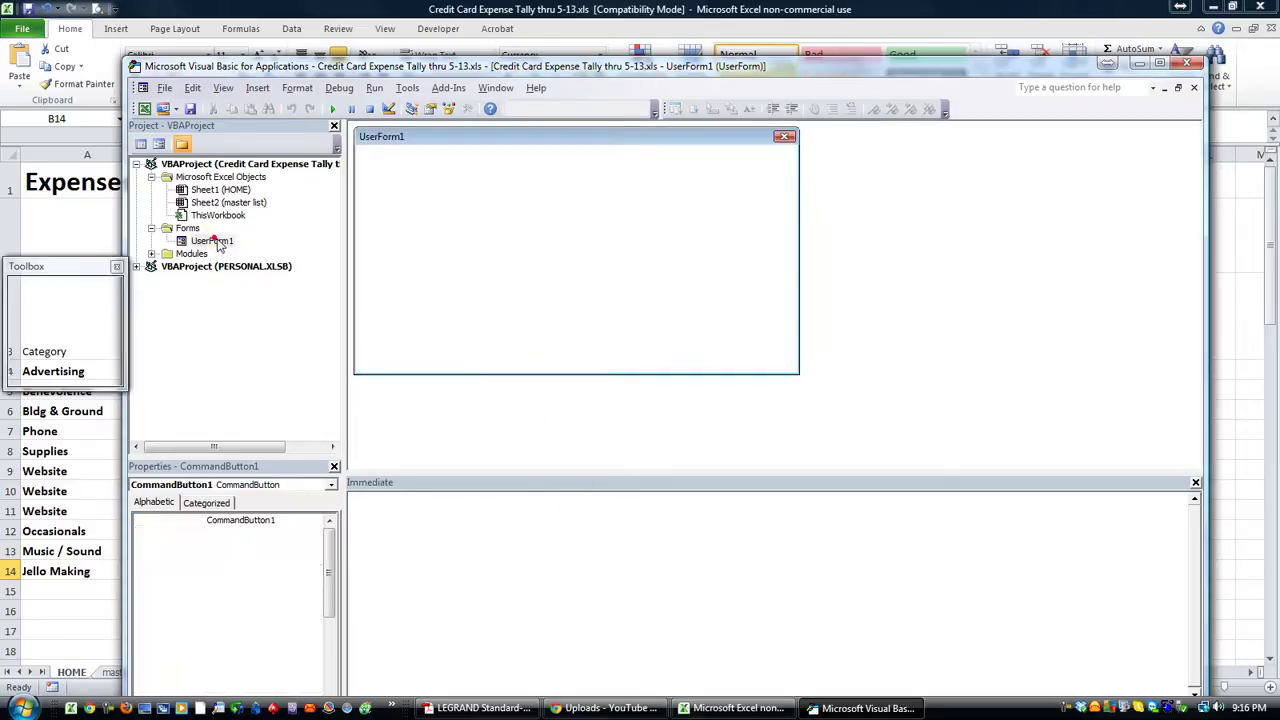
click(430, 176)
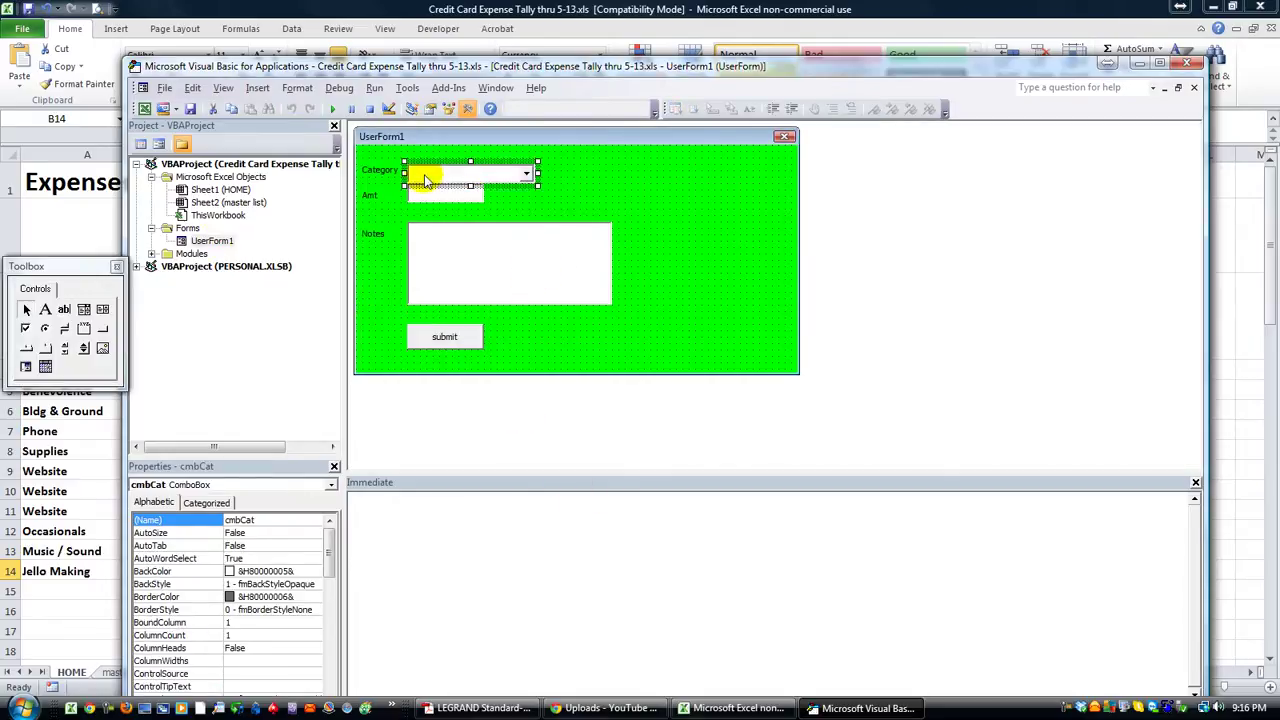
click(425, 175)
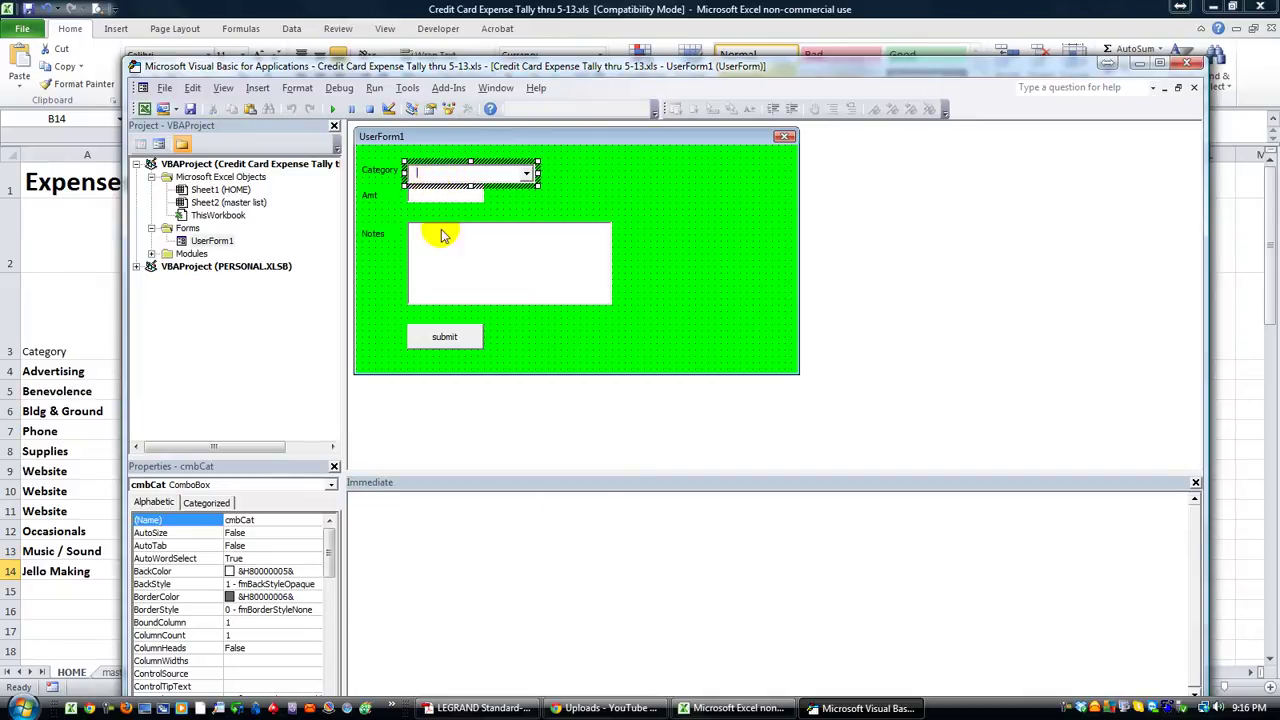
click(730, 708)
click(815, 708)
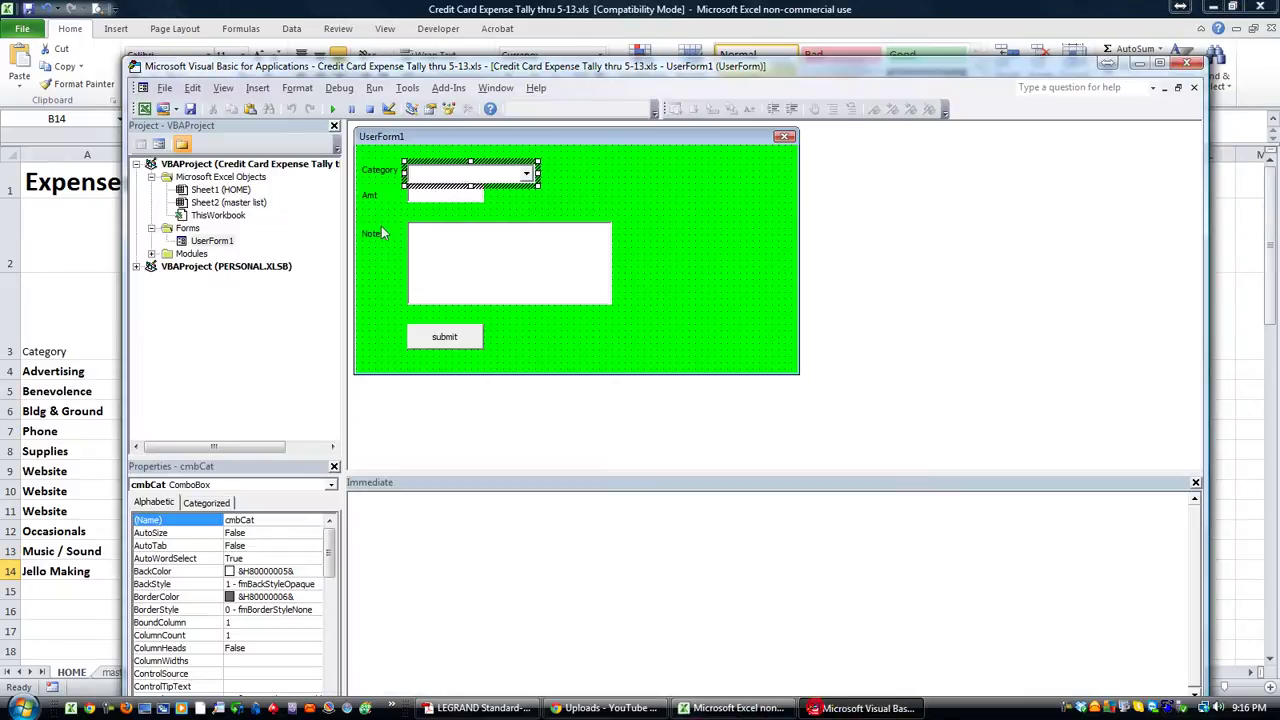
double_click(427, 329)
- Review the closing lines: SetFocus, SelStart = 0 and SelLength = Len(Me.cmbCat)
click(464, 394)
scroll(465, 392, down, 2)
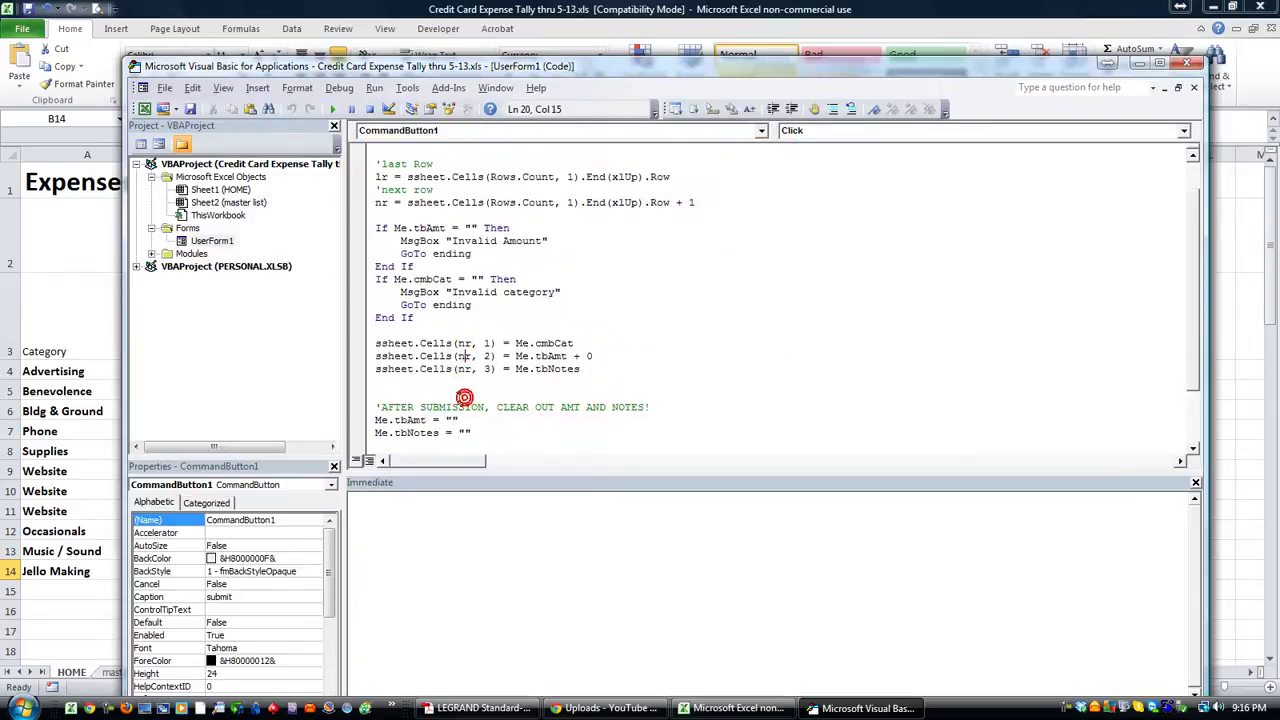
scroll(465, 392, down, 1)
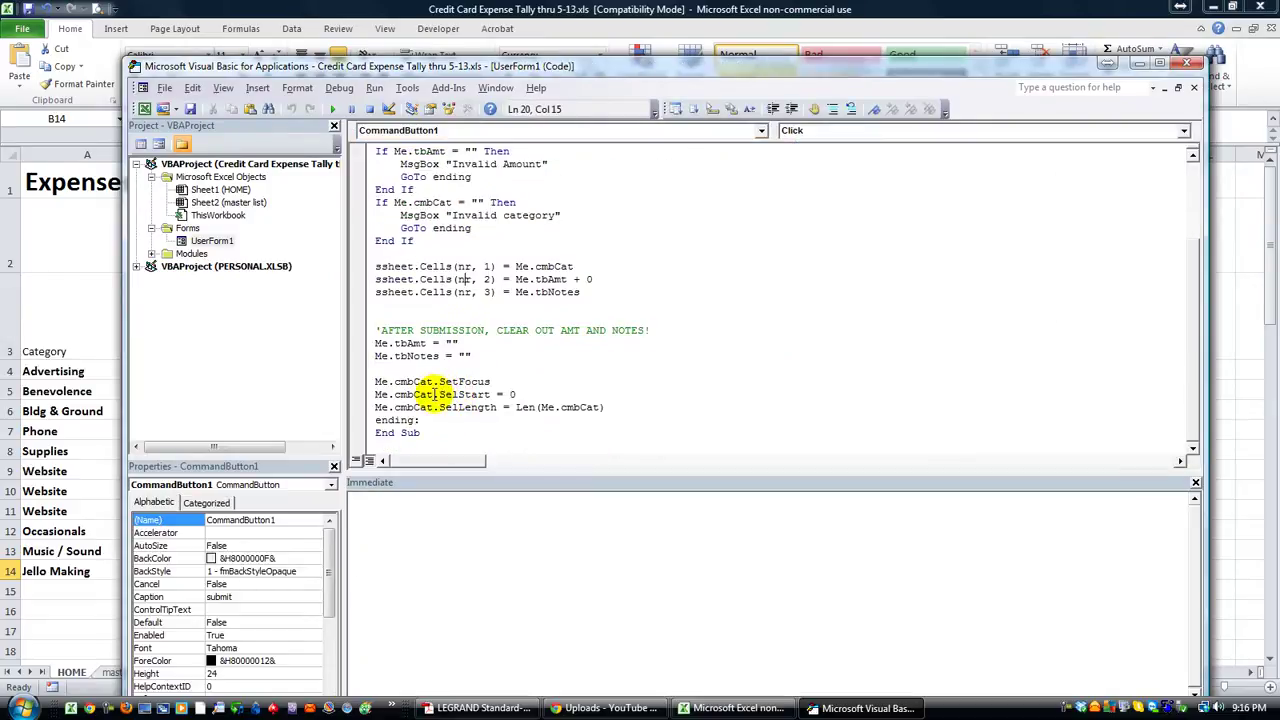
click(437, 394)
click(462, 394)
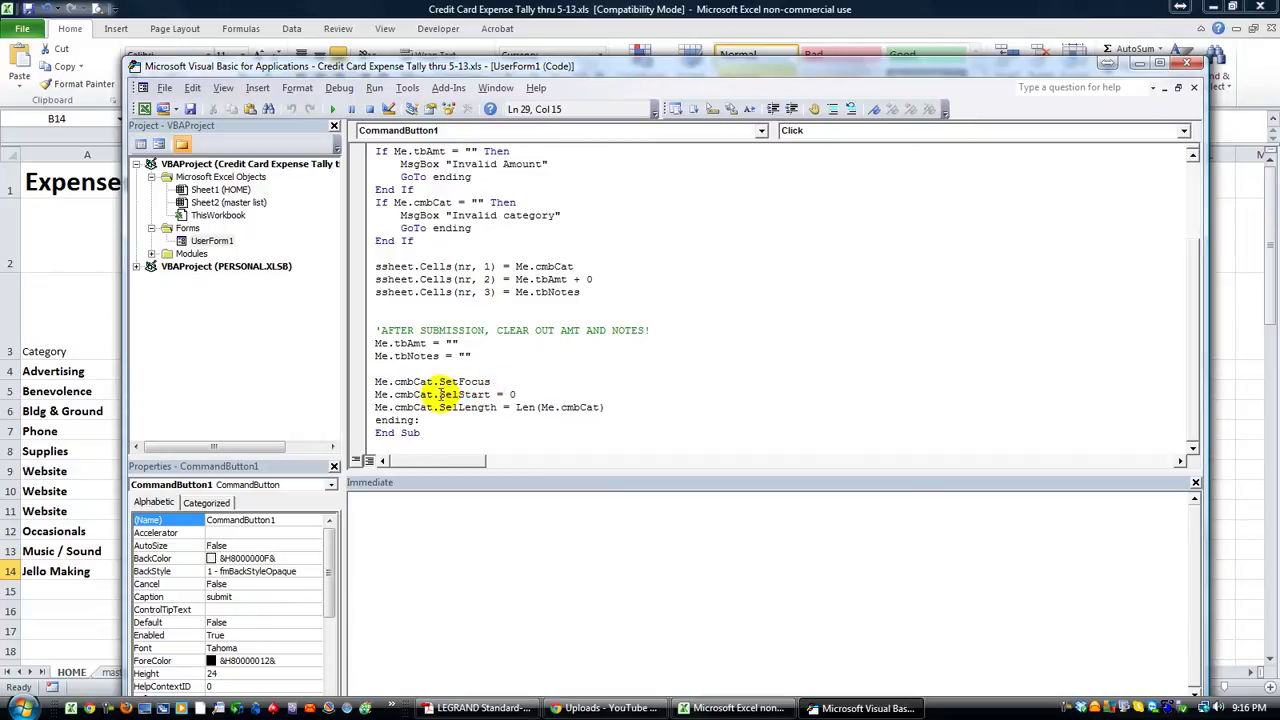
double_click(455, 394)
double_click(512, 394)
click(440, 382)
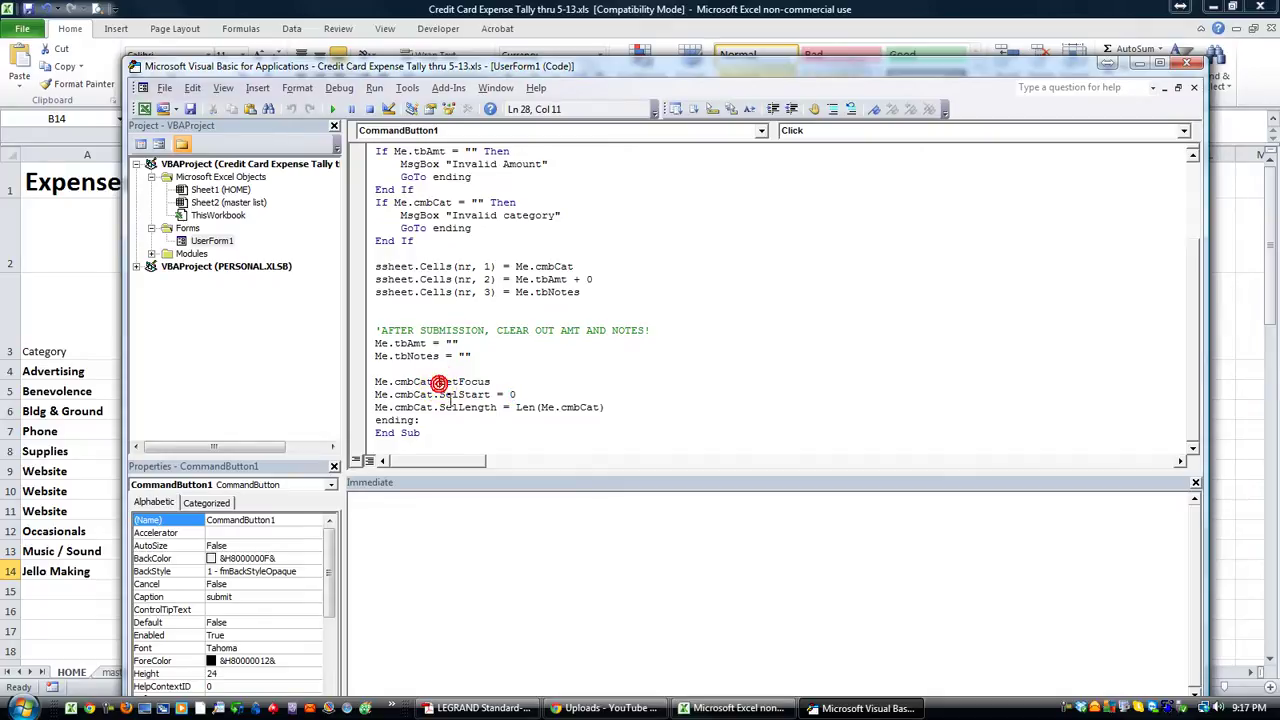
click(375, 382)
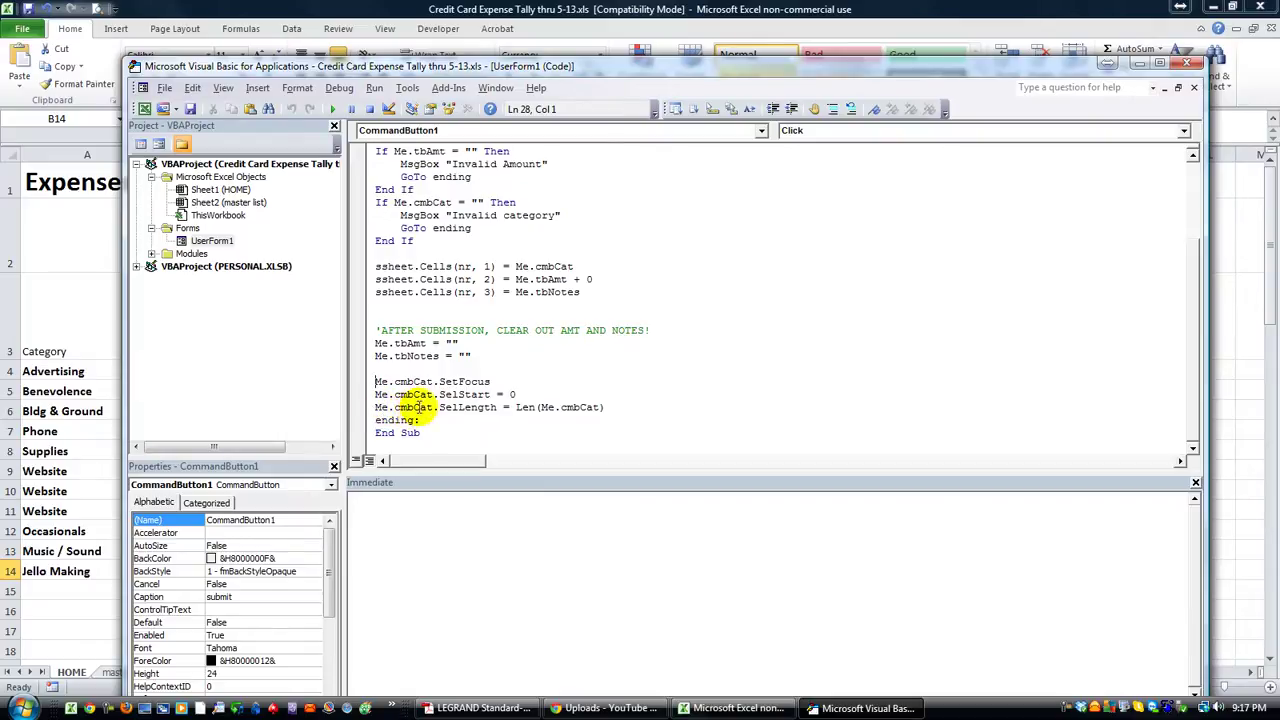
drag(440, 407, 497, 407)
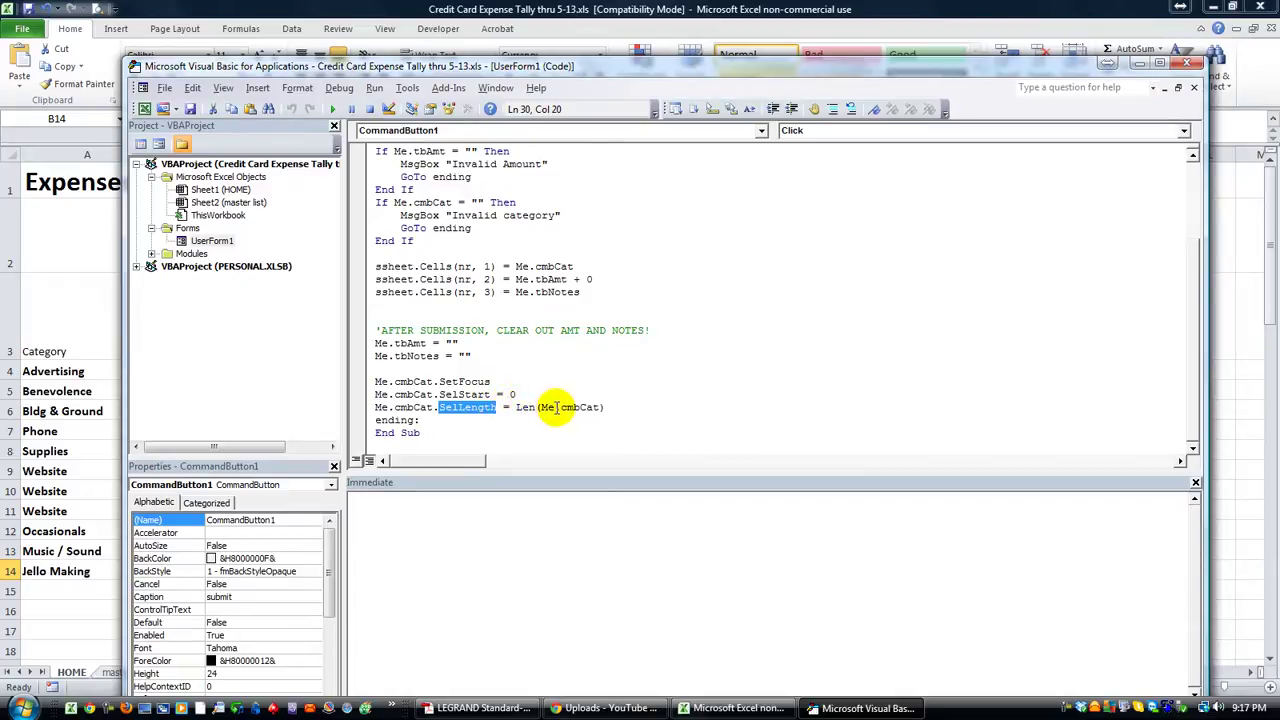
double_click(575, 407)
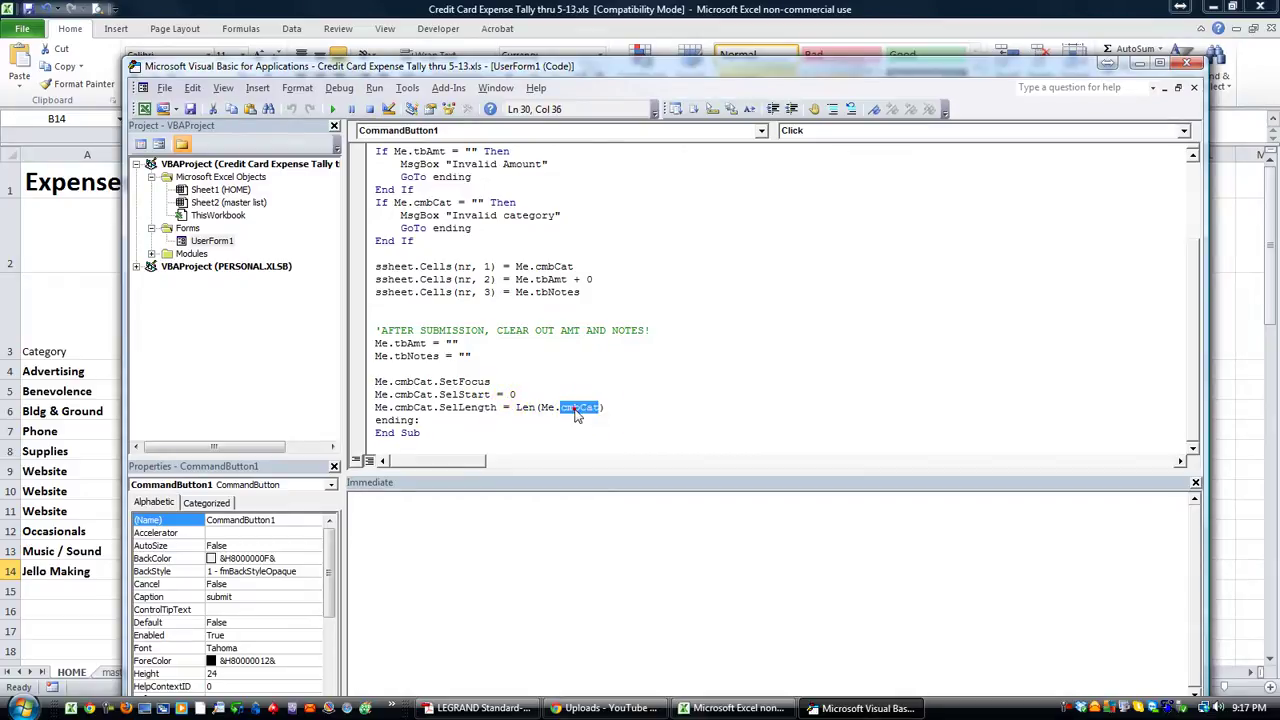
click(568, 430)
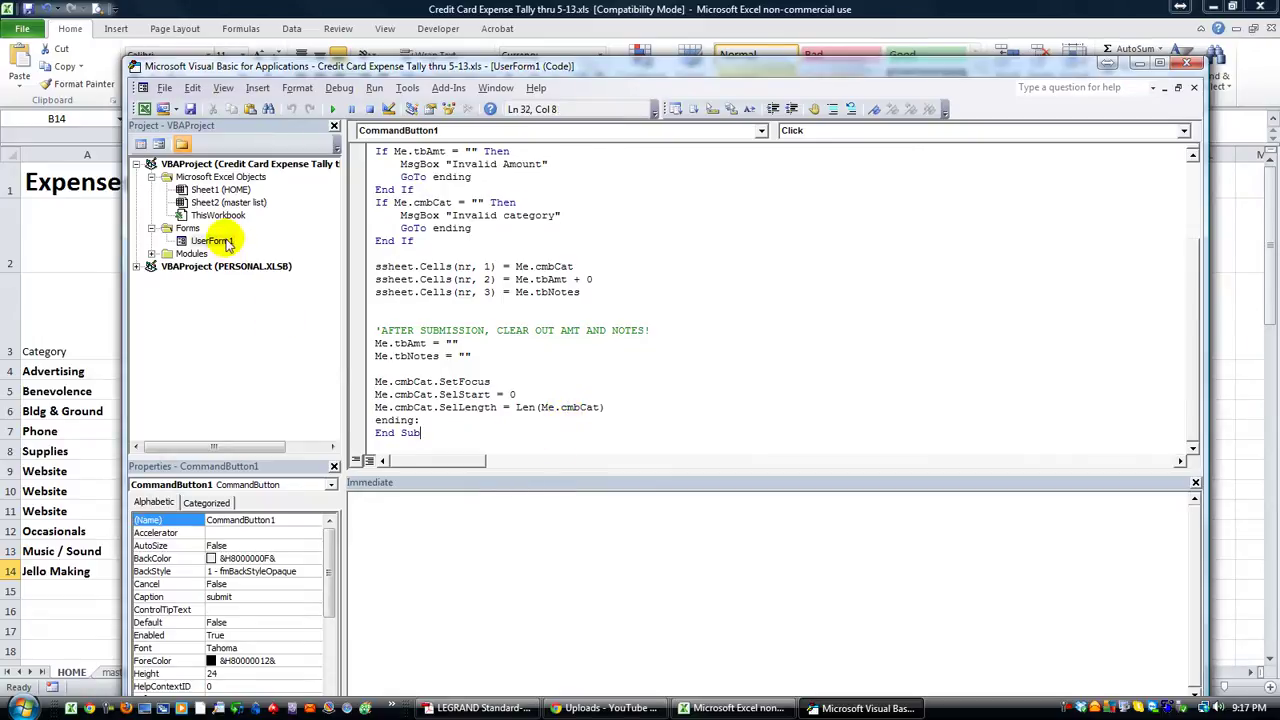
- Run the quick-entry form from the VBA editor and choose Benevolence as the category
click(336, 110)
click(587, 270)
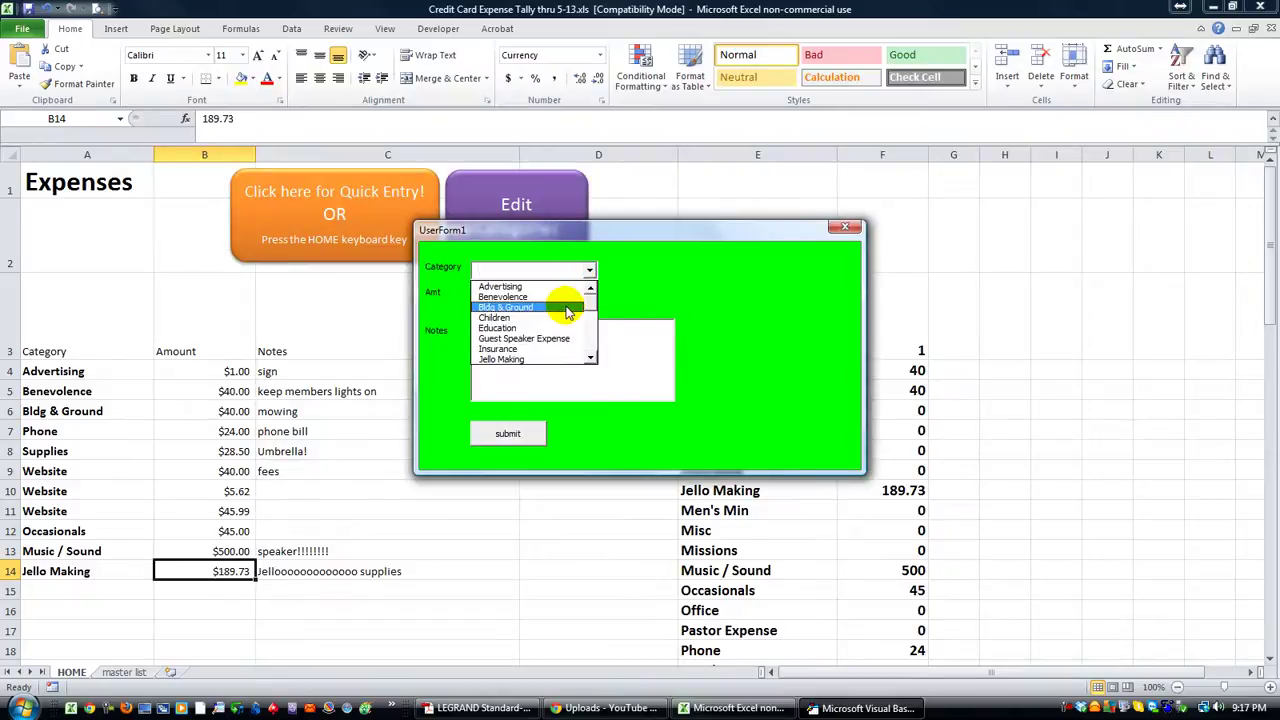
click(520, 297)
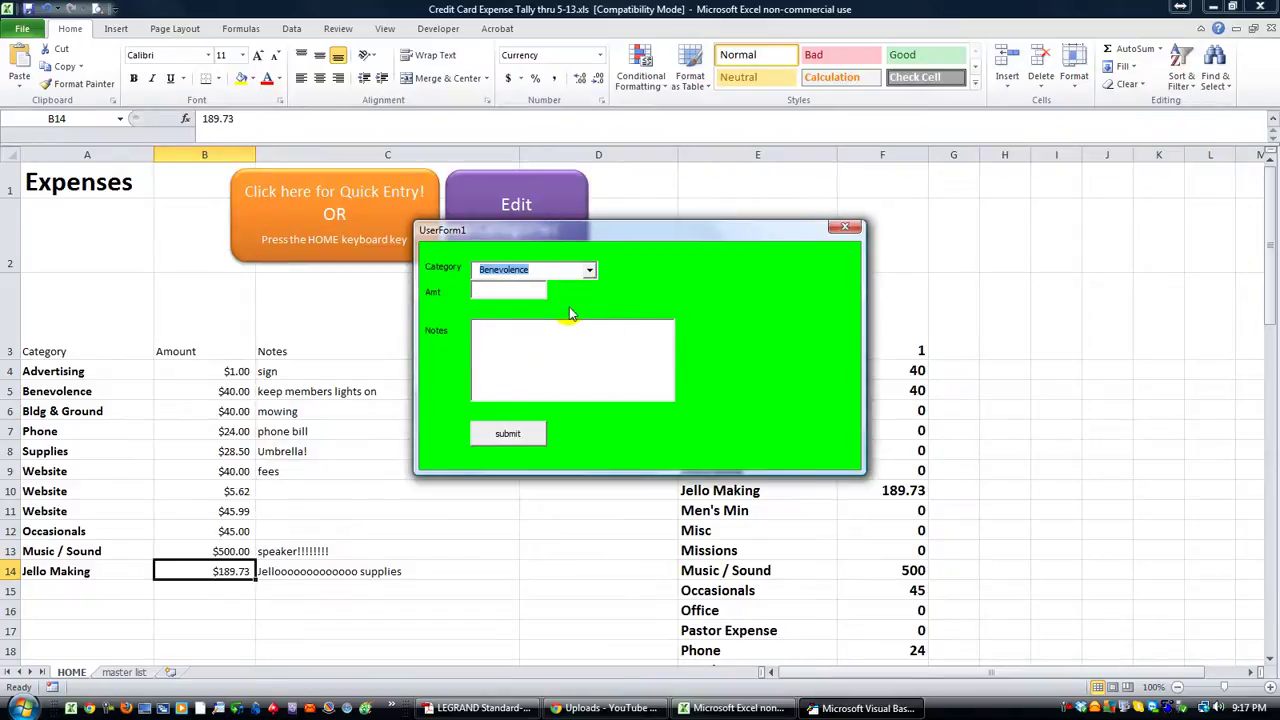
click(563, 345)
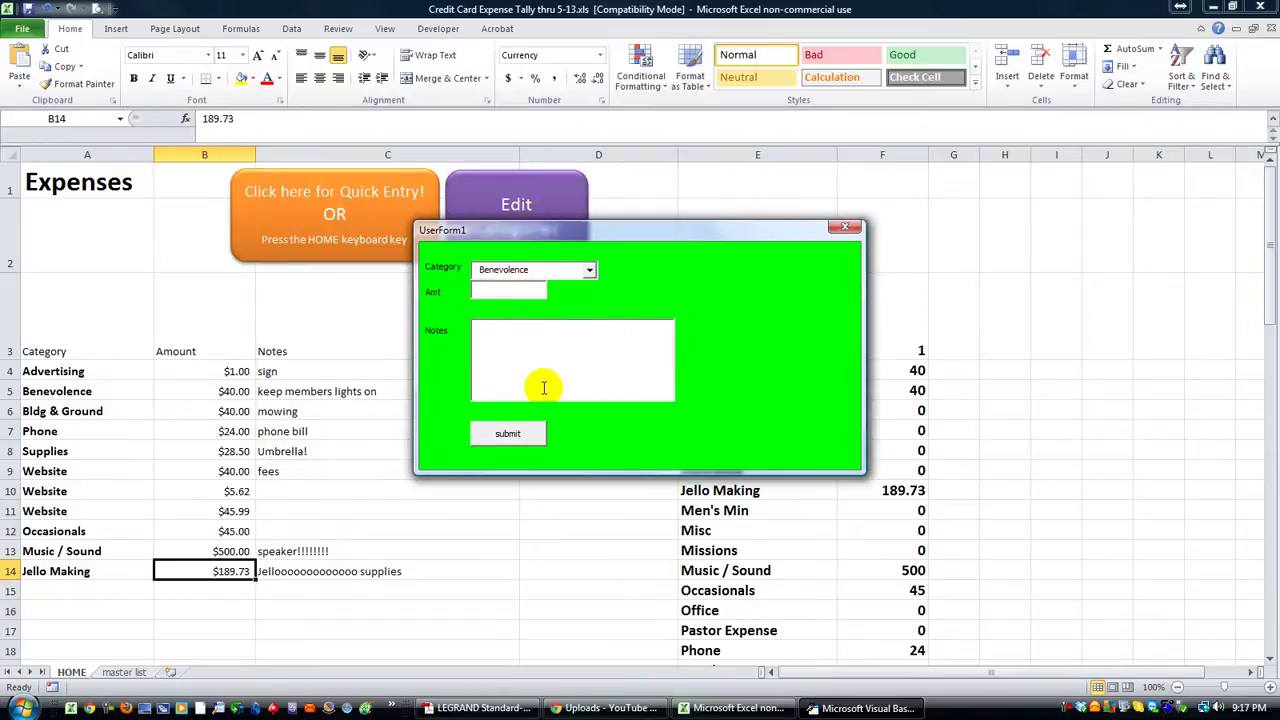
click(543, 271)
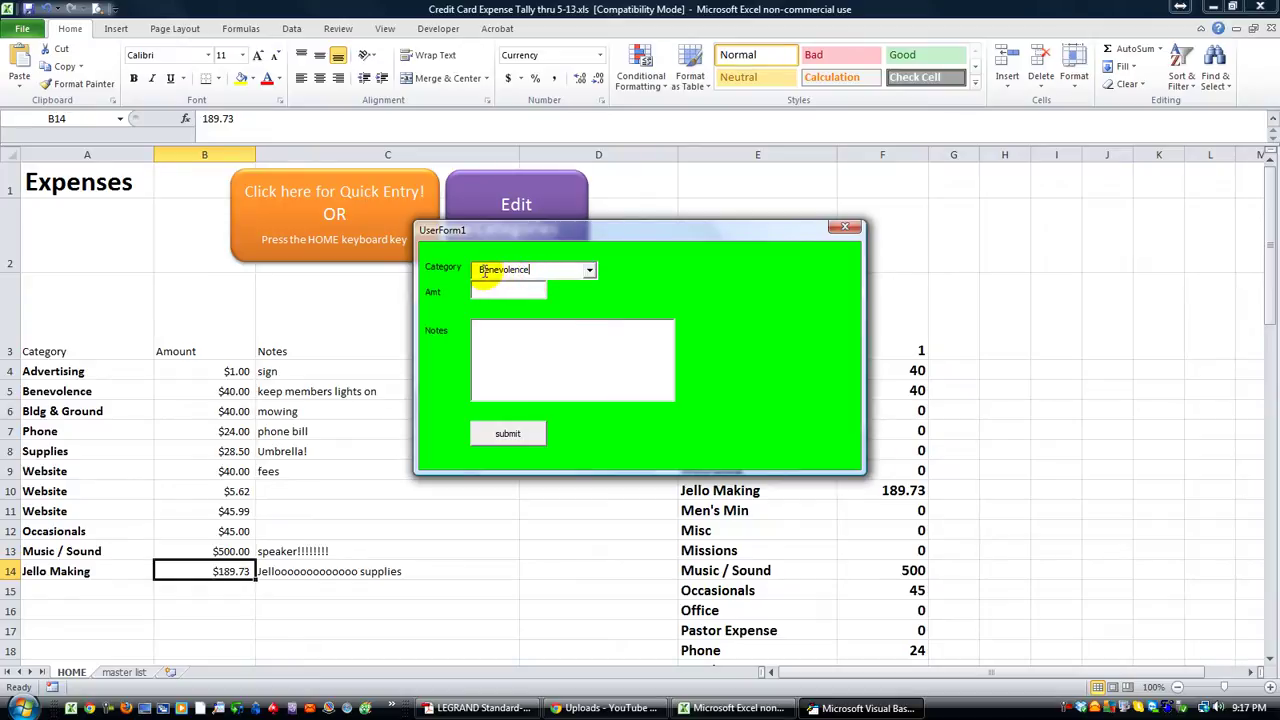
click(538, 345)
click(494, 330)
click(485, 277)
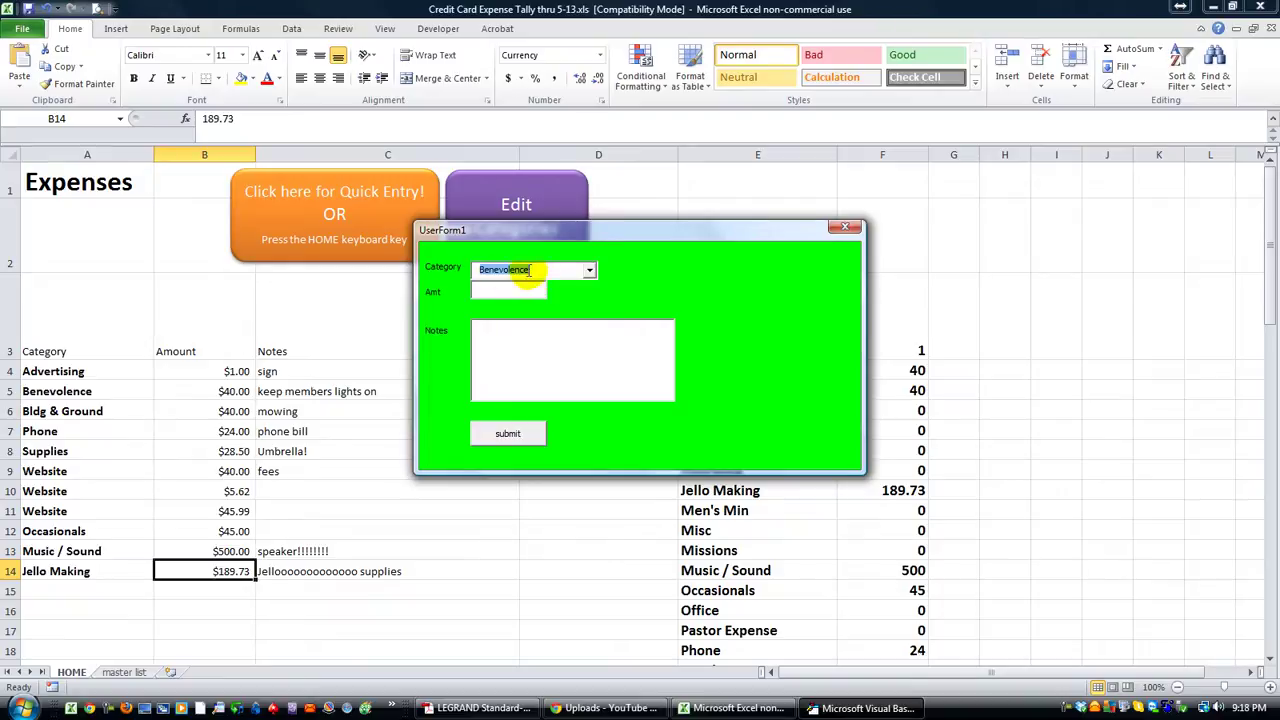
click(527, 270)
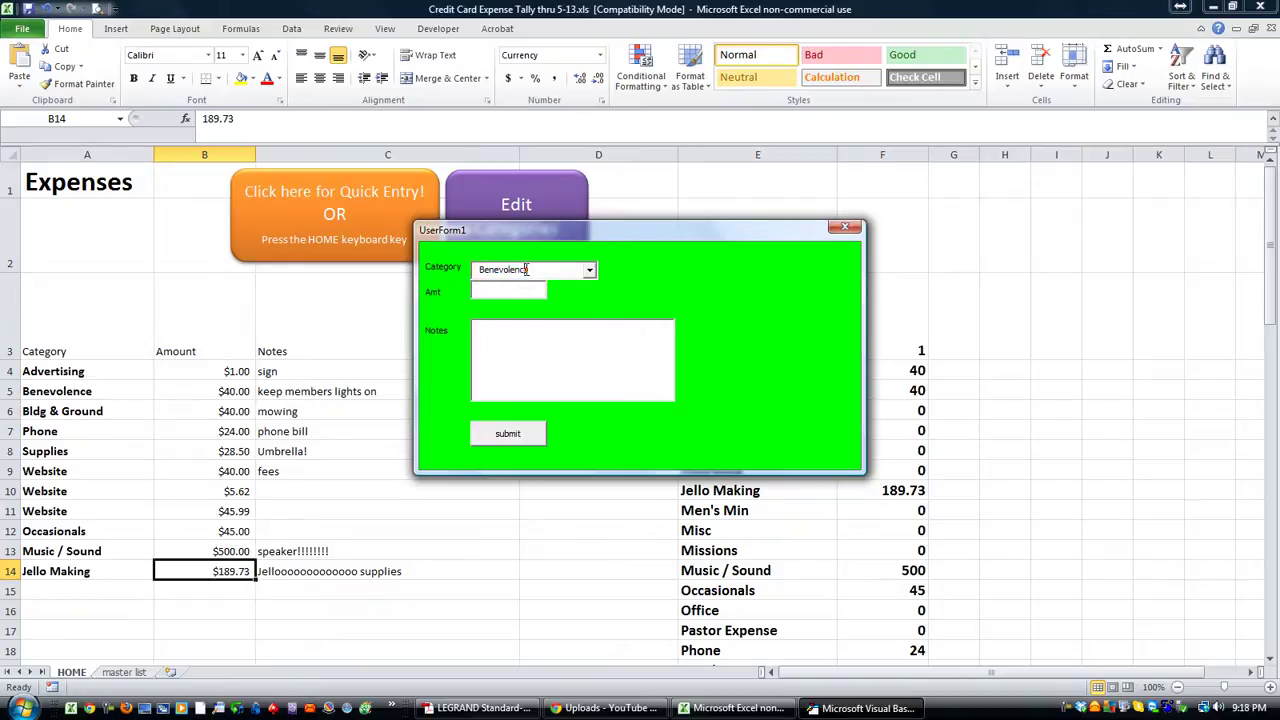
- Trigger the Invalid Amount warning with a blank amount, then submit Benevolence for $5
click(518, 435)
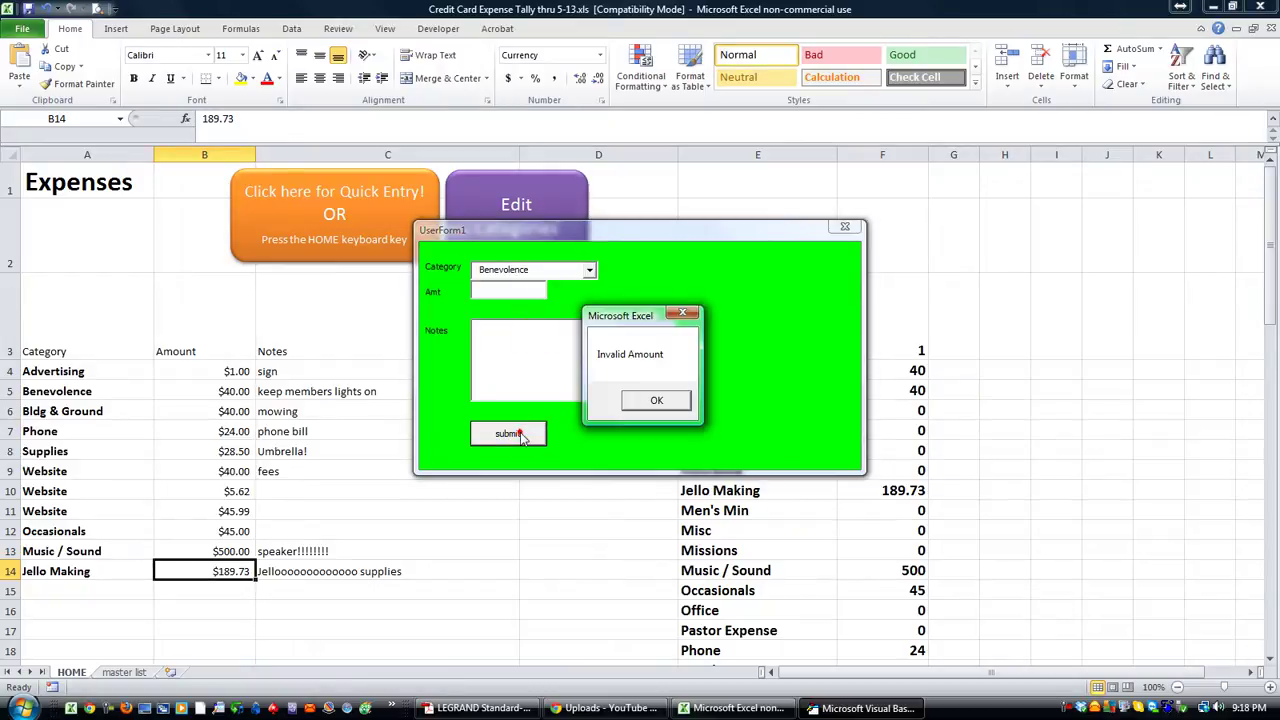
click(651, 400)
click(511, 290)
text(5)
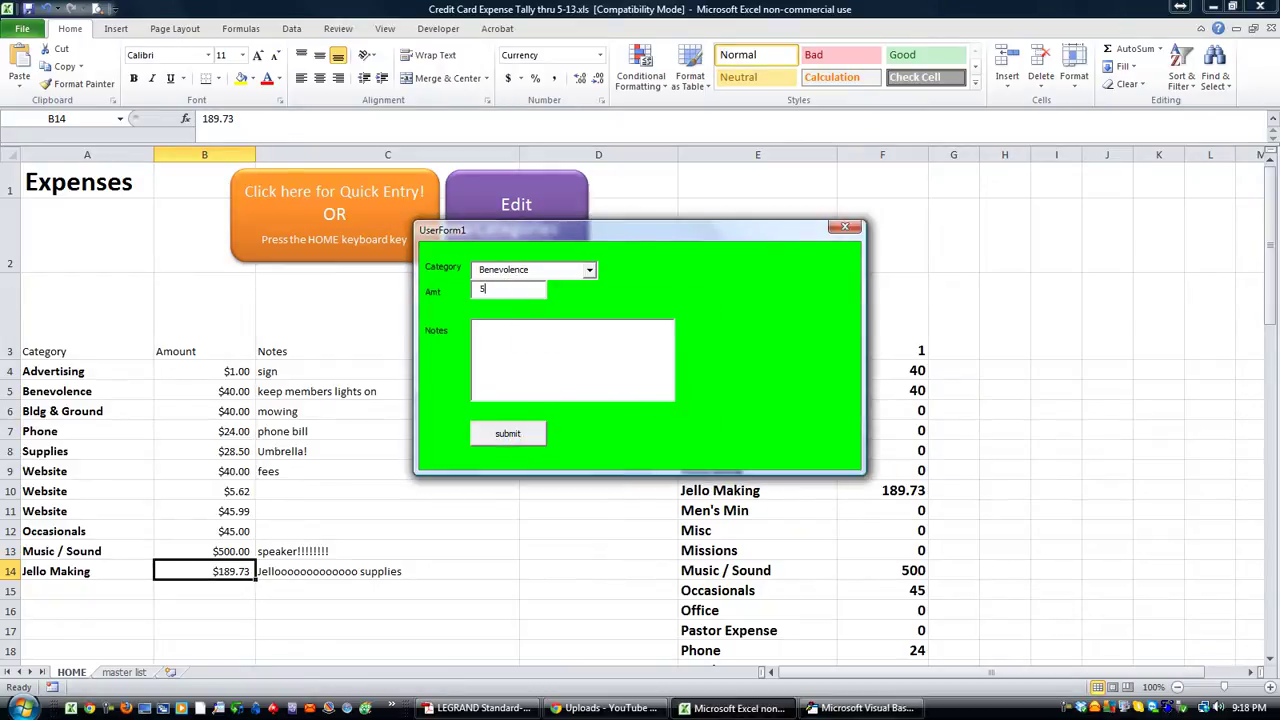
click(501, 440)
click(520, 434)
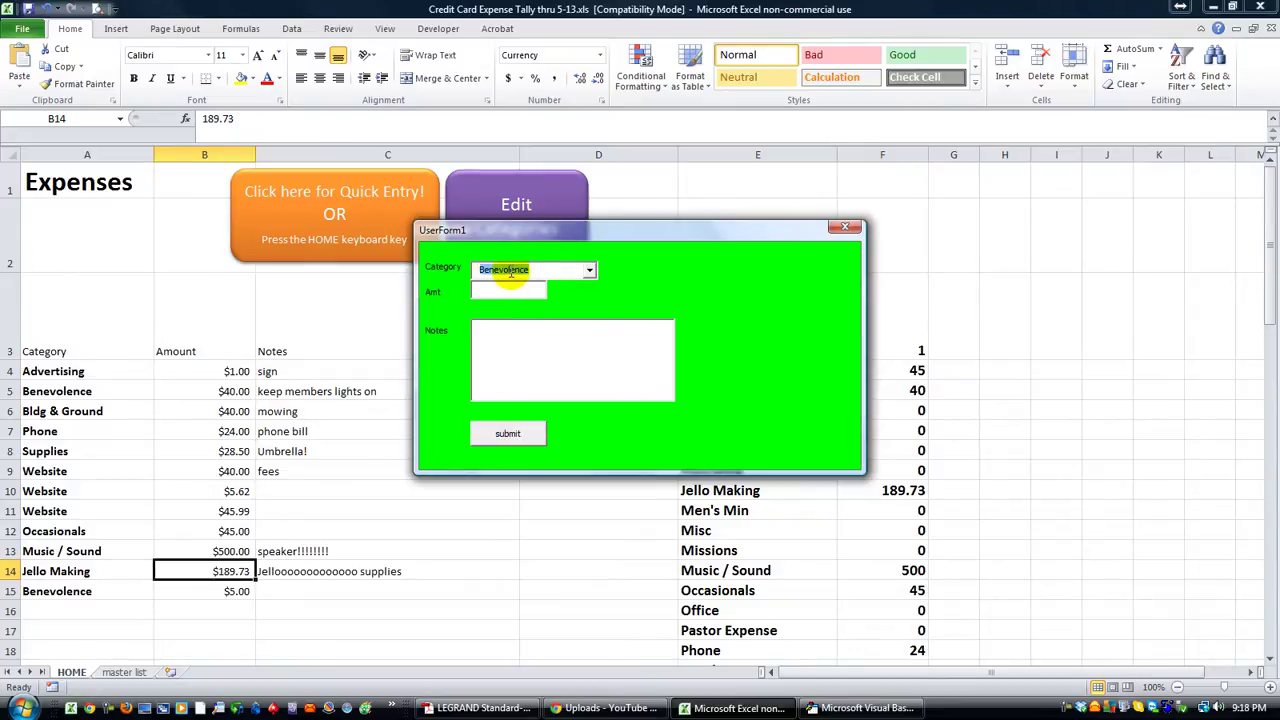
- Submit a Pastor Expense entry of $45 through the form
text(Pastor Expense)
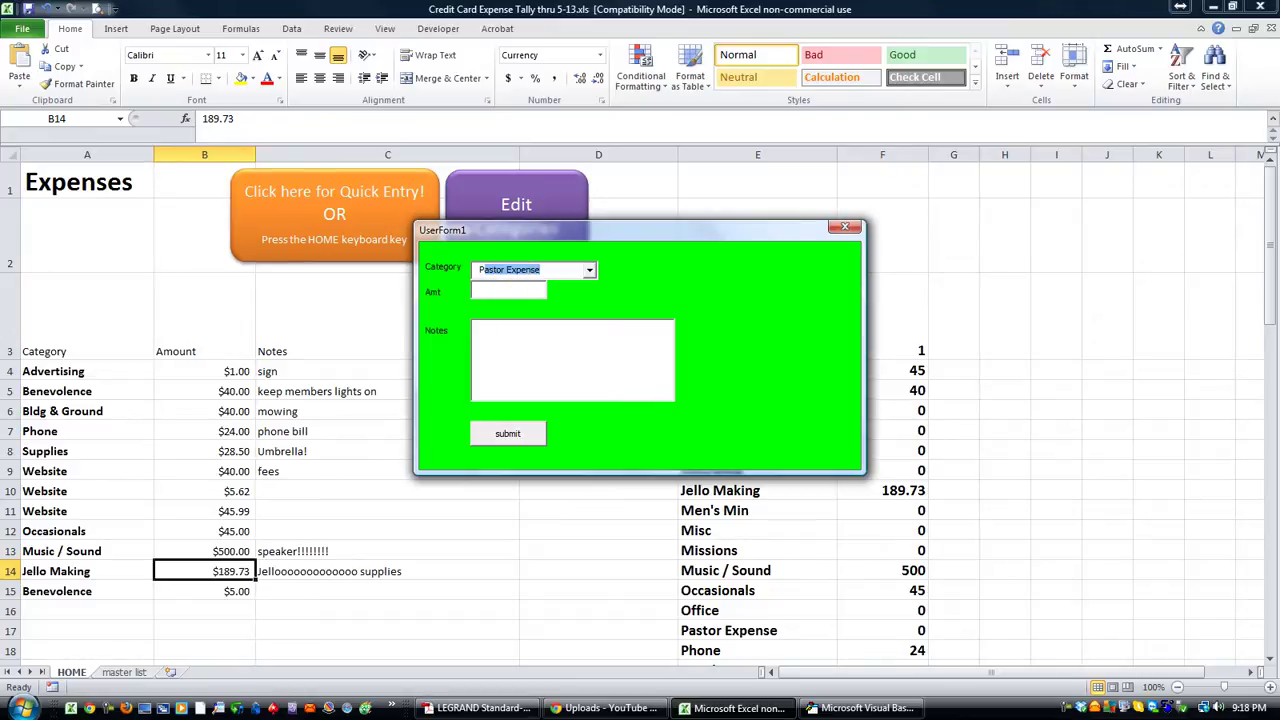
click(510, 291)
text(45)
key(Tab)
key(Return)
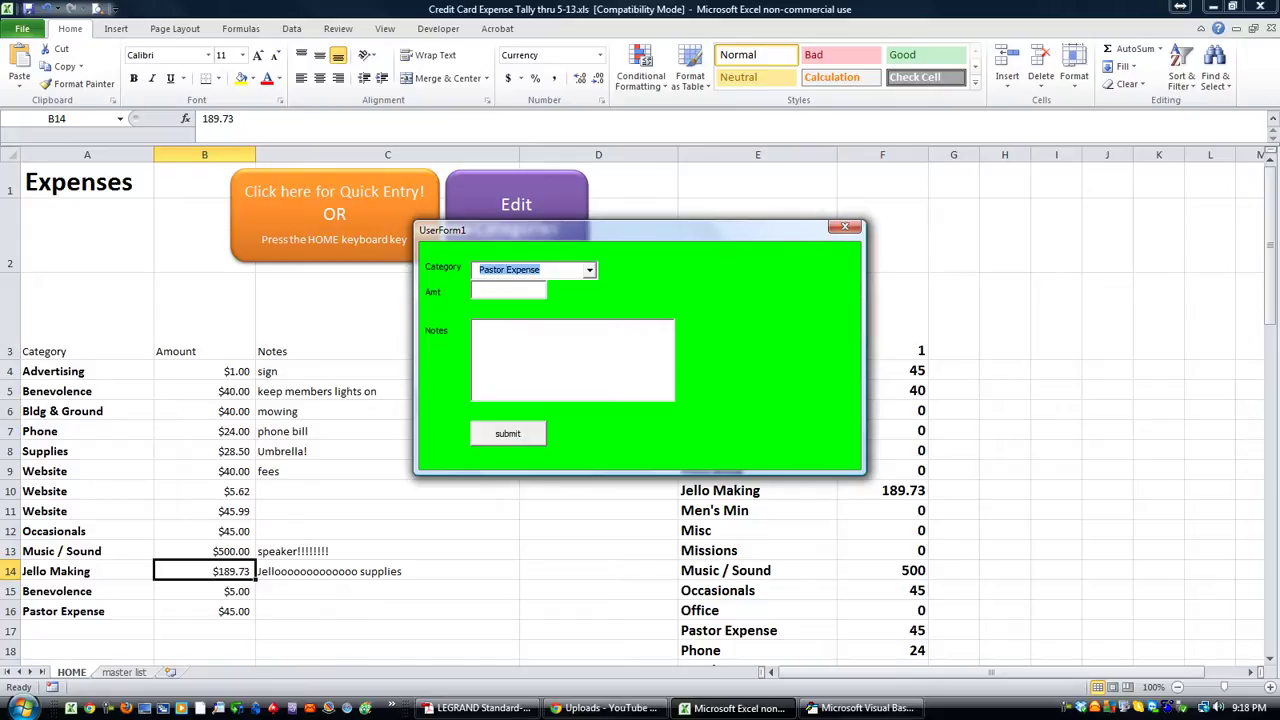
- Close the quick-entry form, view Module2's sort macros, then return to the Excel sheet
click(845, 227)
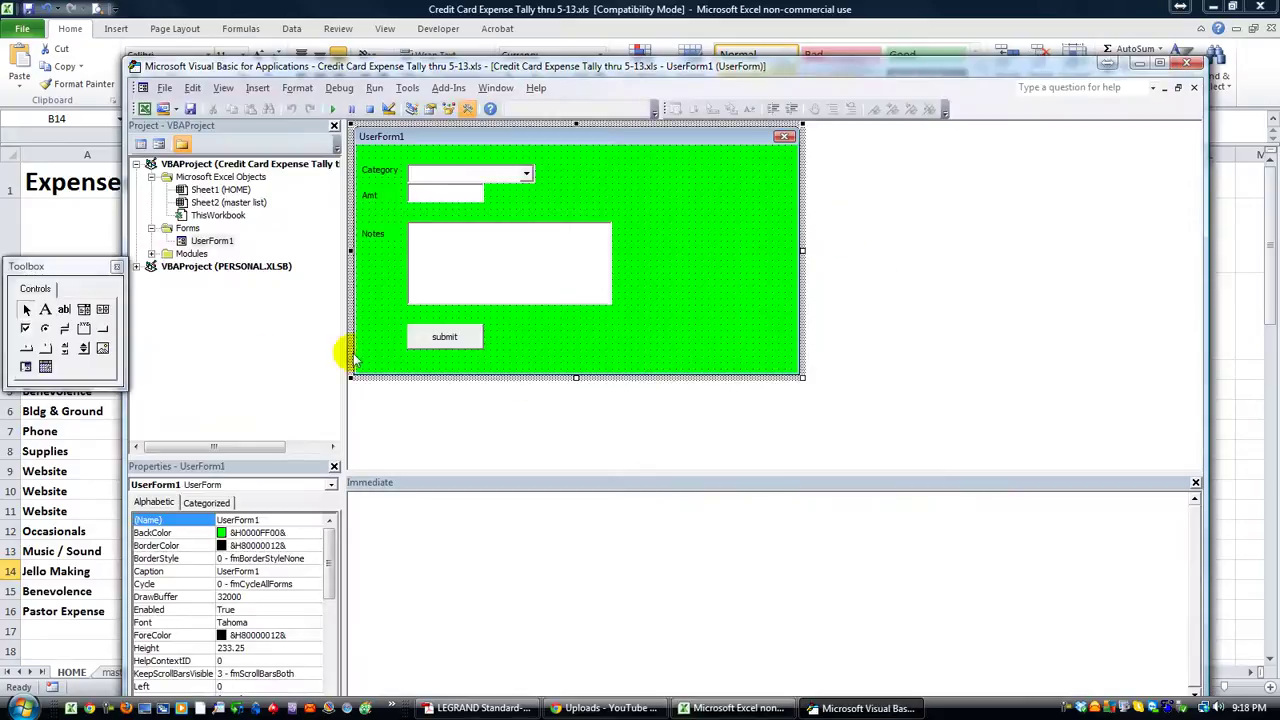
click(90, 250)
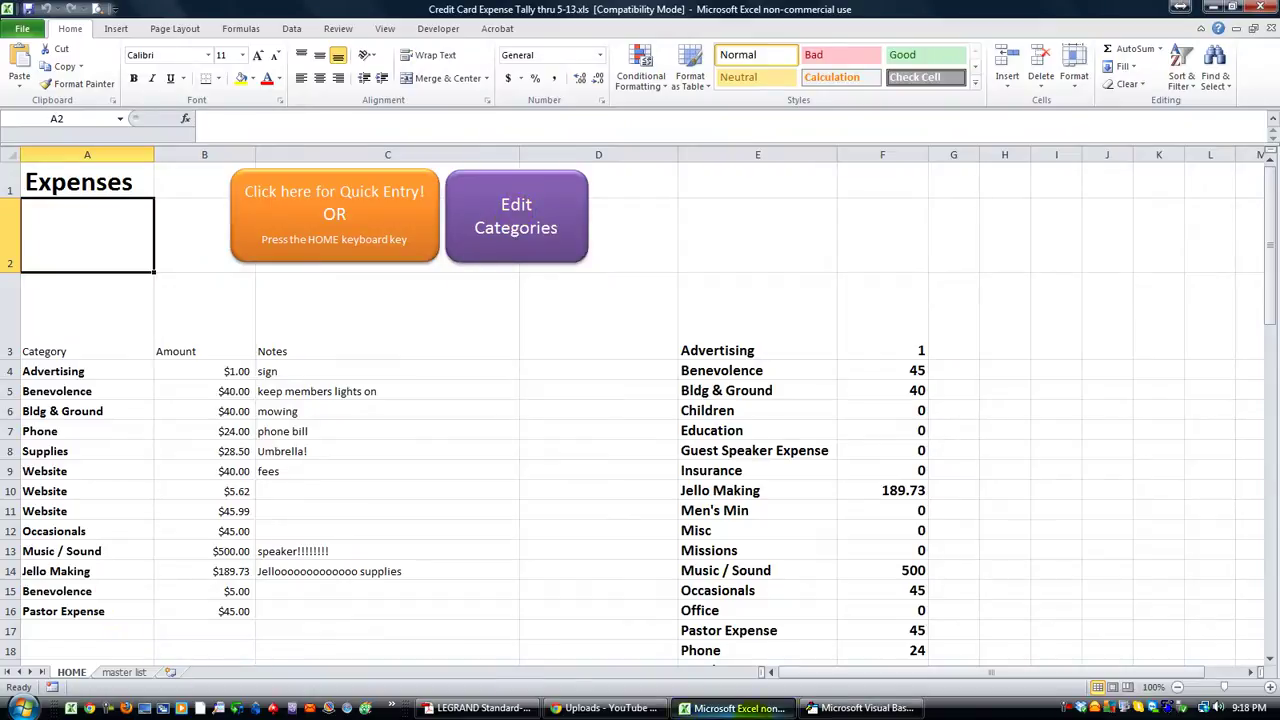
click(857, 708)
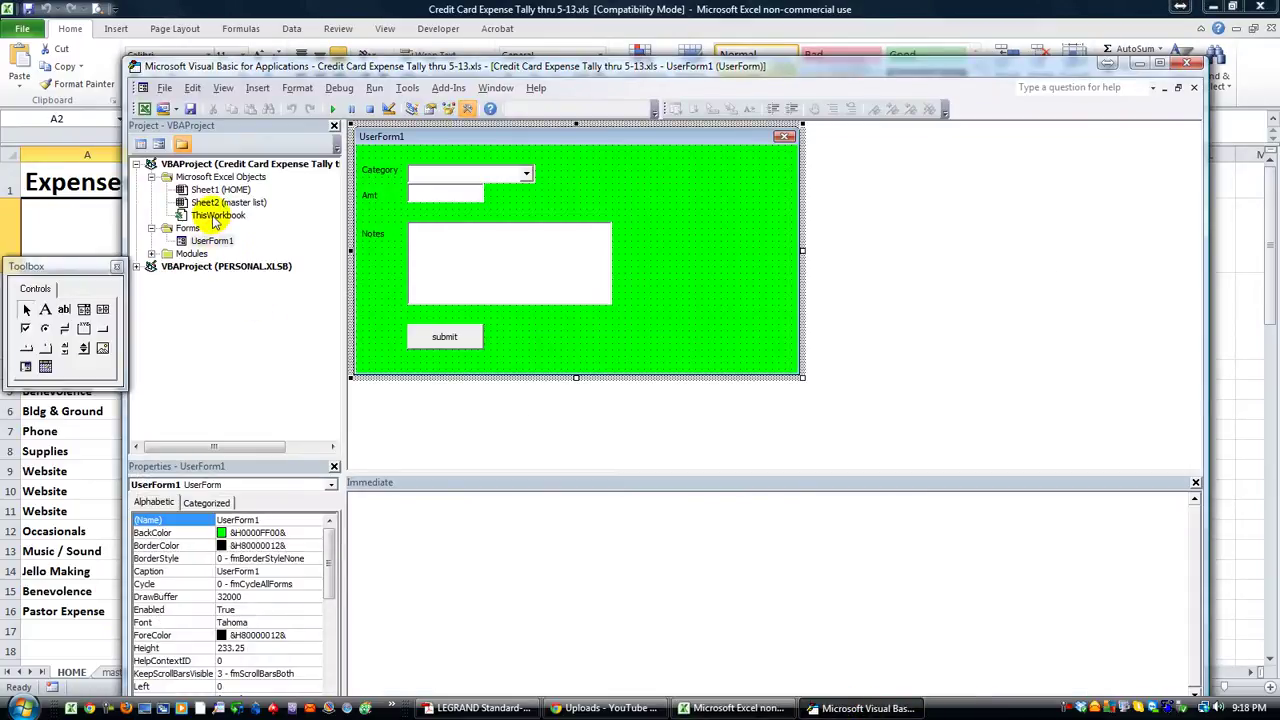
click(212, 242)
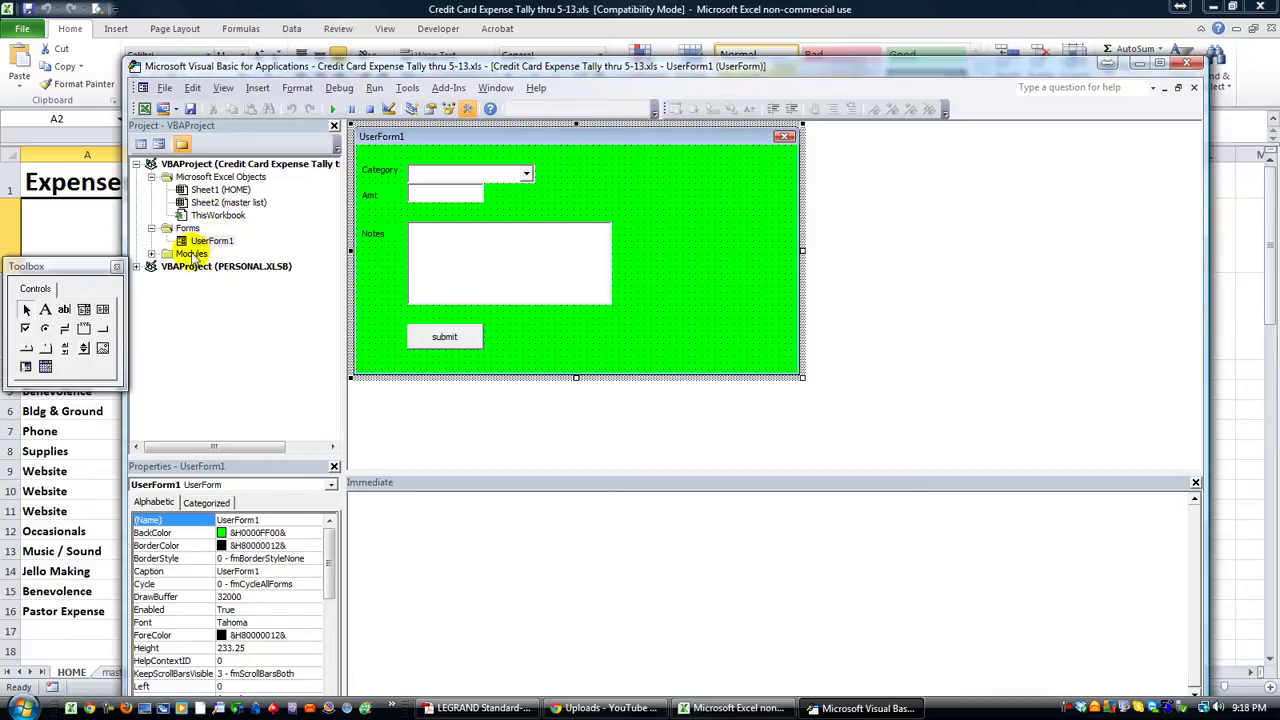
double_click(200, 254)
double_click(207, 279)
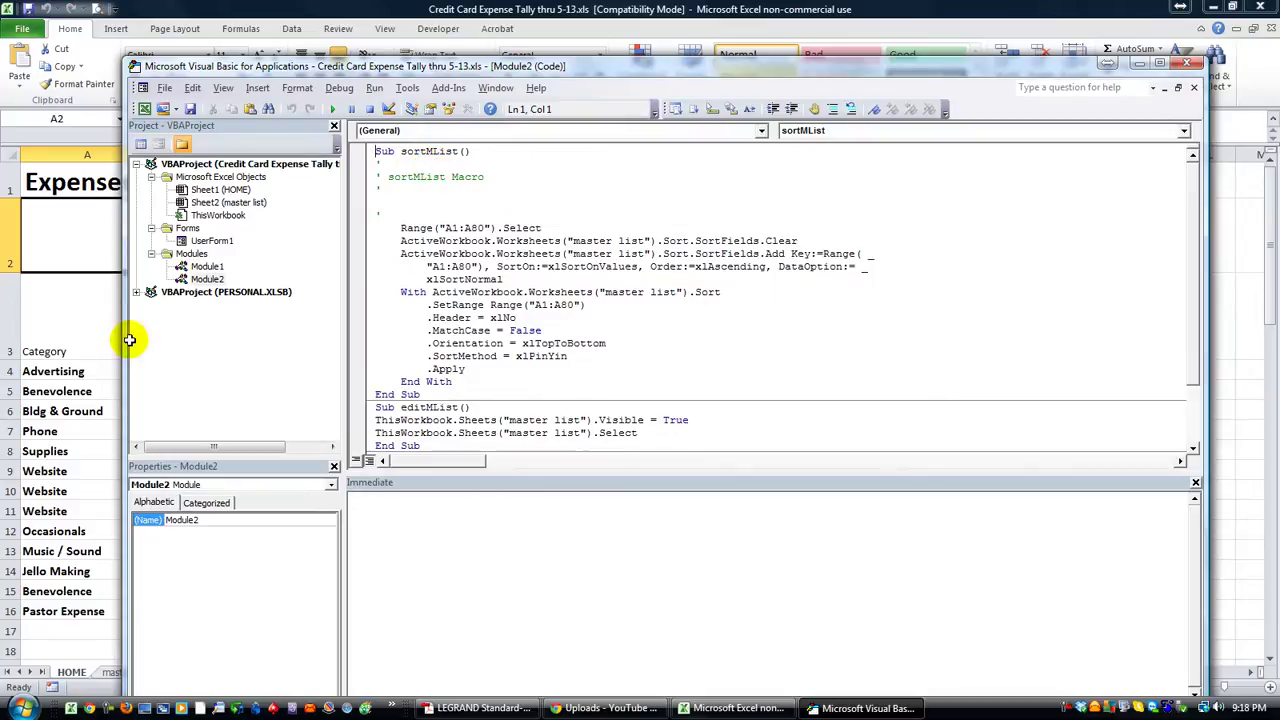
click(60, 391)
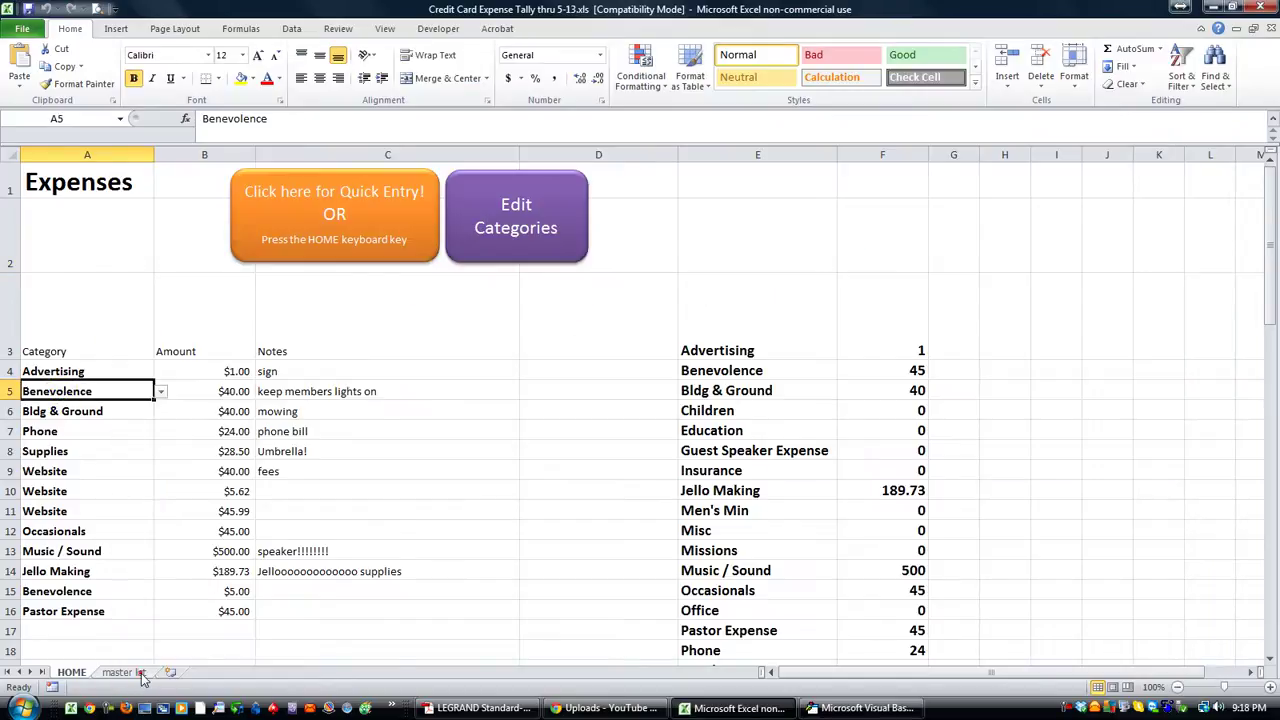
- Inspect the master list sheet's column A categories and the Data tab sort commands
click(135, 676)
click(205, 474)
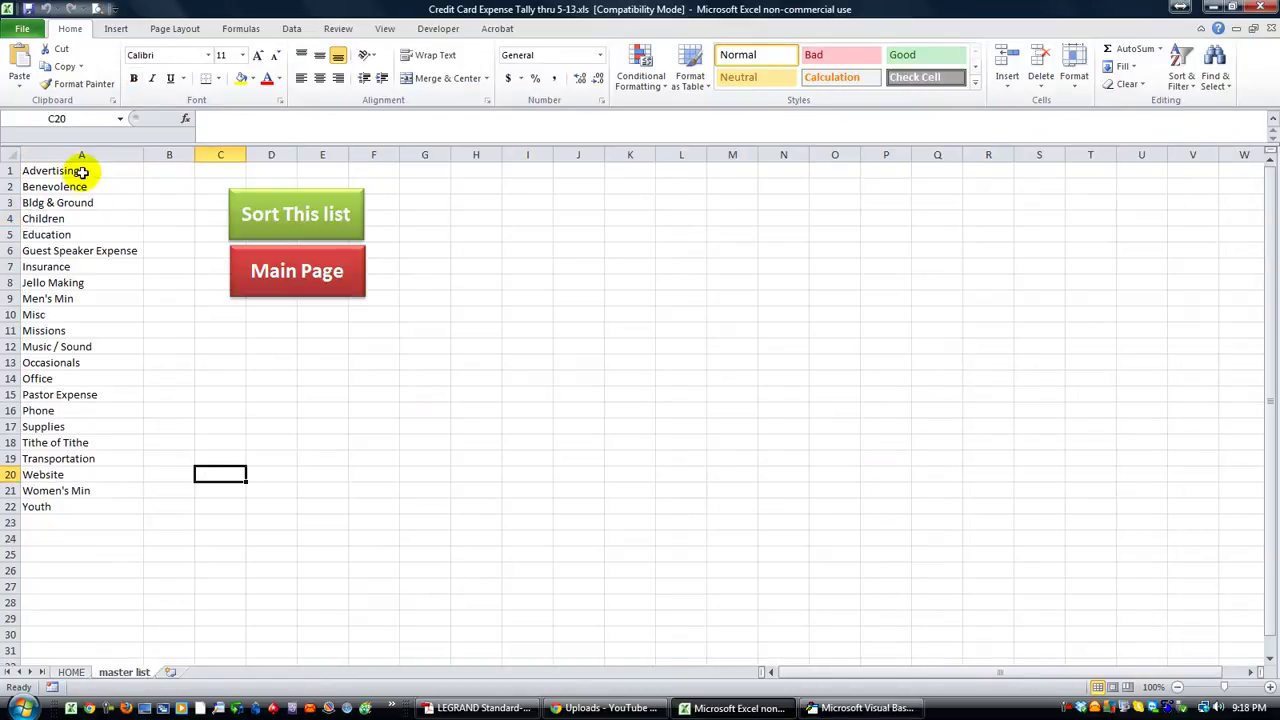
click(445, 28)
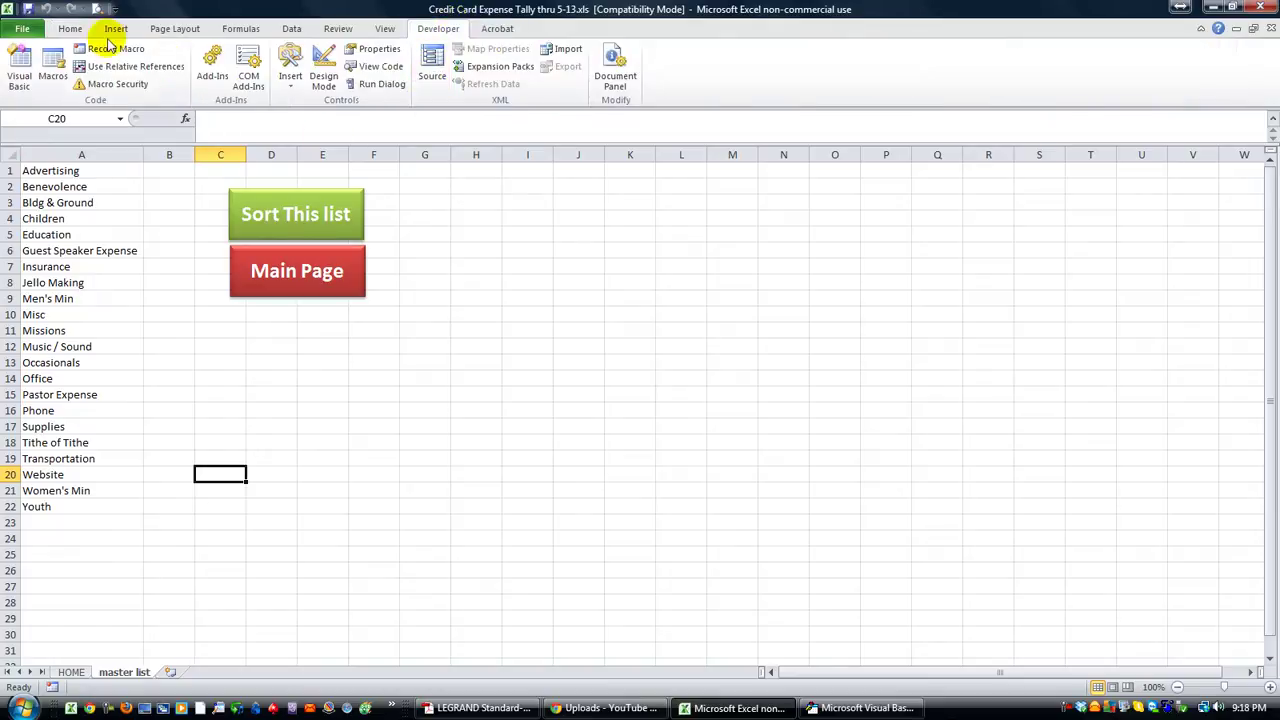
drag(70, 171, 70, 712)
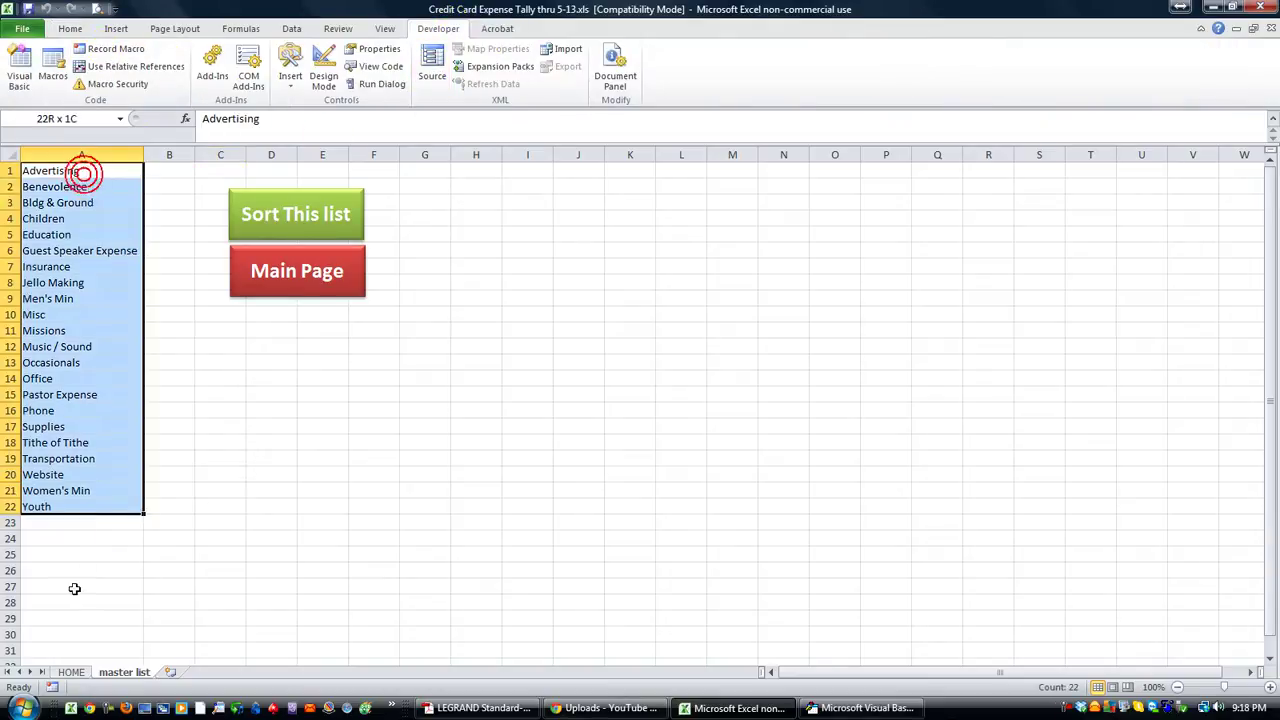
scroll(200, 474, up, 4)
scroll(191, 431, up, 4)
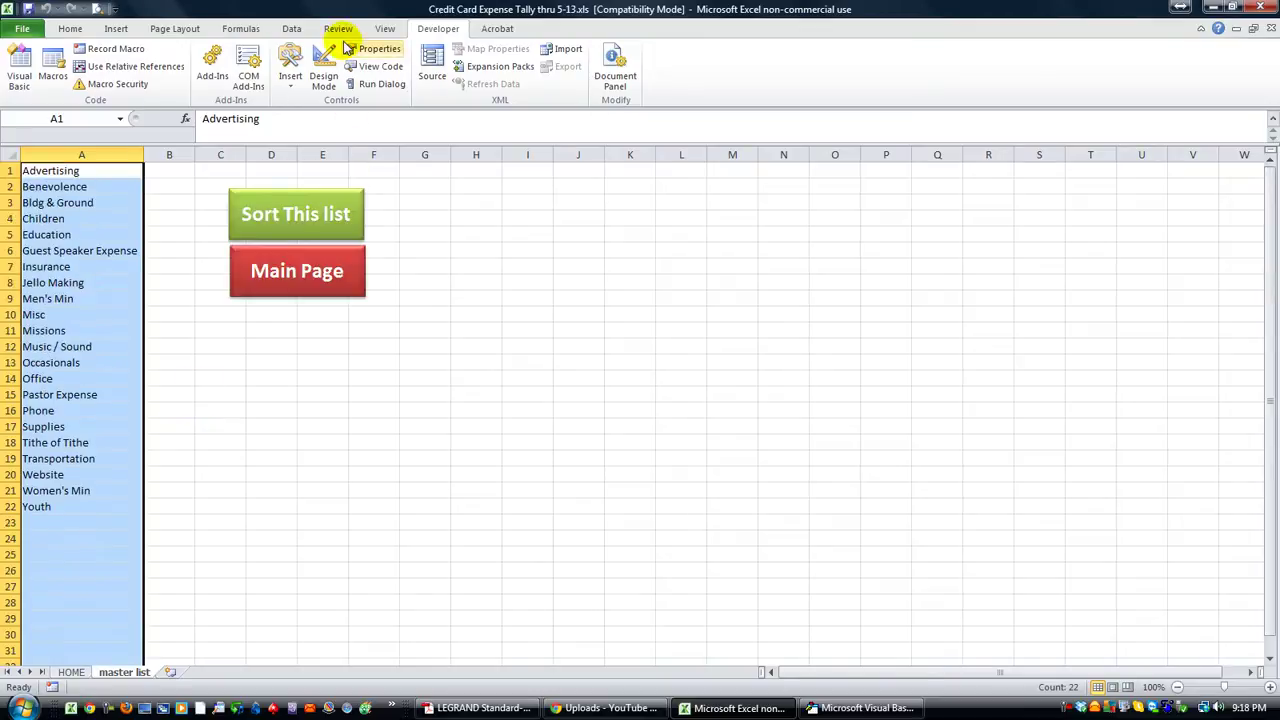
click(290, 28)
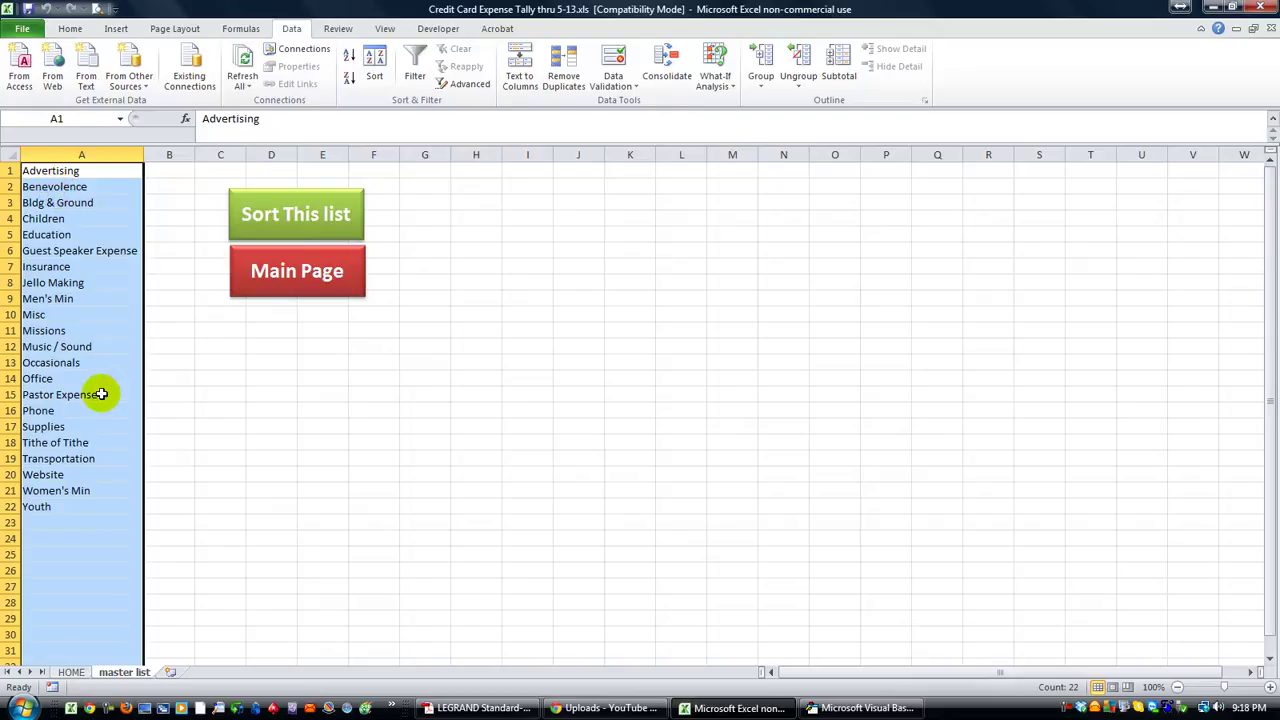
click(199, 219)
click(187, 234)
click(868, 707)
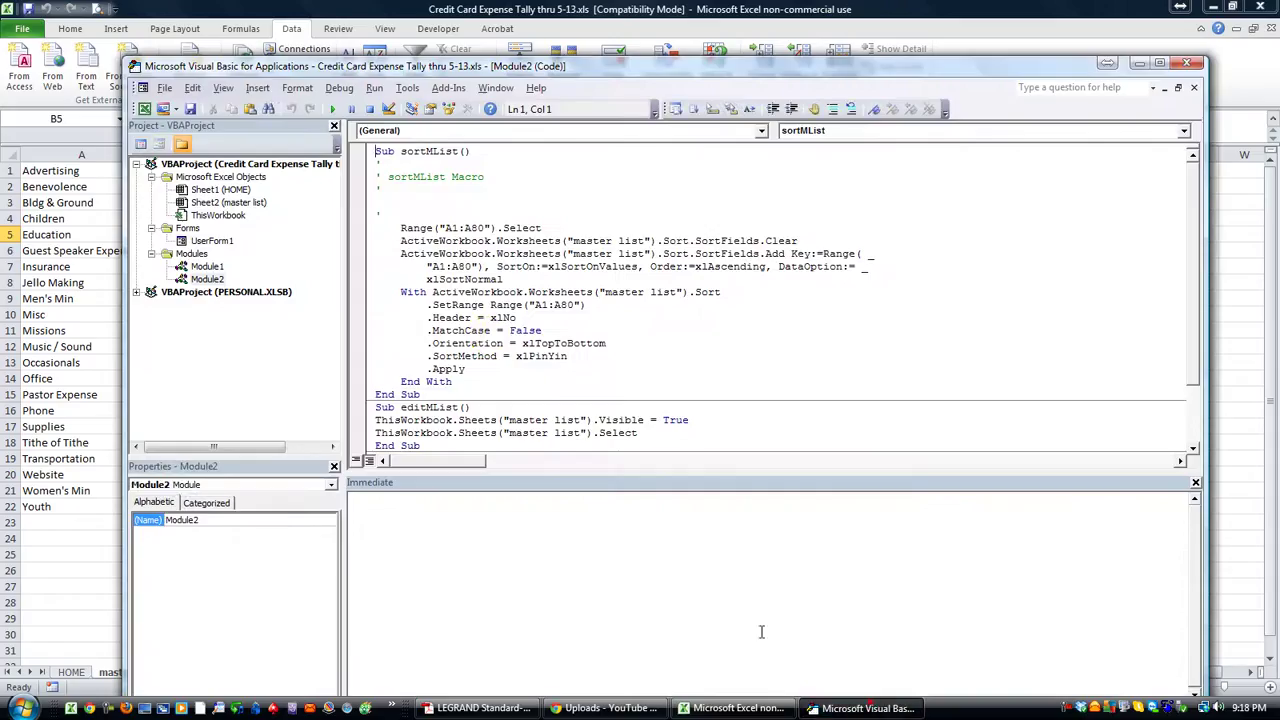
click(490, 331)
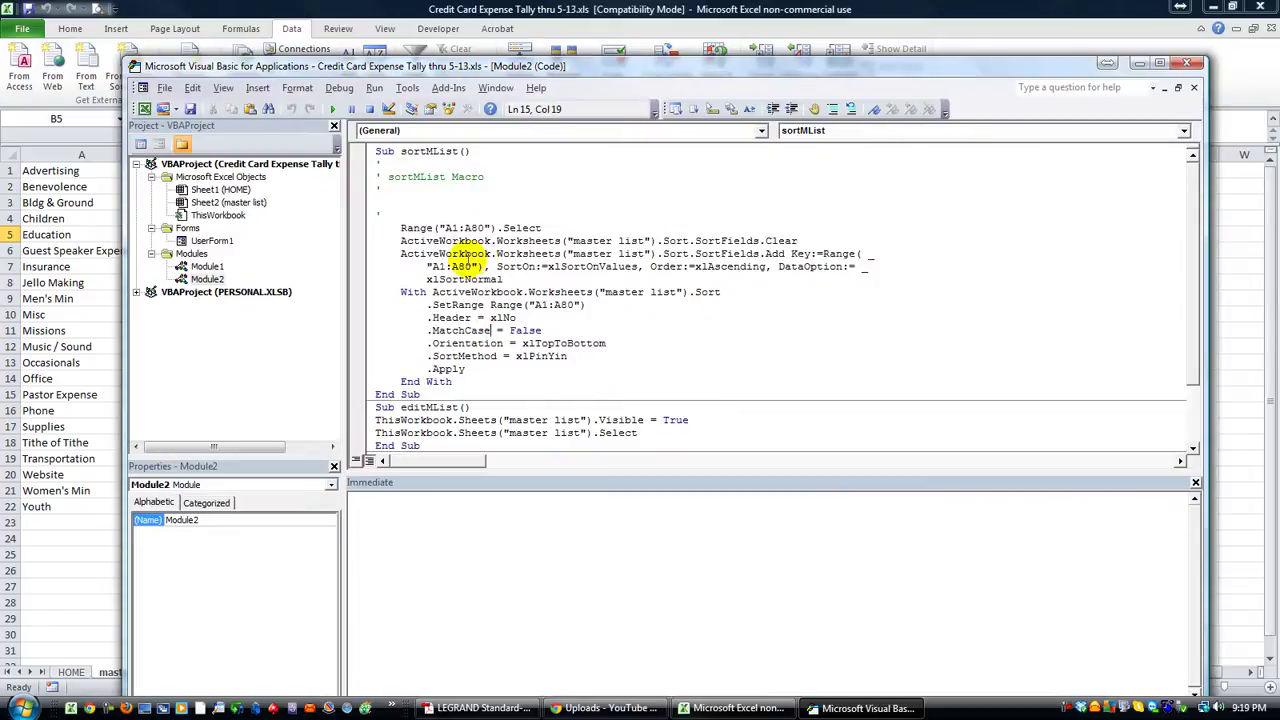
double_click(460, 266)
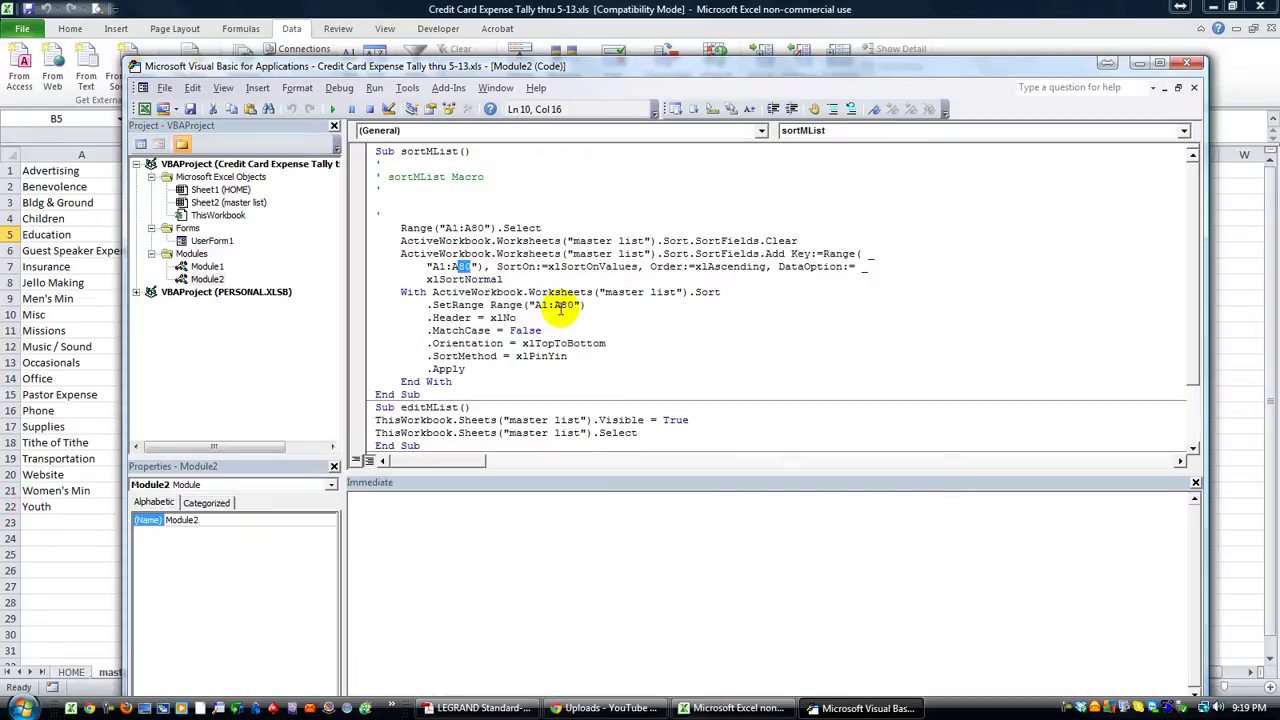
double_click(565, 305)
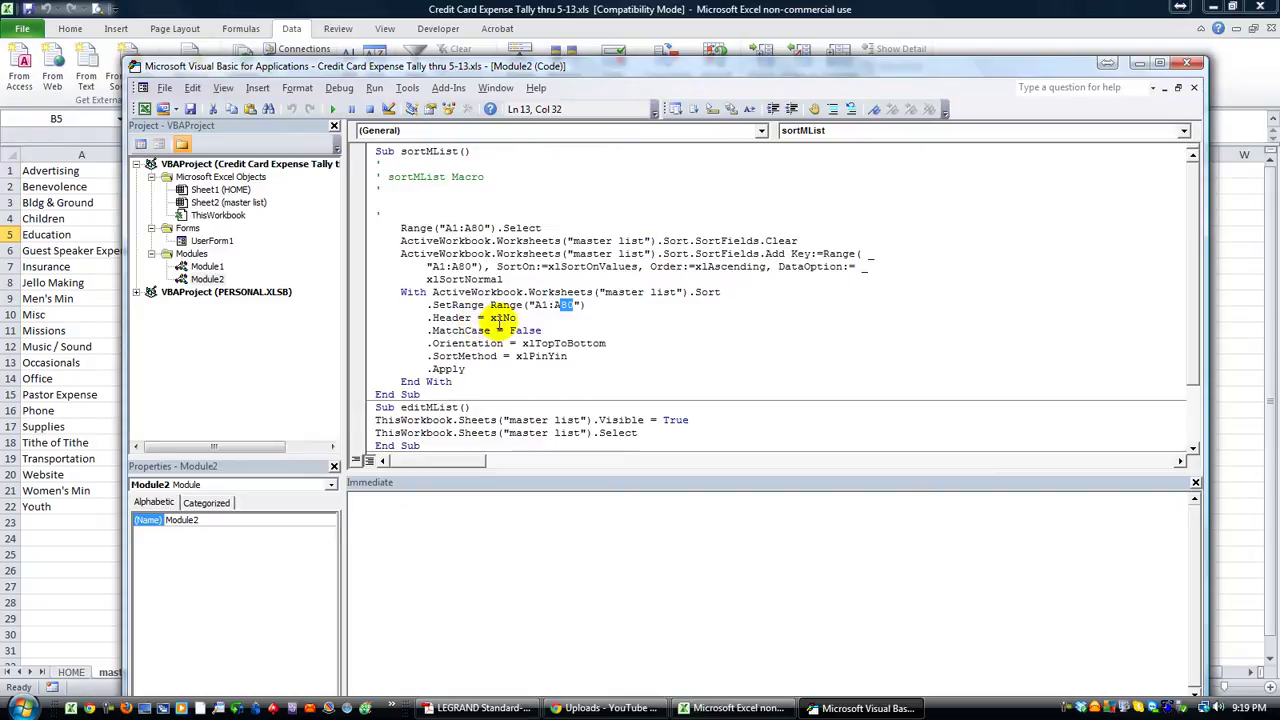
drag(502, 317, 516, 317)
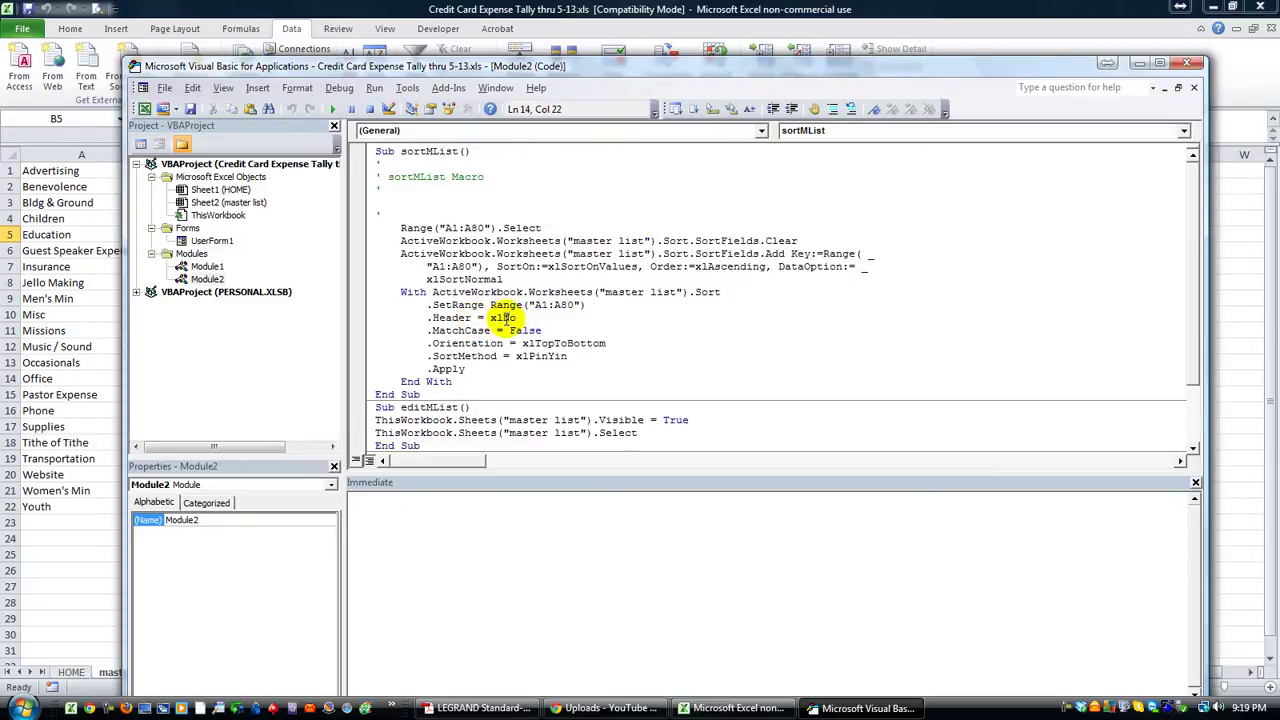
click(506, 317)
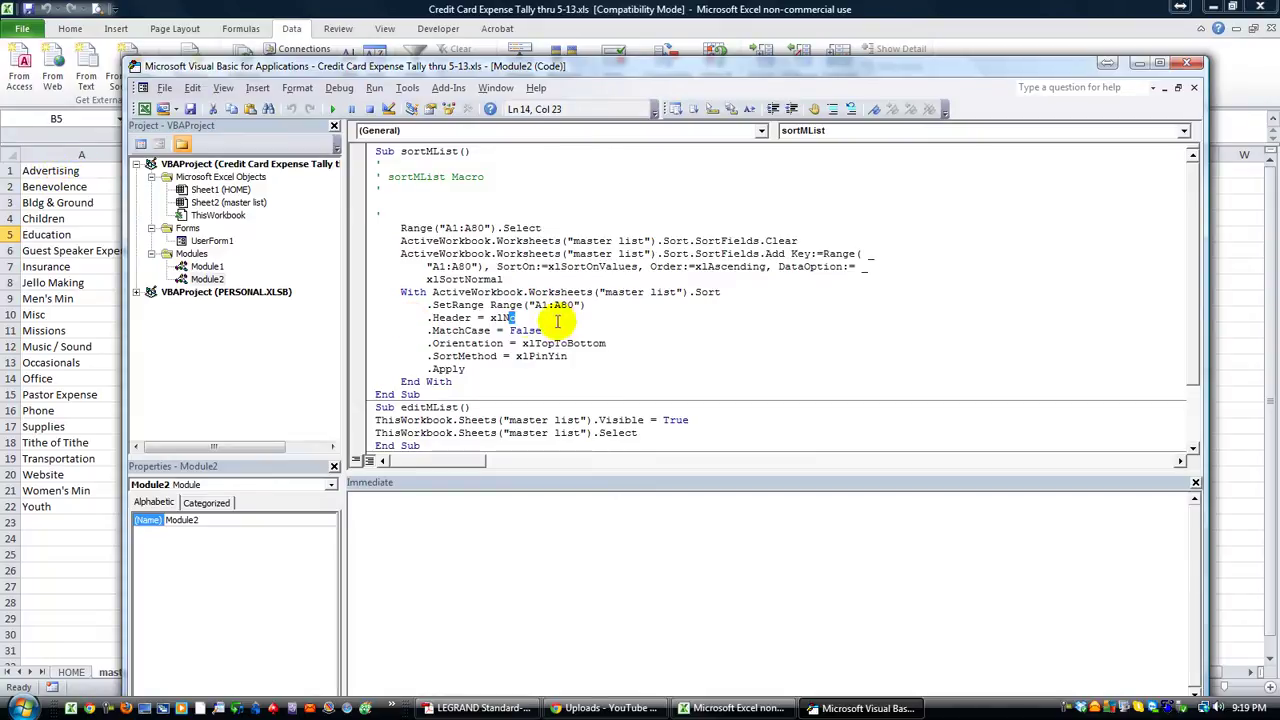
click(495, 317)
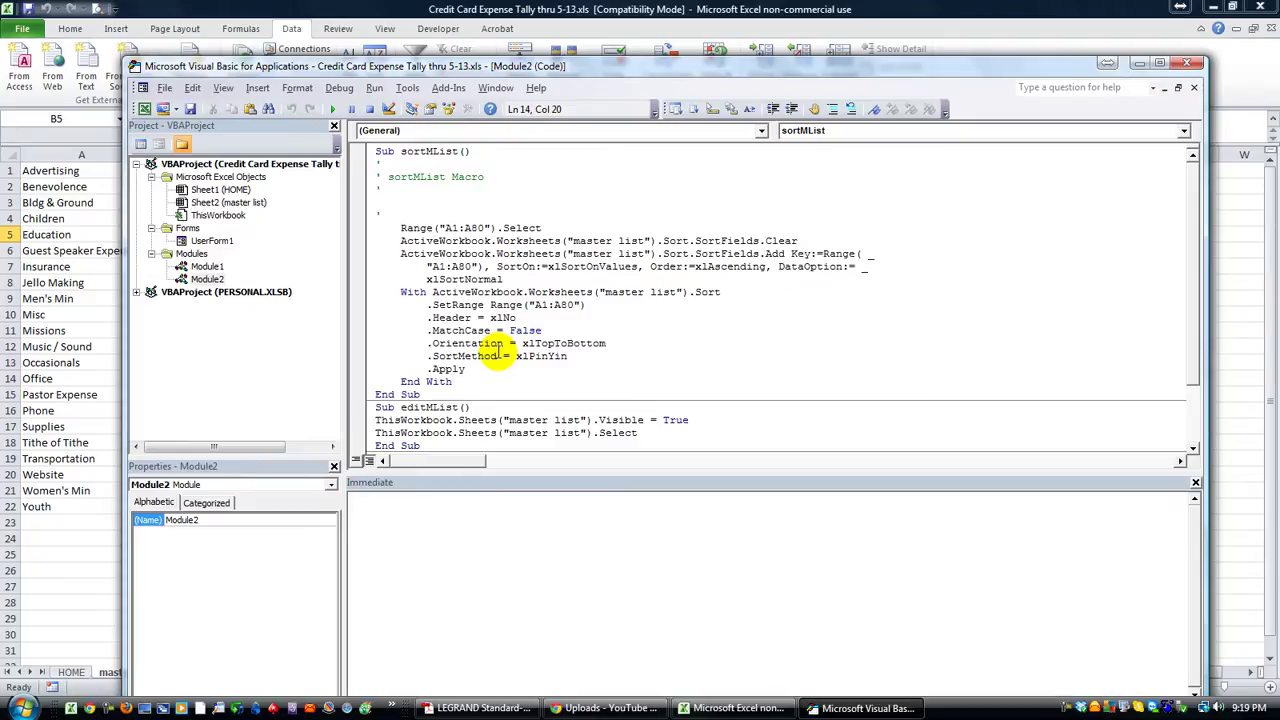
- Review the editMList macro lines that unhide and select the master list sheet
click(212, 279)
scroll(563, 329, down, 2)
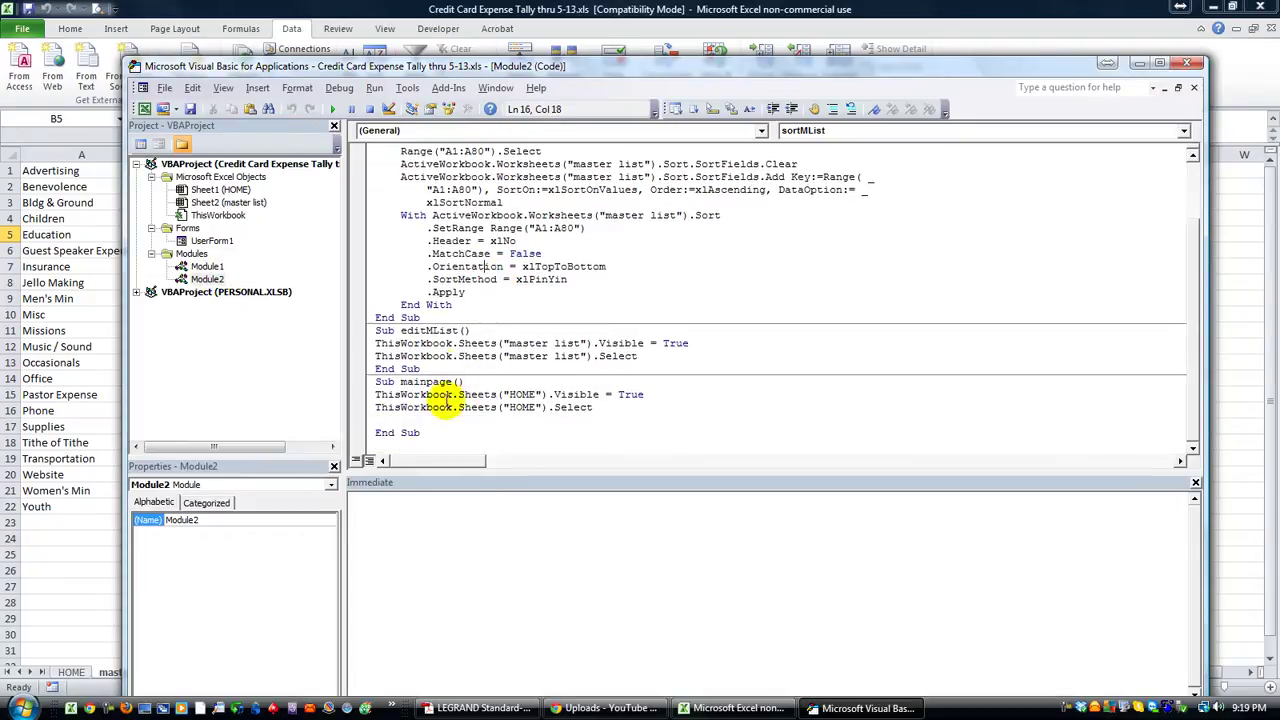
double_click(380, 331)
double_click(415, 331)
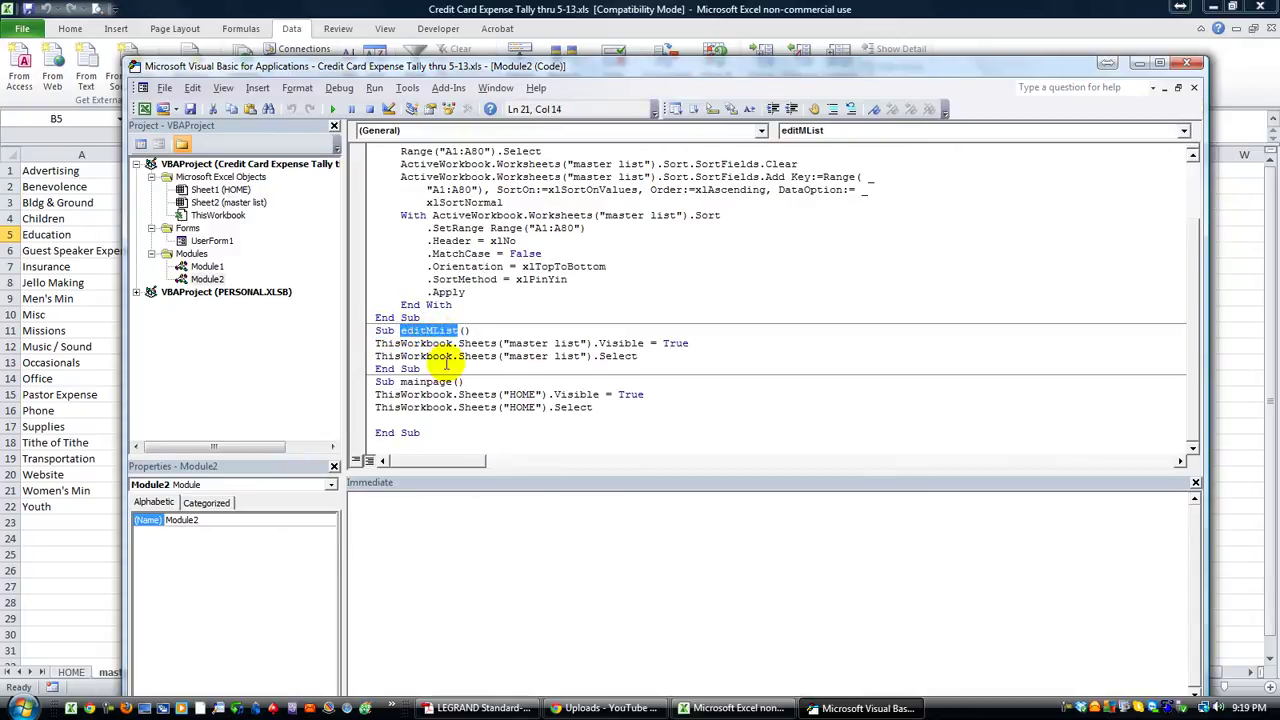
double_click(425, 382)
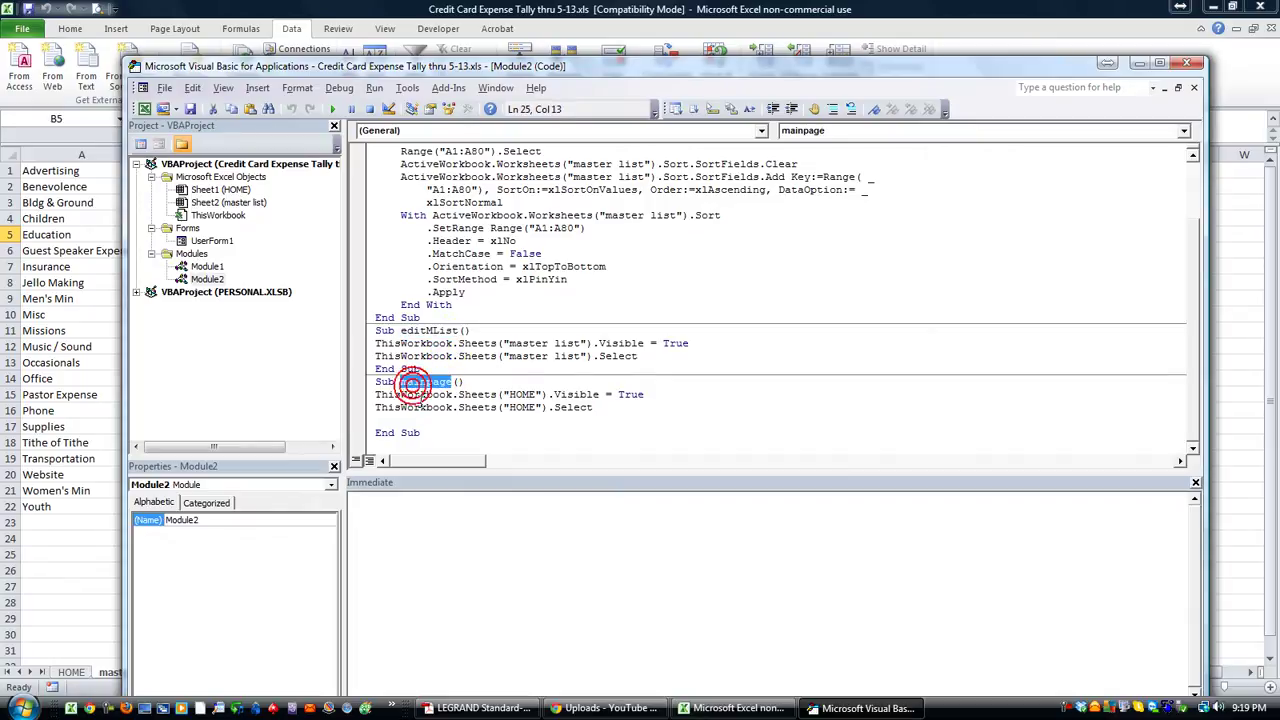
click(413, 352)
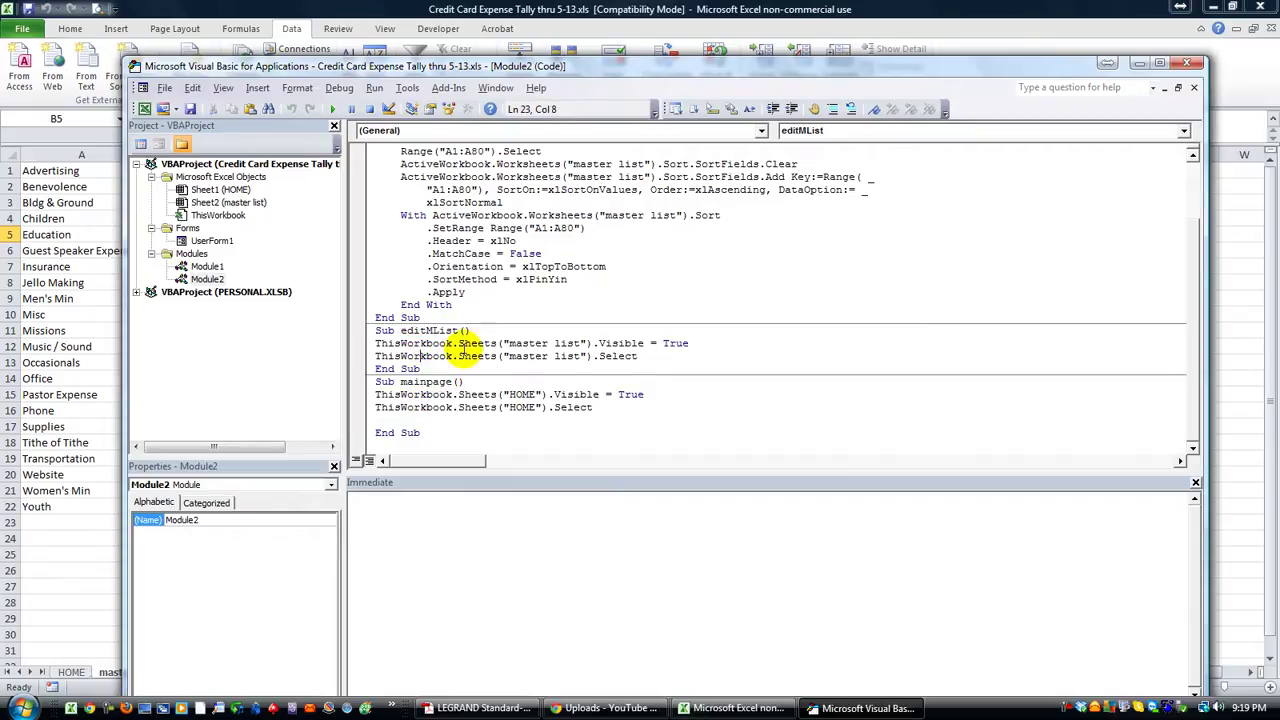
drag(513, 343, 578, 343)
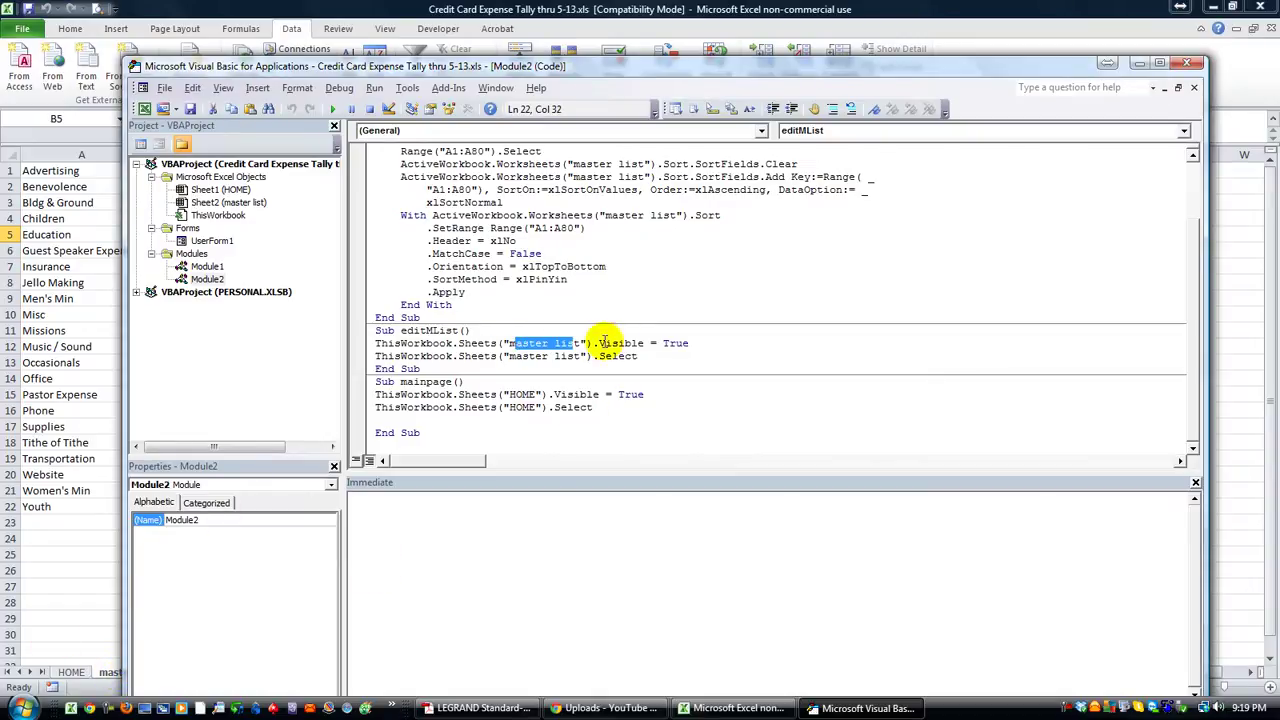
click(643, 343)
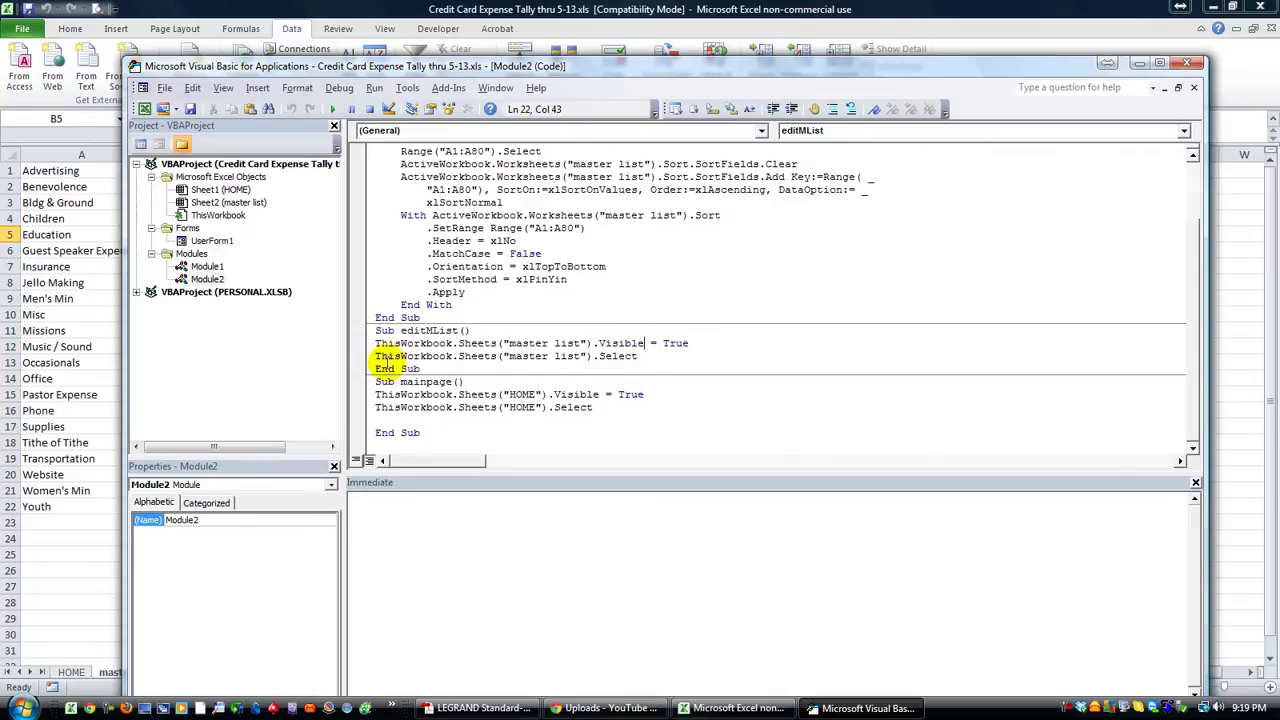
drag(437, 356, 586, 356)
click(591, 356)
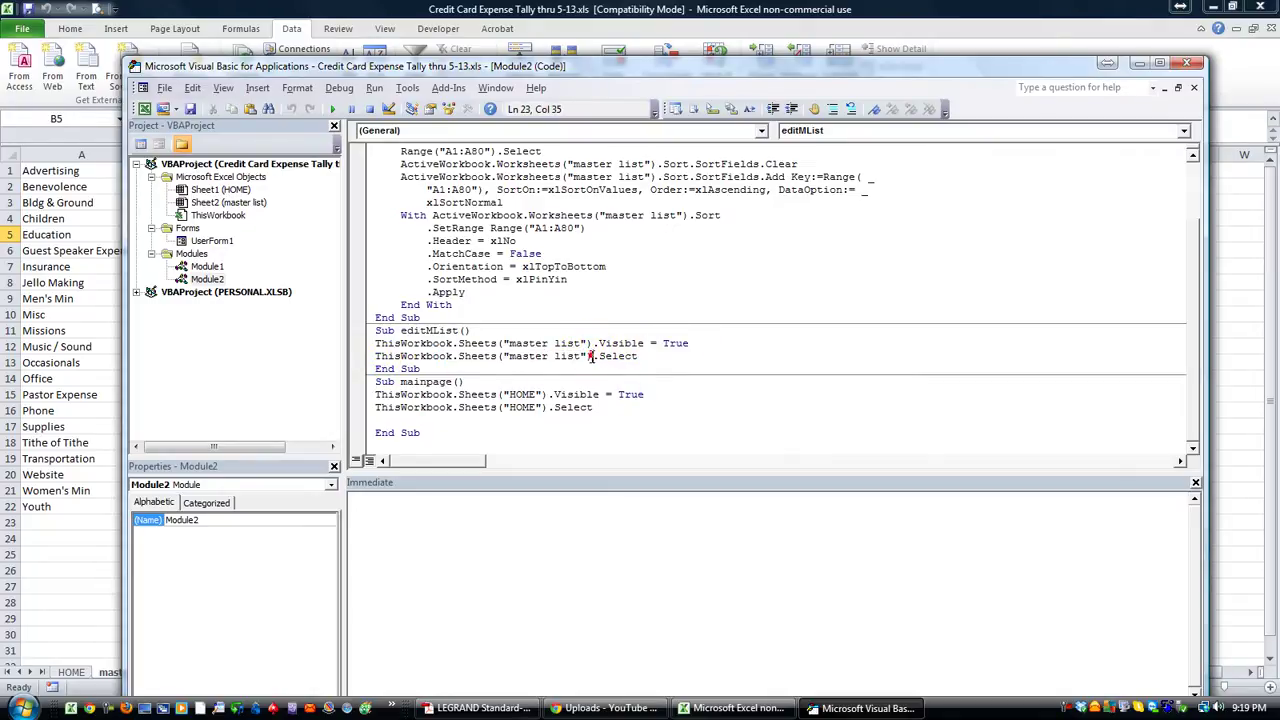
double_click(615, 356)
click(652, 360)
- Review mainpage's HOME sheet selection code and run the mainpage macro
double_click(520, 394)
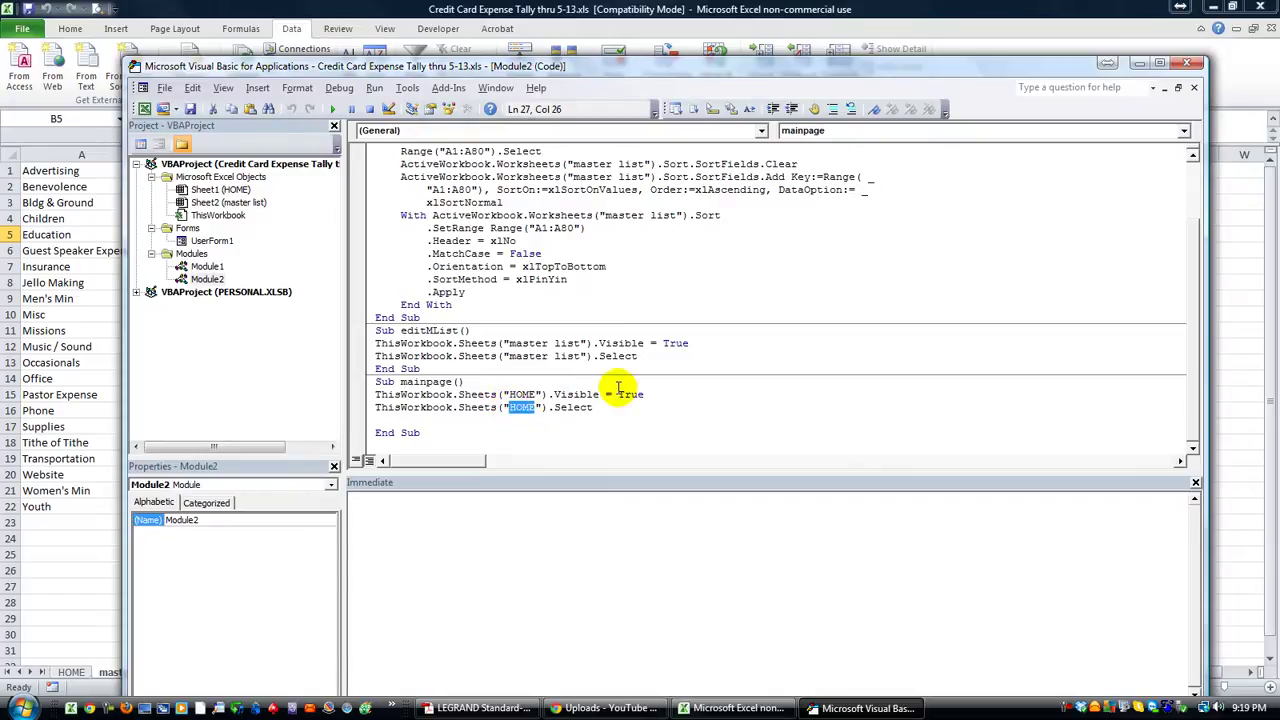
double_click(572, 407)
click(610, 408)
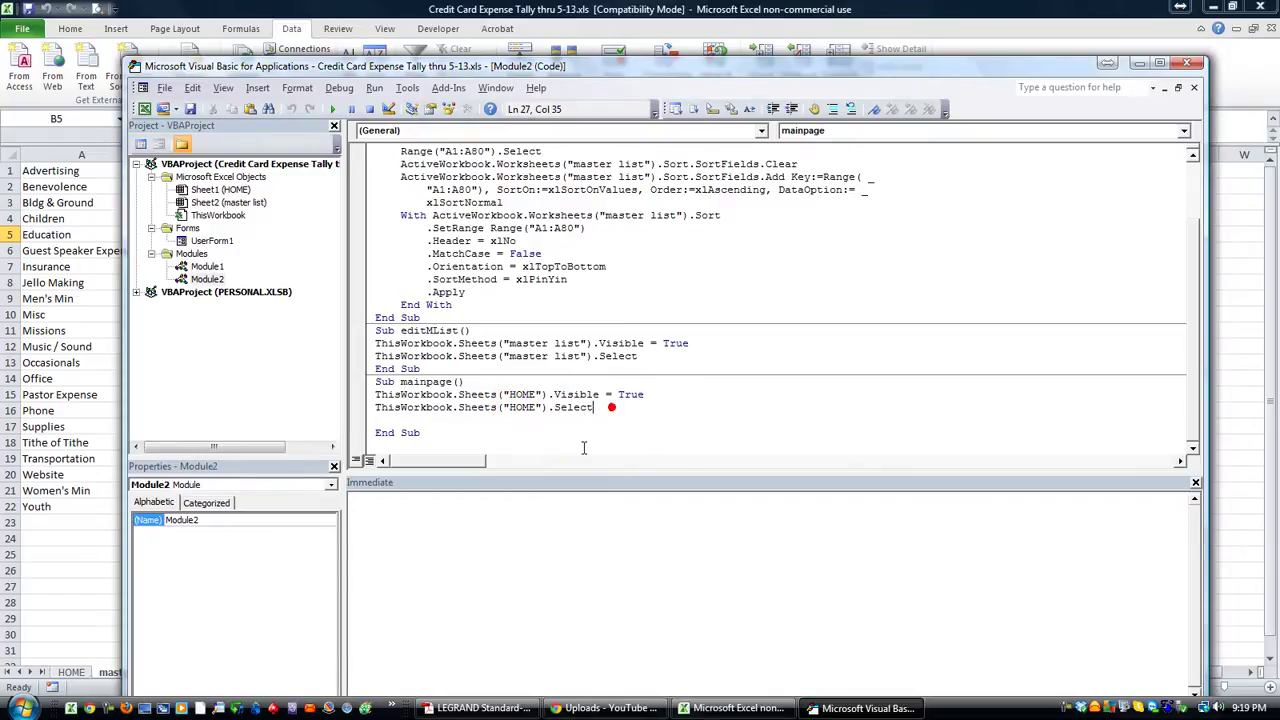
click(333, 109)
- Assign the editMList macro to the purple Edit Categories shape
click(98, 410)
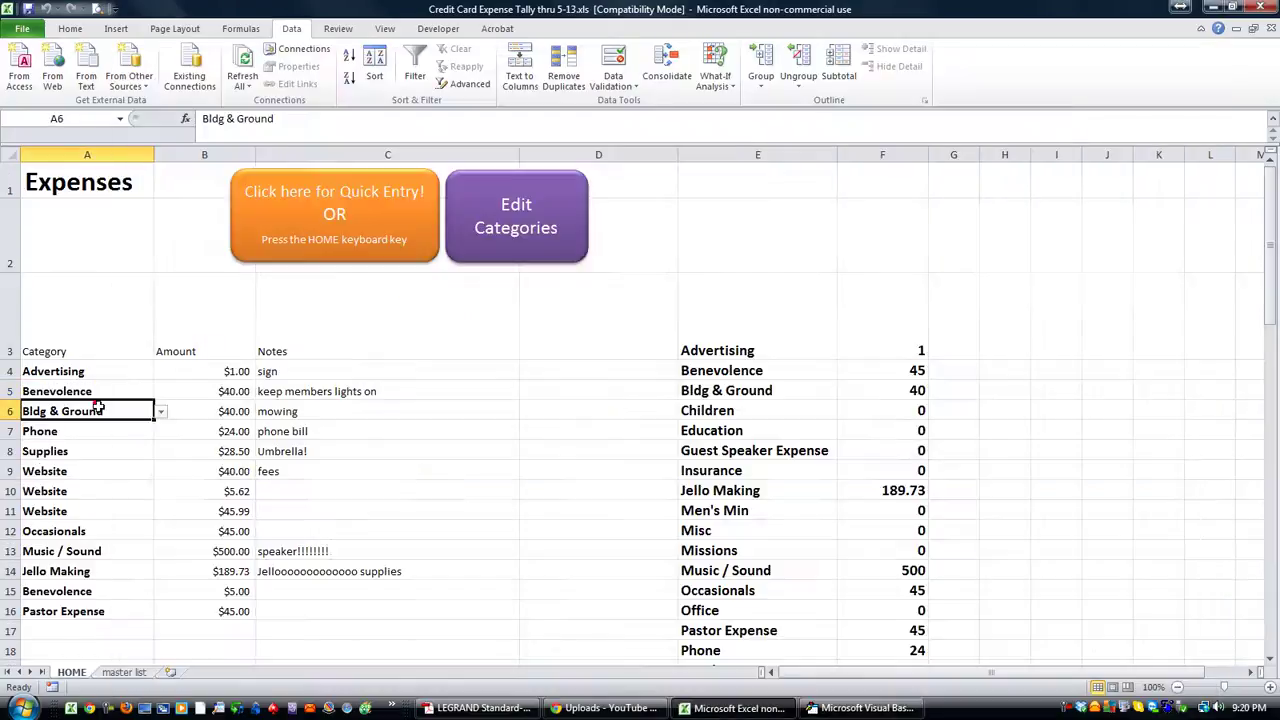
right_click(508, 233)
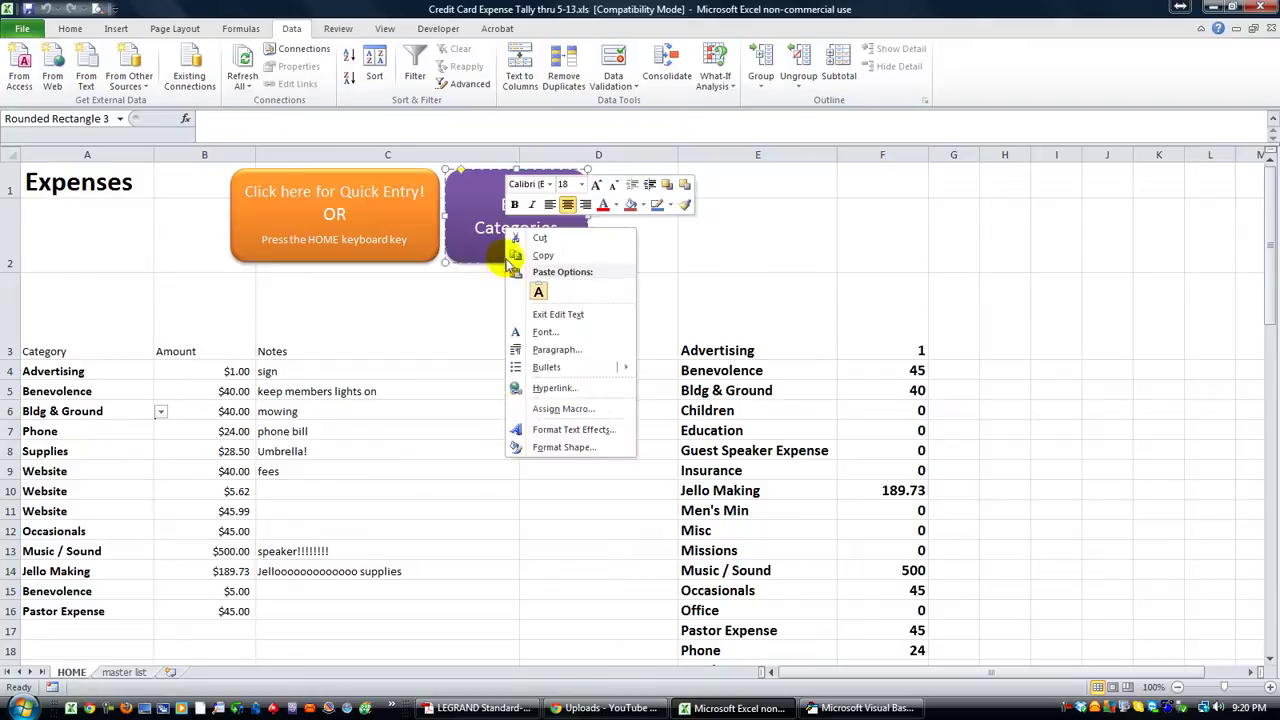
click(555, 410)
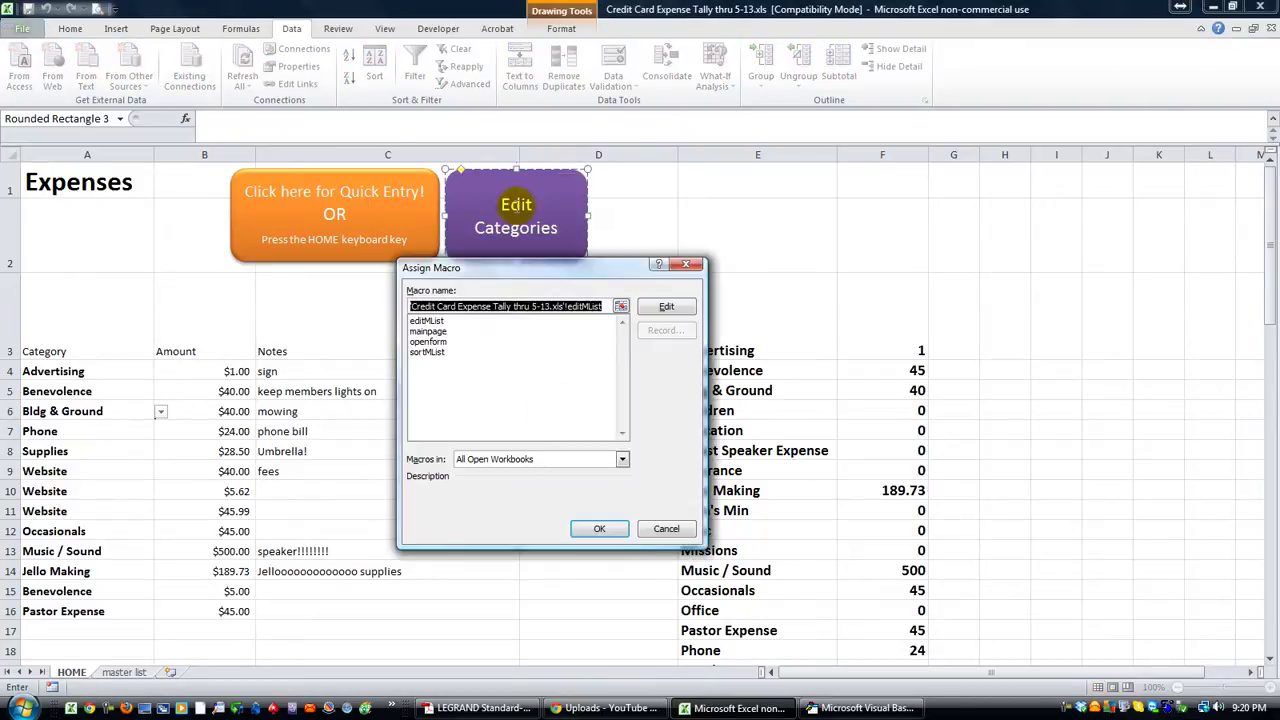
click(433, 320)
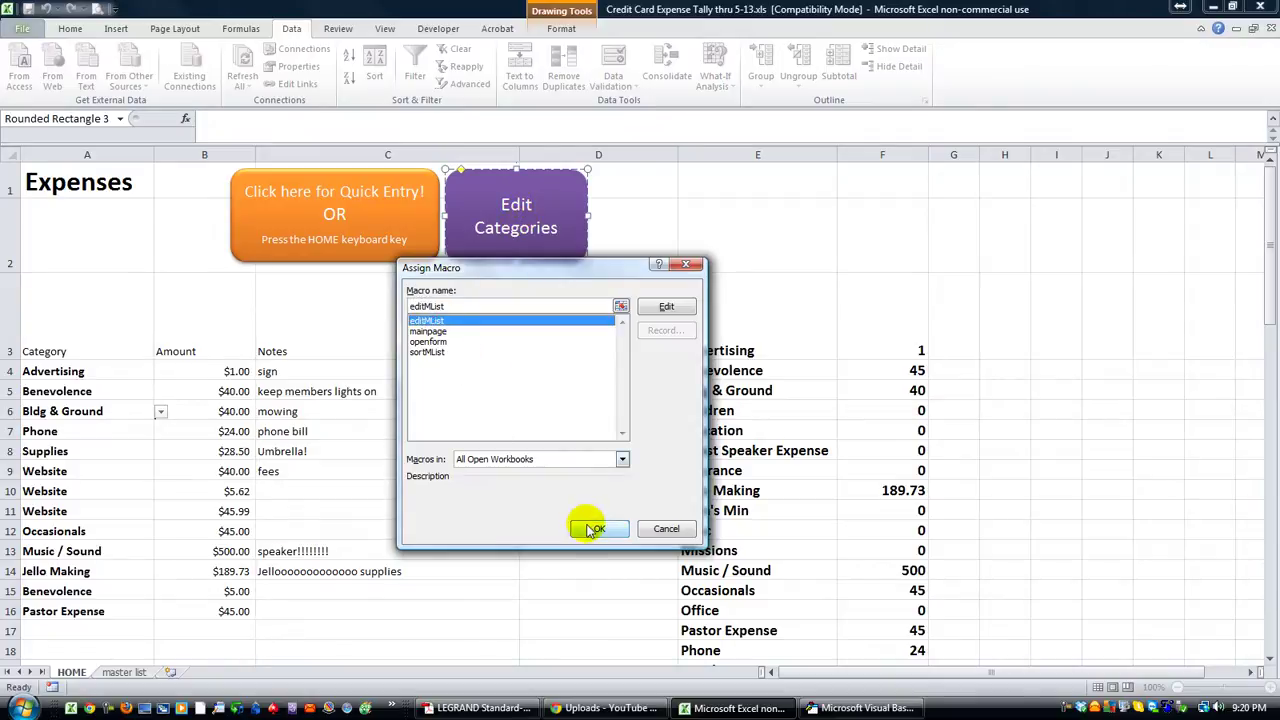
double_click(433, 320)
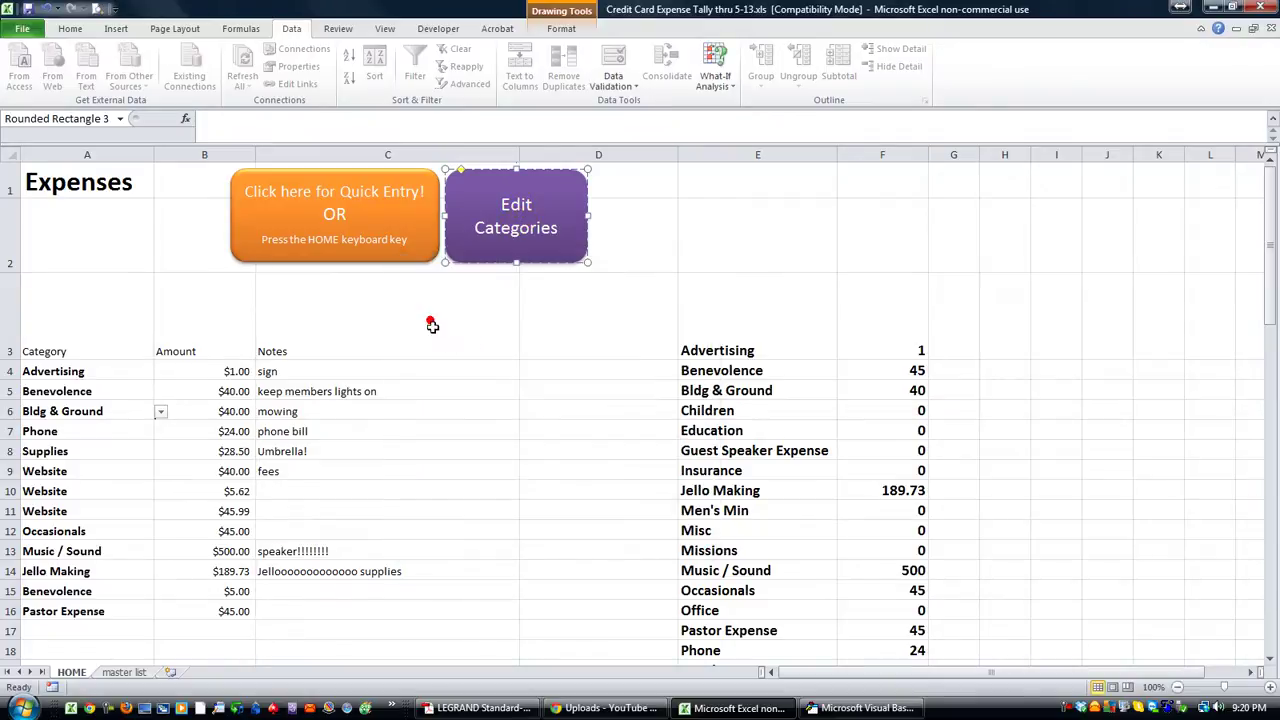
click(484, 352)
- Test Edit Categories, Sort This list and return-to-HOME buttons between sheets
click(529, 240)
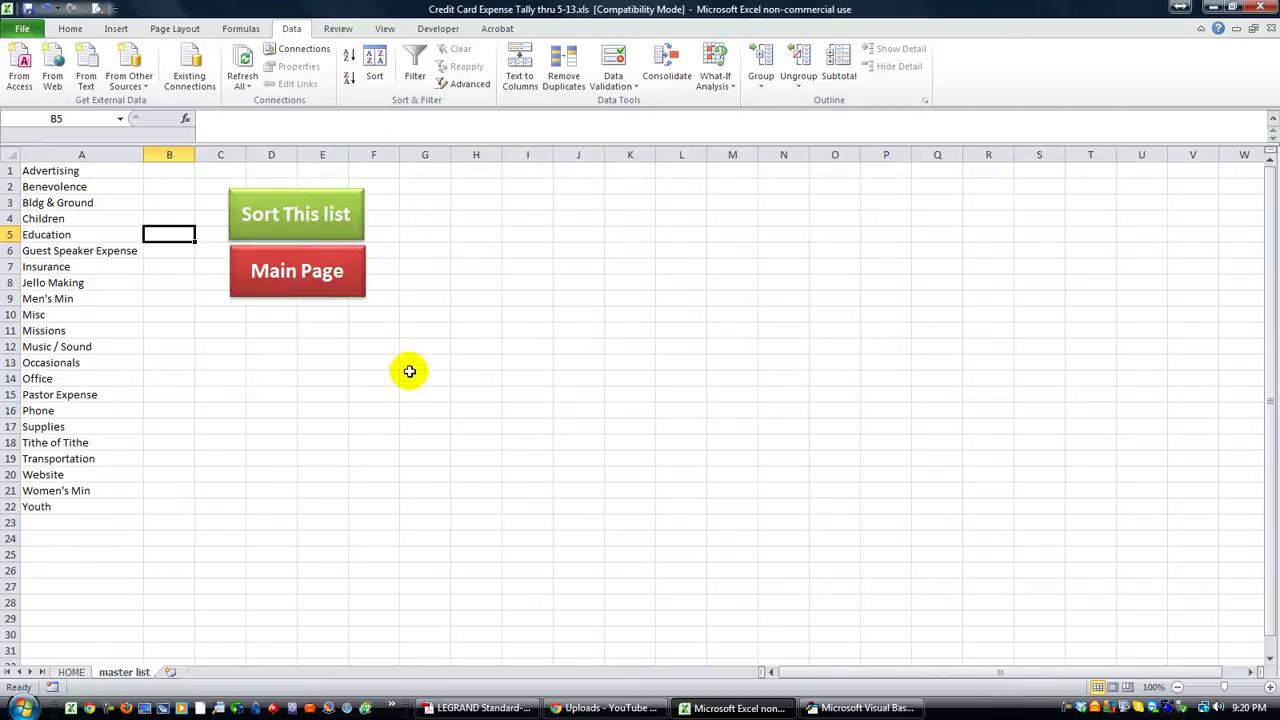
click(320, 281)
click(468, 232)
click(355, 265)
click(514, 214)
click(335, 226)
click(338, 267)
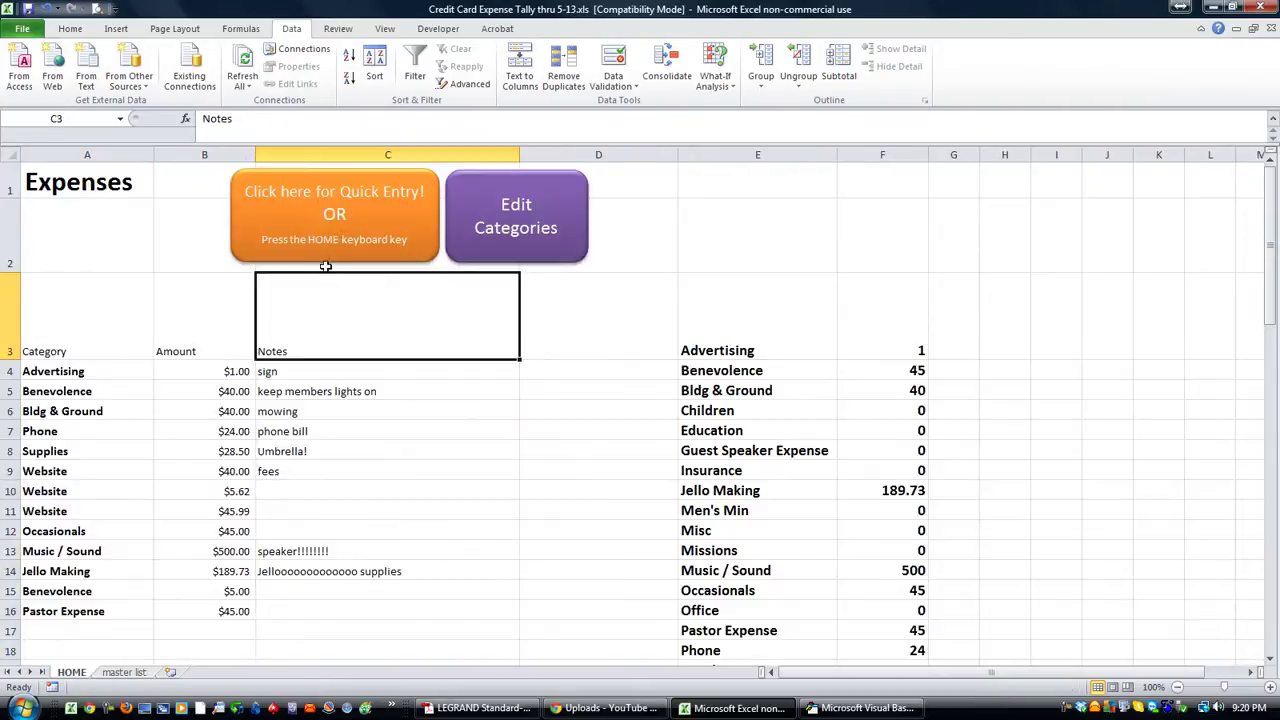
- Open and close the quick-entry form from the HOME sheet button
click(335, 216)
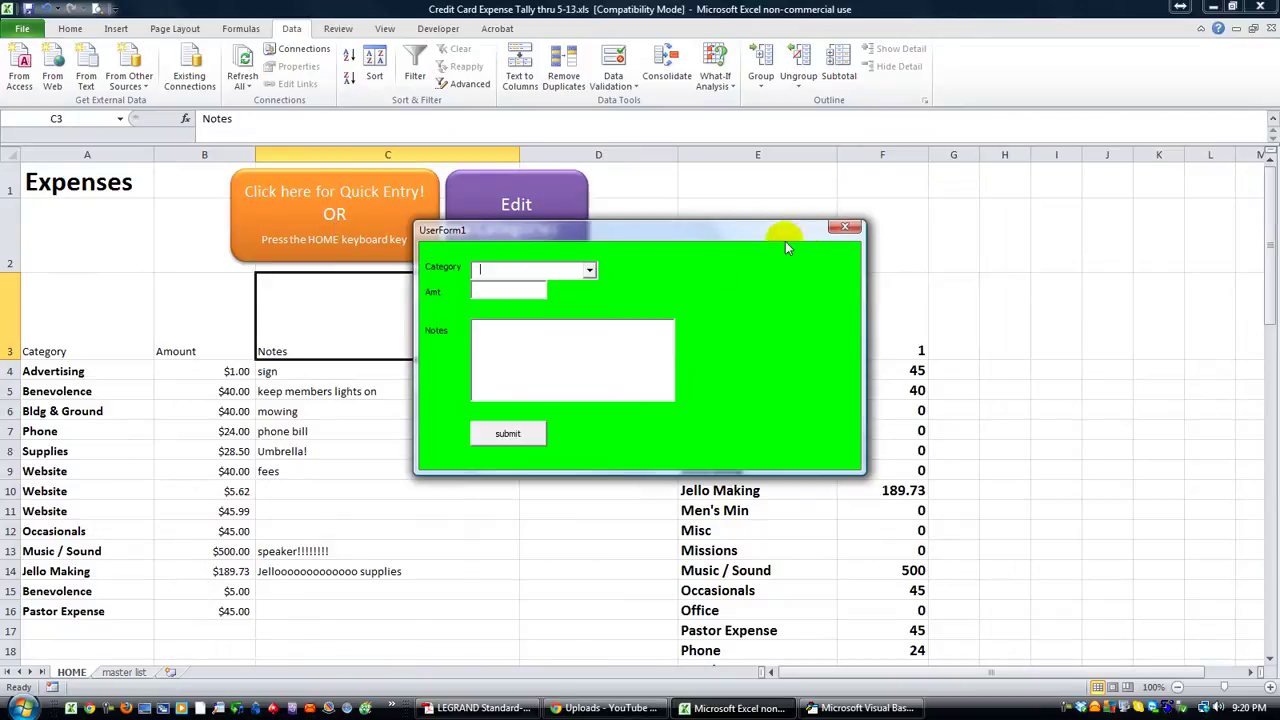
click(842, 230)
click(500, 388)
scroll(459, 414, down, 3)
scroll(459, 414, up, 3)
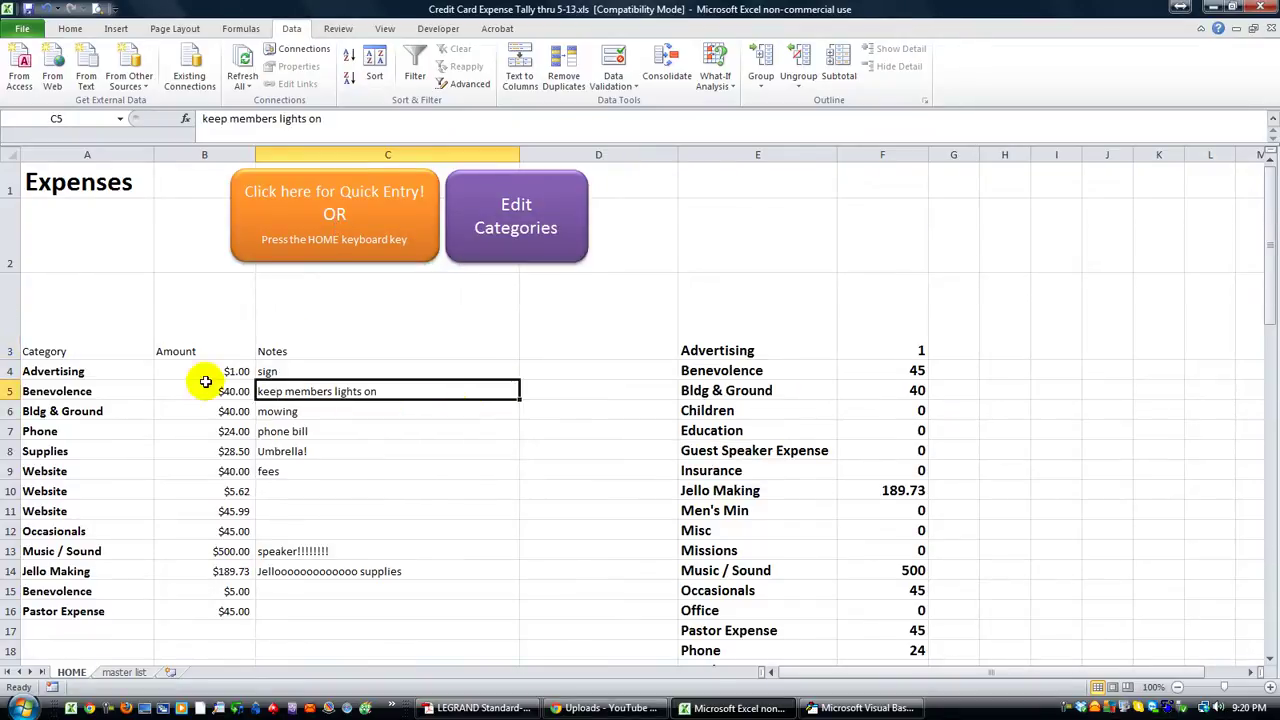
- Clear the HOME expense entries in A4:C16 so every total reads 0
drag(92, 373, 343, 605)
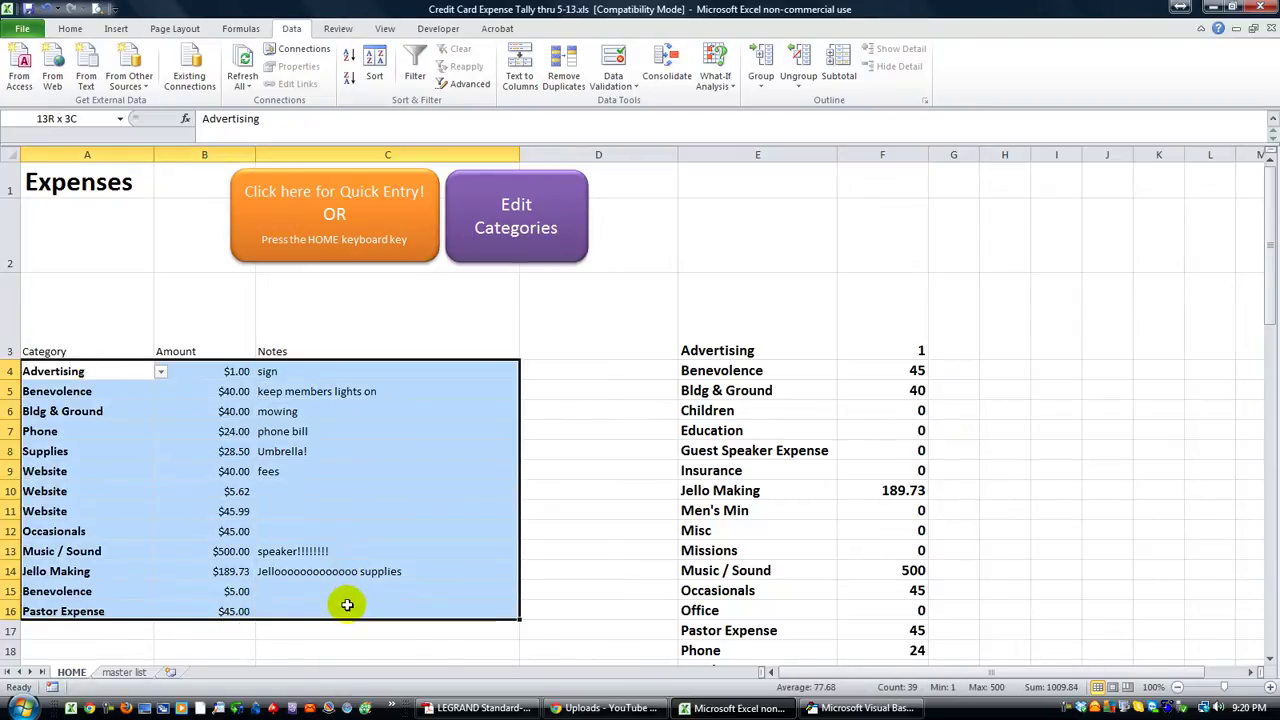
key(Delete)
click(337, 527)
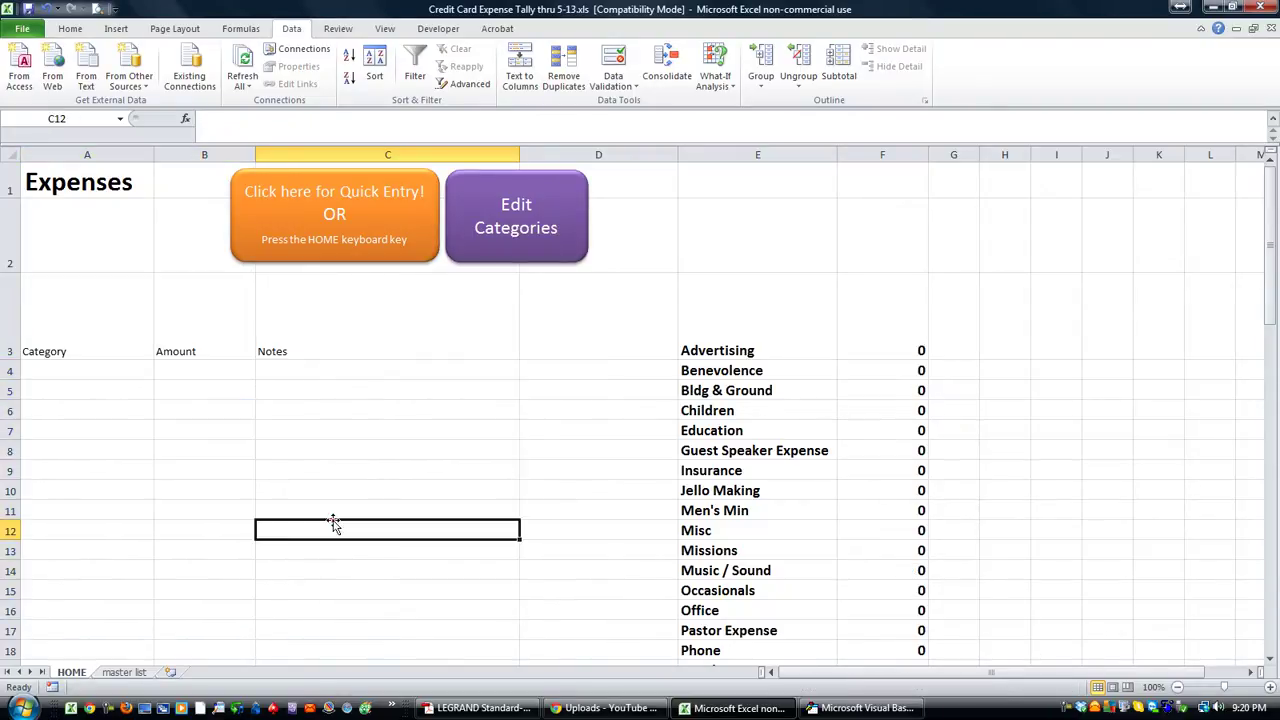
- Delete Jello Making from A8 of the master list and re-sort the categories
click(519, 254)
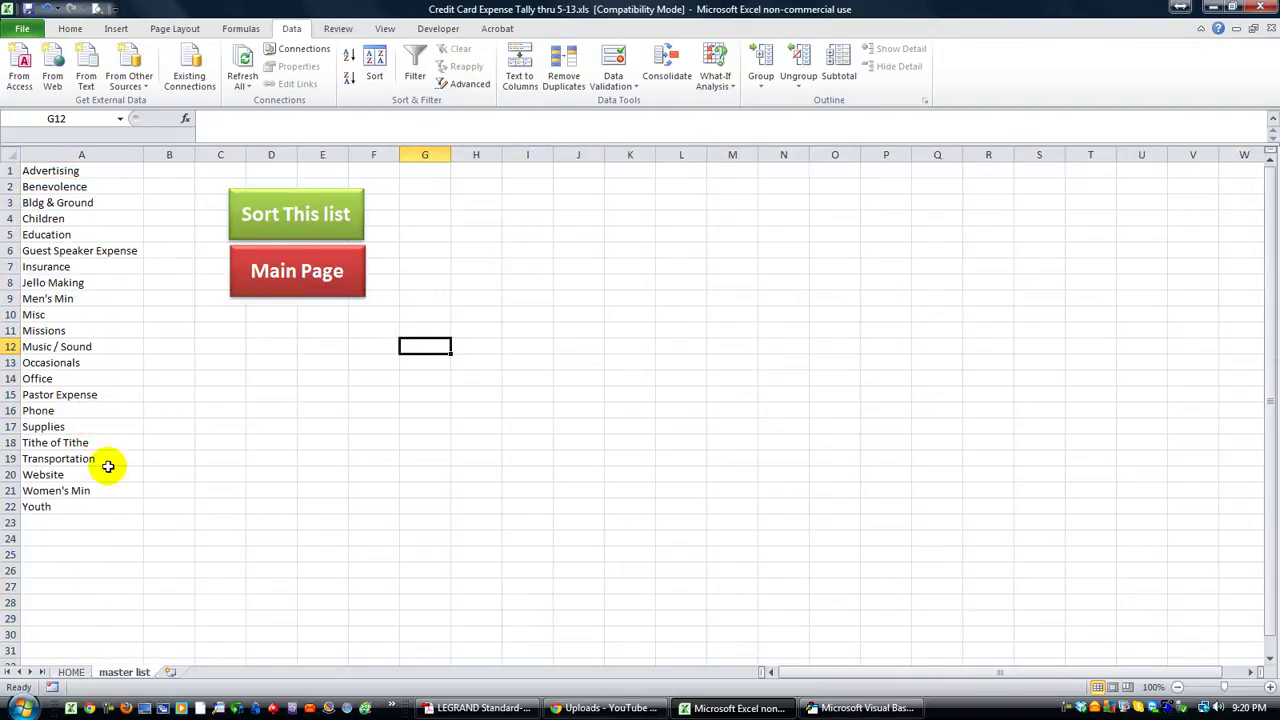
click(89, 282)
key(Delete)
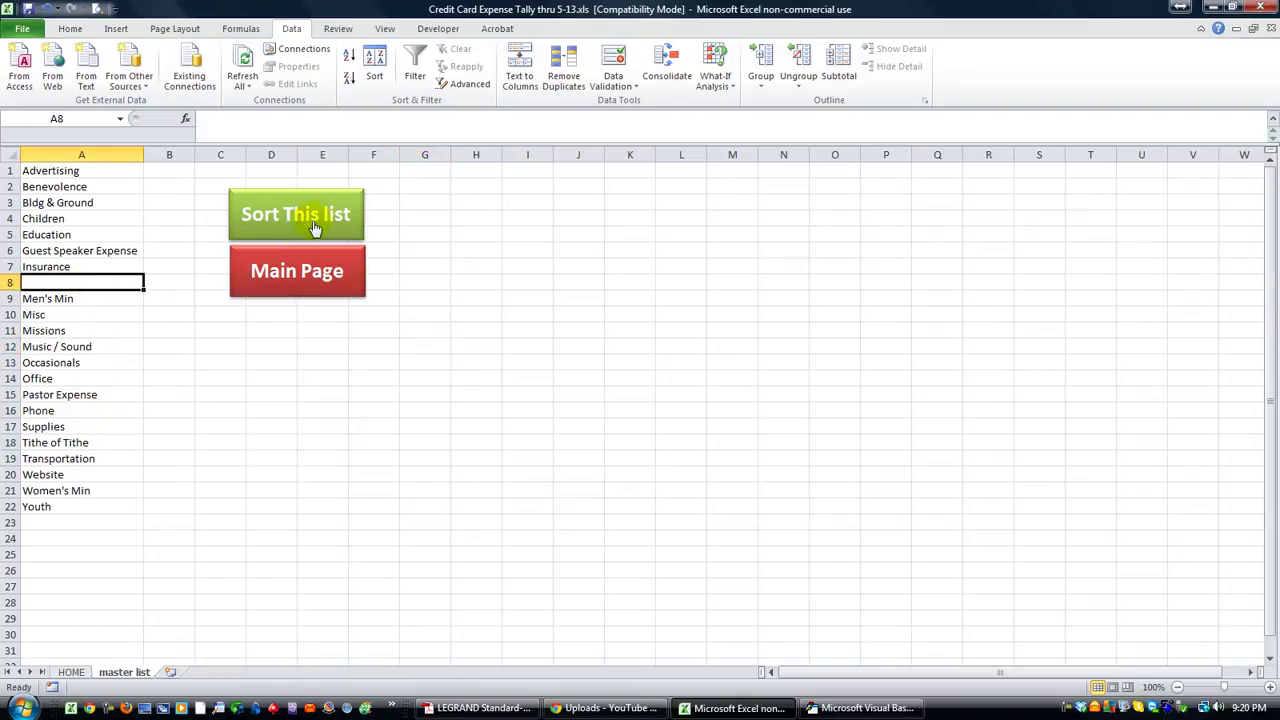
click(318, 222)
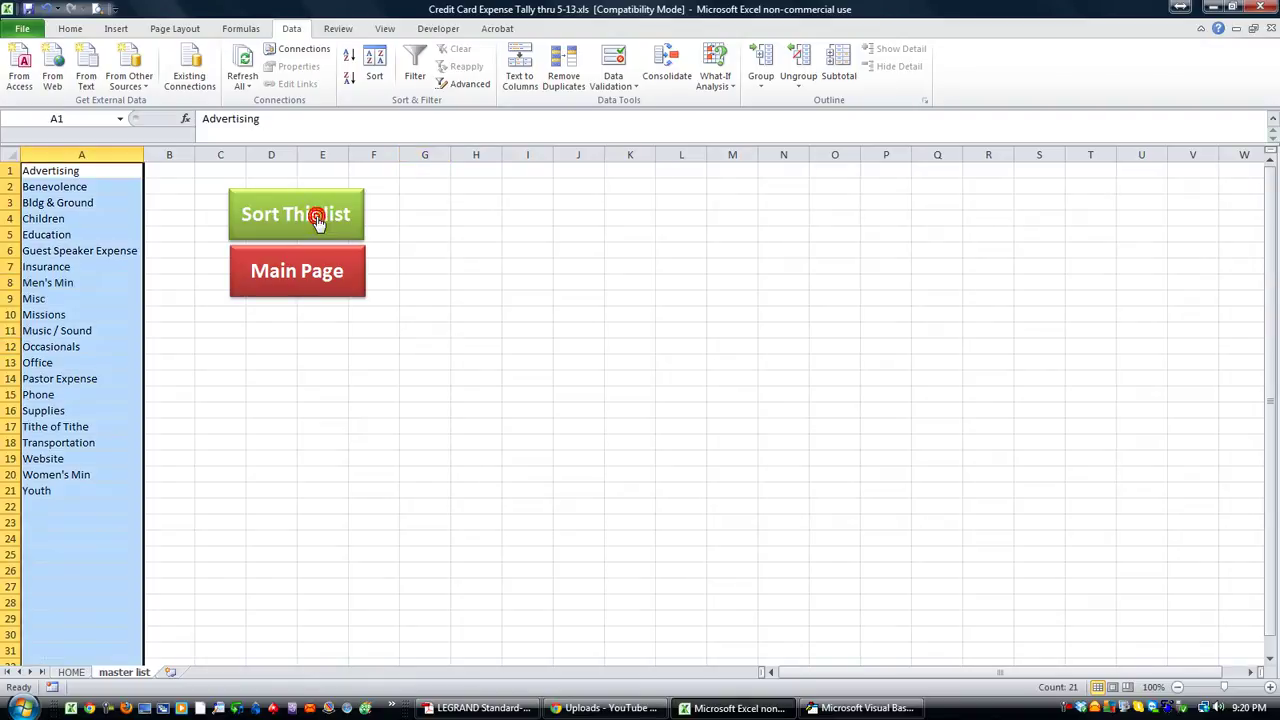
click(190, 462)
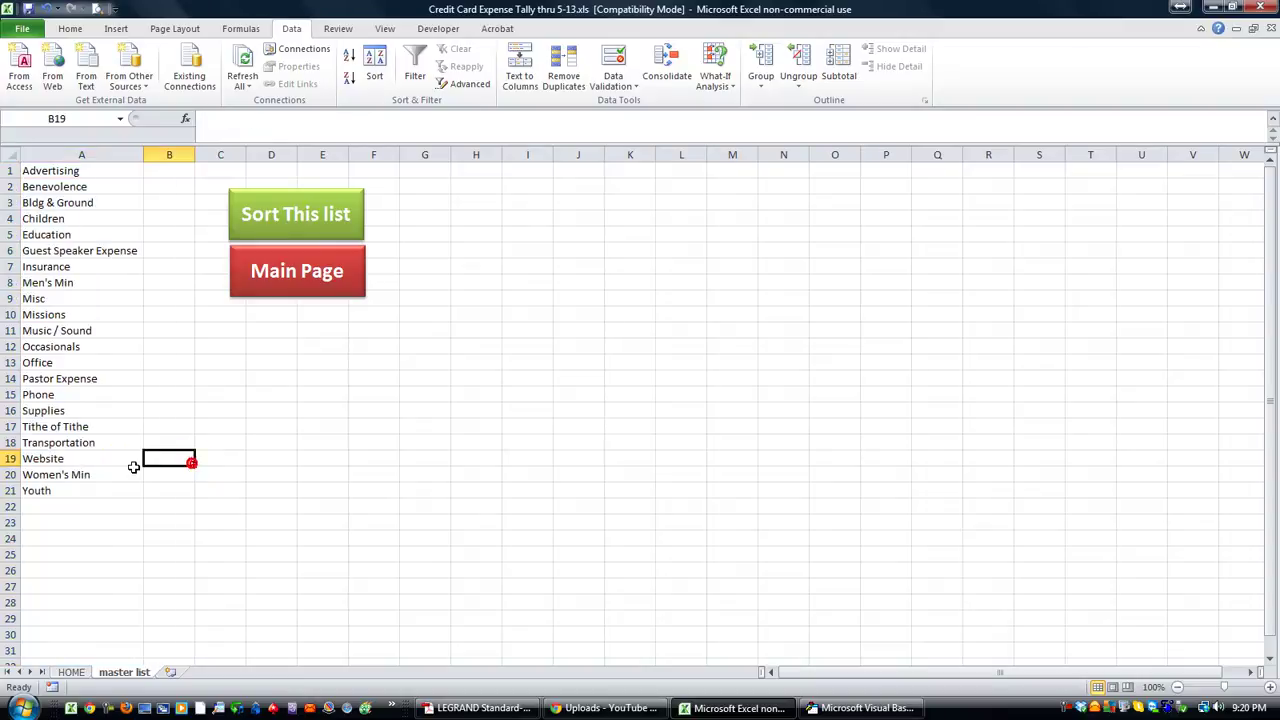
click(85, 517)
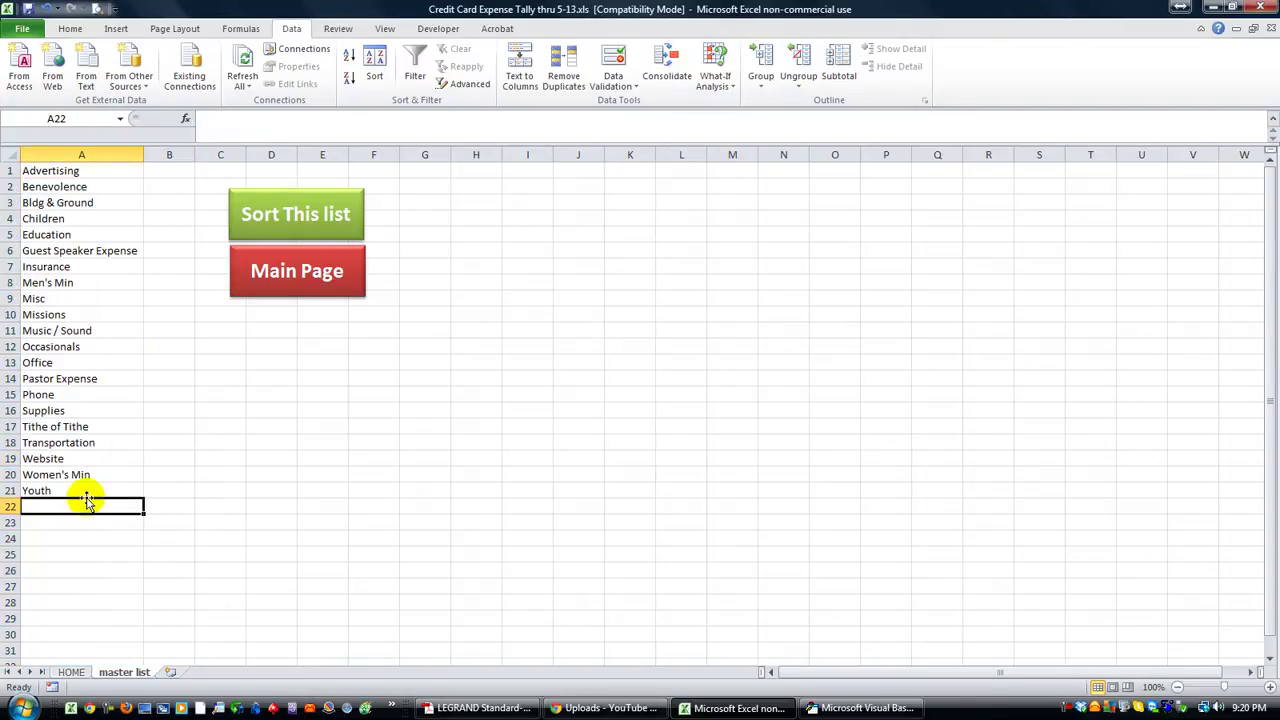